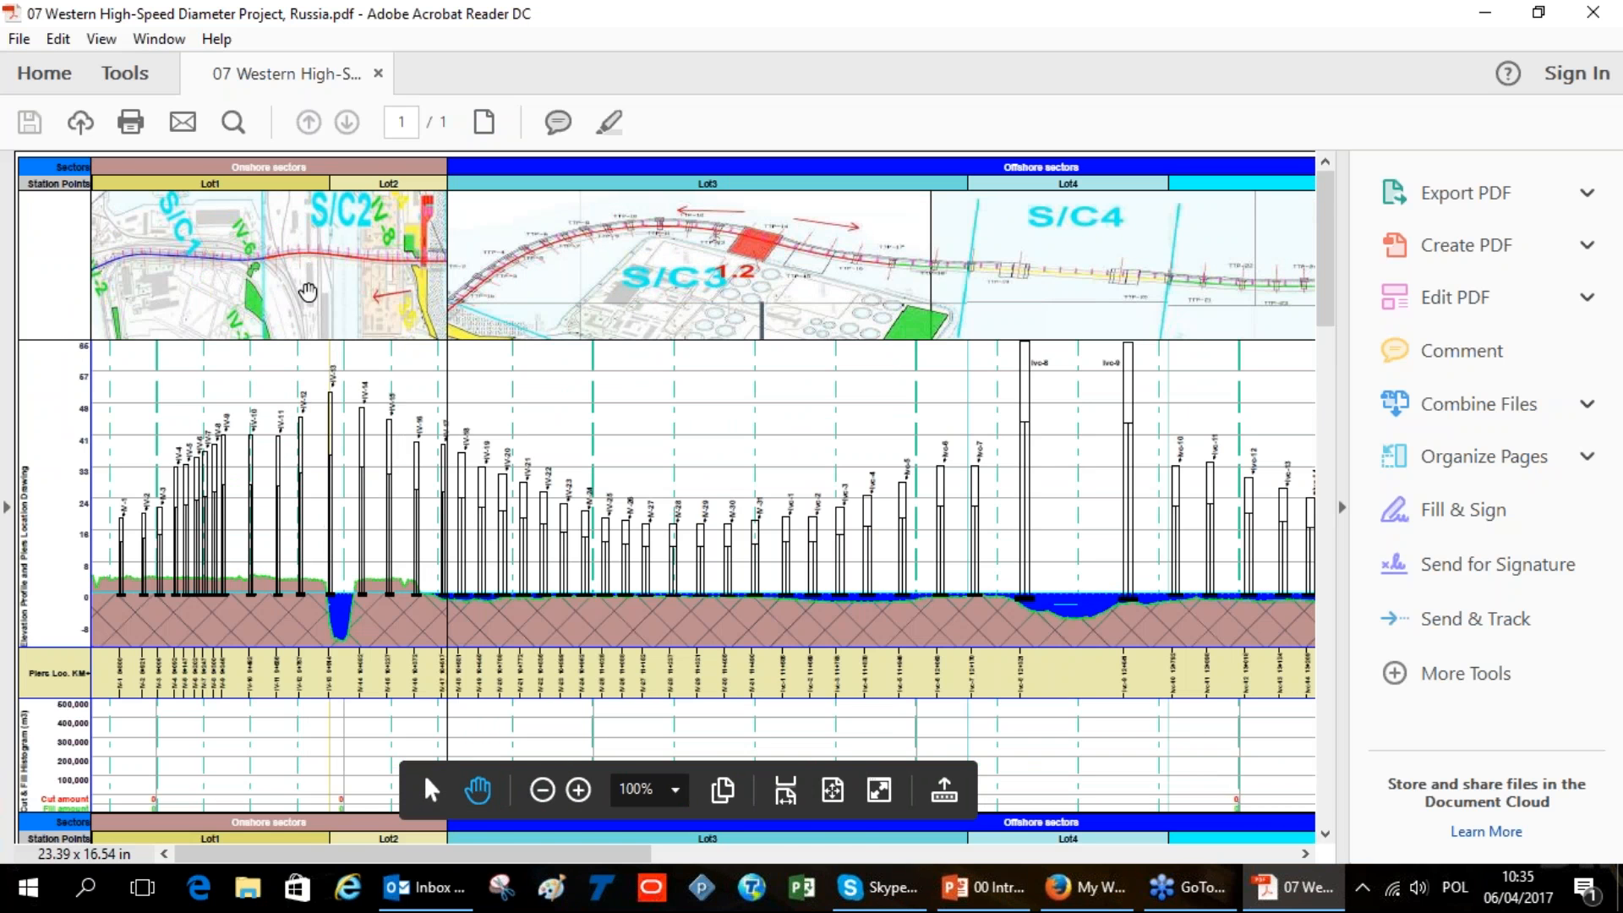
Examine the pier elevation profile, pier locations and cut and fill histogram from Lot1 onward at 150% zoom
left_click_drag(305, 293, 283, 334)
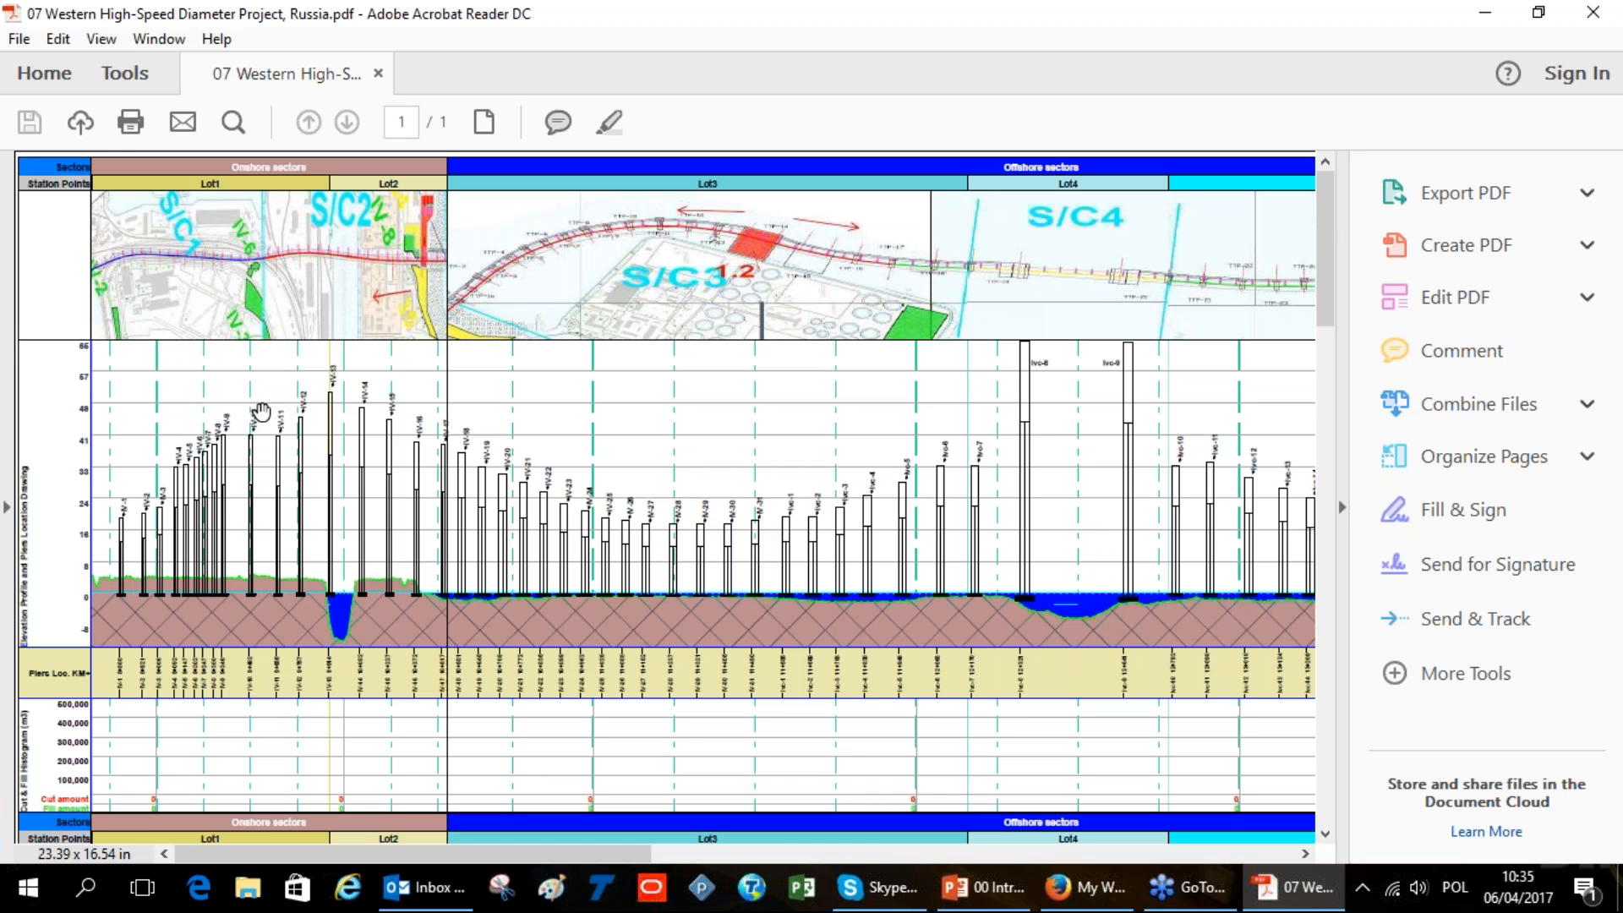
scroll(260, 412, "down", 2)
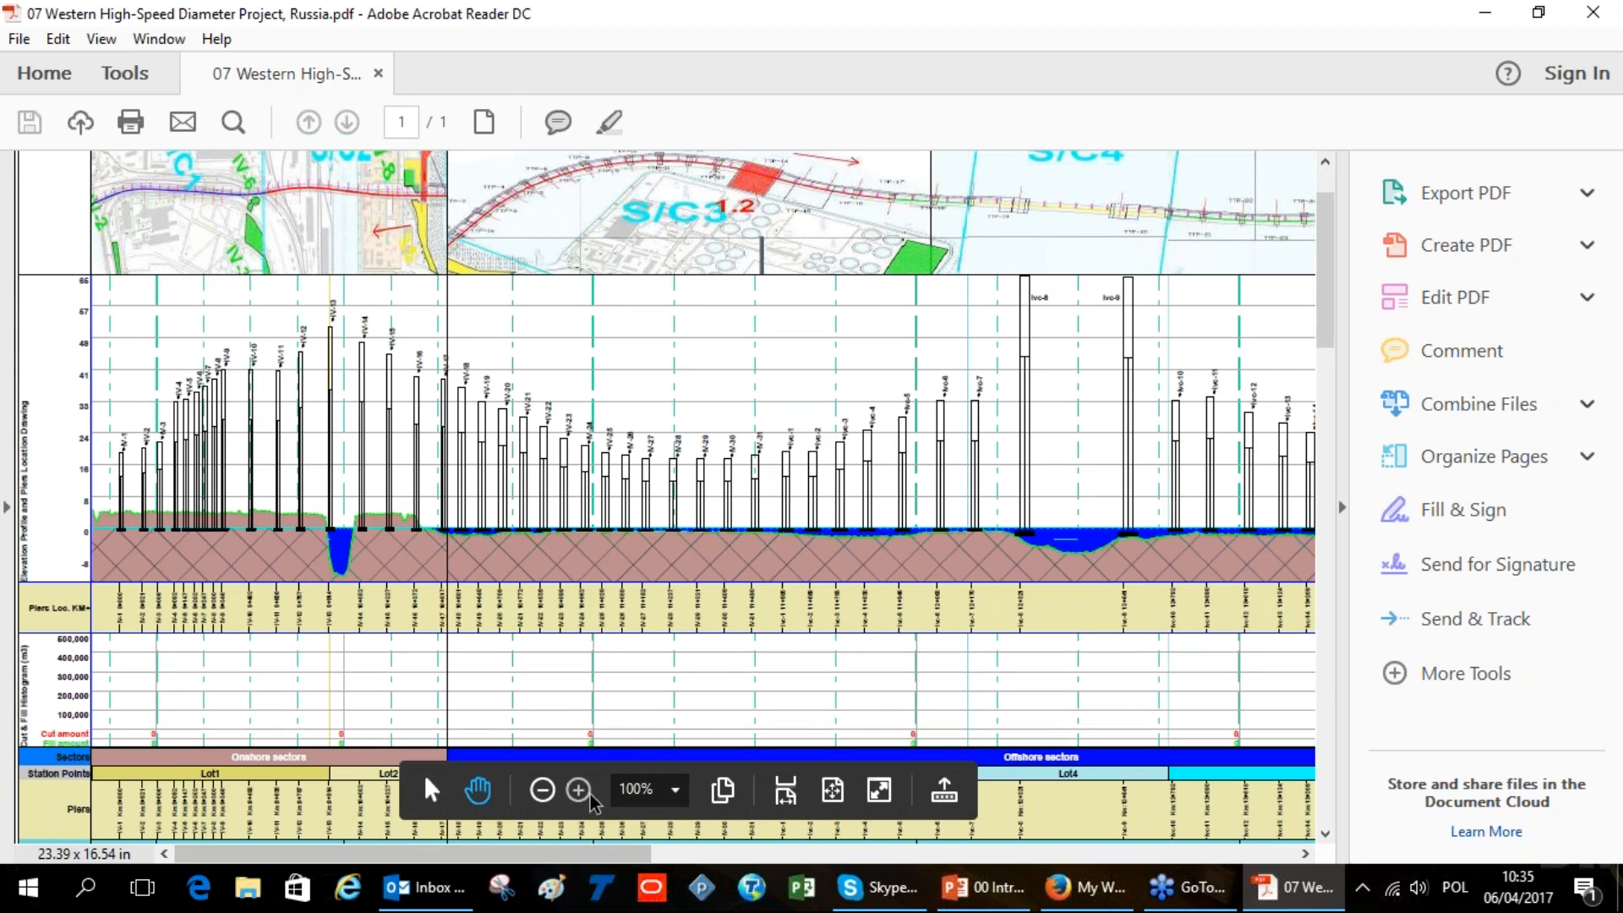
left_click(579, 789)
left_click(579, 790)
scroll(460, 518, "down", 2)
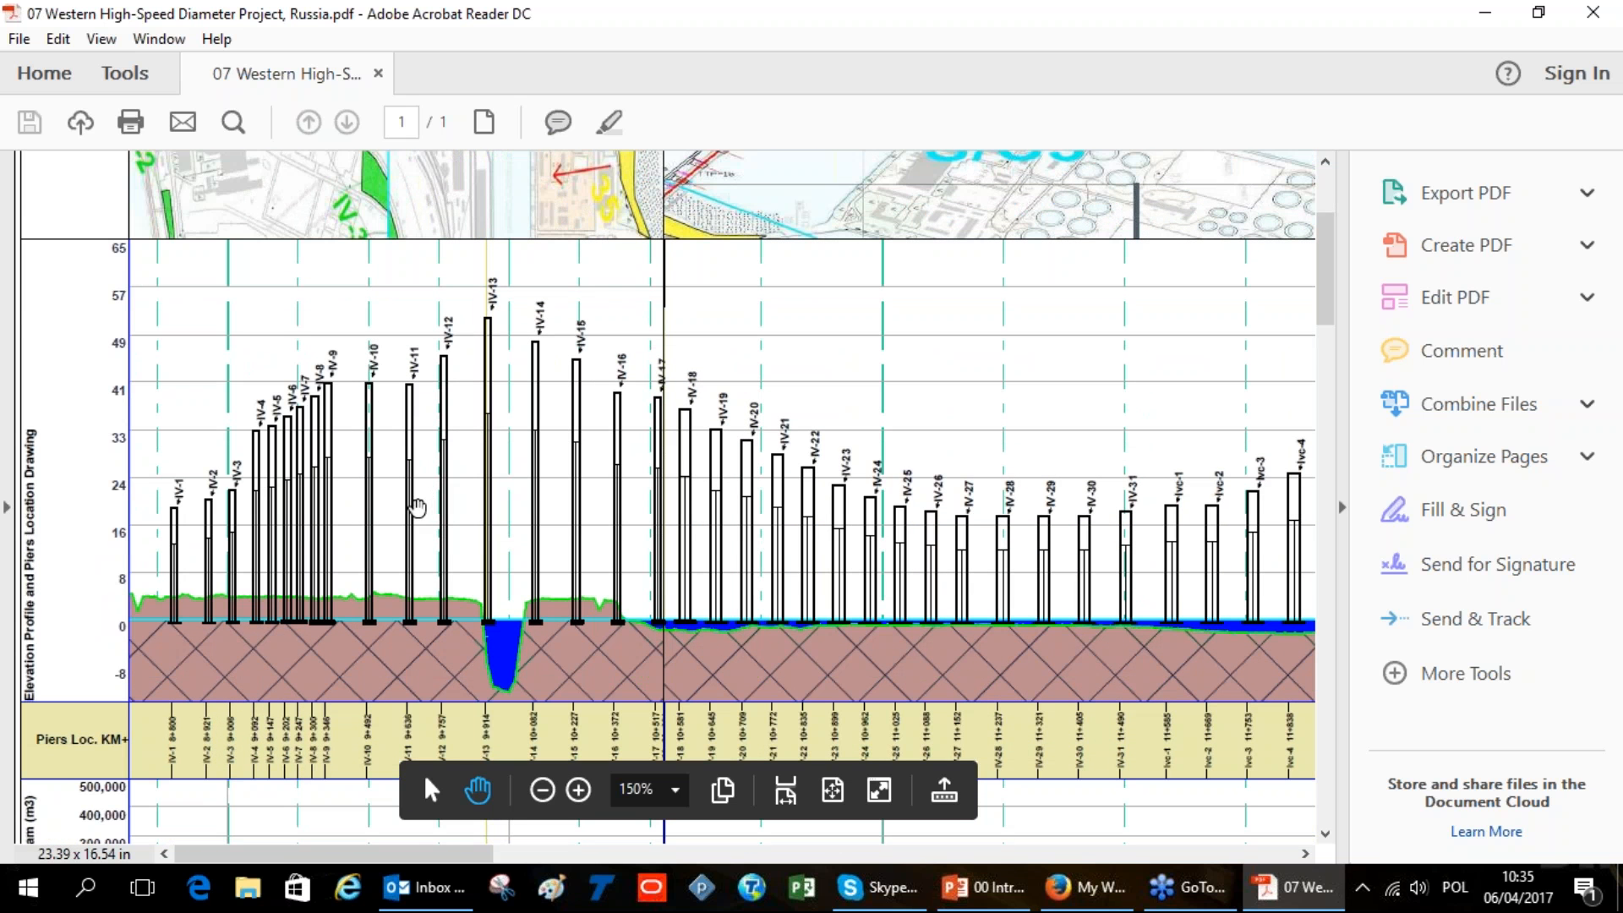
scroll(551, 525, "down", 5)
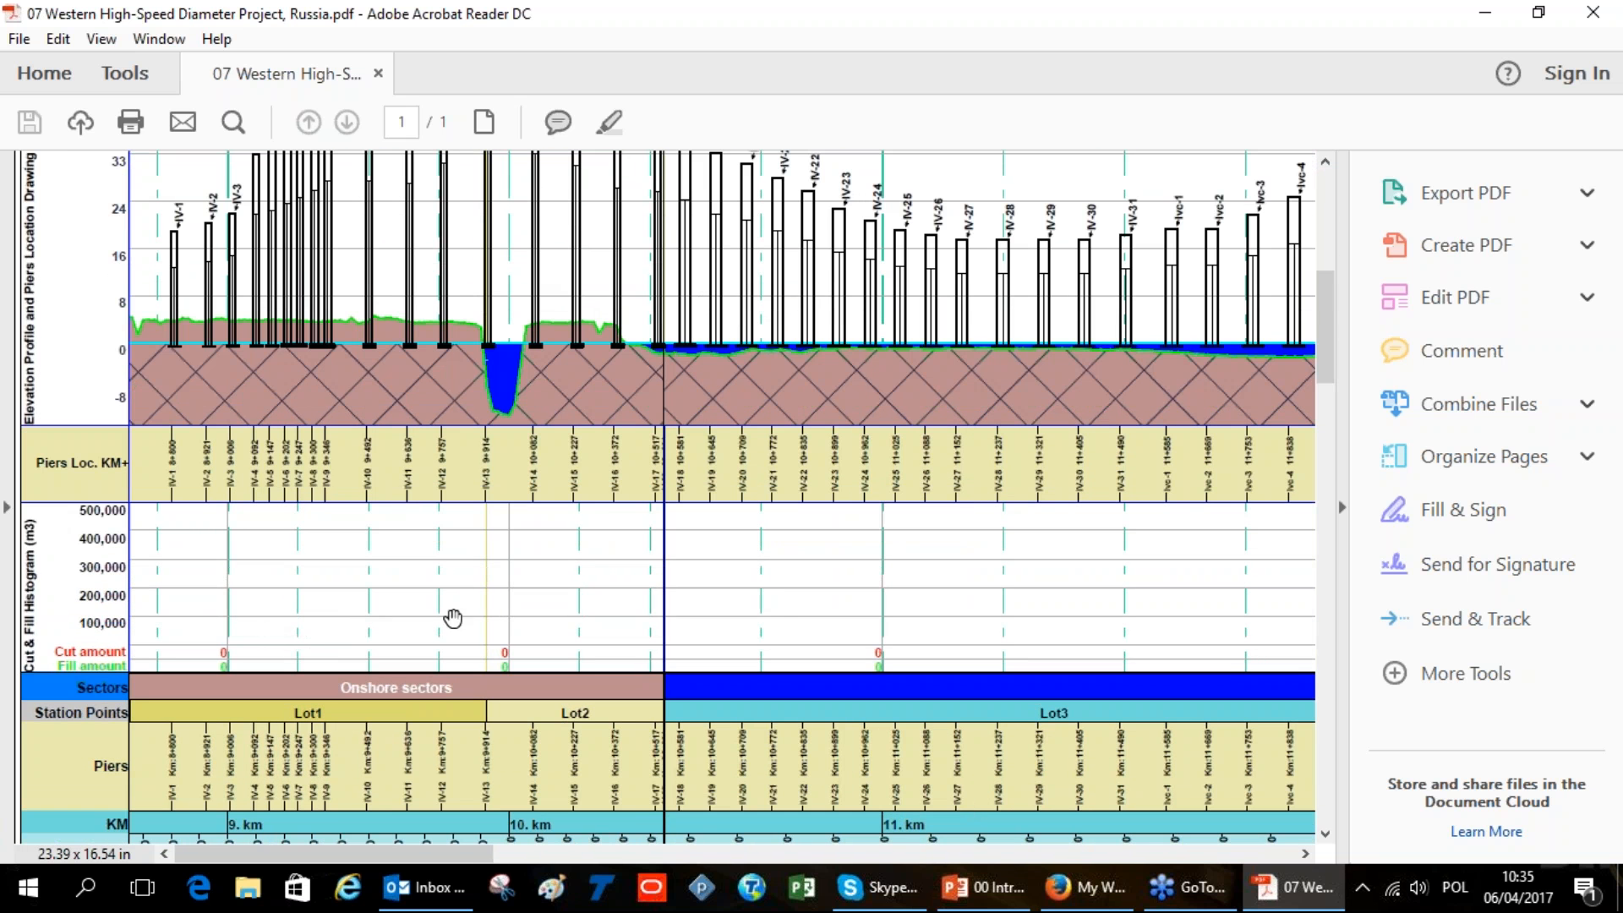
mouse_move(811, 597)
left_mouse_down()
mouse_move(682, 606)
mouse_move(467, 515)
mouse_move(254, 509)
left_mouse_up()
left_click_drag(970, 552, 387, 561)
mouse_move(888, 560)
left_mouse_down()
mouse_move(405, 568)
mouse_move(1200, 576)
left_mouse_up()
left_click_drag(540, 583, 967, 566)
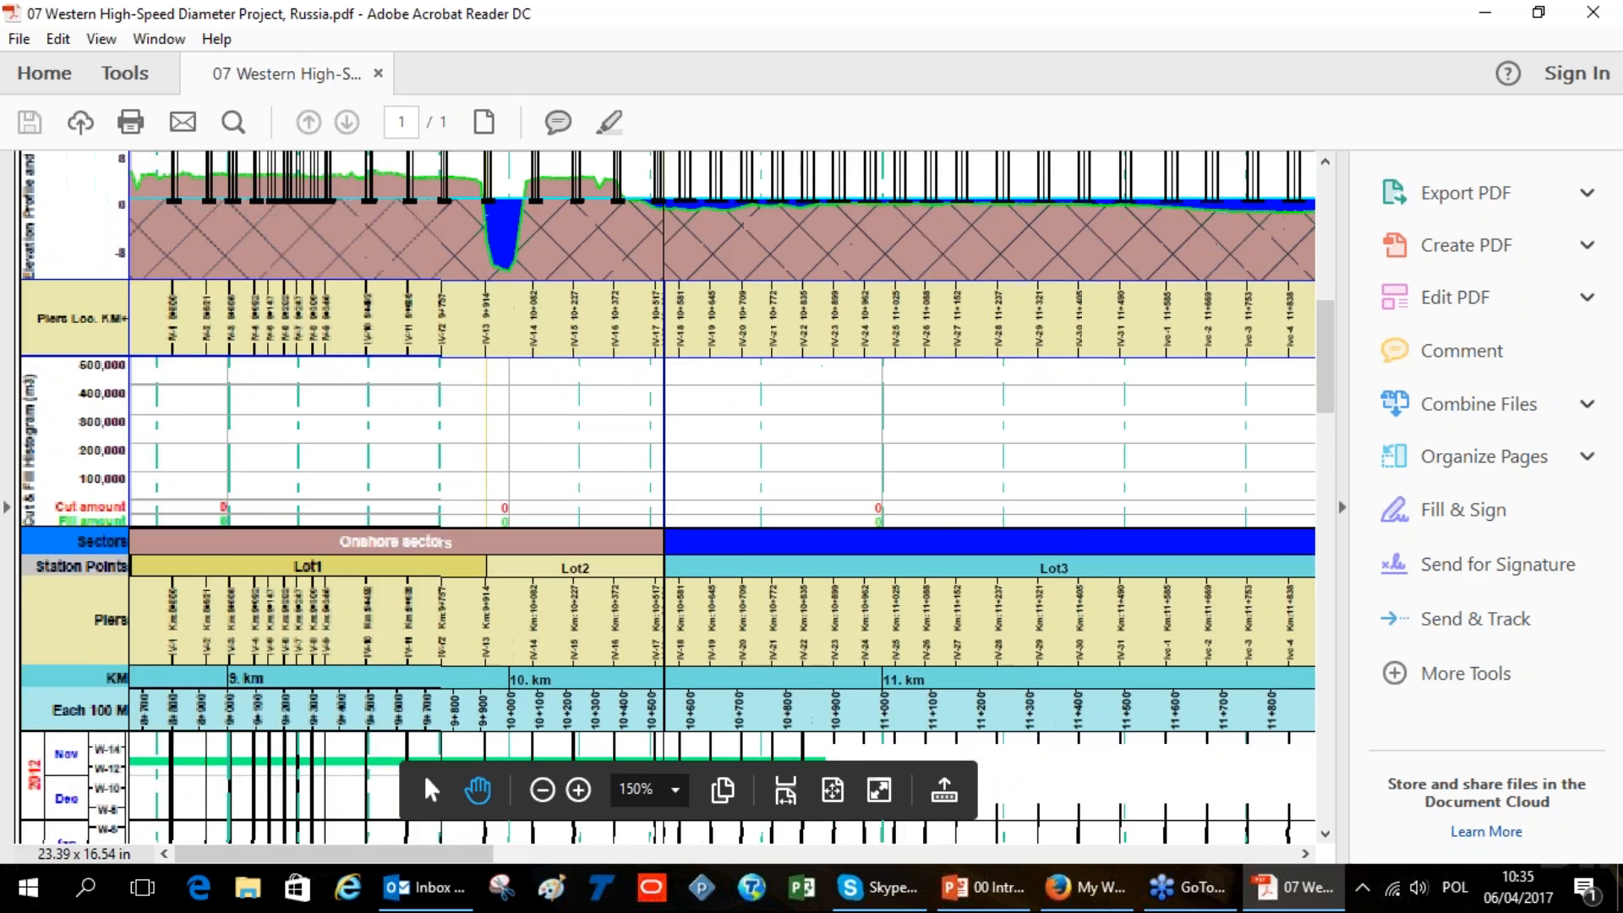
Follow the time-distance schedule from November 2012 across the onshore and offshore lots to the resource columns at its far end
left_click_drag(365, 663, 371, 332)
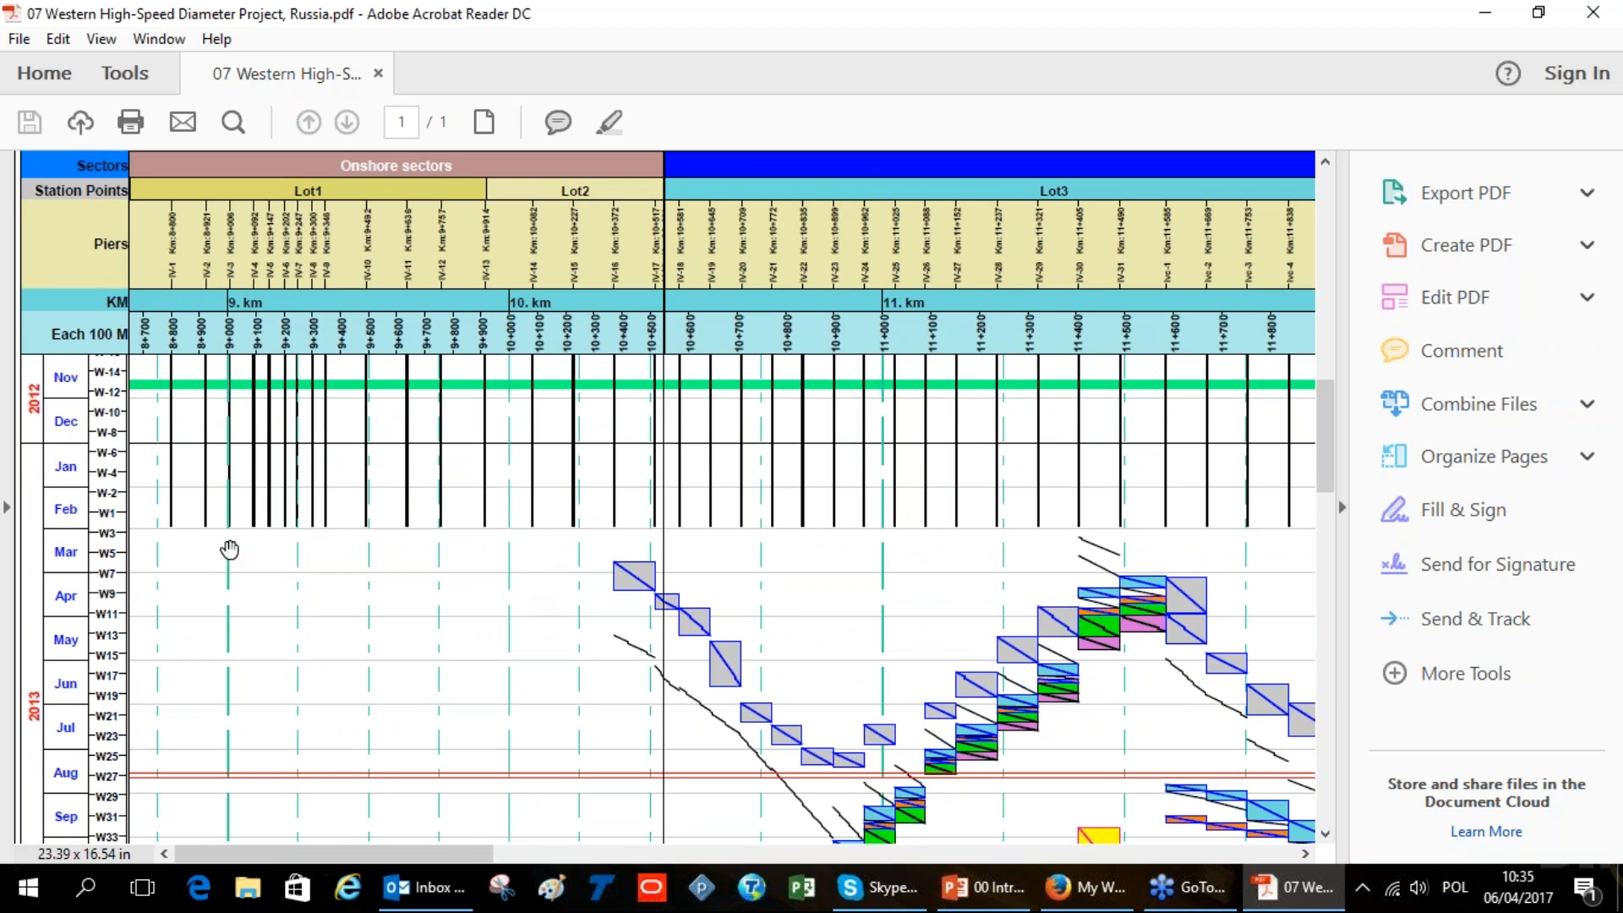
left_click_drag(425, 613, 418, 397)
left_click_drag(746, 677, 746, 282)
left_click_drag(663, 653, 640, 418)
left_click_drag(828, 547, 431, 561)
left_click_drag(1018, 415, 415, 558)
left_click_drag(866, 499, 414, 546)
left_click_drag(955, 507, 407, 532)
left_click_drag(1206, 574, 541, 606)
left_click_drag(890, 572, 883, 598)
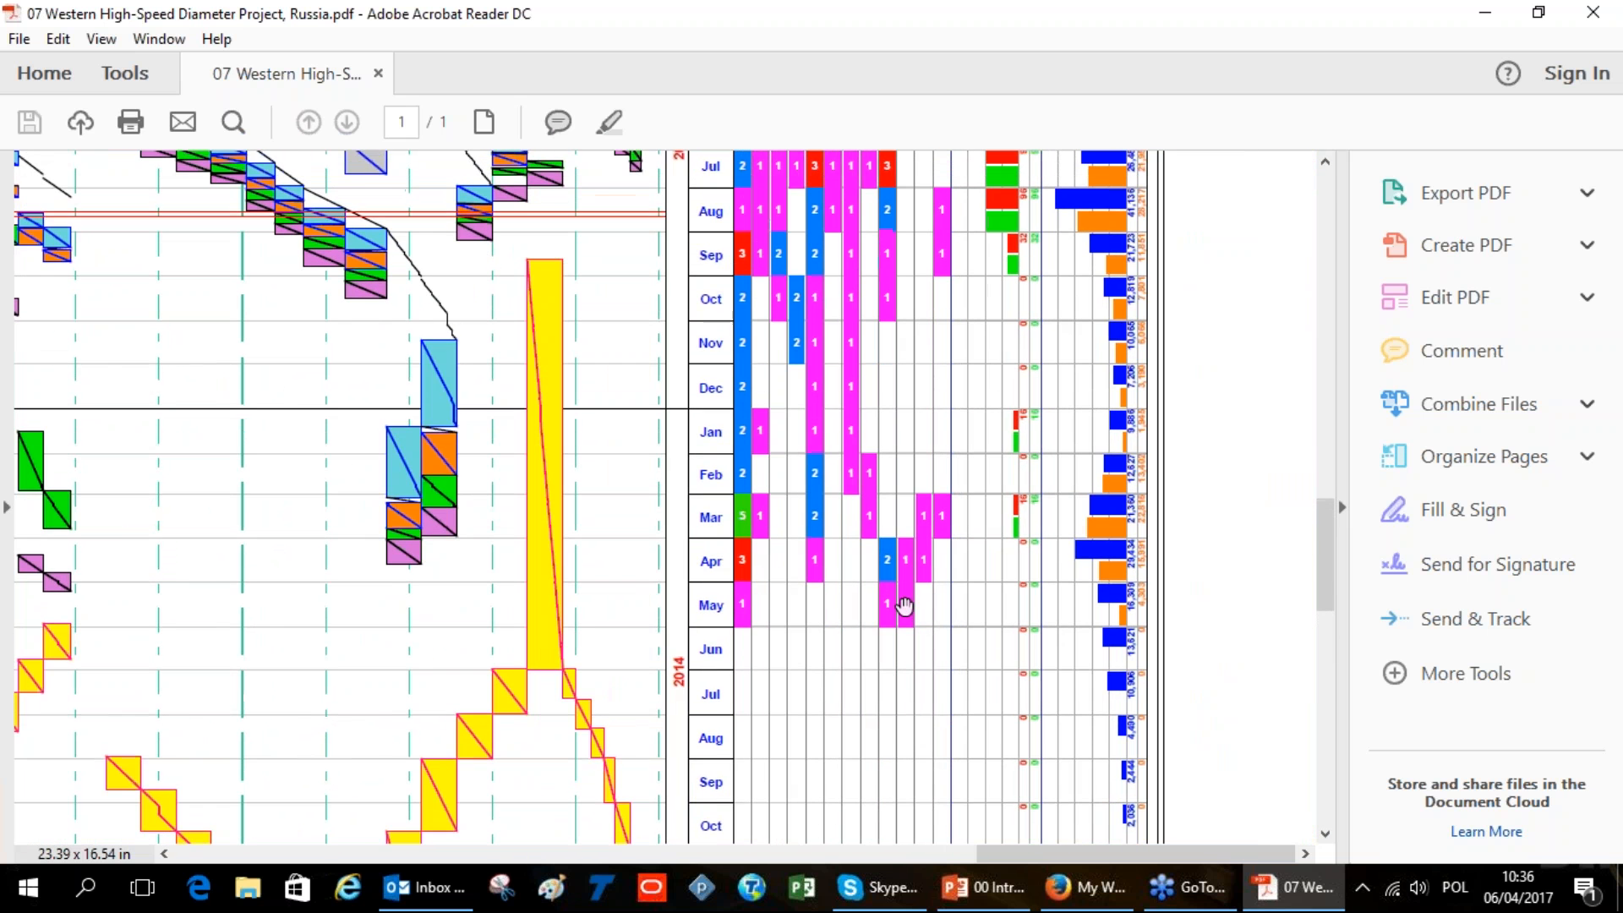
Inspect the excavator and formwork resource columns and the resource effort and materials histograms beside the schedule
scroll(916, 605, "up", 5)
scroll(862, 621, "up", 3)
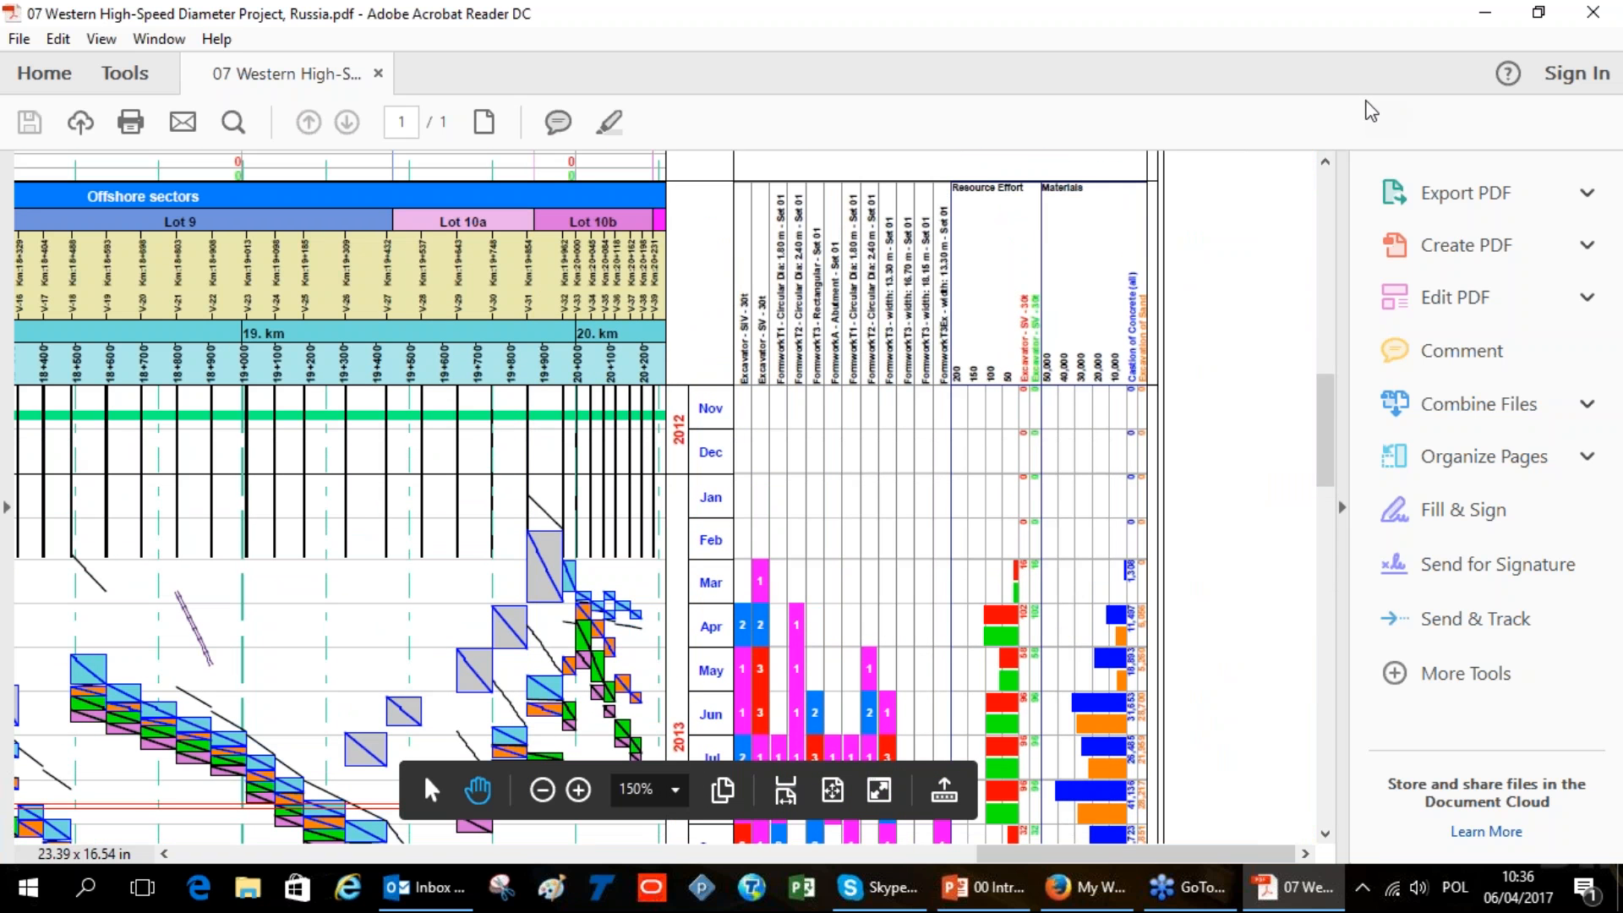
mouse_move(1027, 317)
left_mouse_down()
mouse_move(1028, 267)
mouse_move(1014, 331)
left_mouse_up()
scroll(1097, 228, "down", 4)
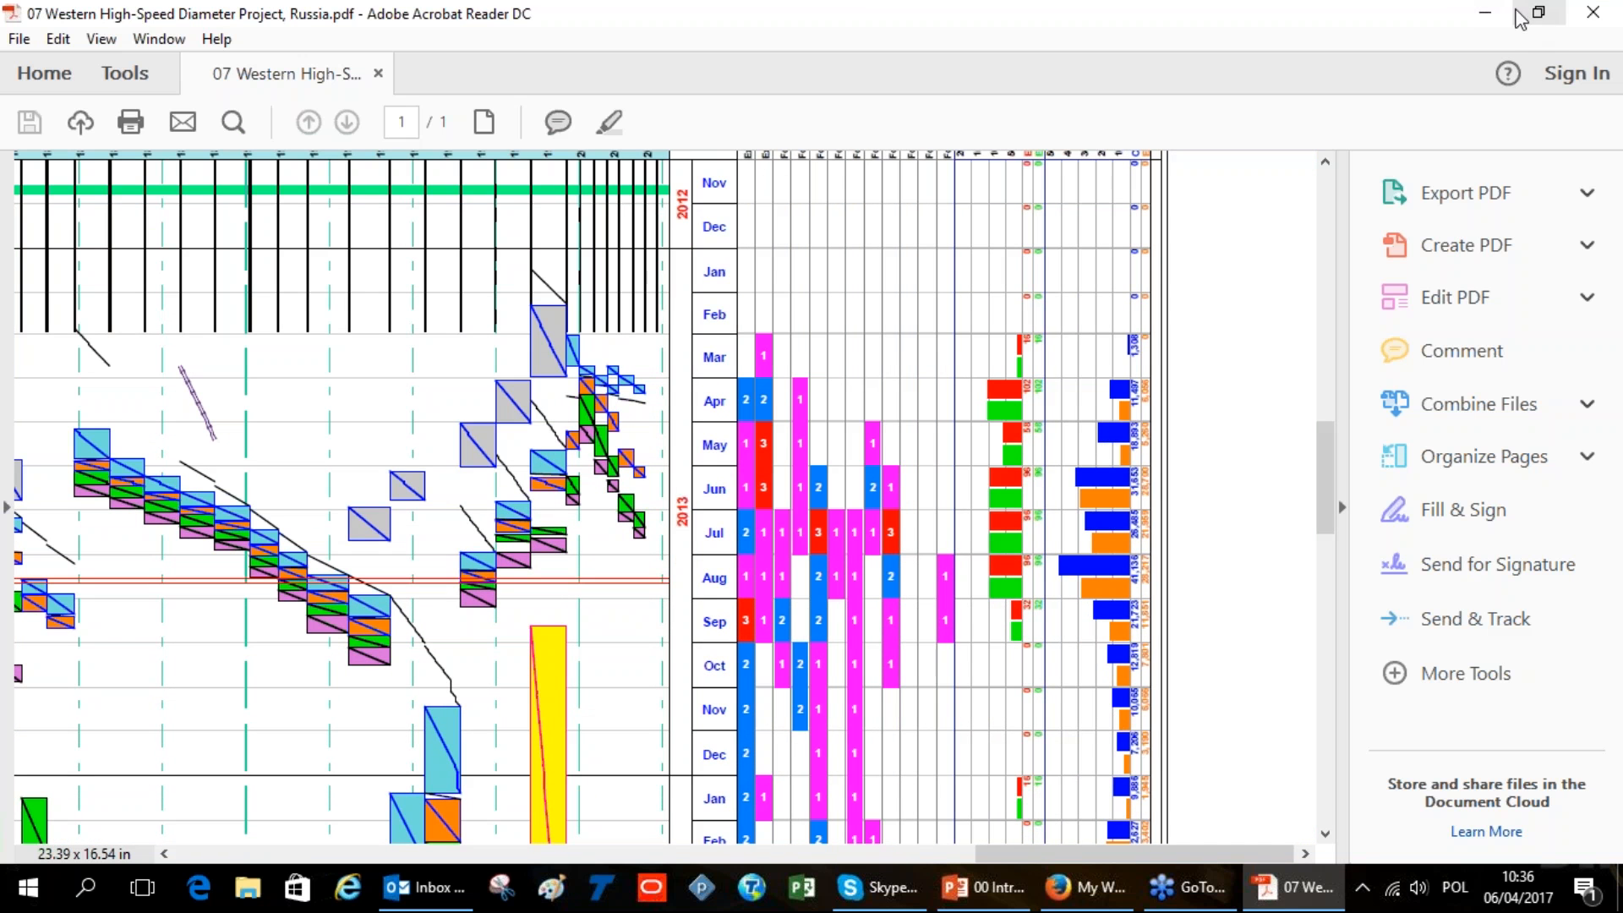
Open the Highway Crossing PDF from the desktop and enlarge its plan to 33.3%
left_click(1486, 12)
double_click(895, 264)
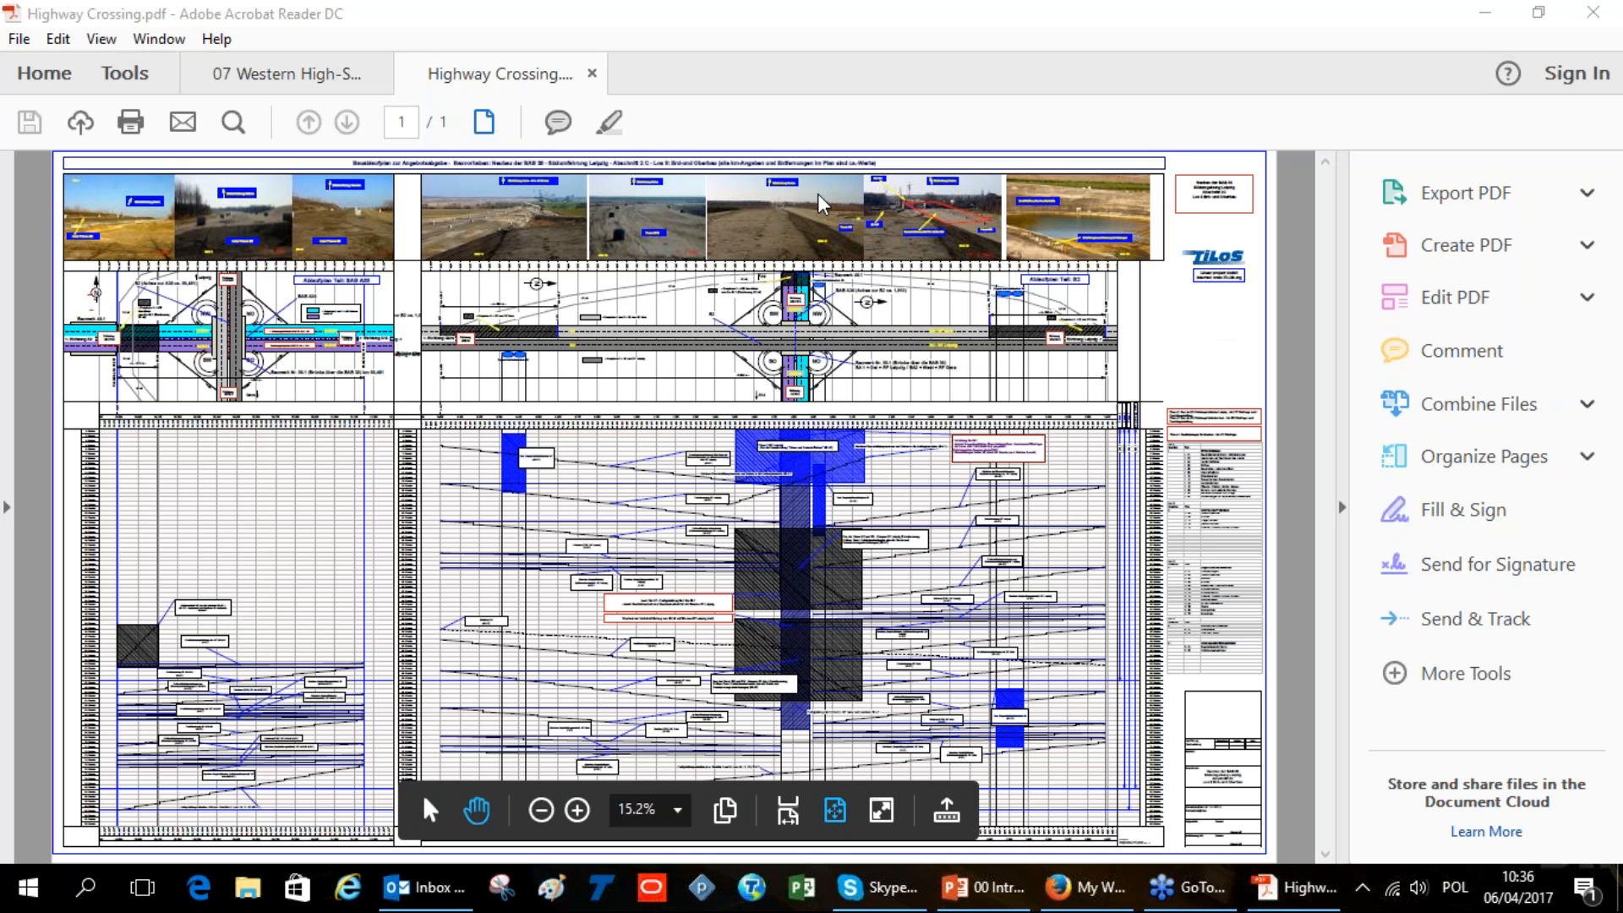
left_click(578, 811)
left_click(579, 811)
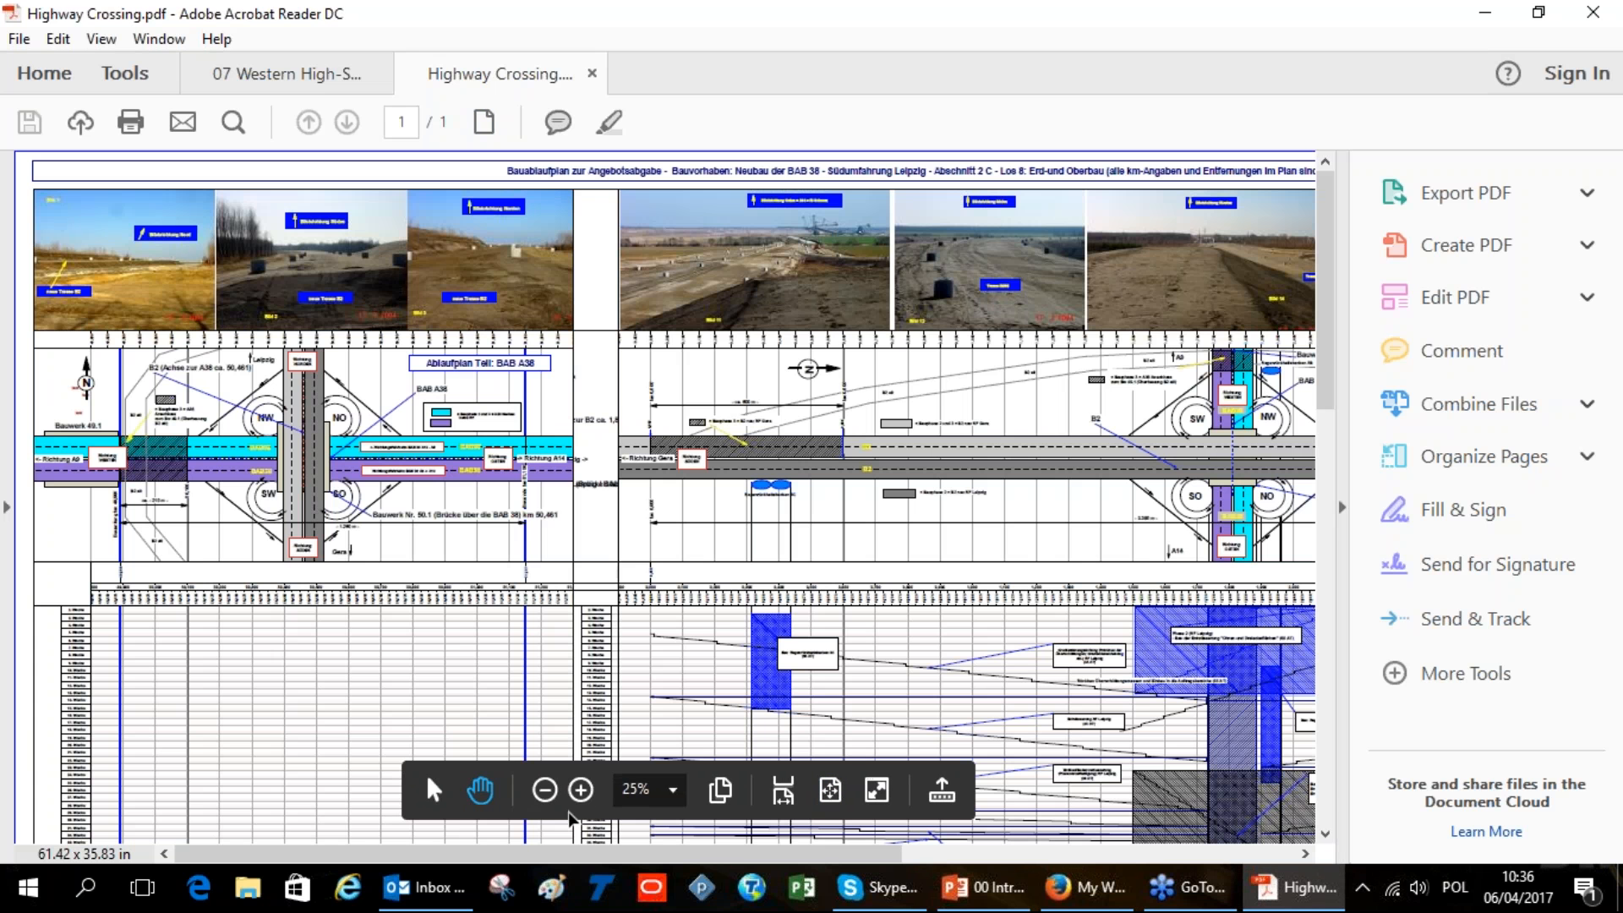
left_click(571, 793)
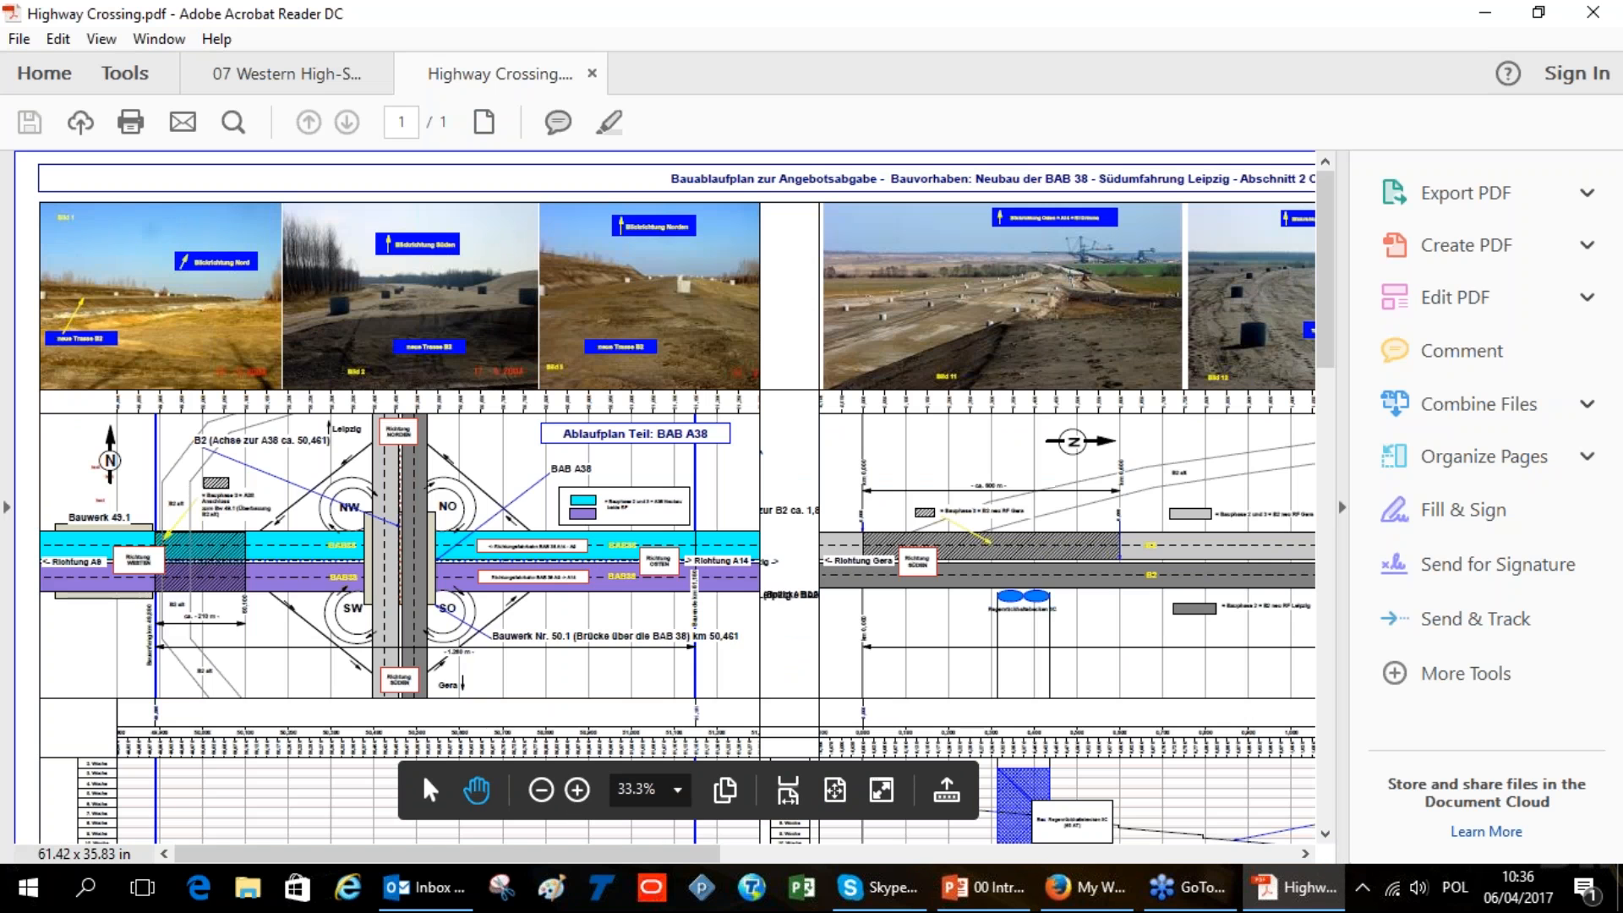
Examine the weekly schedule of the BAB A38 section down to the finishing works, at 50% zoom
scroll(650, 625, "down", 5)
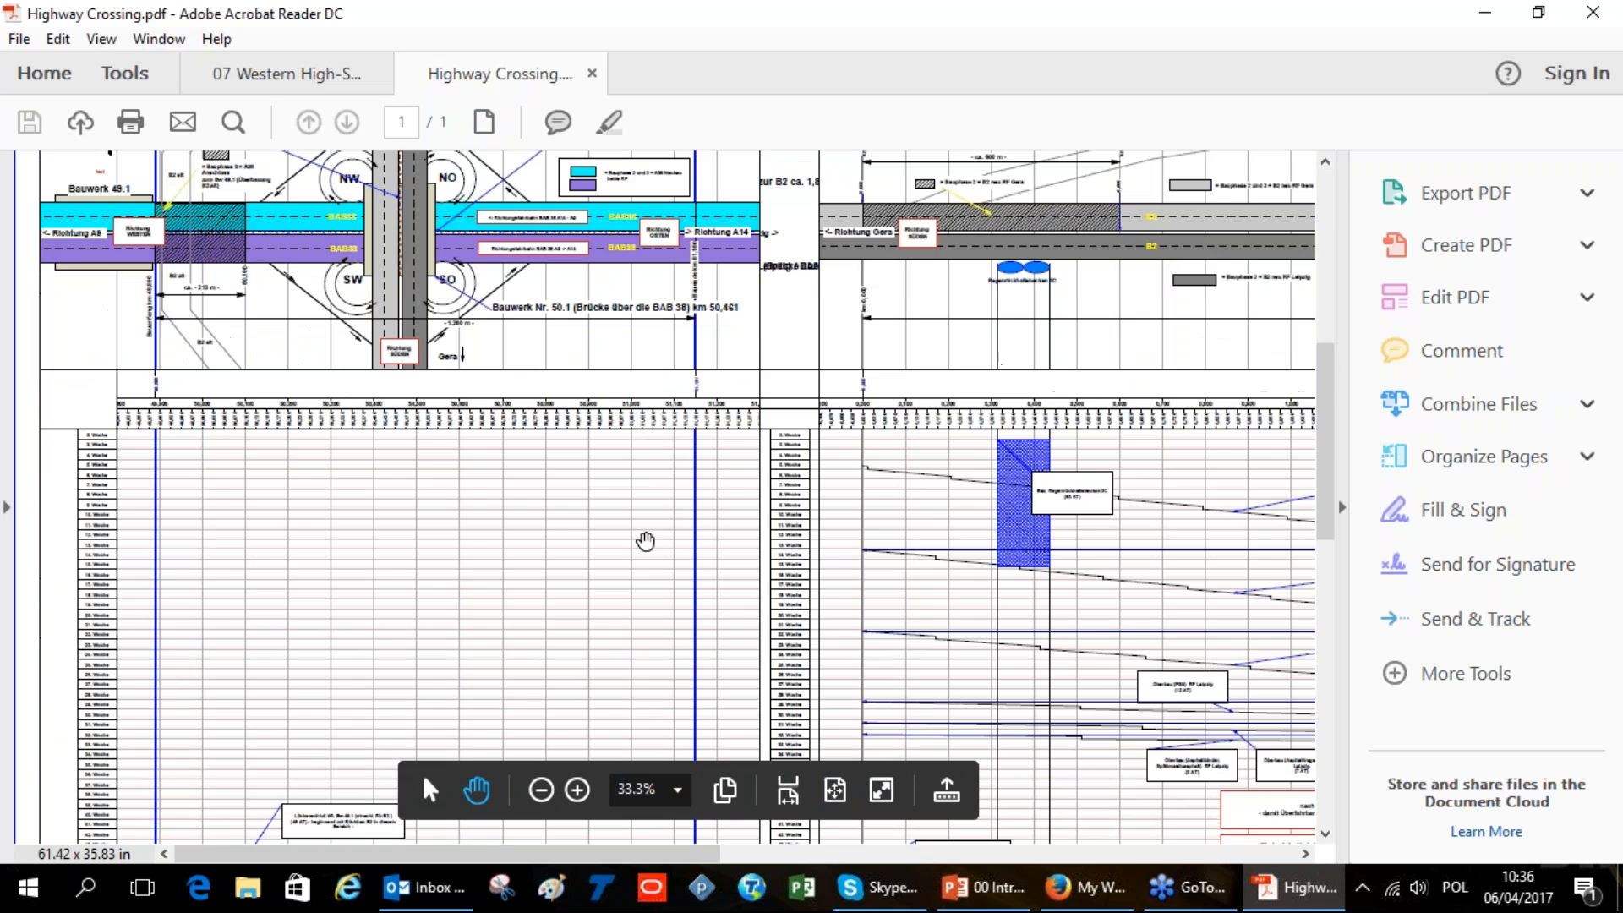
scroll(642, 480, "down", 5)
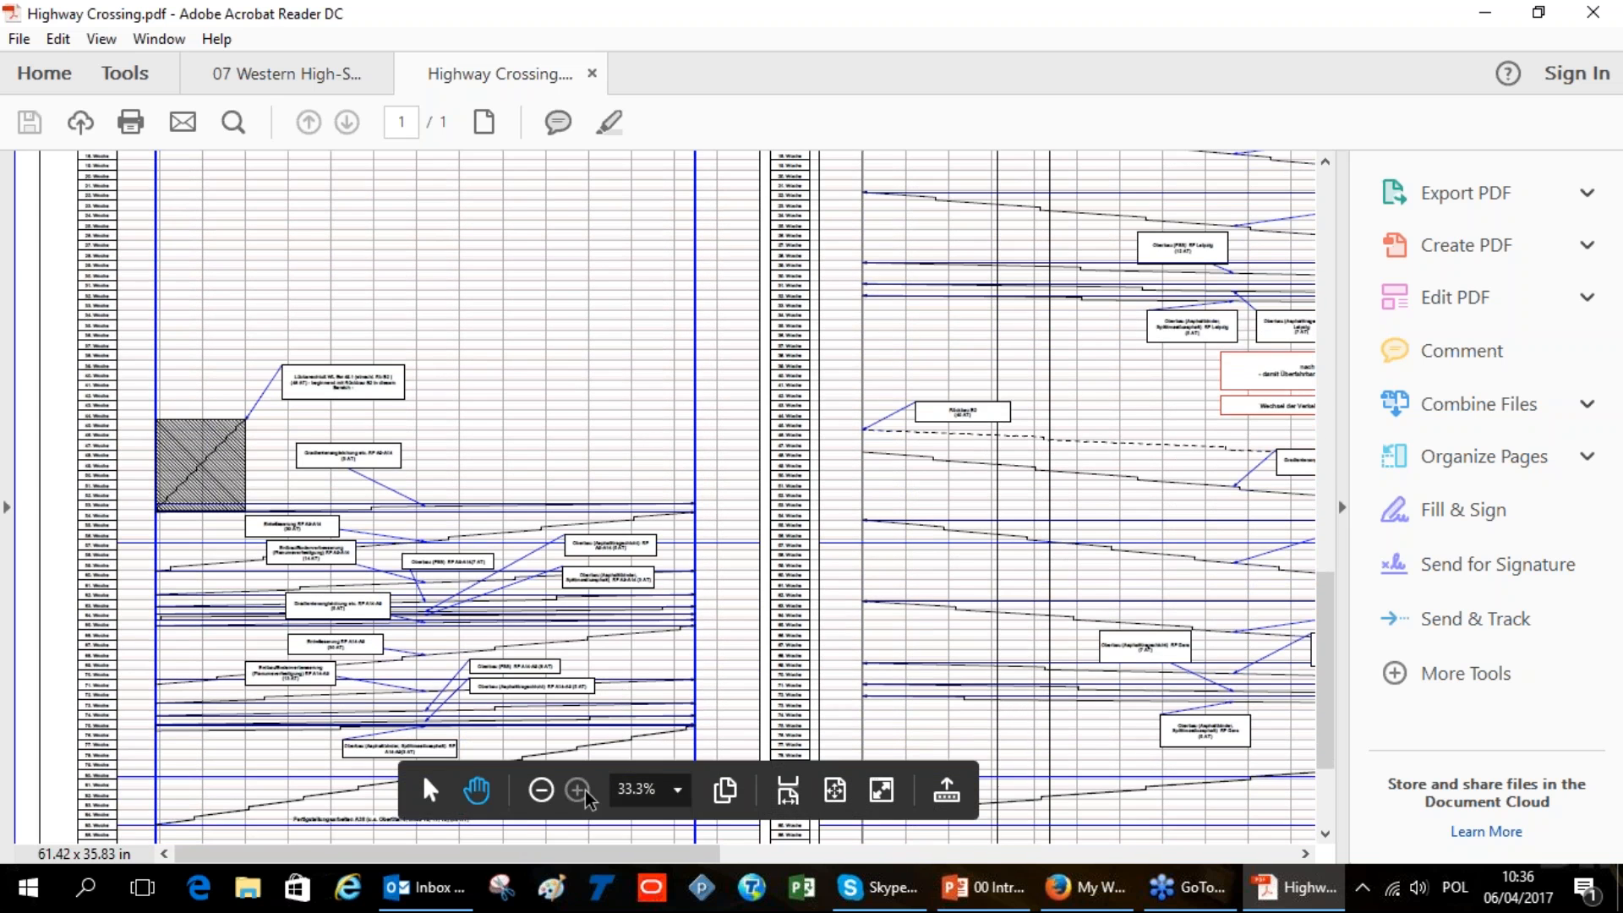
left_click(581, 791)
left_click_drag(795, 549, 787, 366)
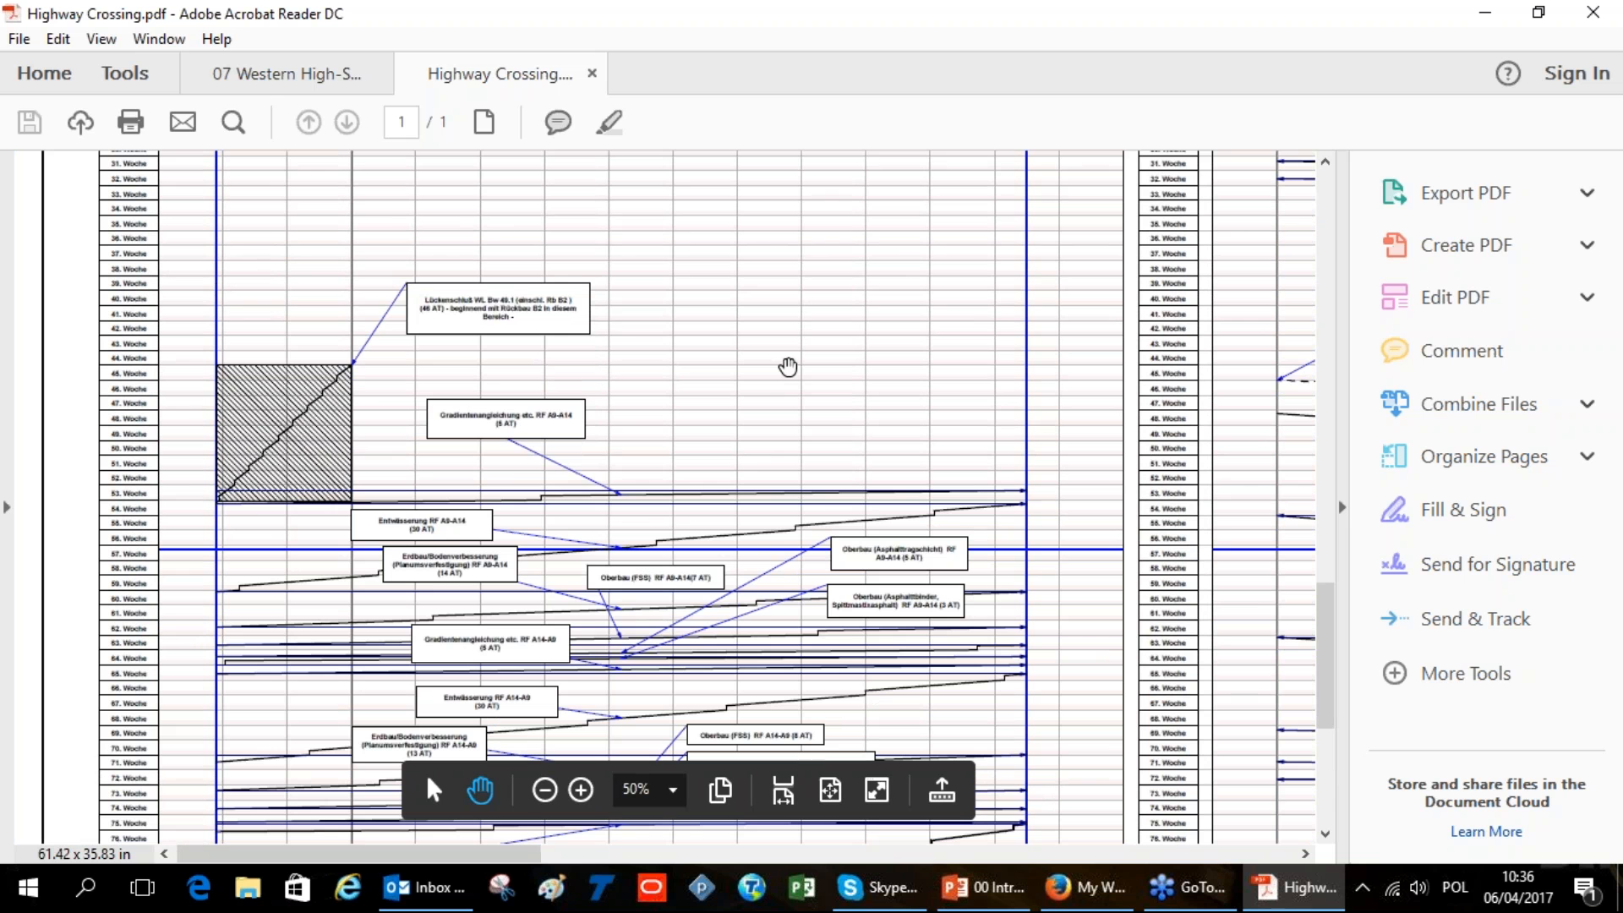
left_click_drag(742, 409, 735, 319)
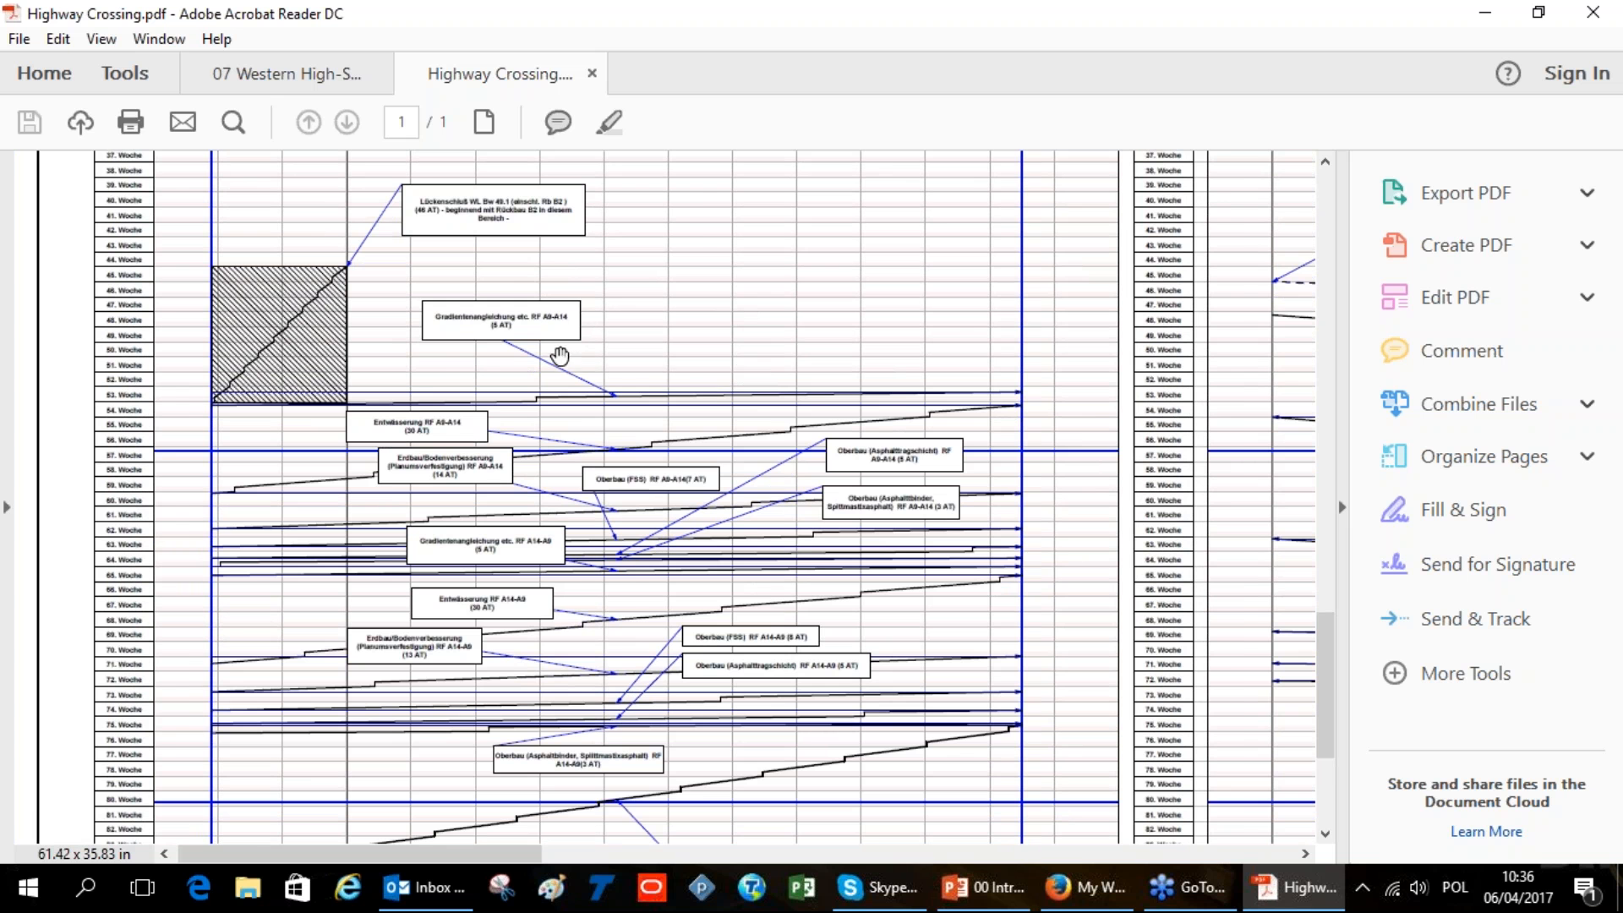
left_click_drag(767, 615, 710, 491)
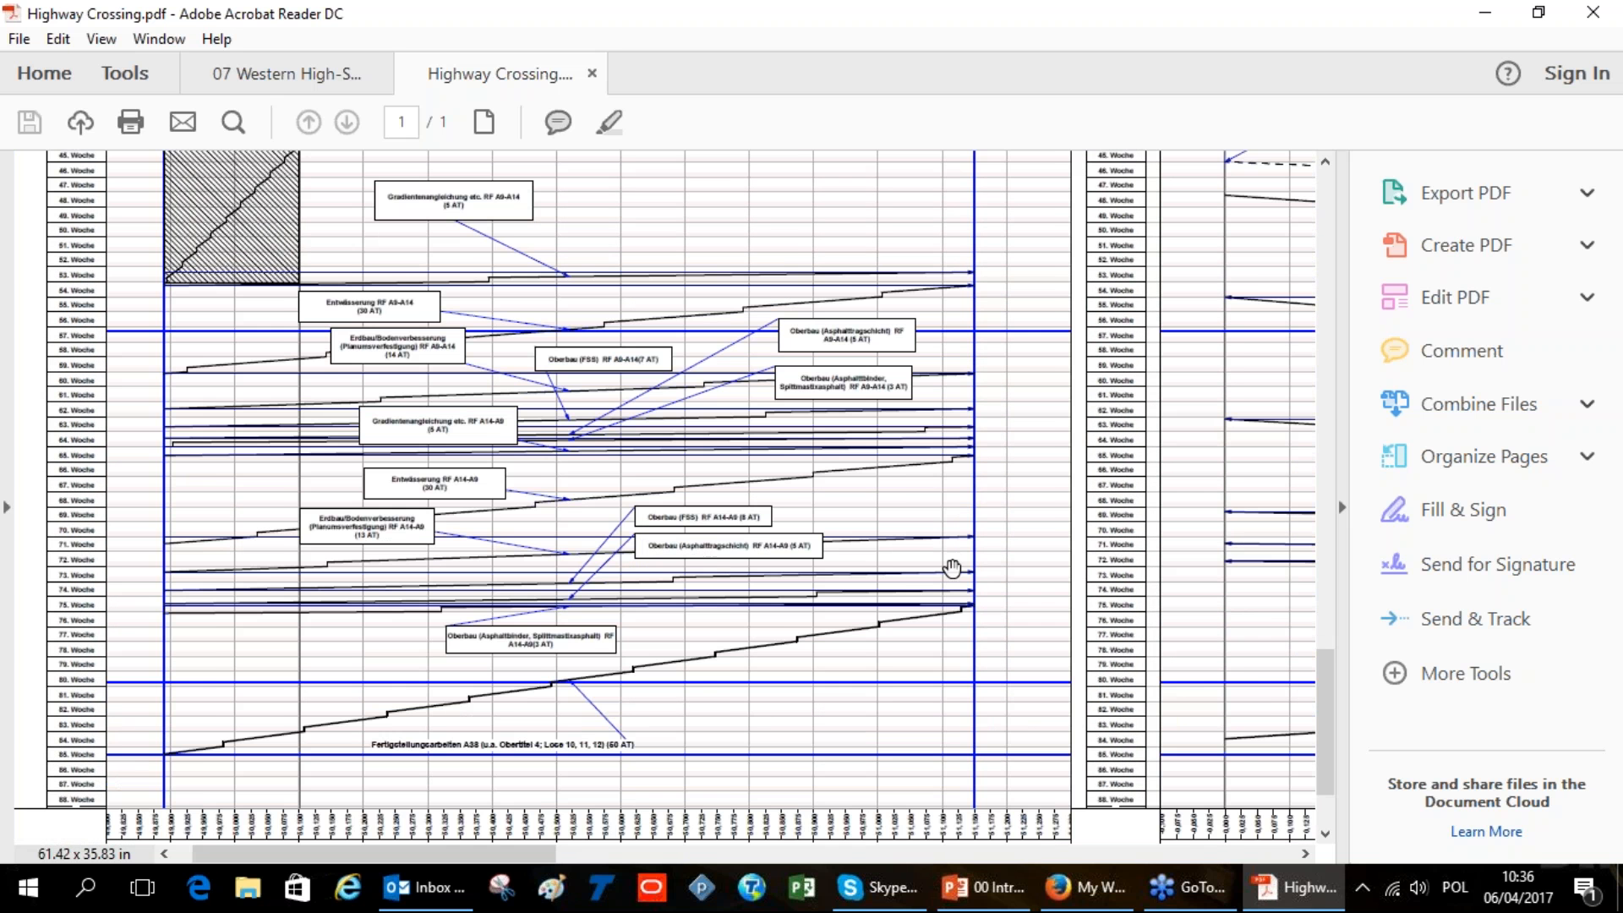
Examine the neighbouring B2 weekly schedule, including the ramp construction blocks and the RF Leipzig drainage, earthwork and pavement activities
left_click_drag(1105, 556, 569, 560)
left_click_drag(1066, 636, 598, 680)
left_click_drag(964, 672, 645, 592)
left_click_drag(1145, 604, 884, 644)
left_click_drag(933, 335, 868, 785)
left_click_drag(844, 341, 788, 642)
left_click_drag(1050, 446, 612, 454)
left_click_drag(1167, 550, 981, 534)
left_click_drag(1051, 601, 1032, 405)
Open the Highway E18 Project in Norway PDF from the desktop and enlarge it to 66.7%
left_click(1428, 46)
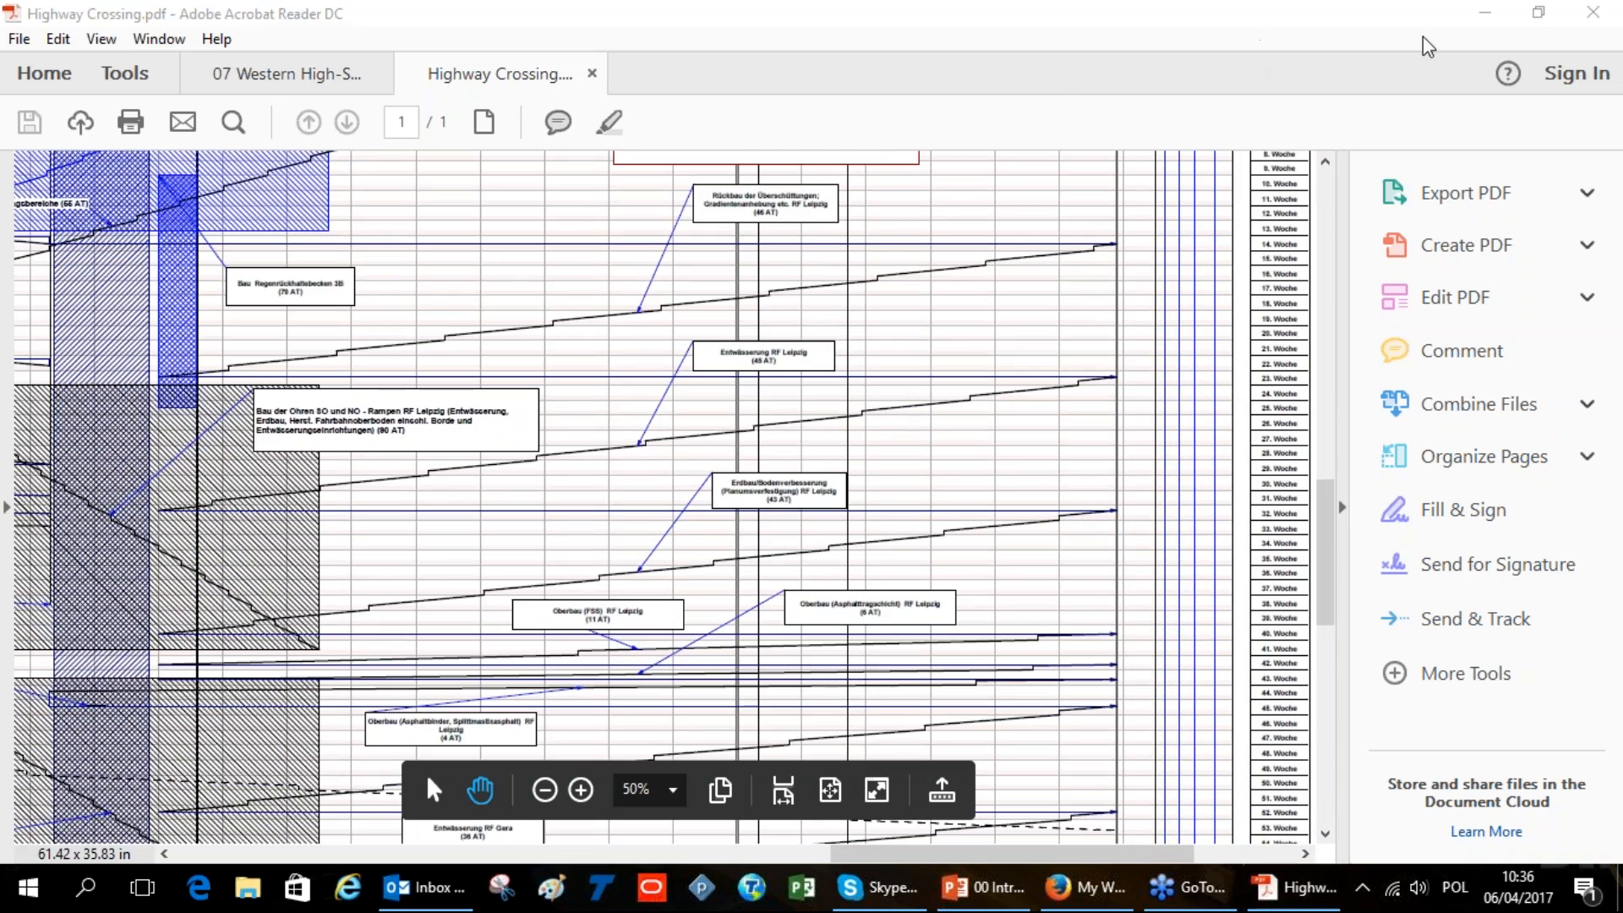
left_click(1472, 16)
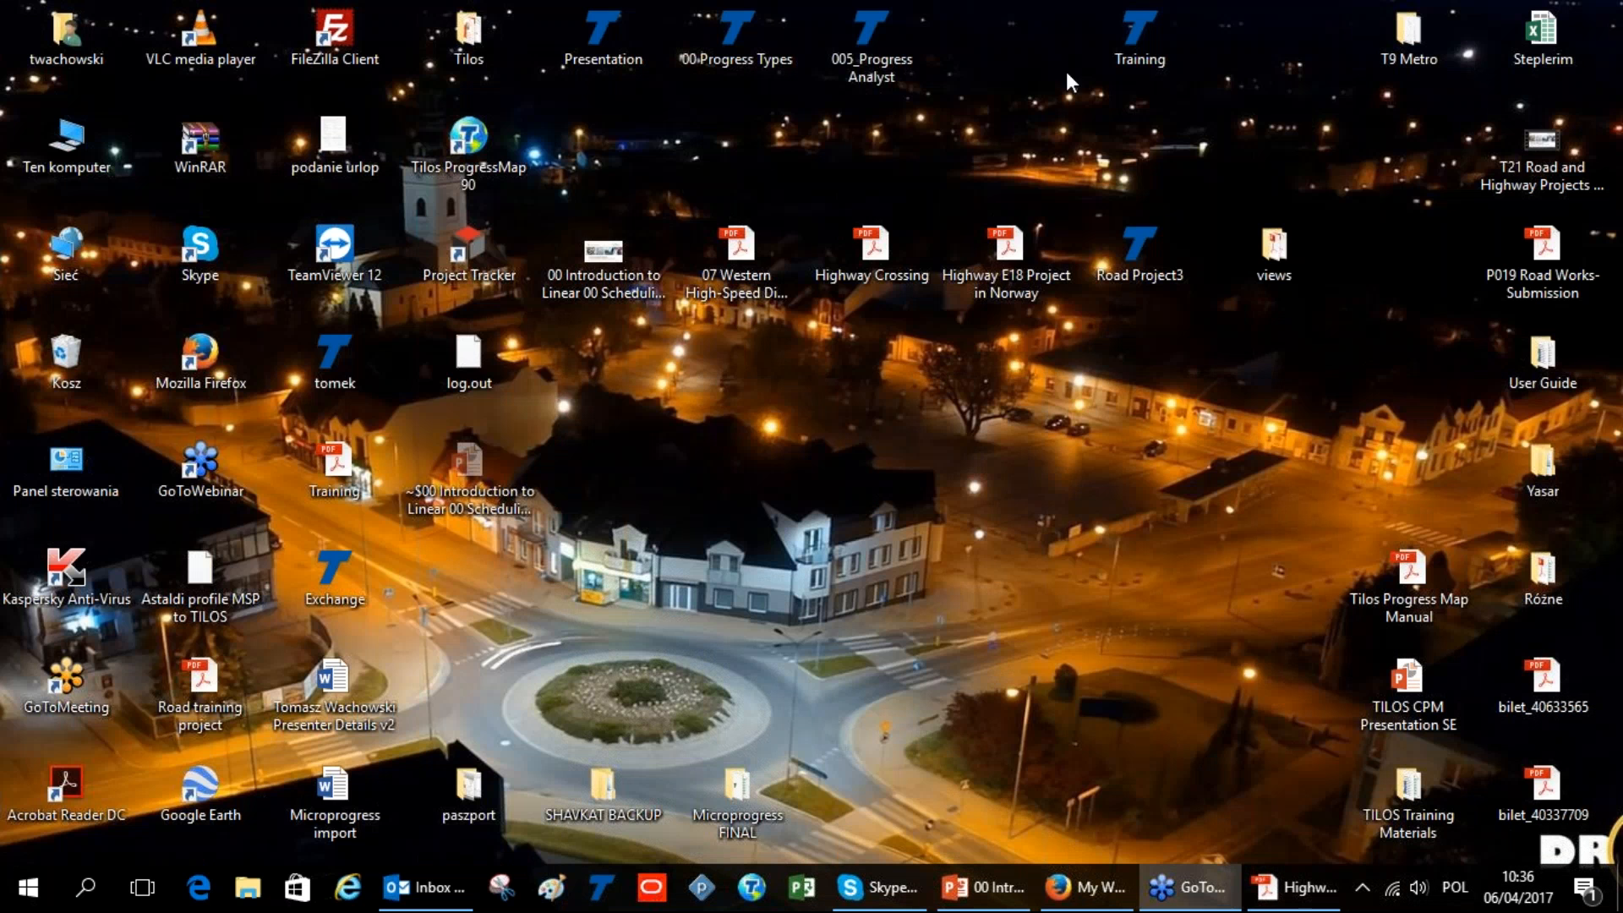
left_click(1021, 254)
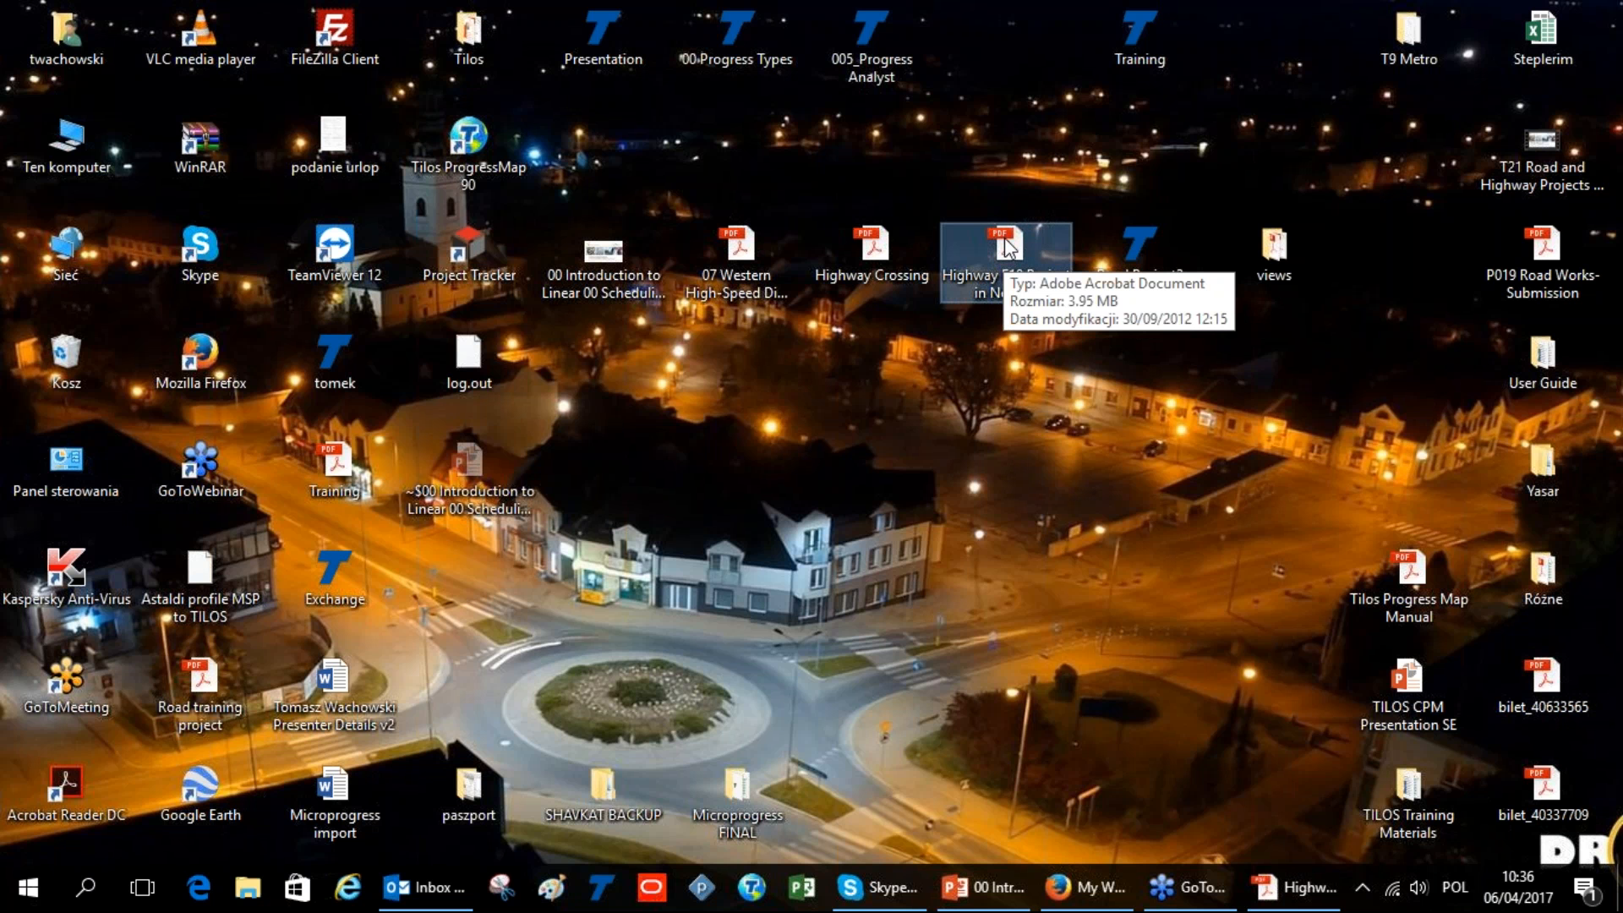
double_click(1006, 247)
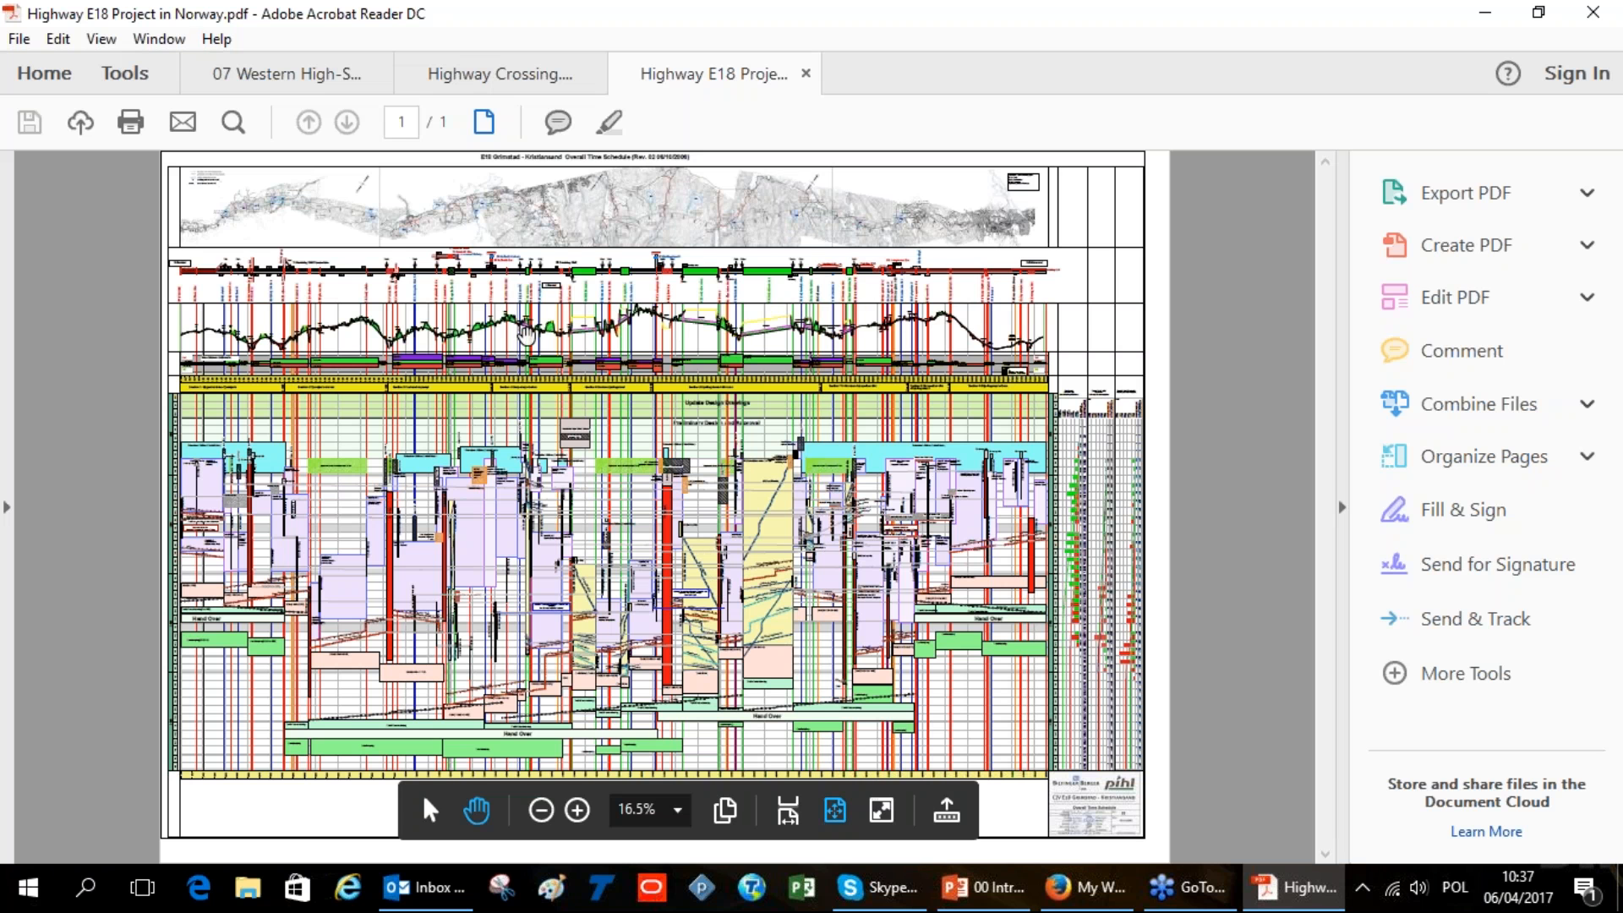
left_click(575, 812)
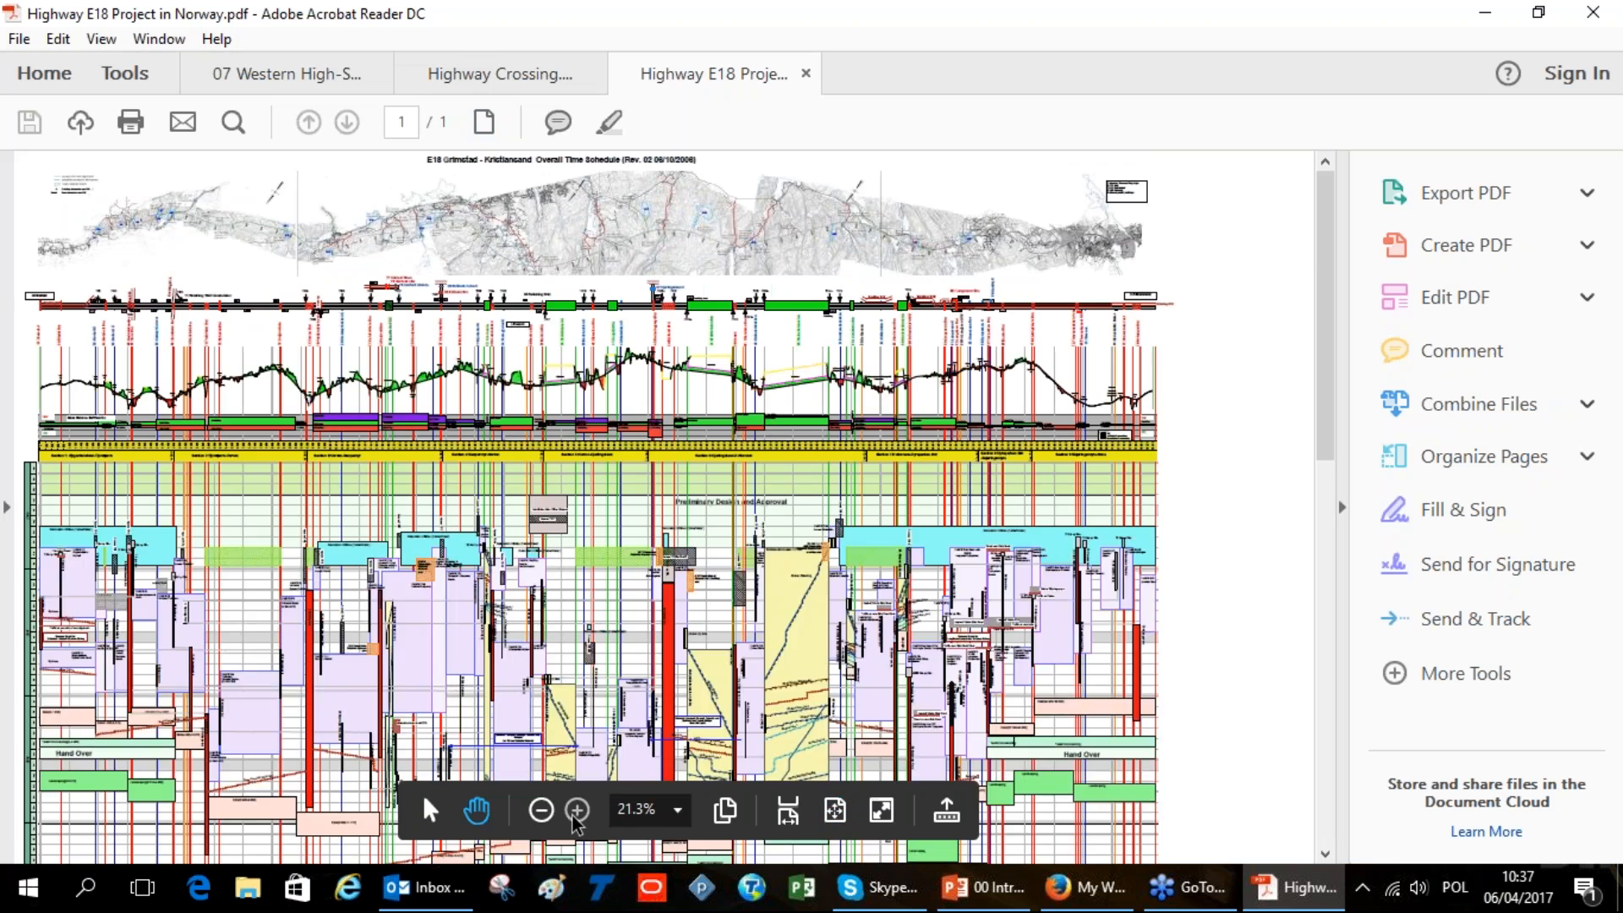
left_click(575, 809)
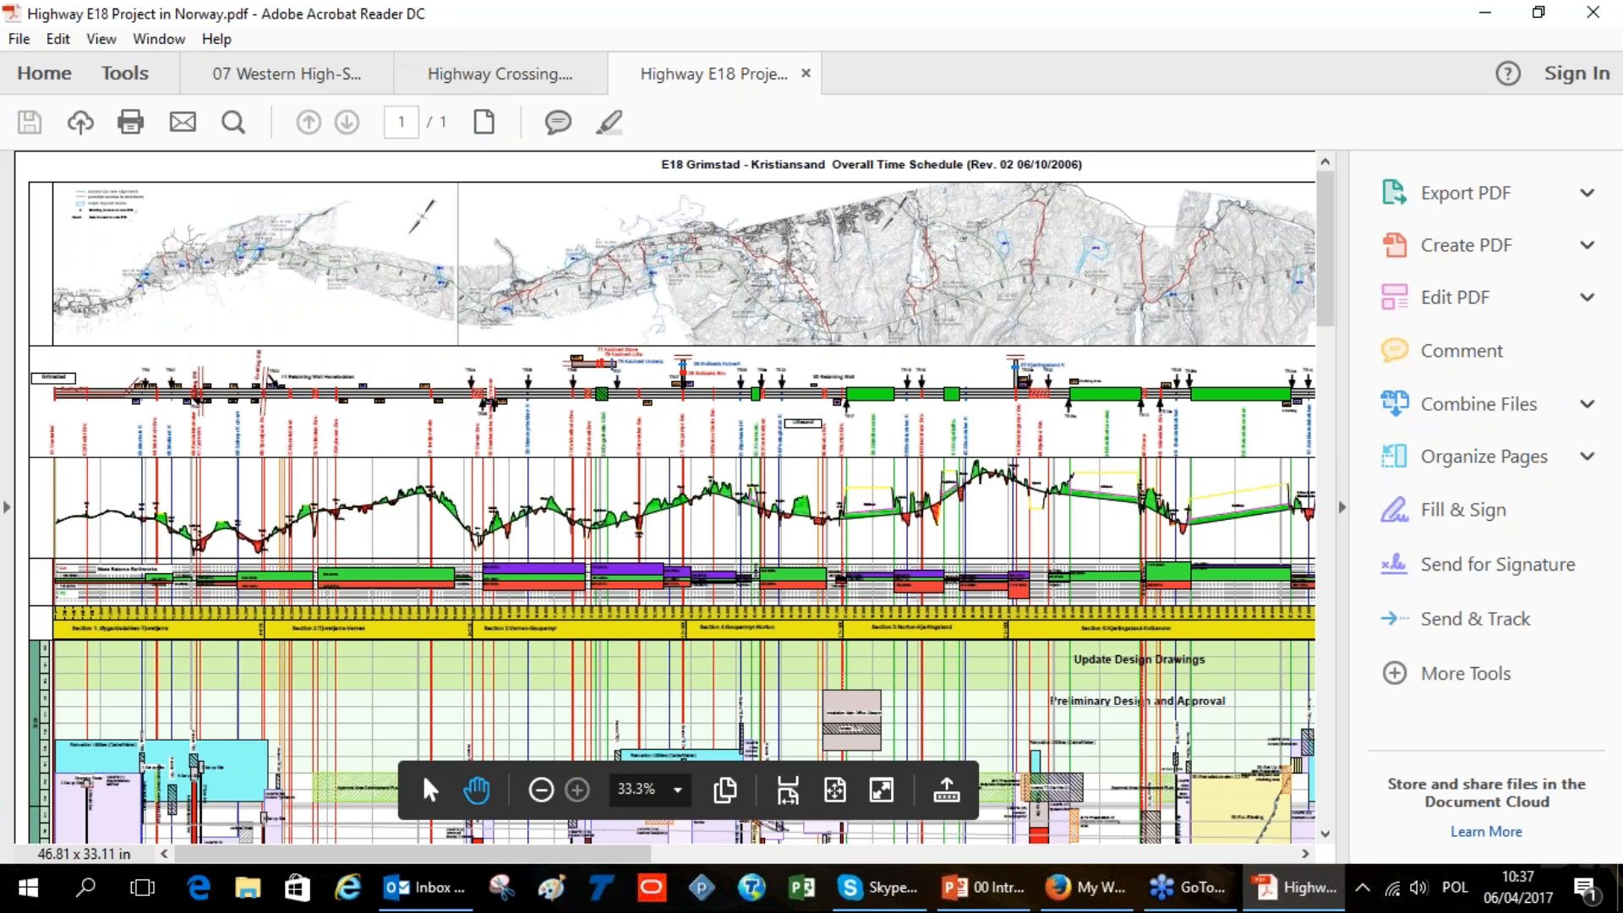
left_click(576, 810)
left_click(577, 807)
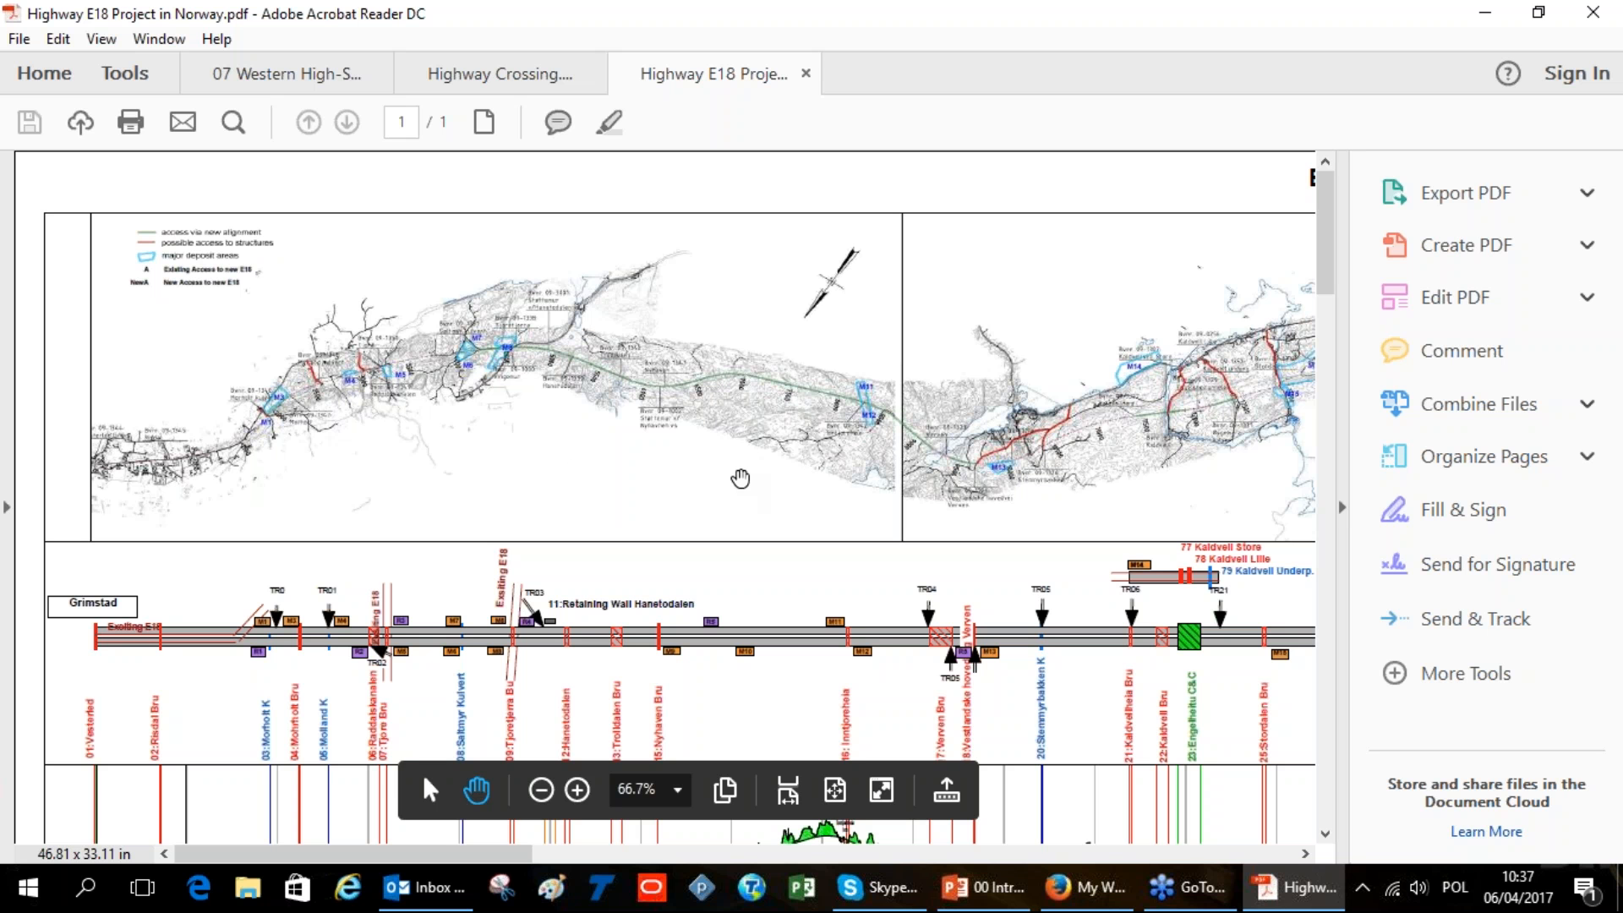
Examine the E18 overview map and the route diagram starting at Grimstad, enlarging the view to 100%
scroll(717, 436, "down", 1)
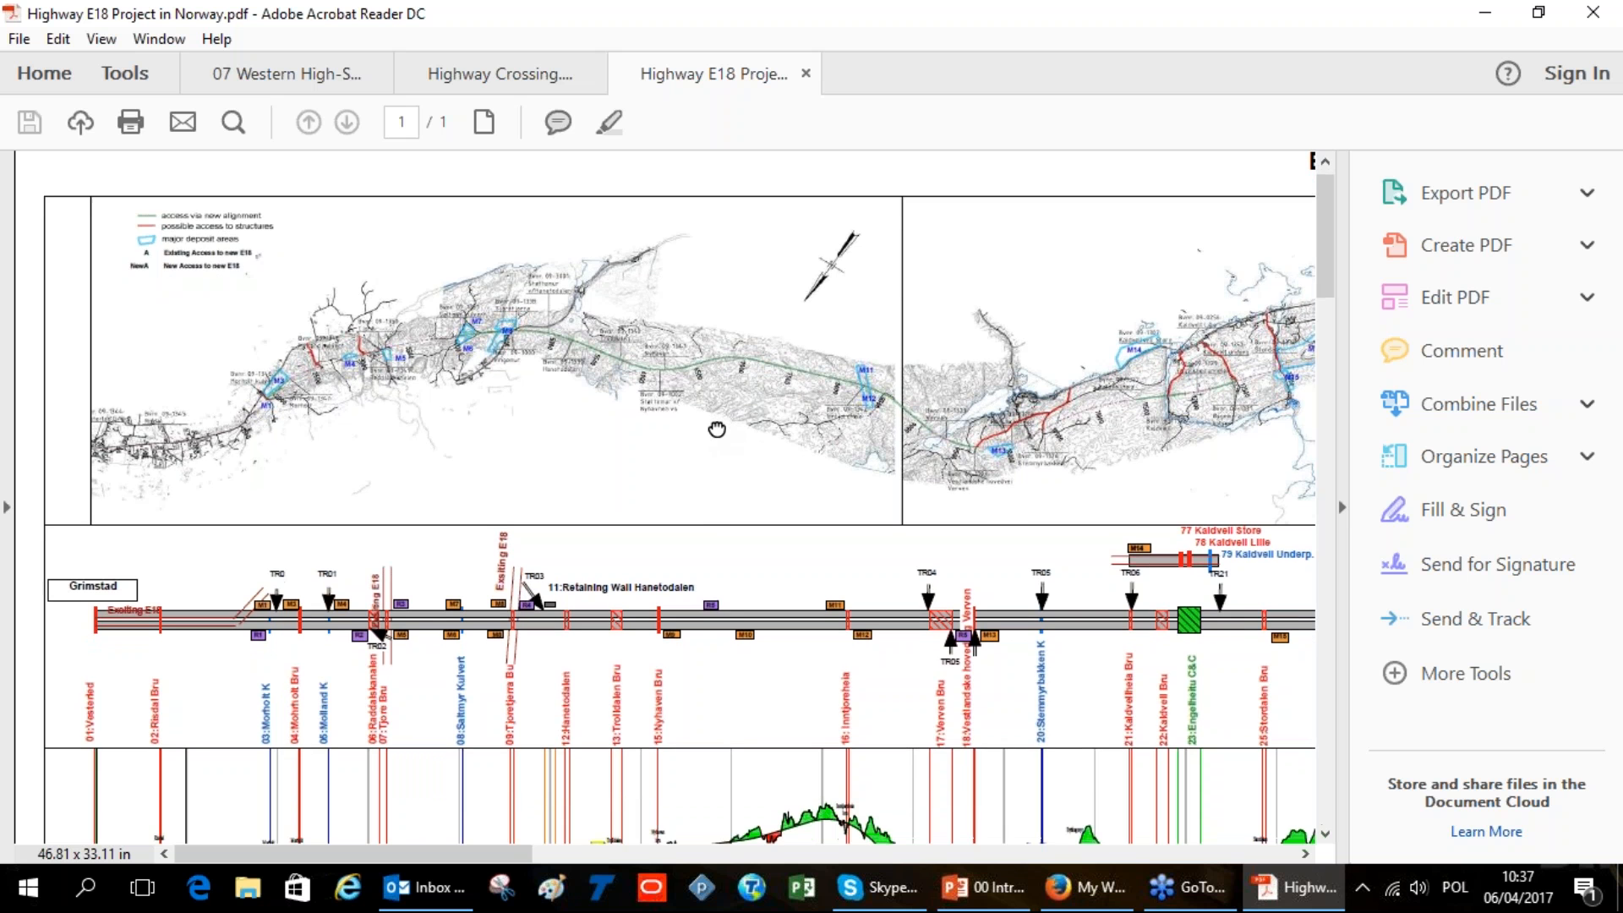
scroll(716, 429, "down", 5)
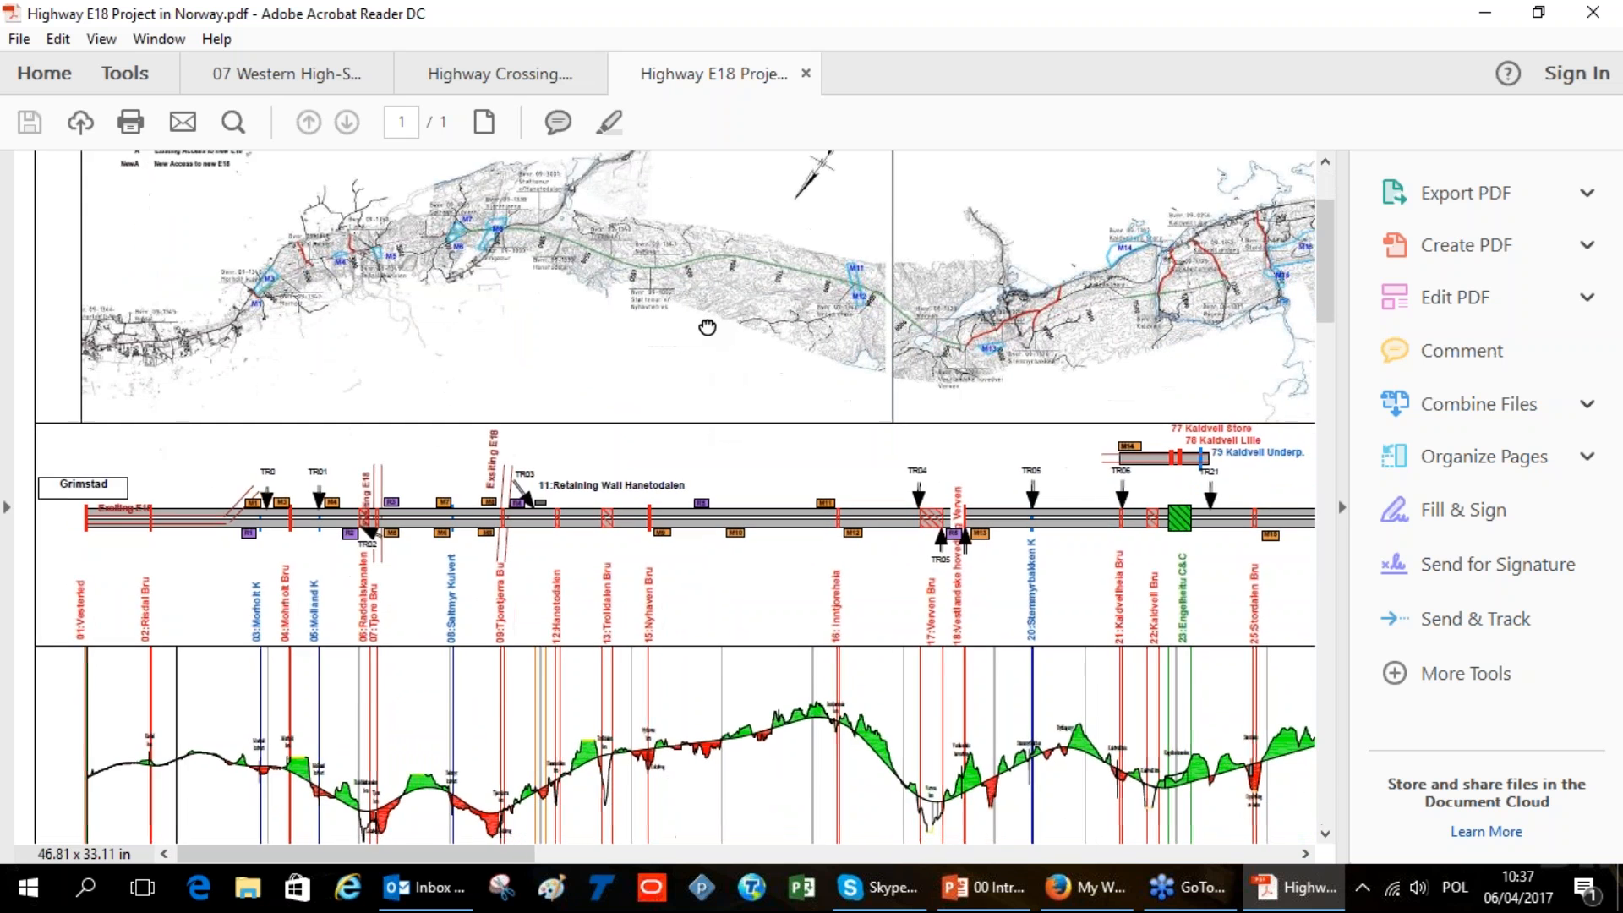
scroll(626, 445, "down", 1)
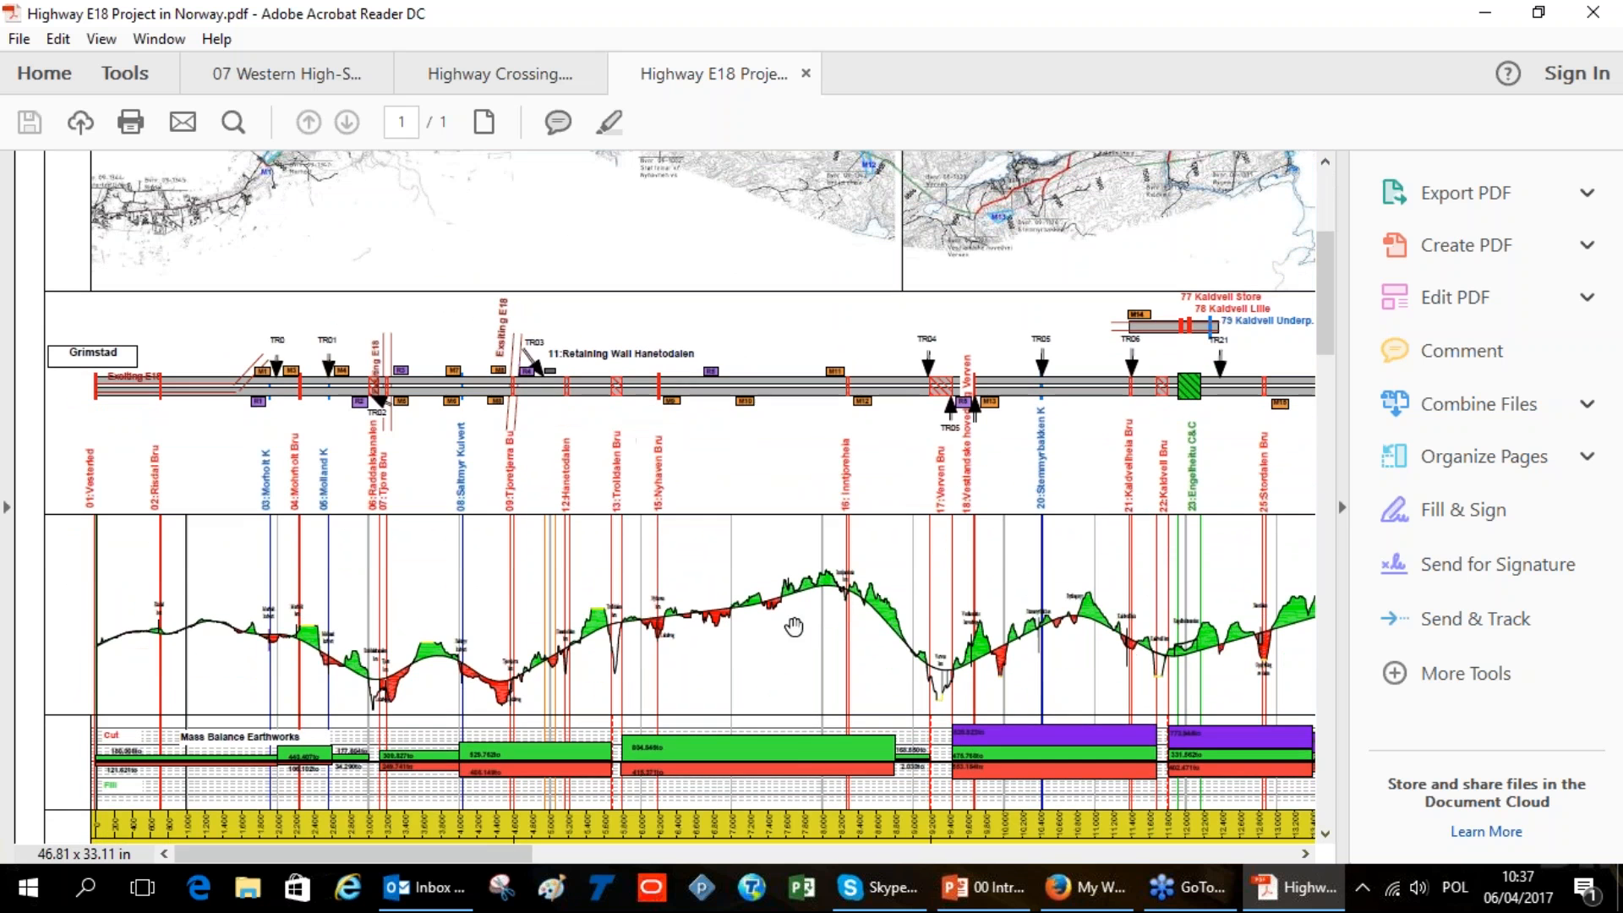
left_click(577, 789)
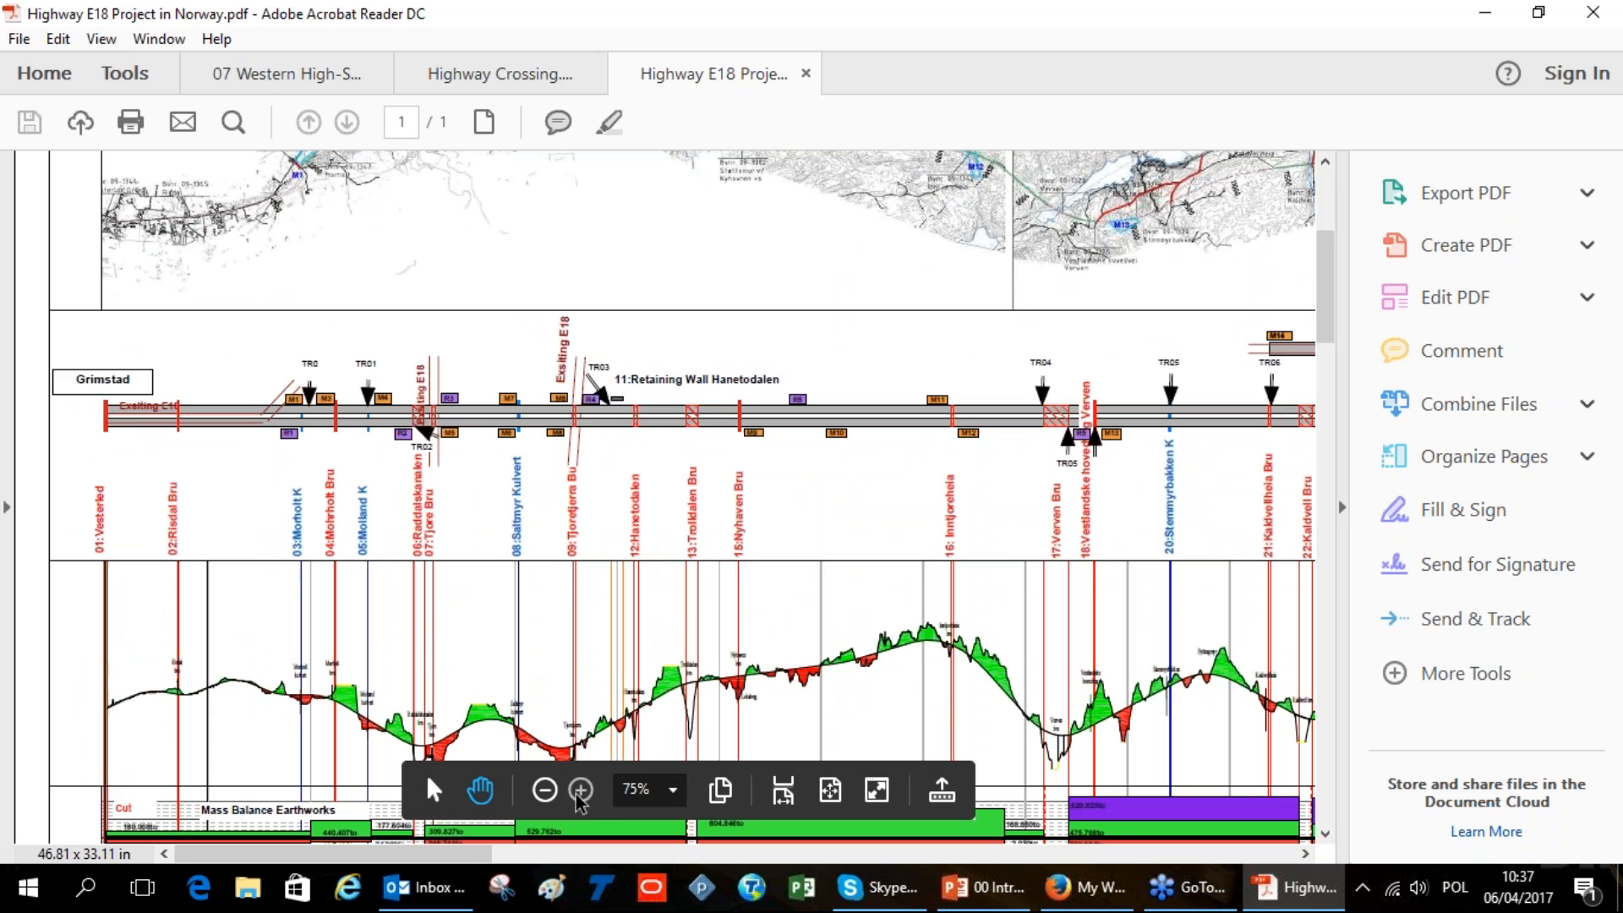
left_click(578, 793)
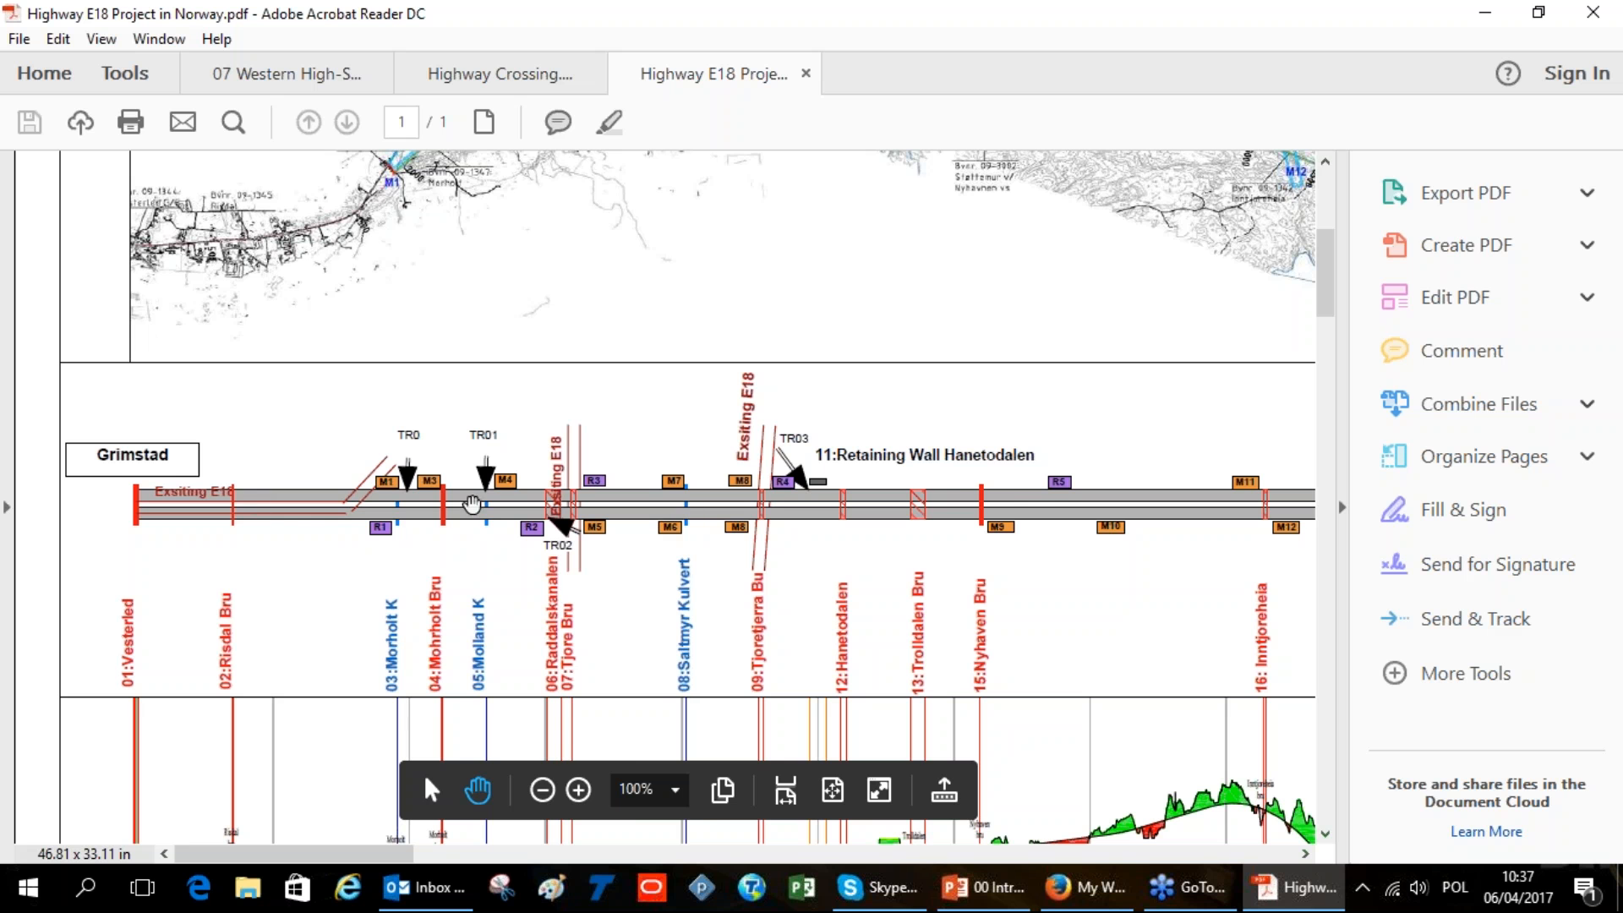
Follow the E18 route diagram with its bridges, culverts and access points from Grimstad past Kaldvell to Svåbekk
scroll(1040, 493, "right", 5)
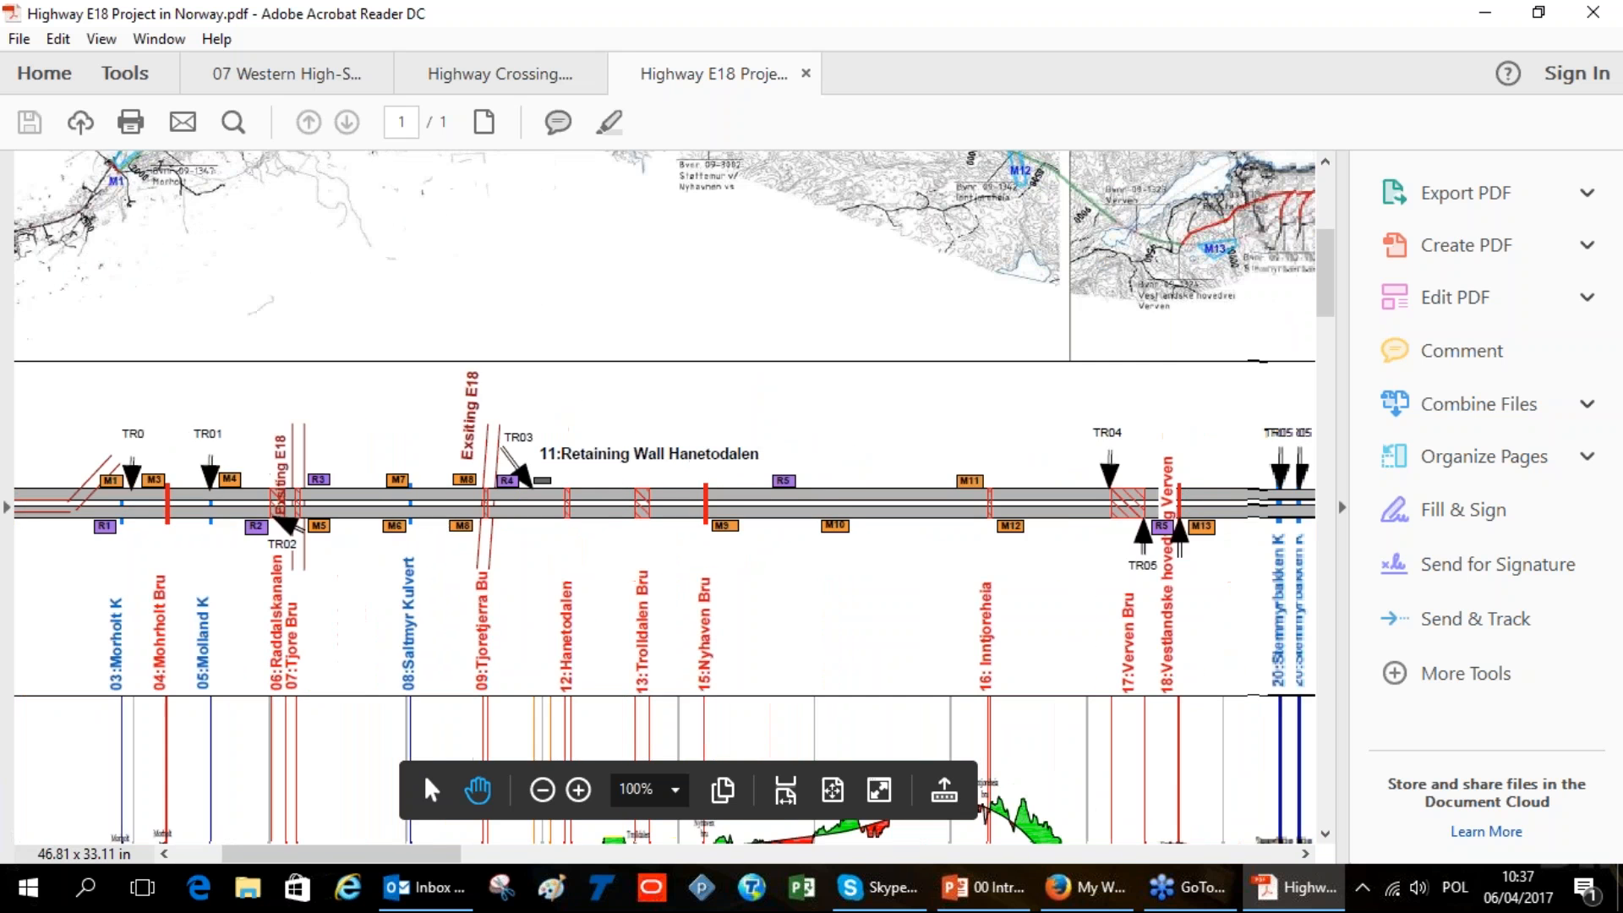
scroll(1046, 485, "right", 3)
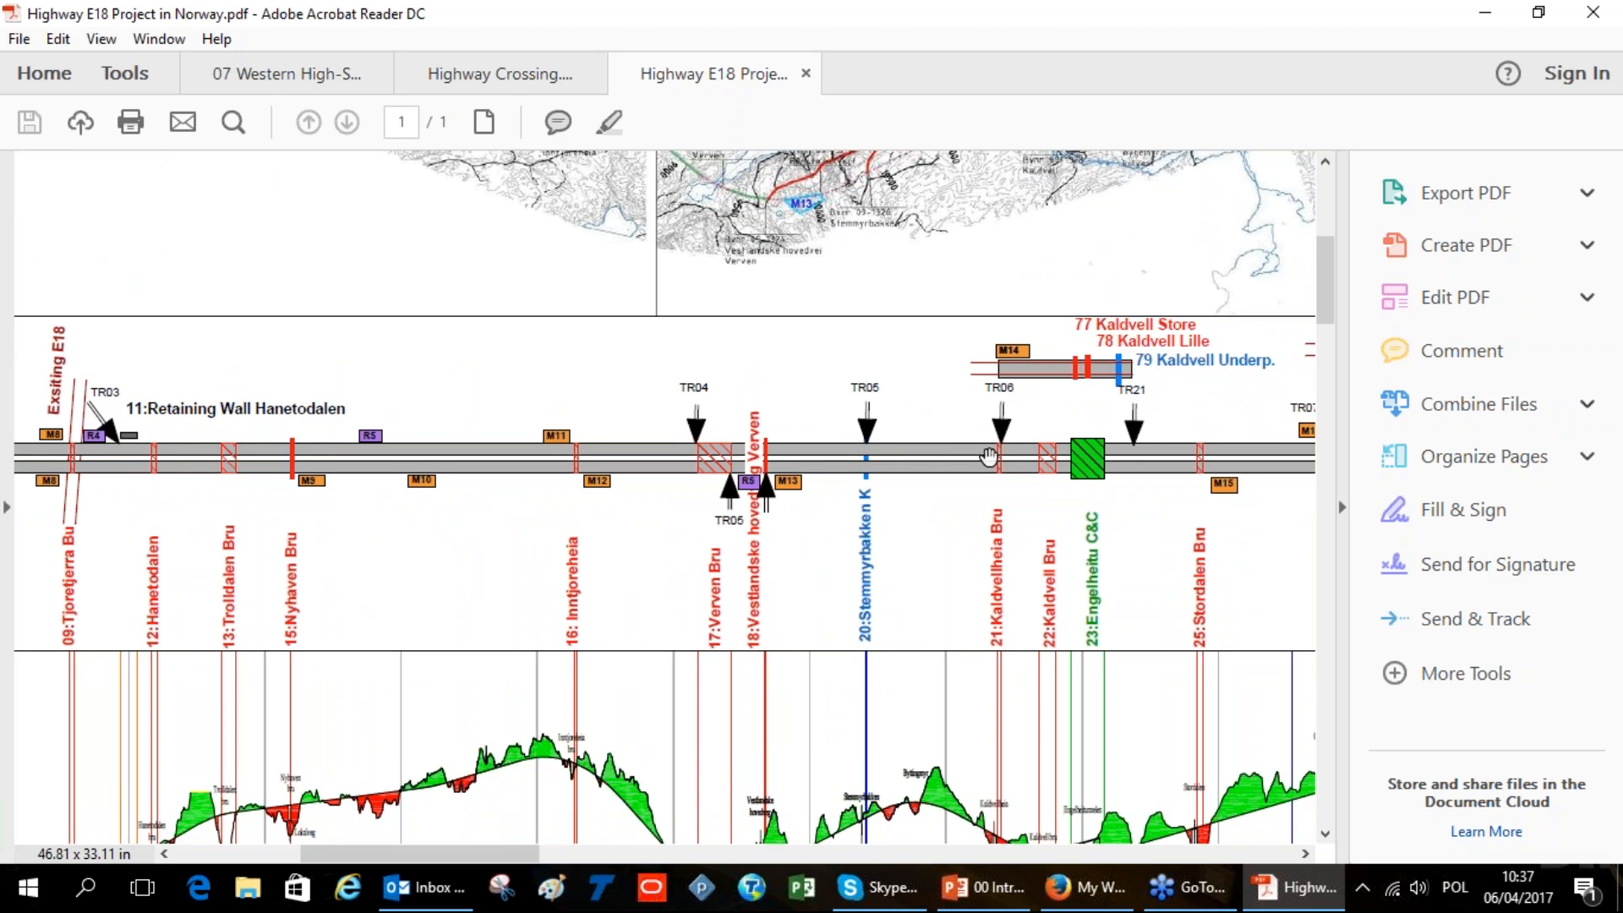
scroll(1021, 449, "right", 5)
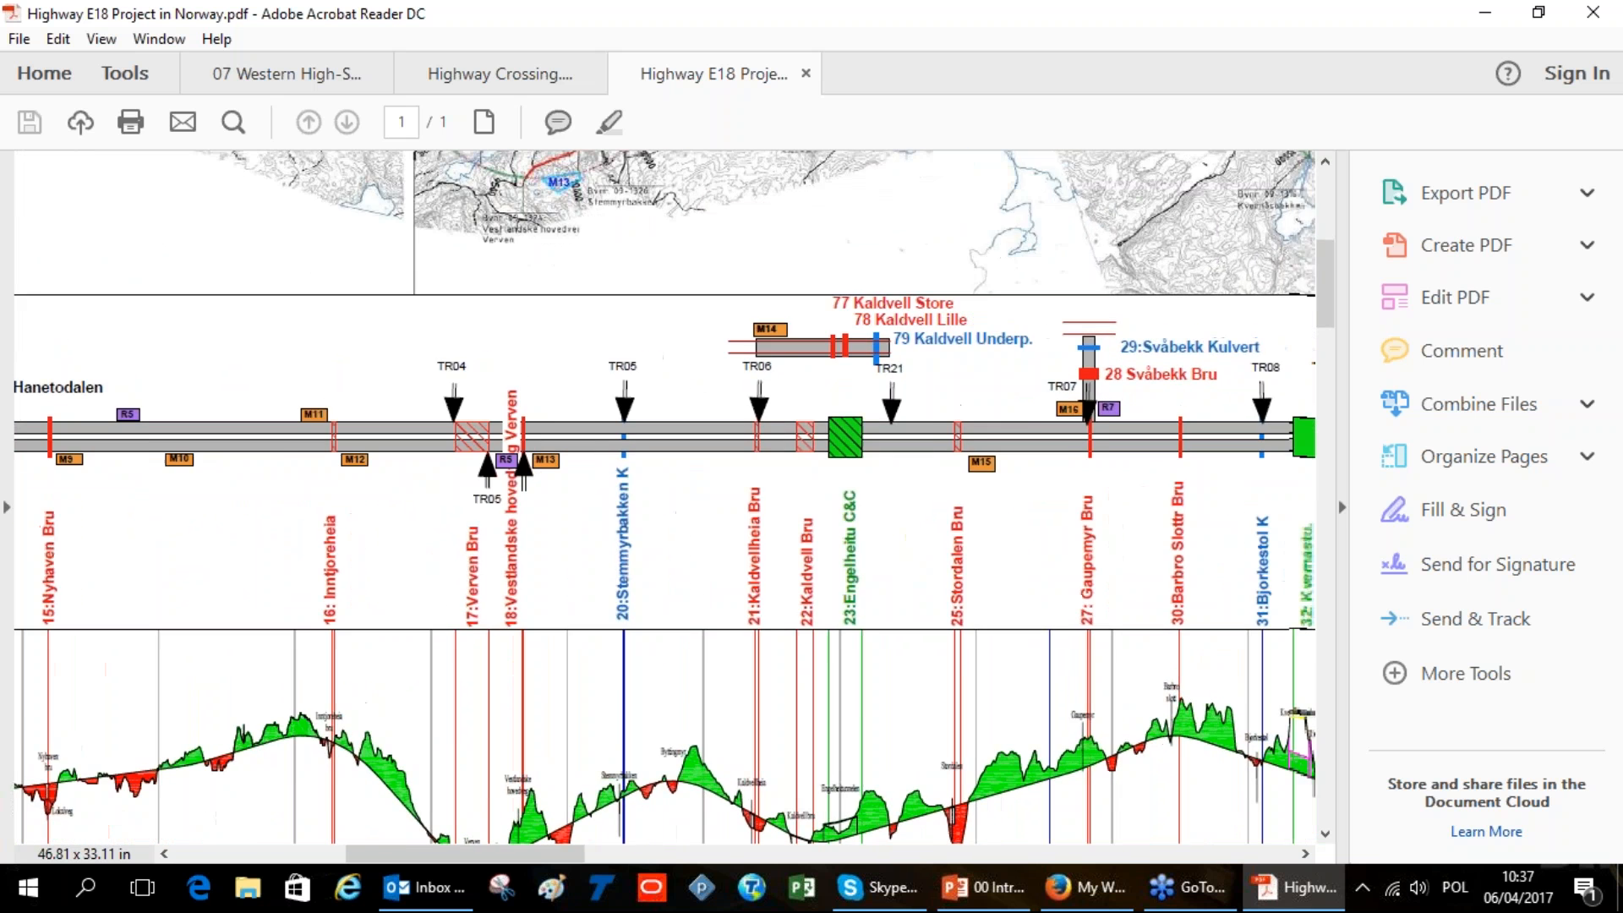
scroll(775, 444, "right", 1)
Examine the elevation profile and Mass Balance Earthworks bars at the Grimstad end of the route
scroll(712, 474, "left", 15)
scroll(713, 474, "down", 3)
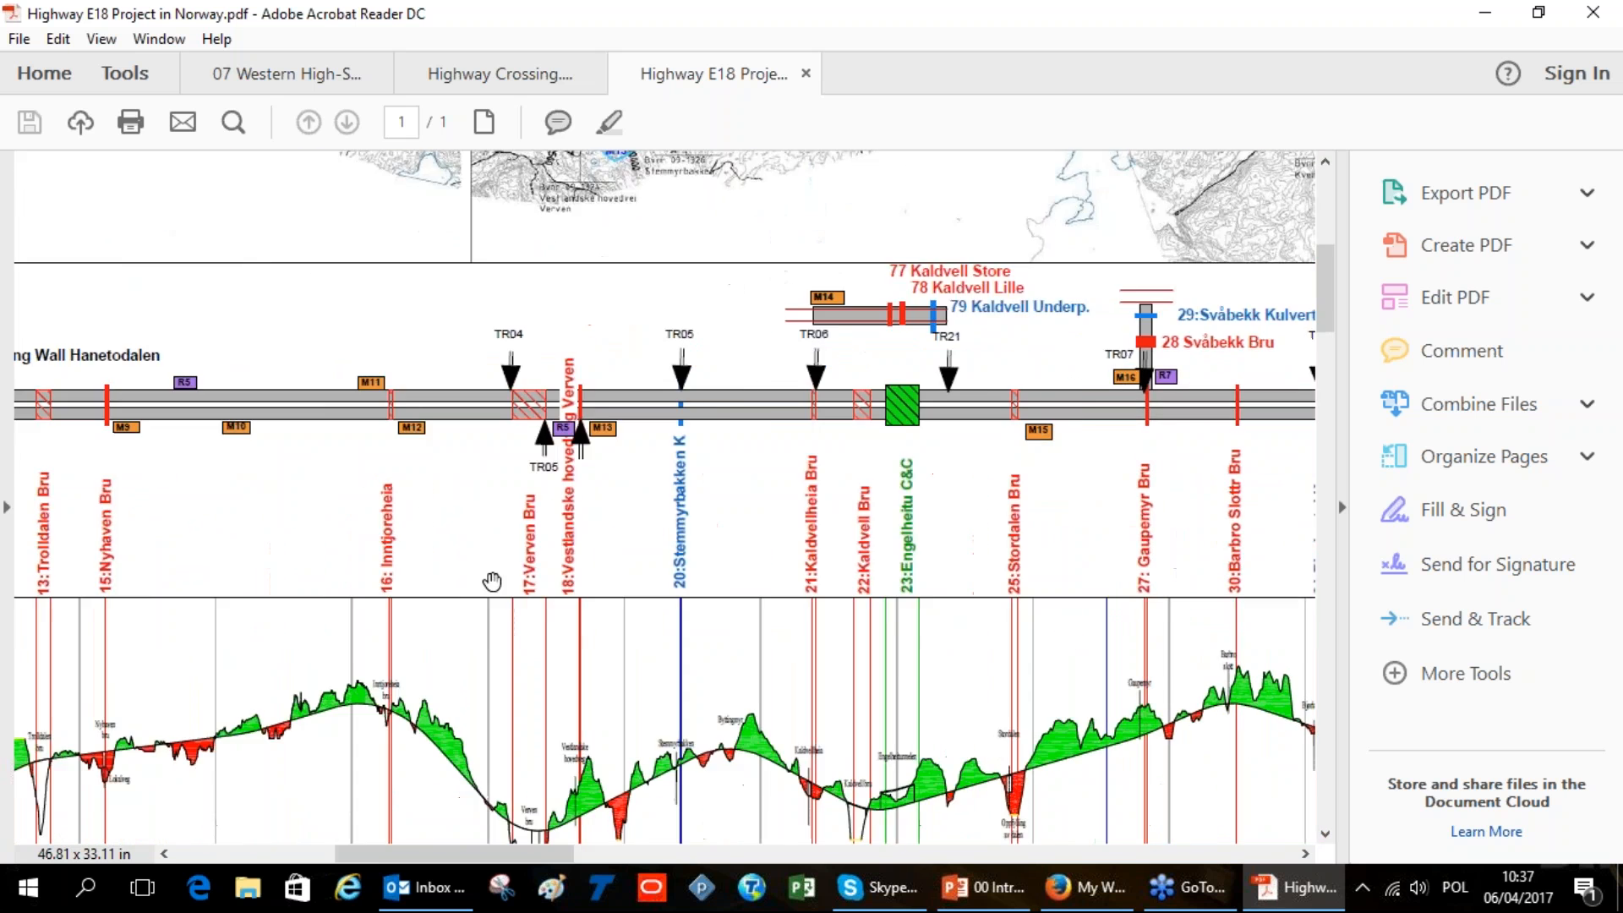
scroll(597, 513, "left", 3)
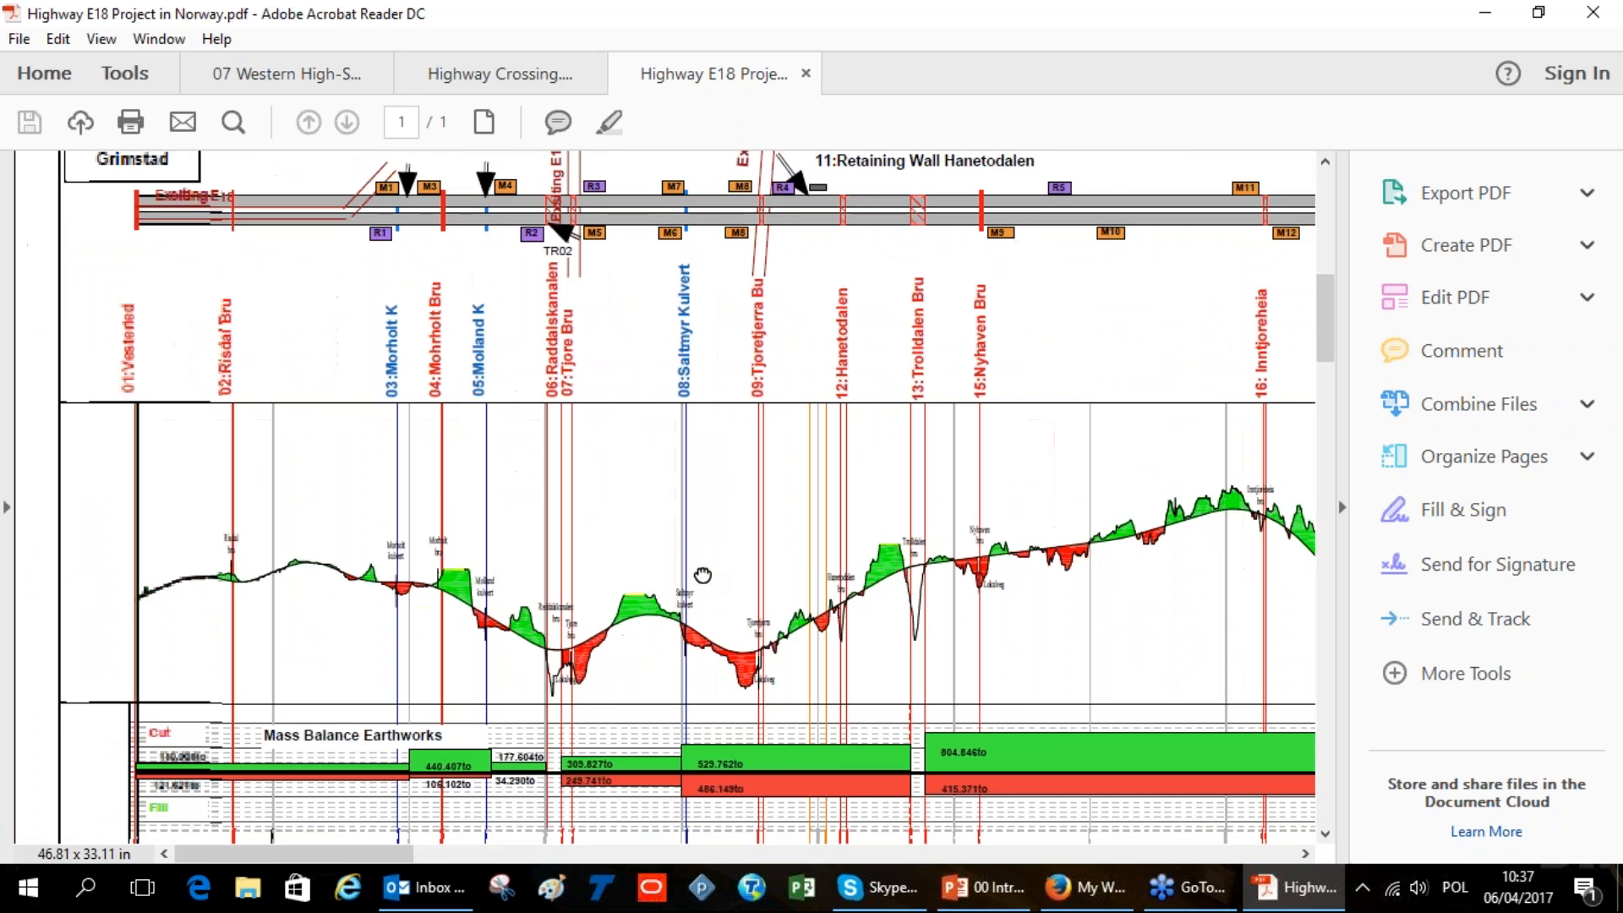
scroll(597, 513, "down", 1)
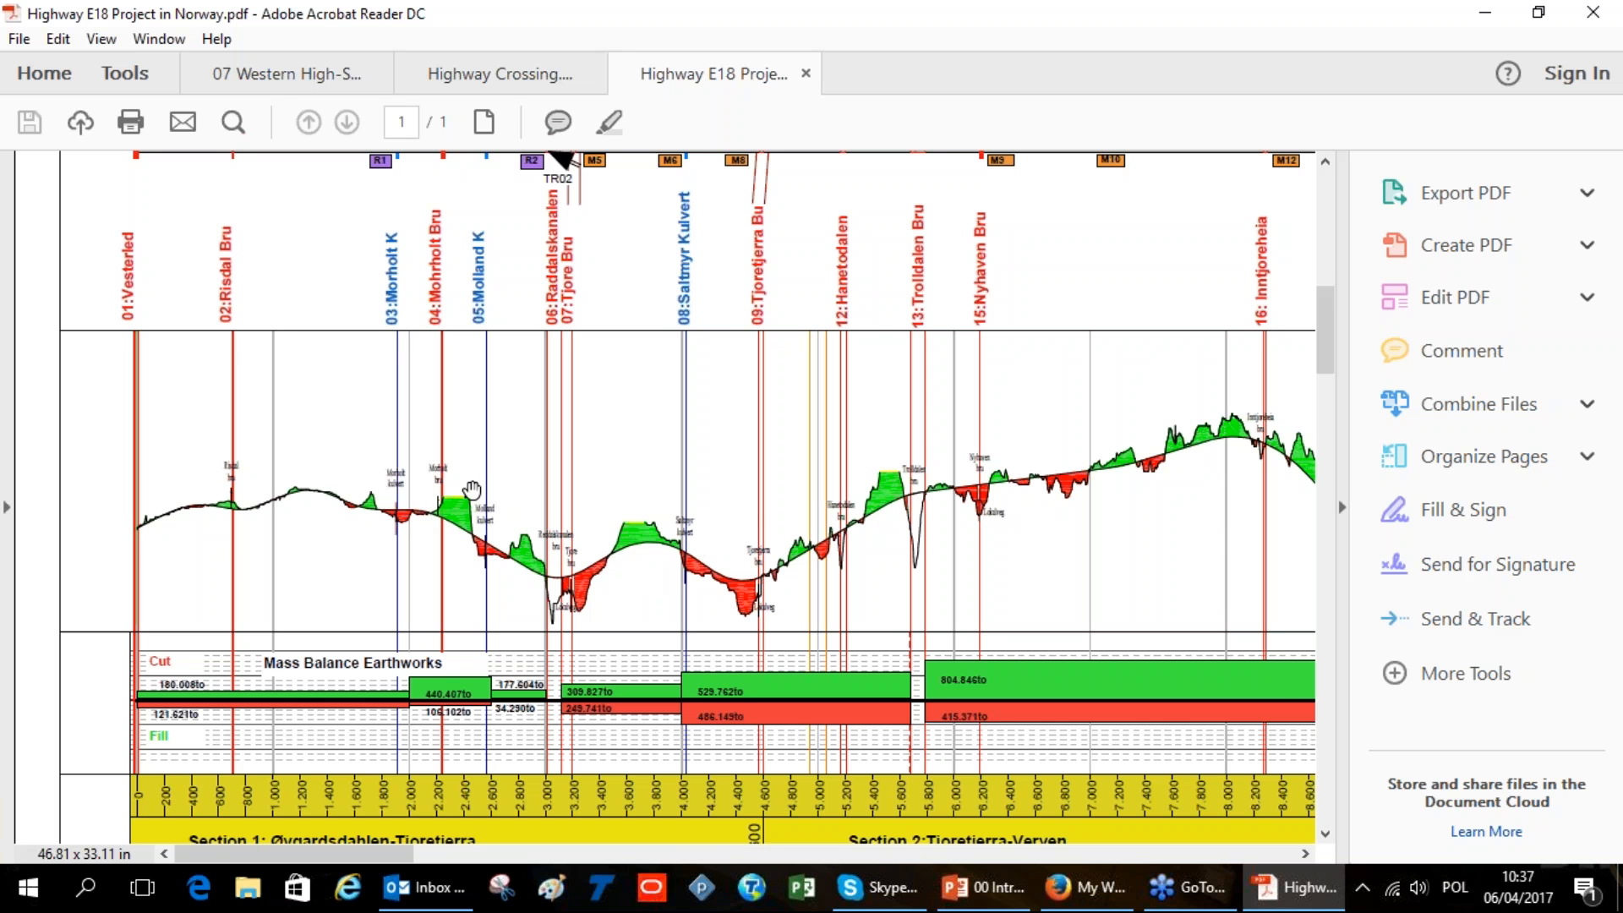
Follow the elevation profile and Mass Balance Earthworks bars through Sections 1 and 2 down to the start of the schedule
scroll(845, 490, "down", 1)
scroll(845, 490, "right", 8)
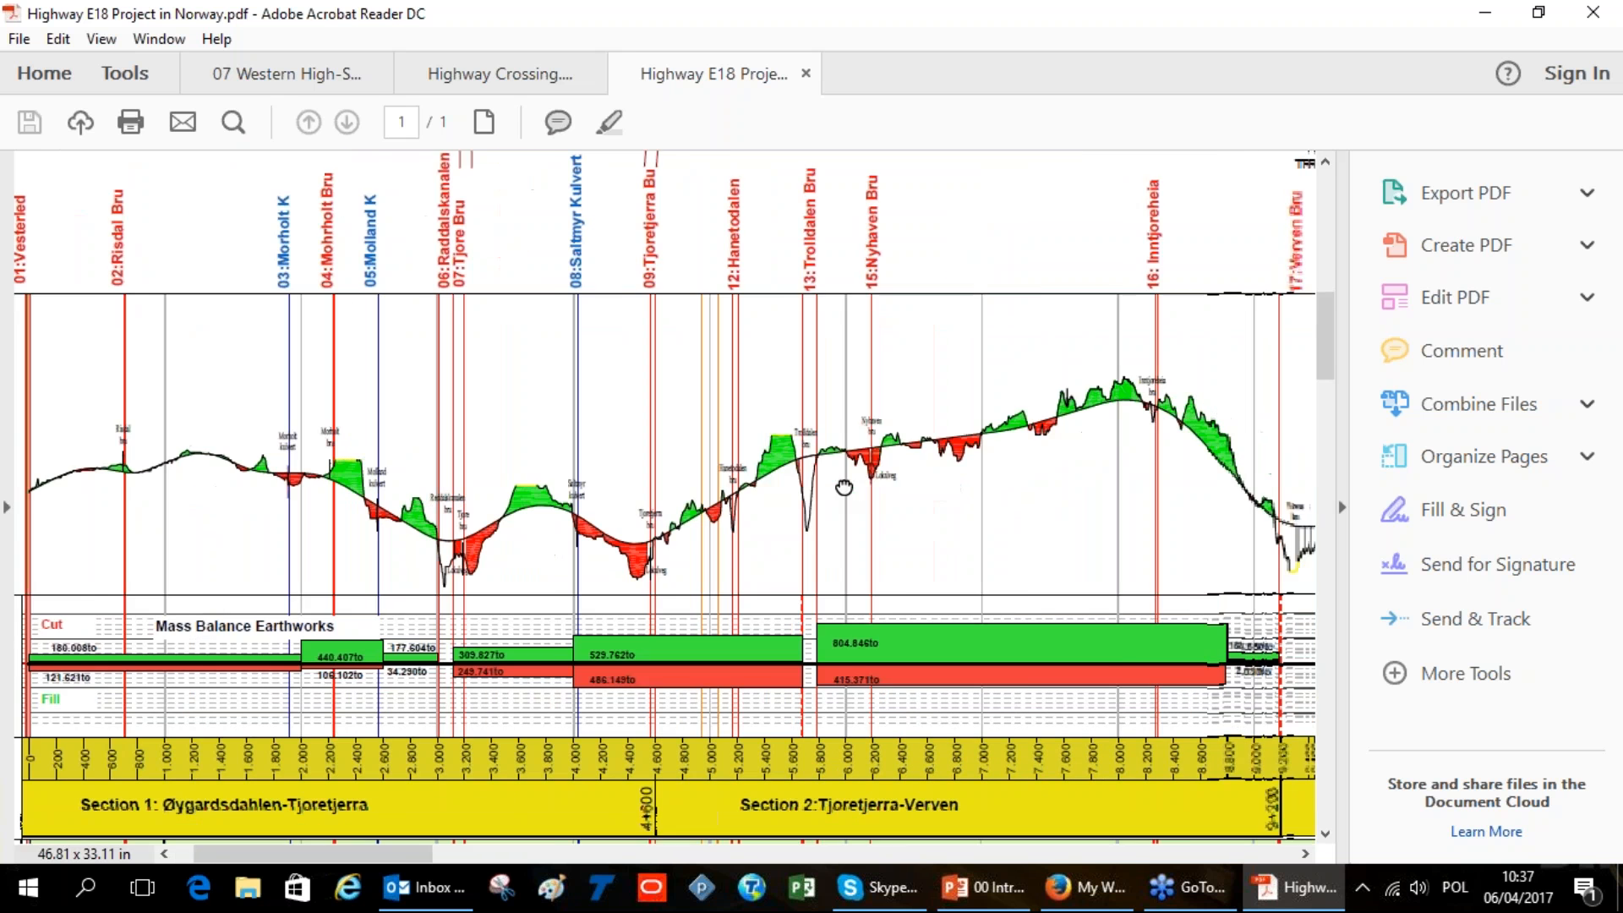
left_click_drag(450, 575, 924, 416)
left_click_drag(439, 627, 418, 354)
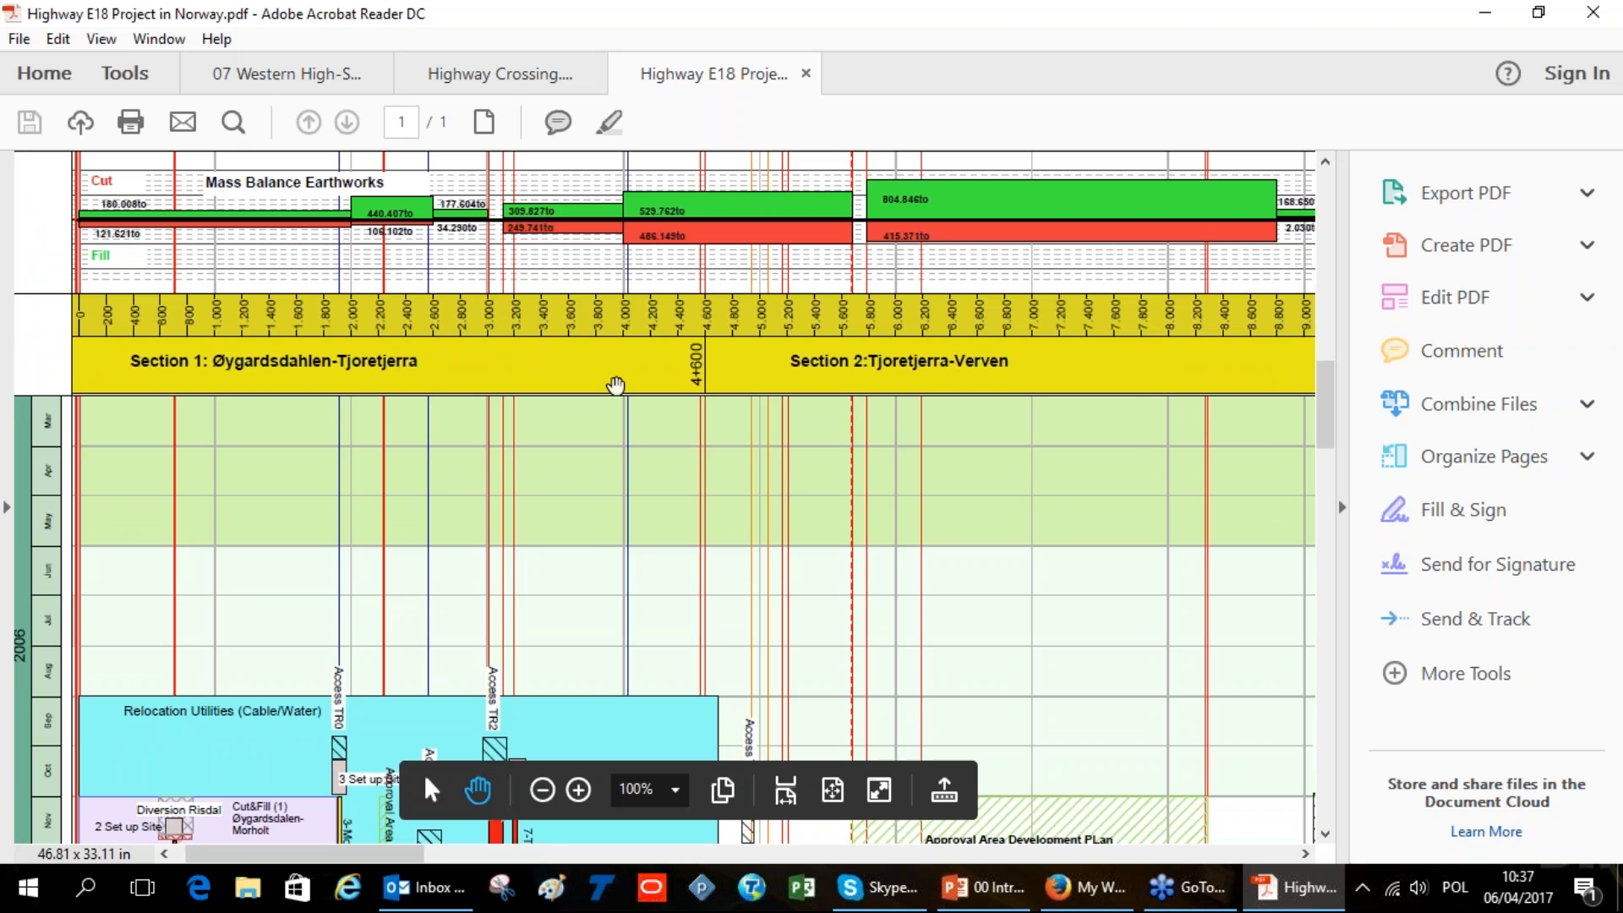
left_click_drag(865, 417, 660, 391)
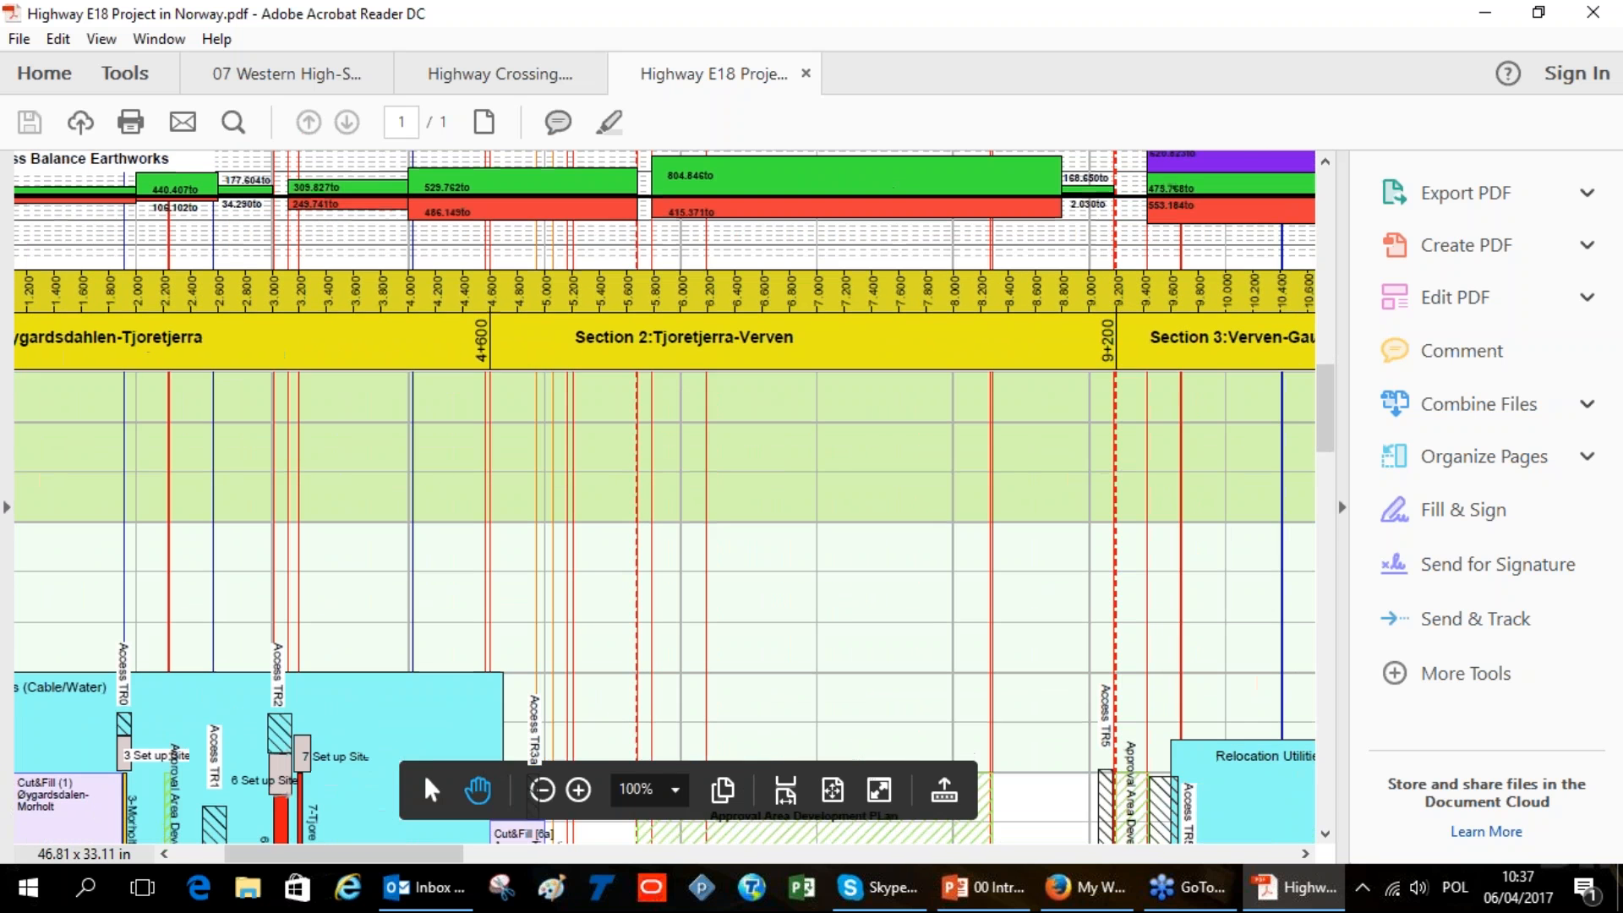
left_click_drag(770, 542, 497, 505)
left_click_drag(879, 465, 687, 441)
Examine the scheduled cut and fill, access road and bridge activities along the route as far as the Bjelland bridge
left_click_drag(716, 564, 1055, 66)
left_click_drag(804, 497, 532, 491)
left_click_drag(905, 489, 613, 498)
left_click_drag(966, 499, 567, 506)
left_click_drag(1036, 507, 656, 536)
left_click_drag(1062, 538, 856, 504)
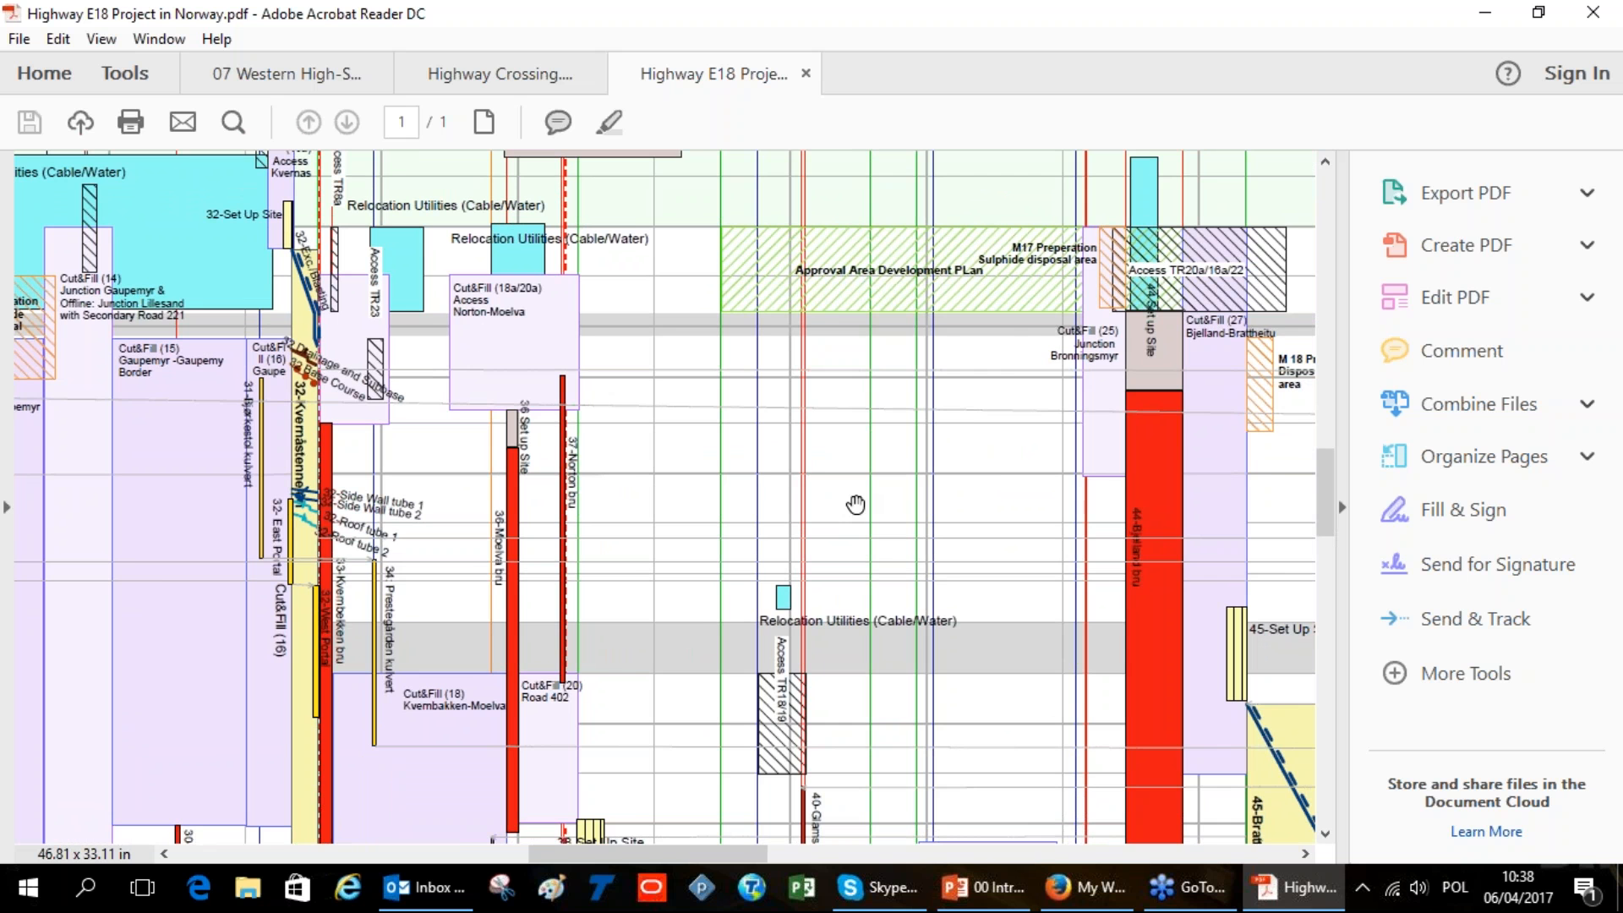
left_click_drag(1000, 377, 795, 372)
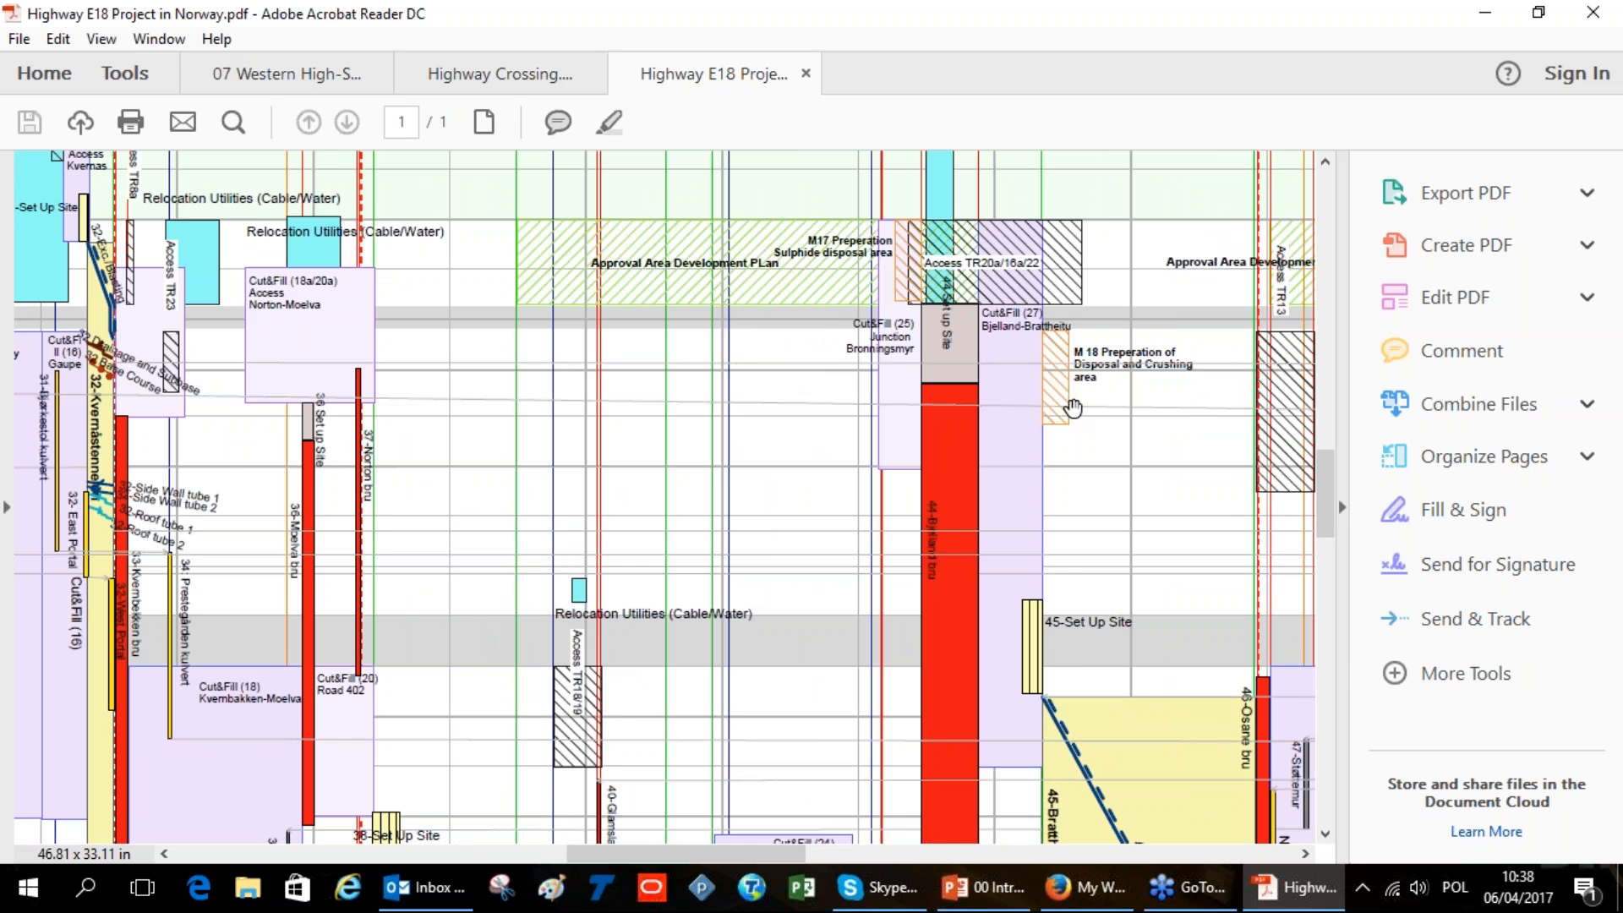
Examine the tunnel excavation and blasting lines from Steinsåstunnelen past Studeheitunnelen to the Dyreparken activities
scroll(1071, 409, "right", 5)
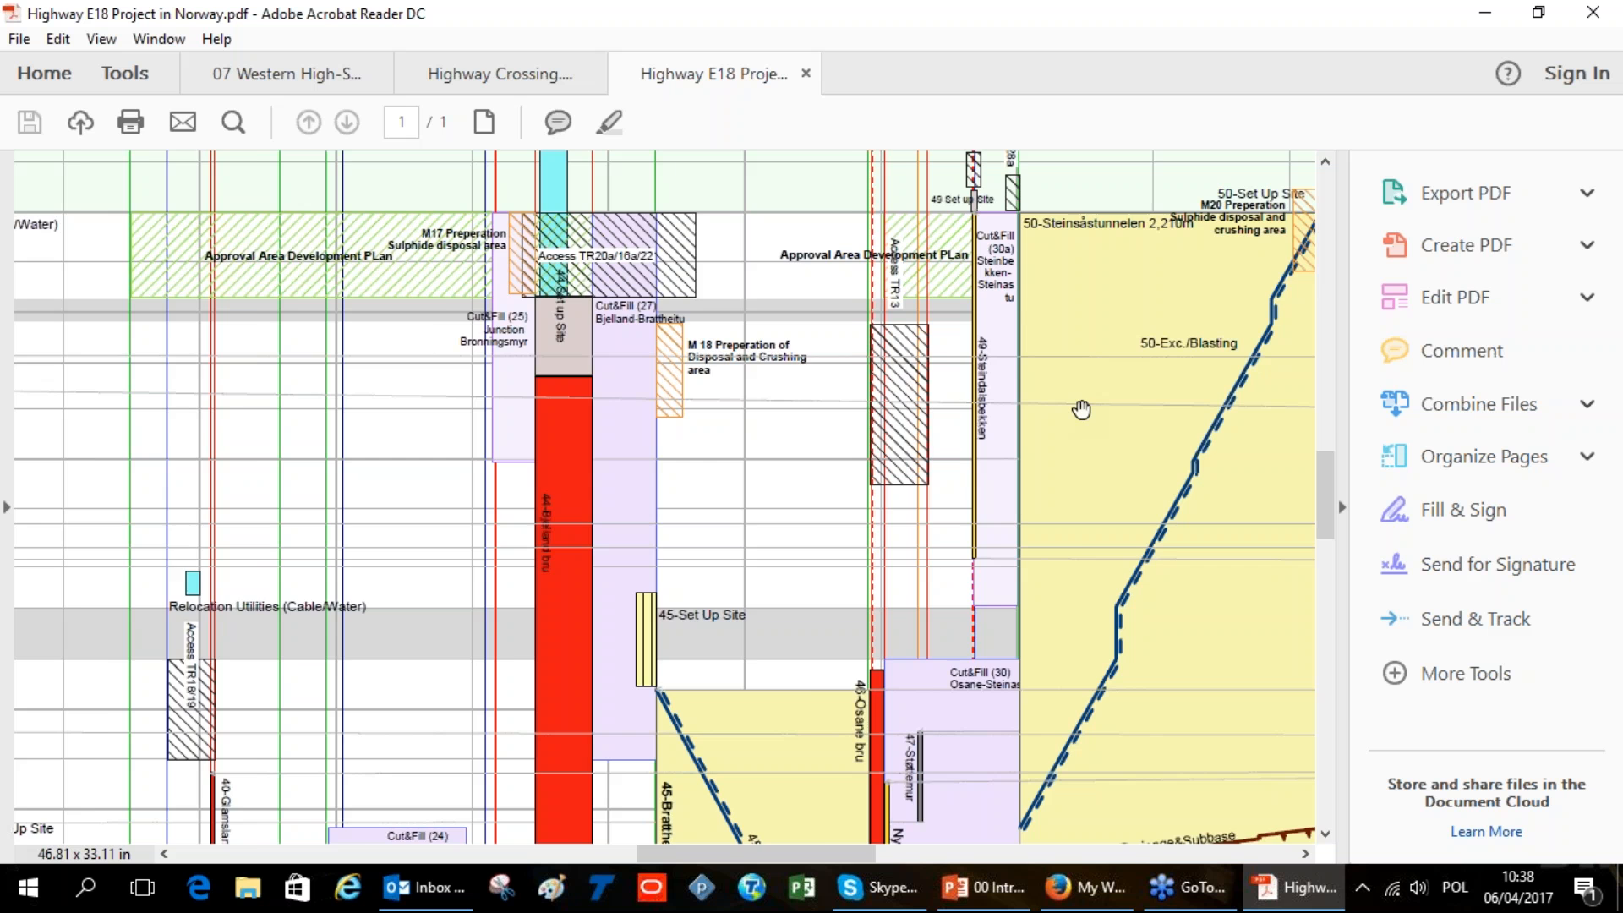
scroll(1081, 409, "right", 6)
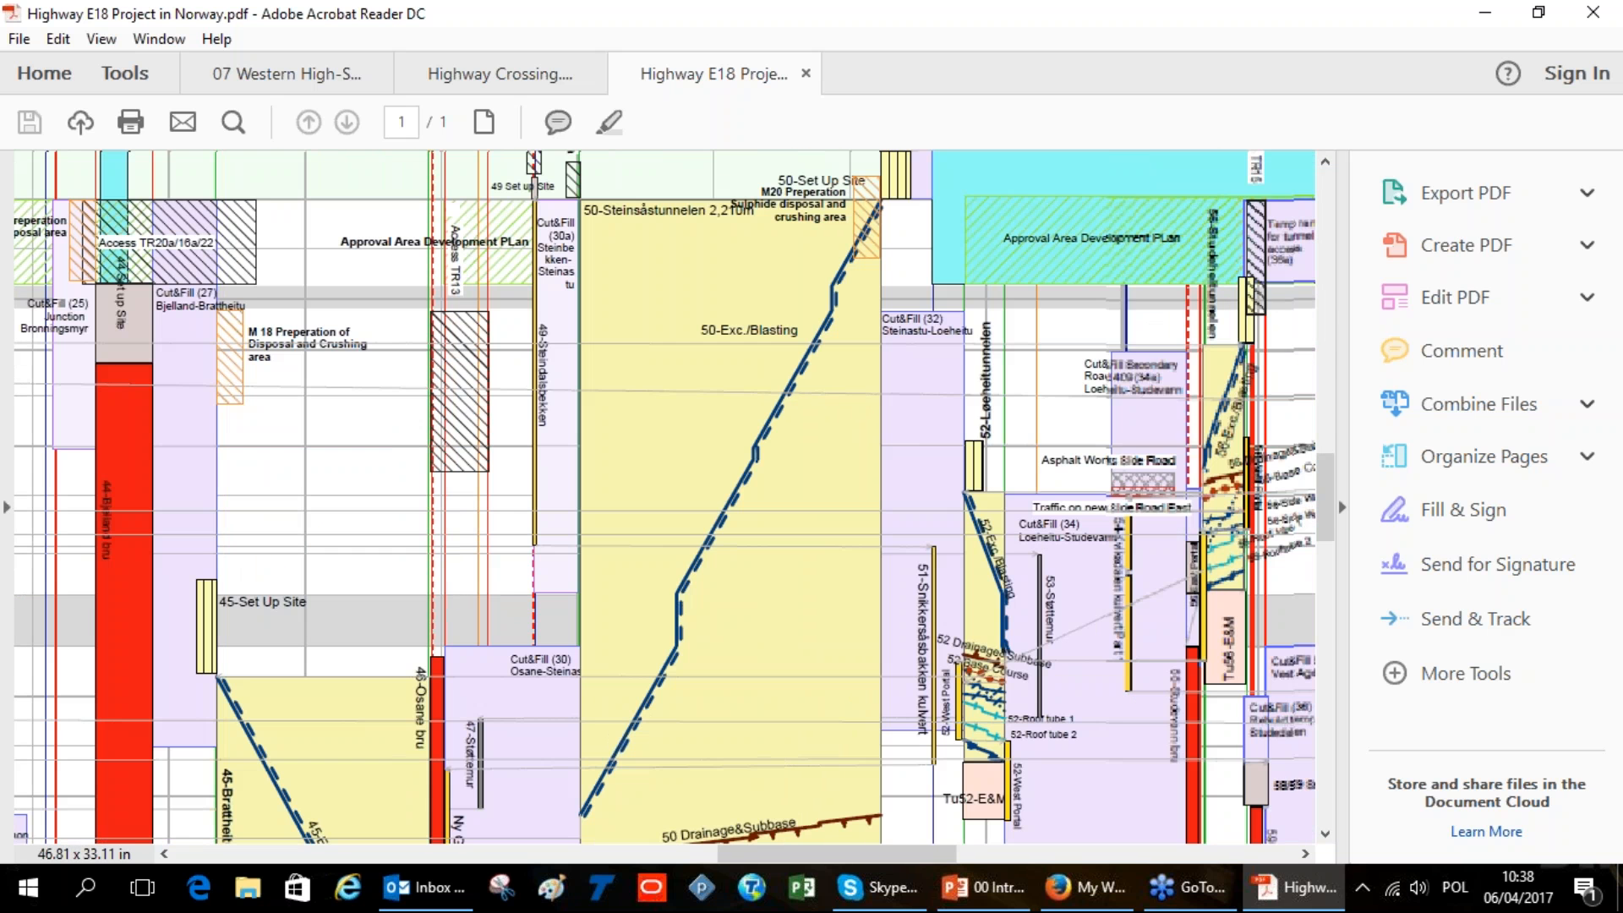
scroll(1048, 413, "right", 9)
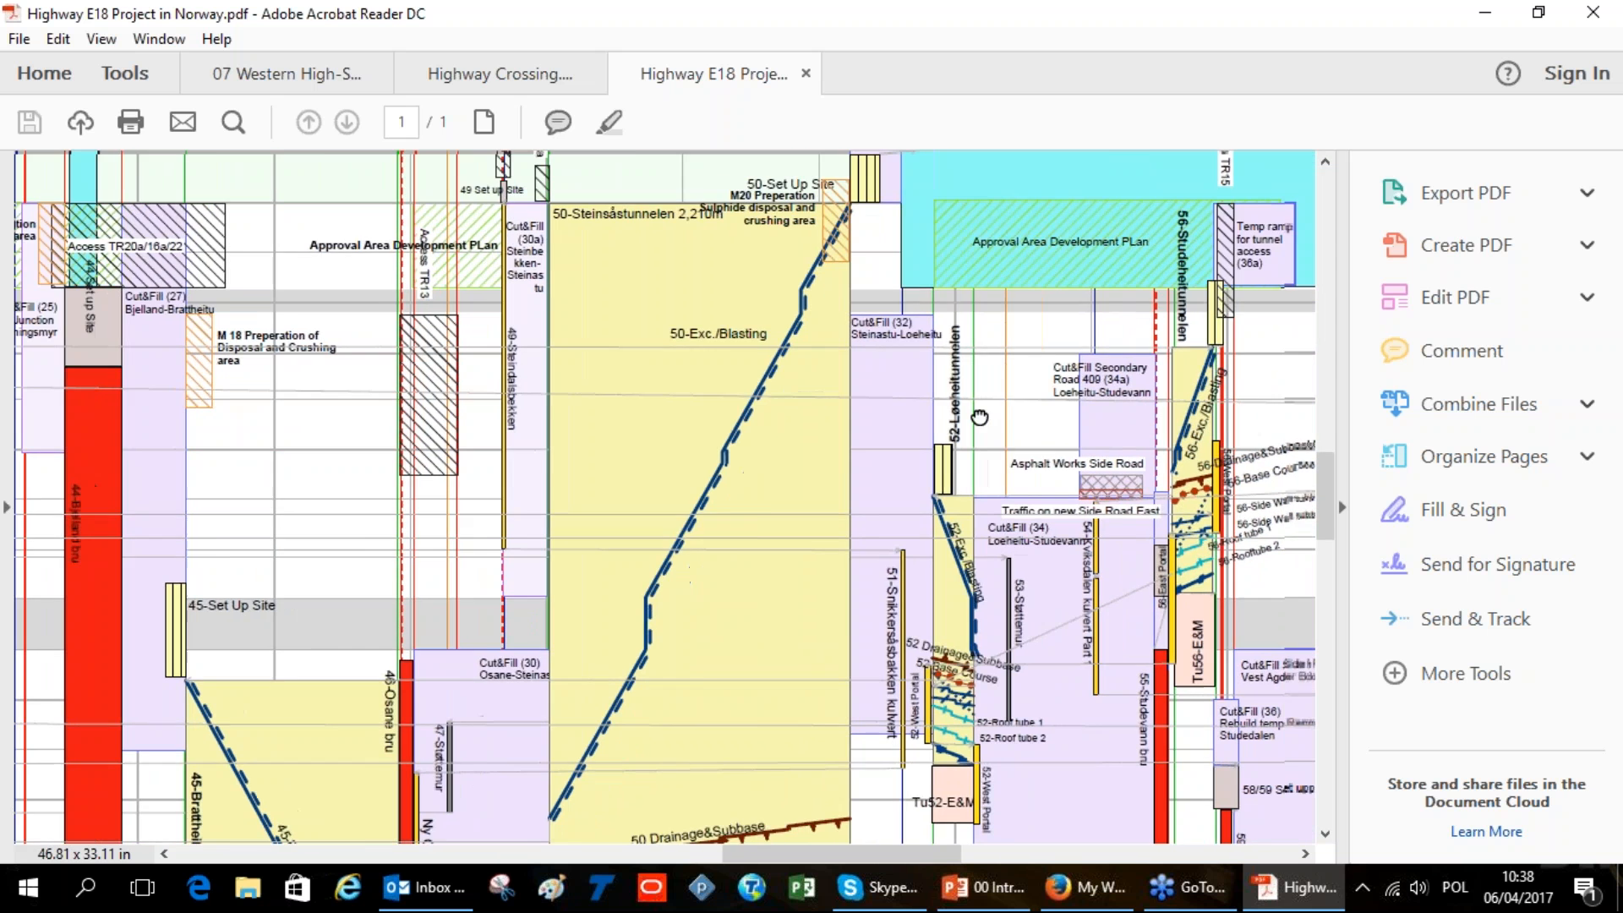
scroll(775, 428, "right", 2)
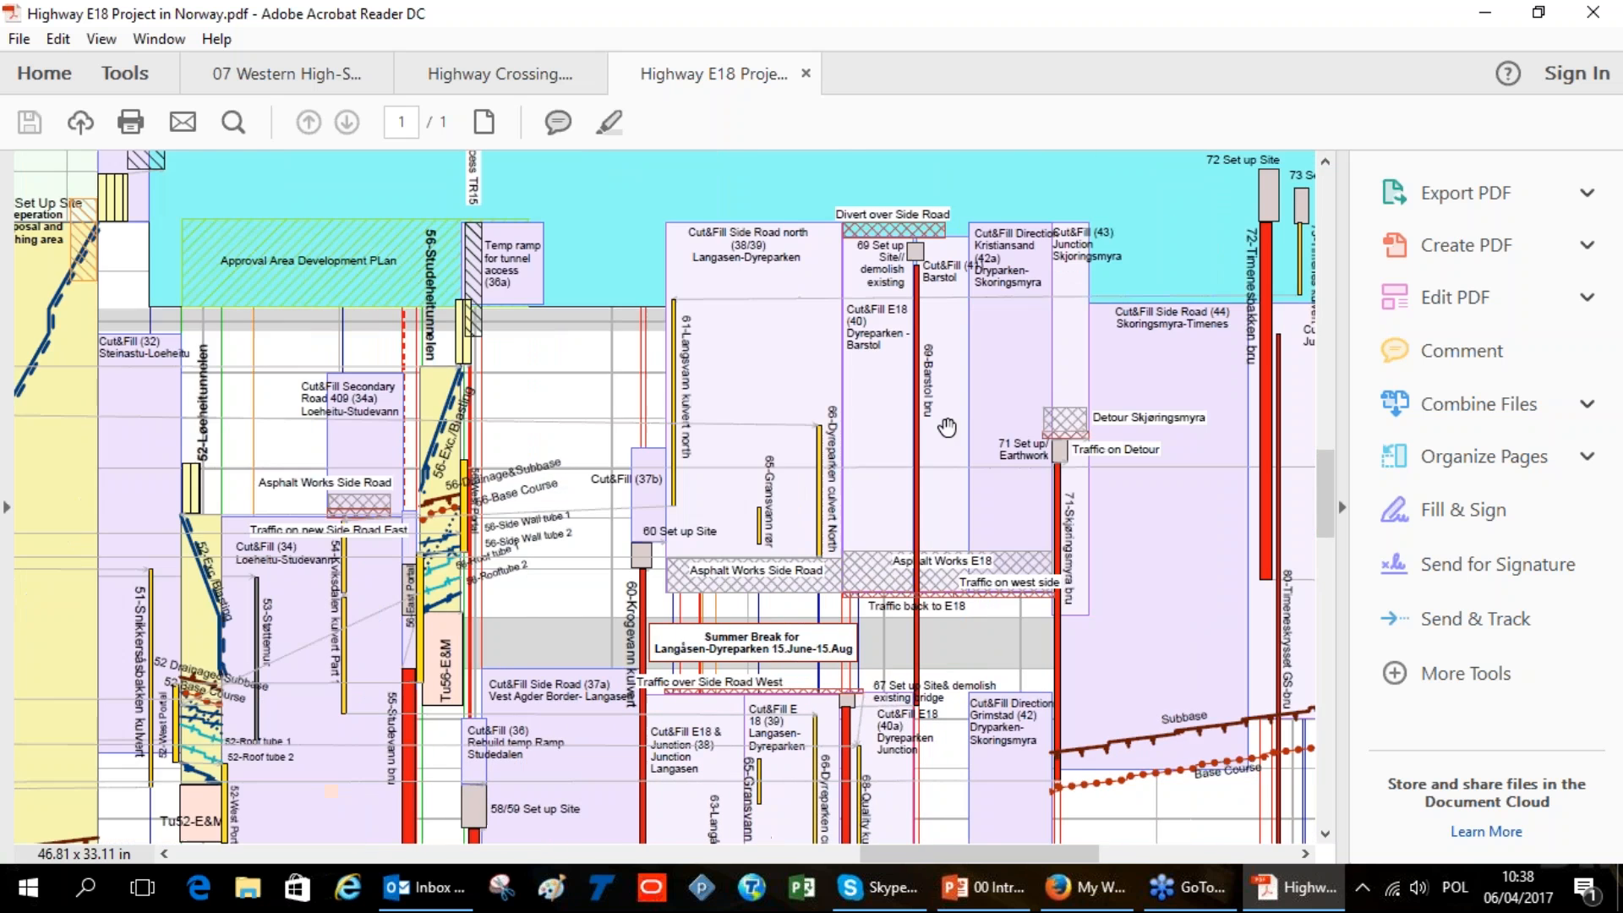
Check the section headings and the utility relocation and bridge set-up activities in Sections 7 to 9
scroll(949, 426, "up", 6)
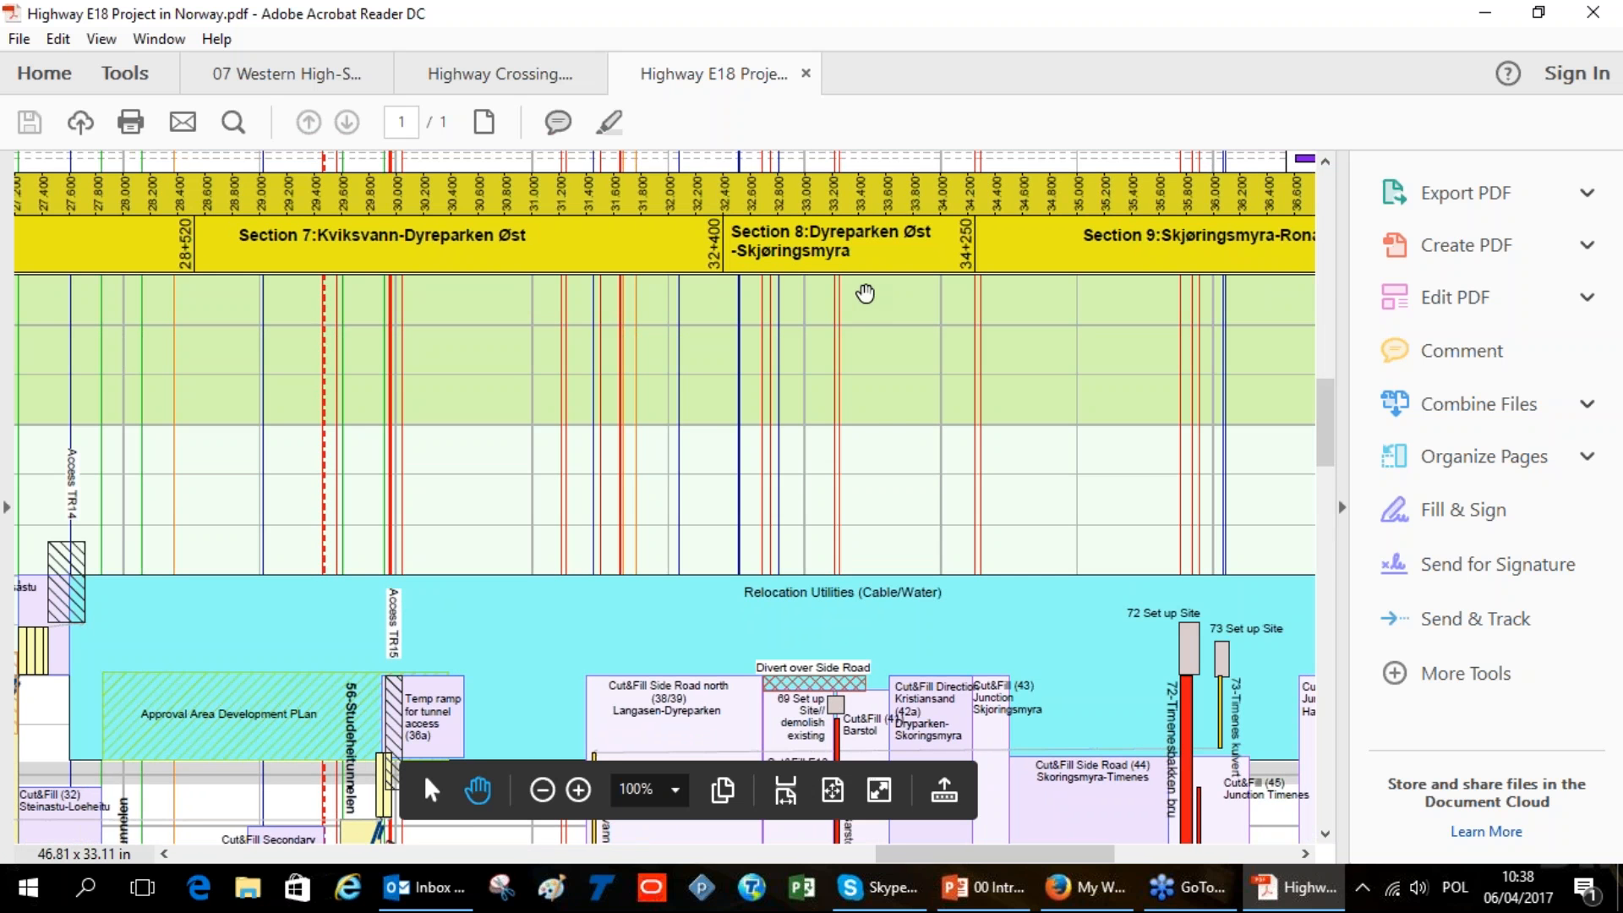
scroll(989, 448, "right", 2)
scroll(989, 449, "down", 1)
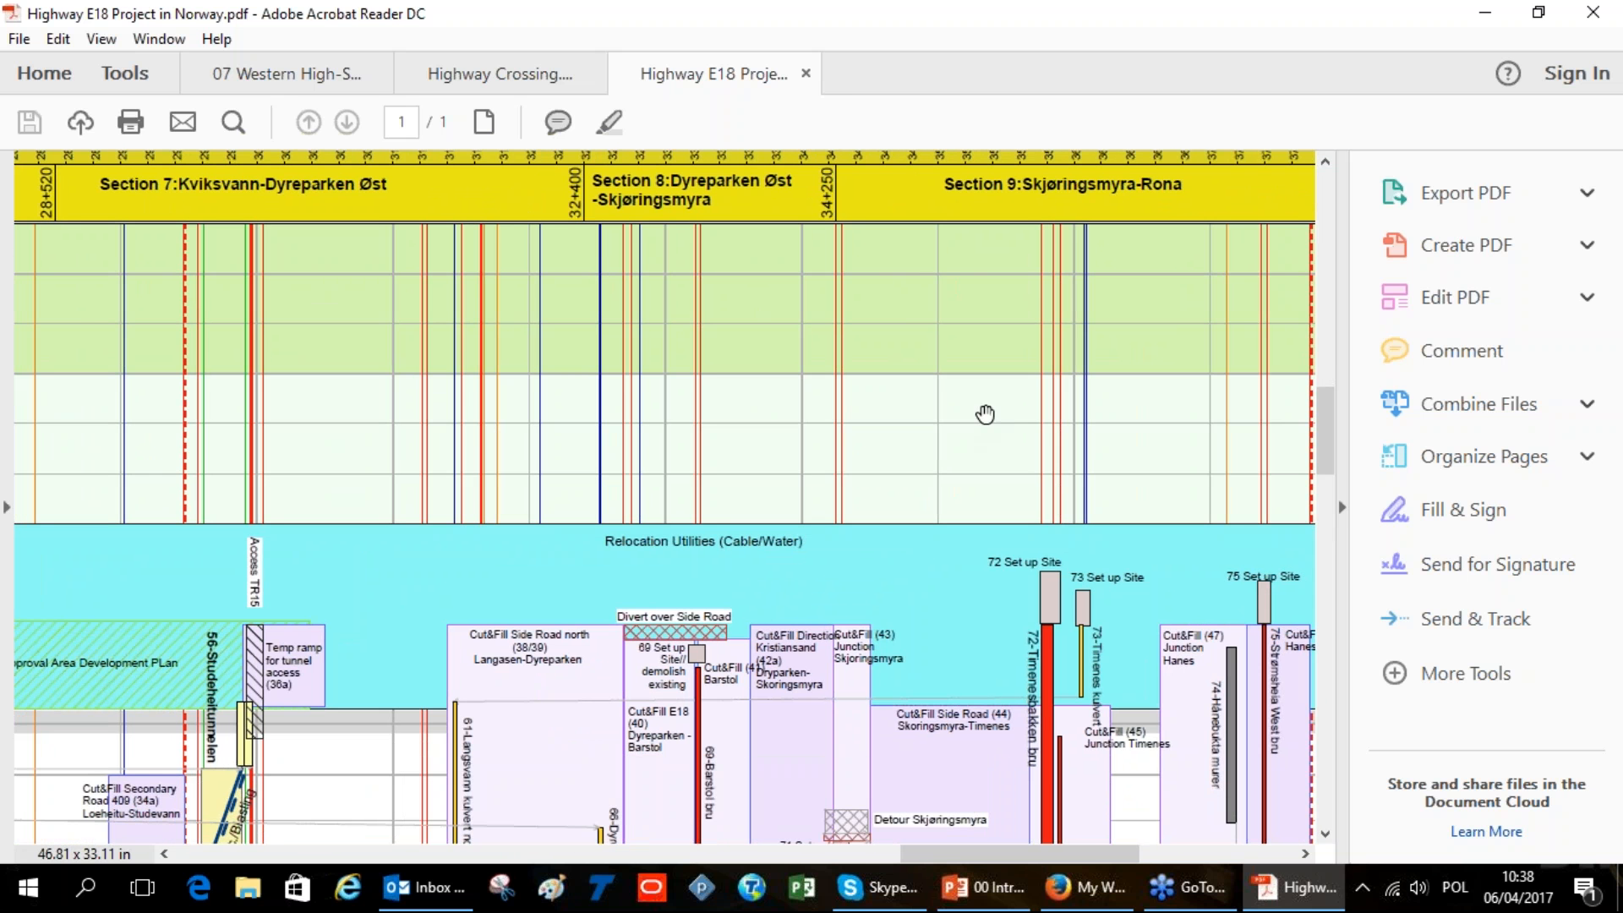
left_click_drag(1072, 423, 943, 417)
scroll(1008, 457, "right", 3)
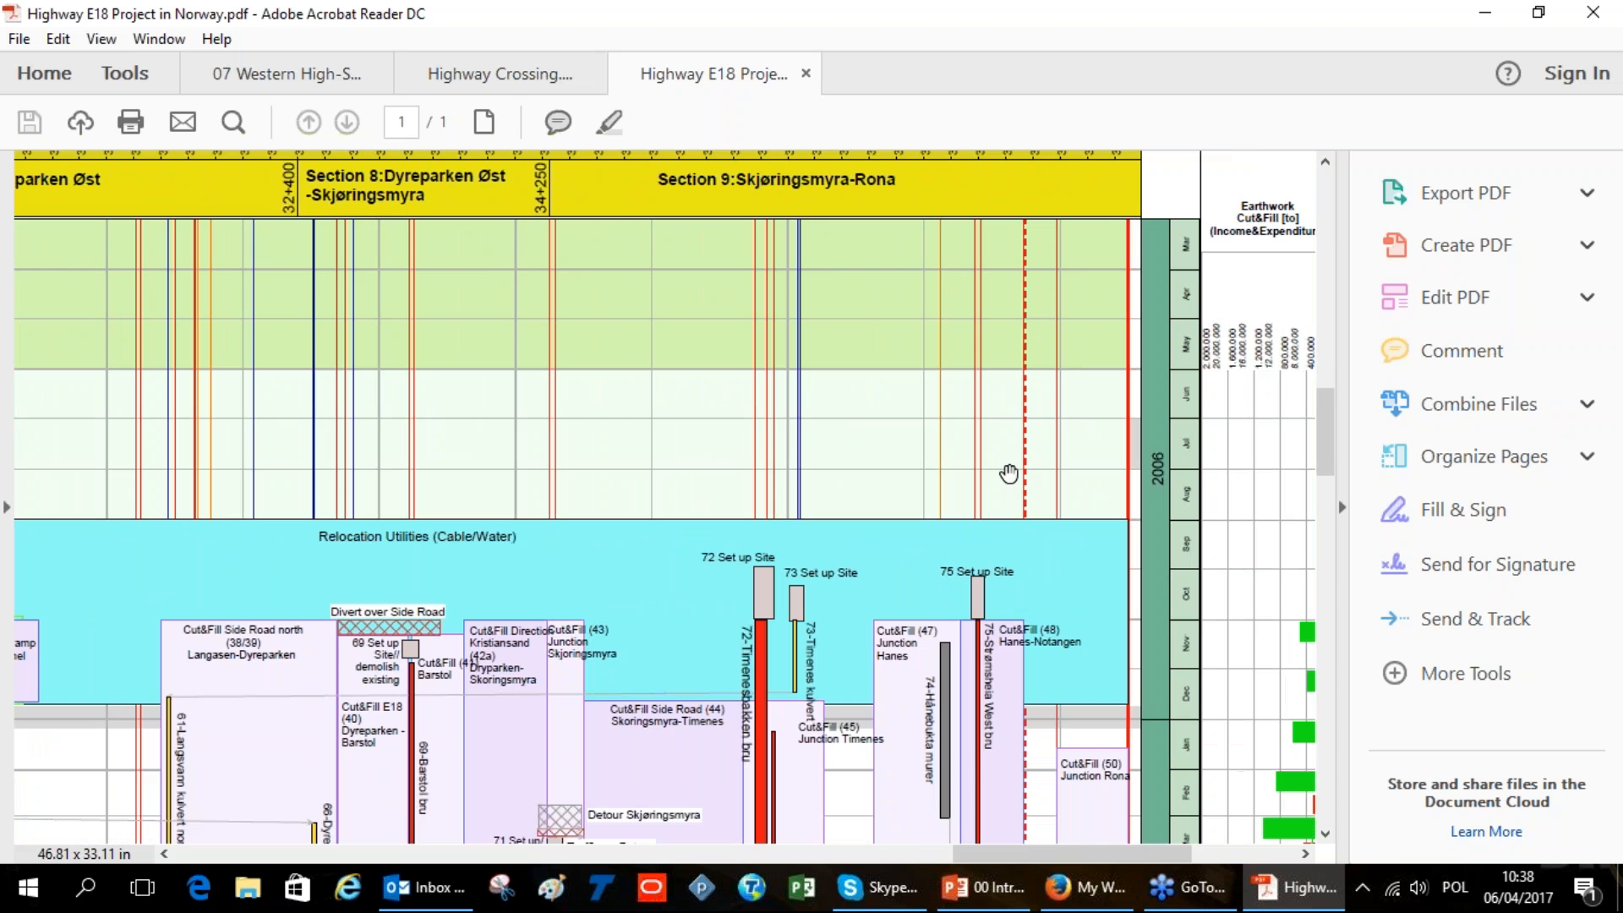
Examine the Earthwork Cut&Fill, Tunnel Side Wall Elements and Tunnel Roof Elements histograms beside the schedule for 2006 and 2007
scroll(1016, 474, "right", 10)
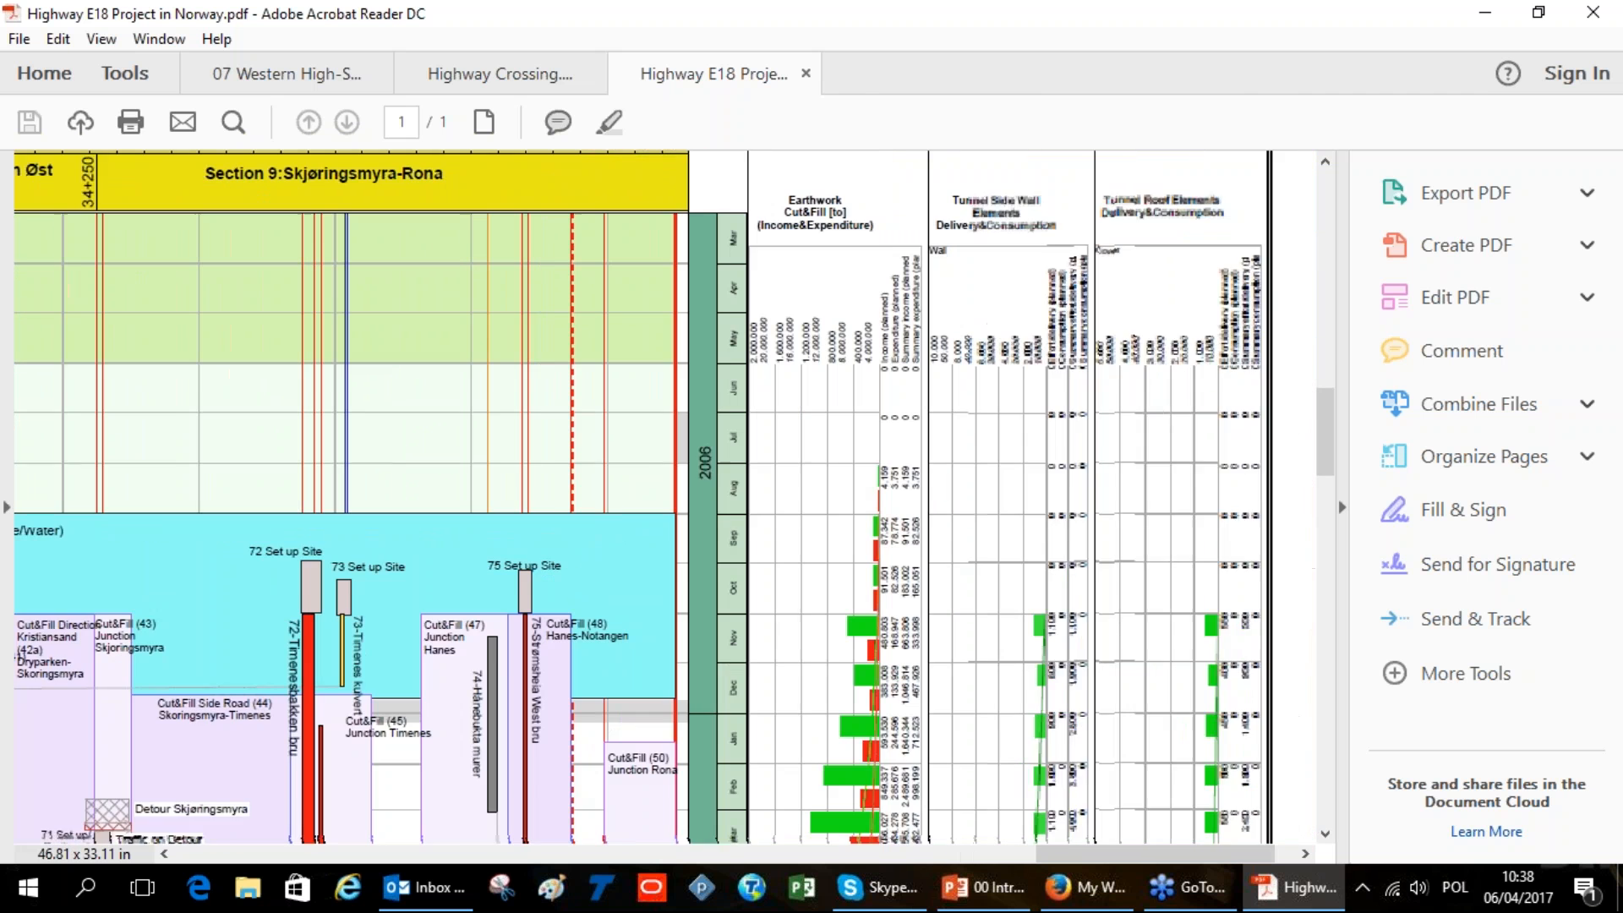
scroll(884, 412, "right", 1)
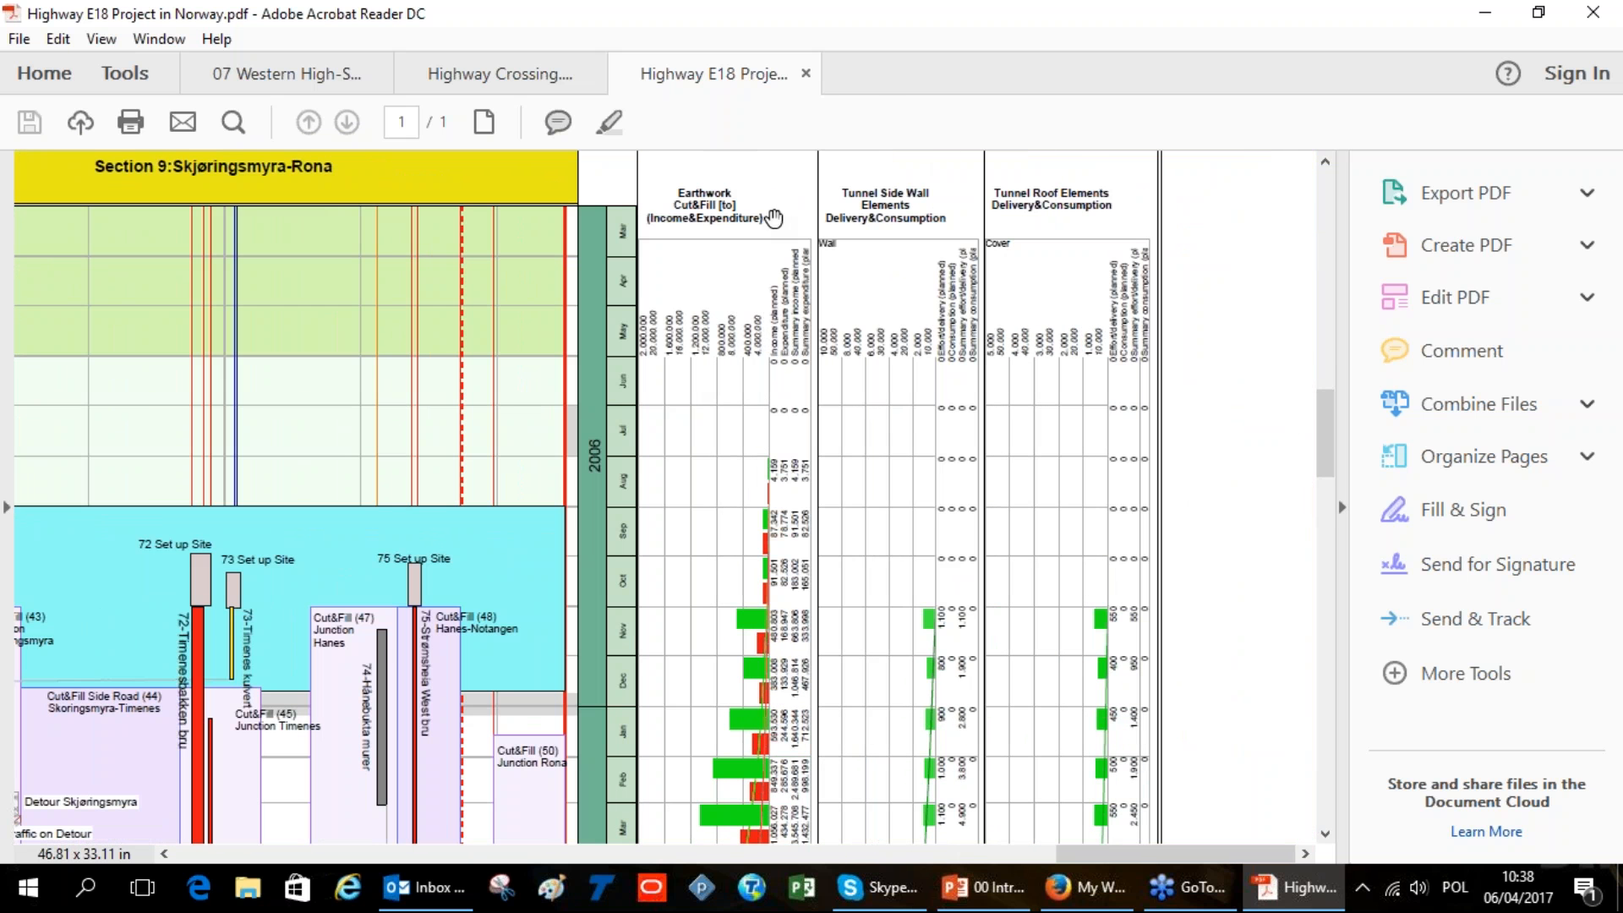
left_click_drag(914, 321, 913, 277)
scroll(914, 277, "up", 1)
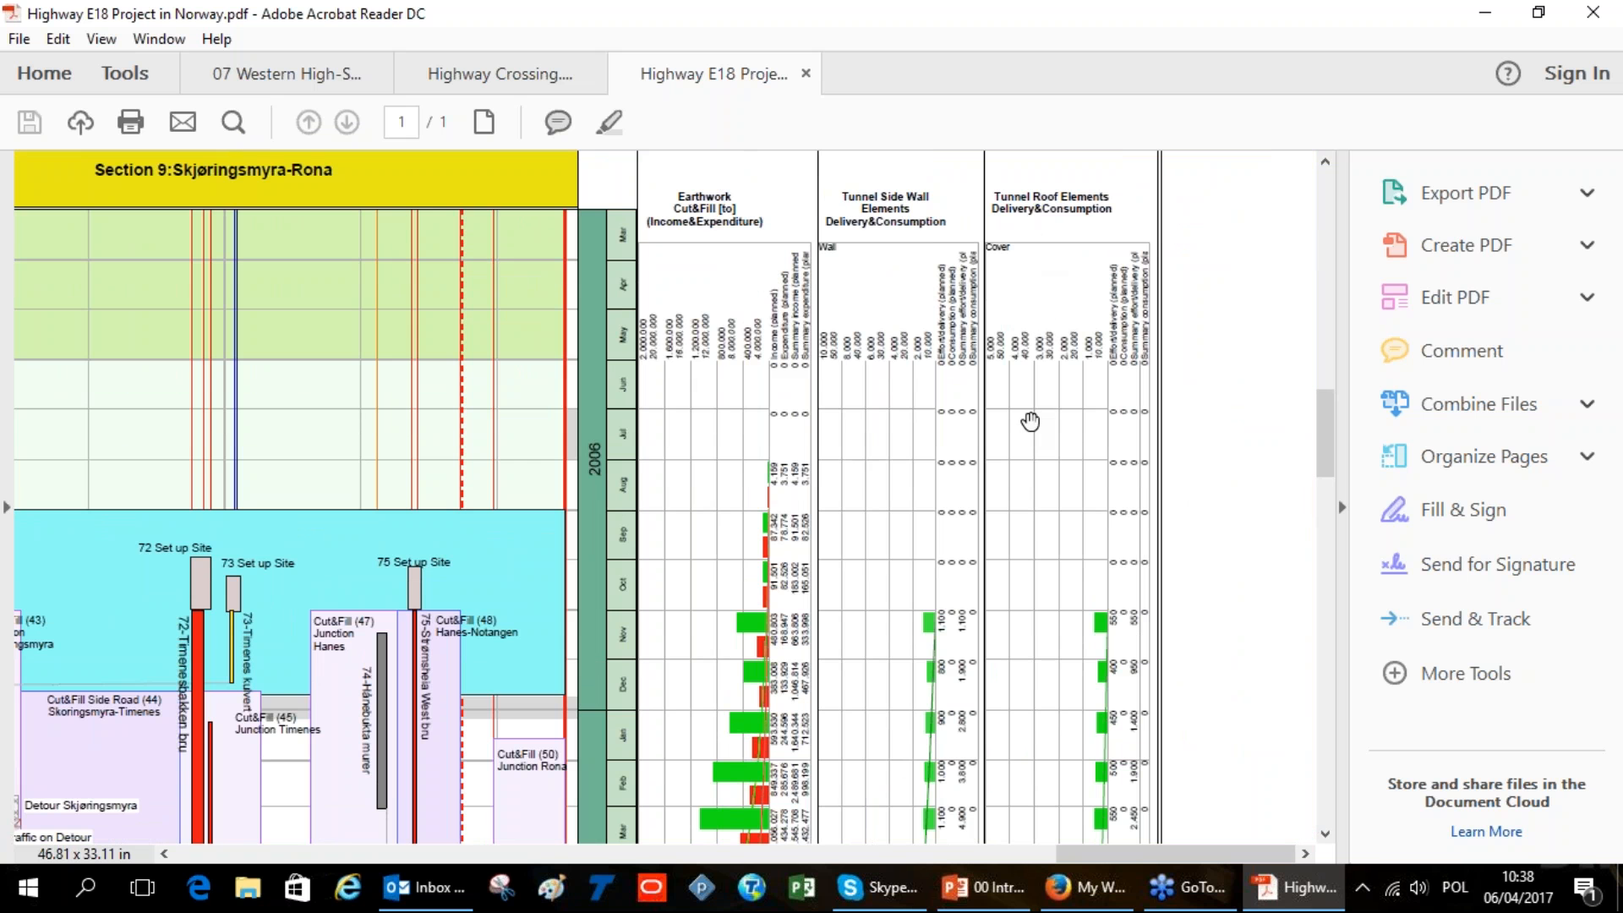
left_click_drag(1033, 415, 1005, 242)
scroll(1005, 242, "down", 8)
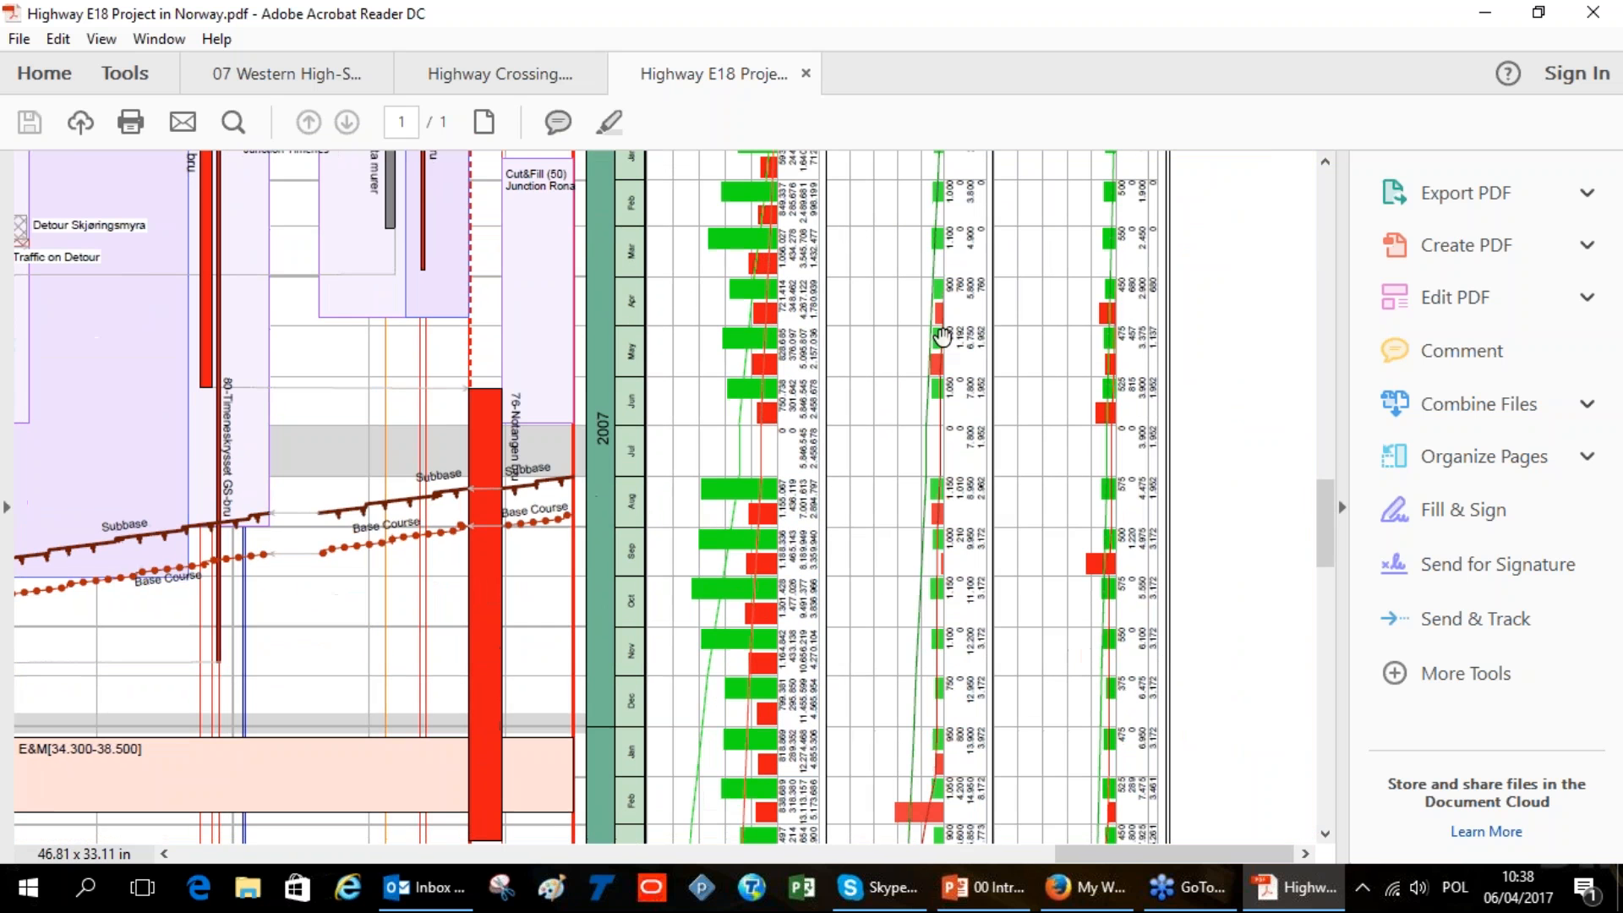
Minimize the PDF reader, start Tilos 9.1 and create a new project from the General.hst template
left_click(1487, 10)
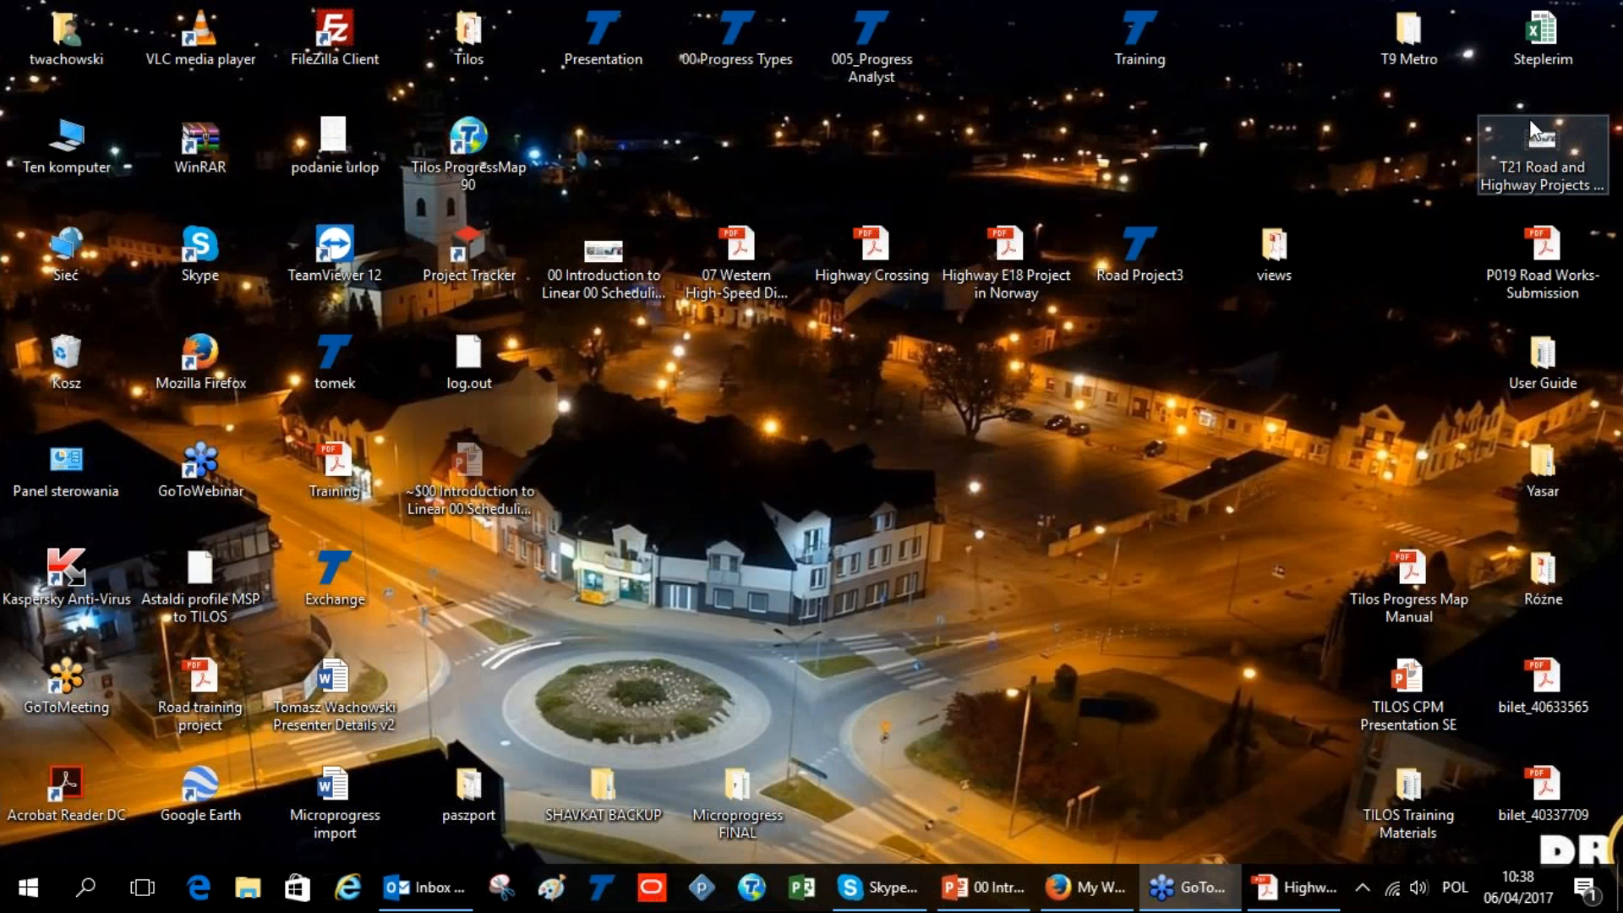
left_click(601, 887)
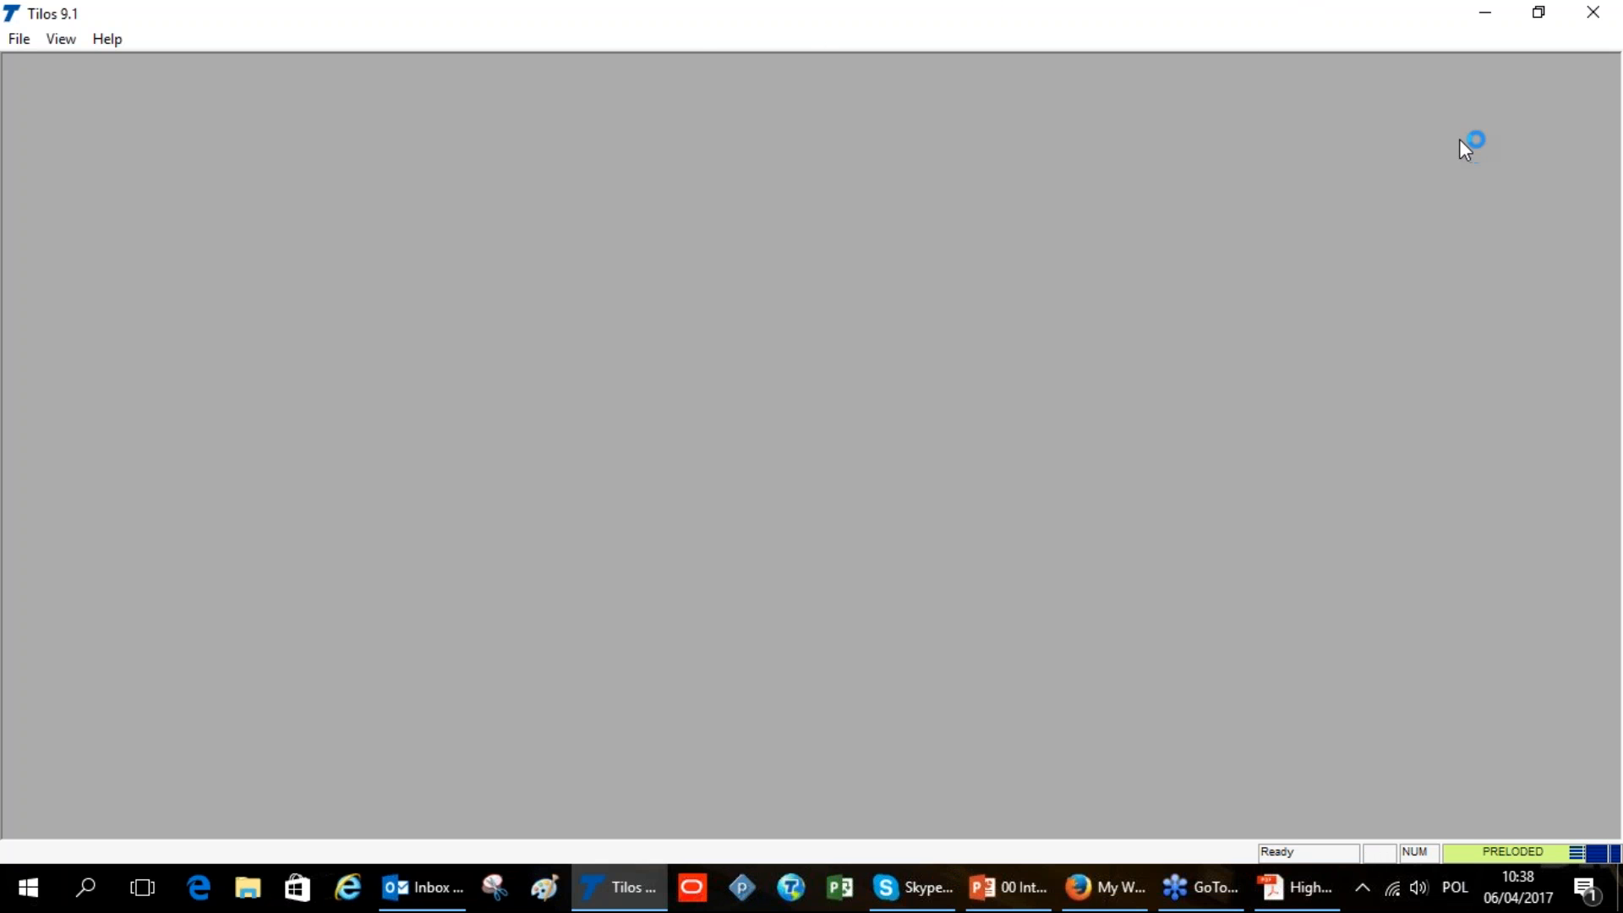
left_click(19, 39)
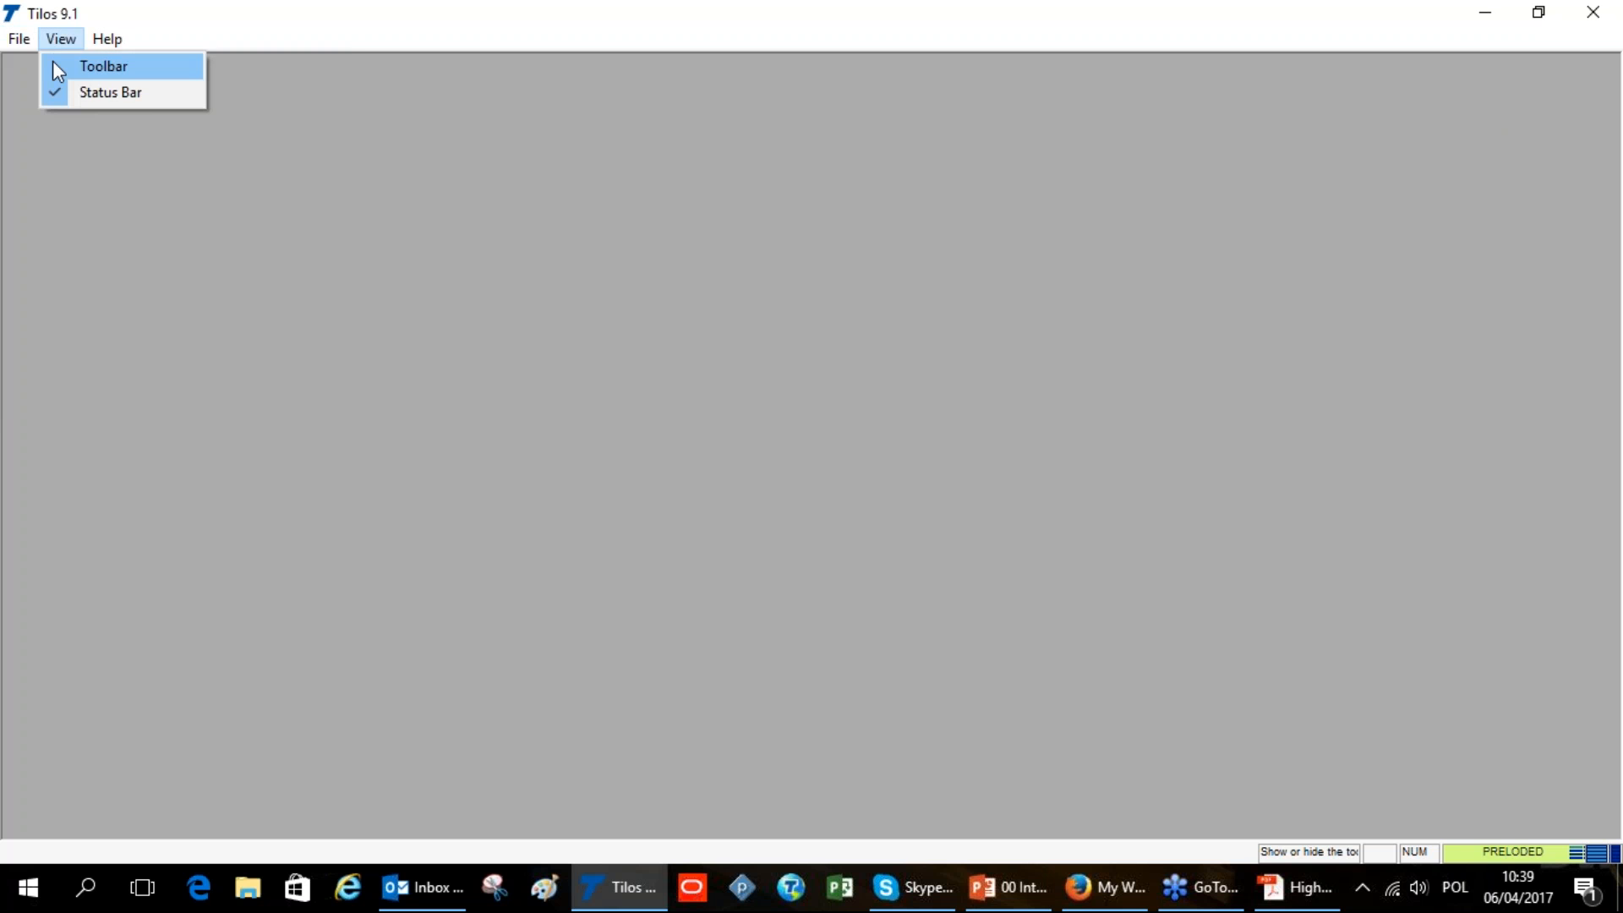
left_click(58, 67)
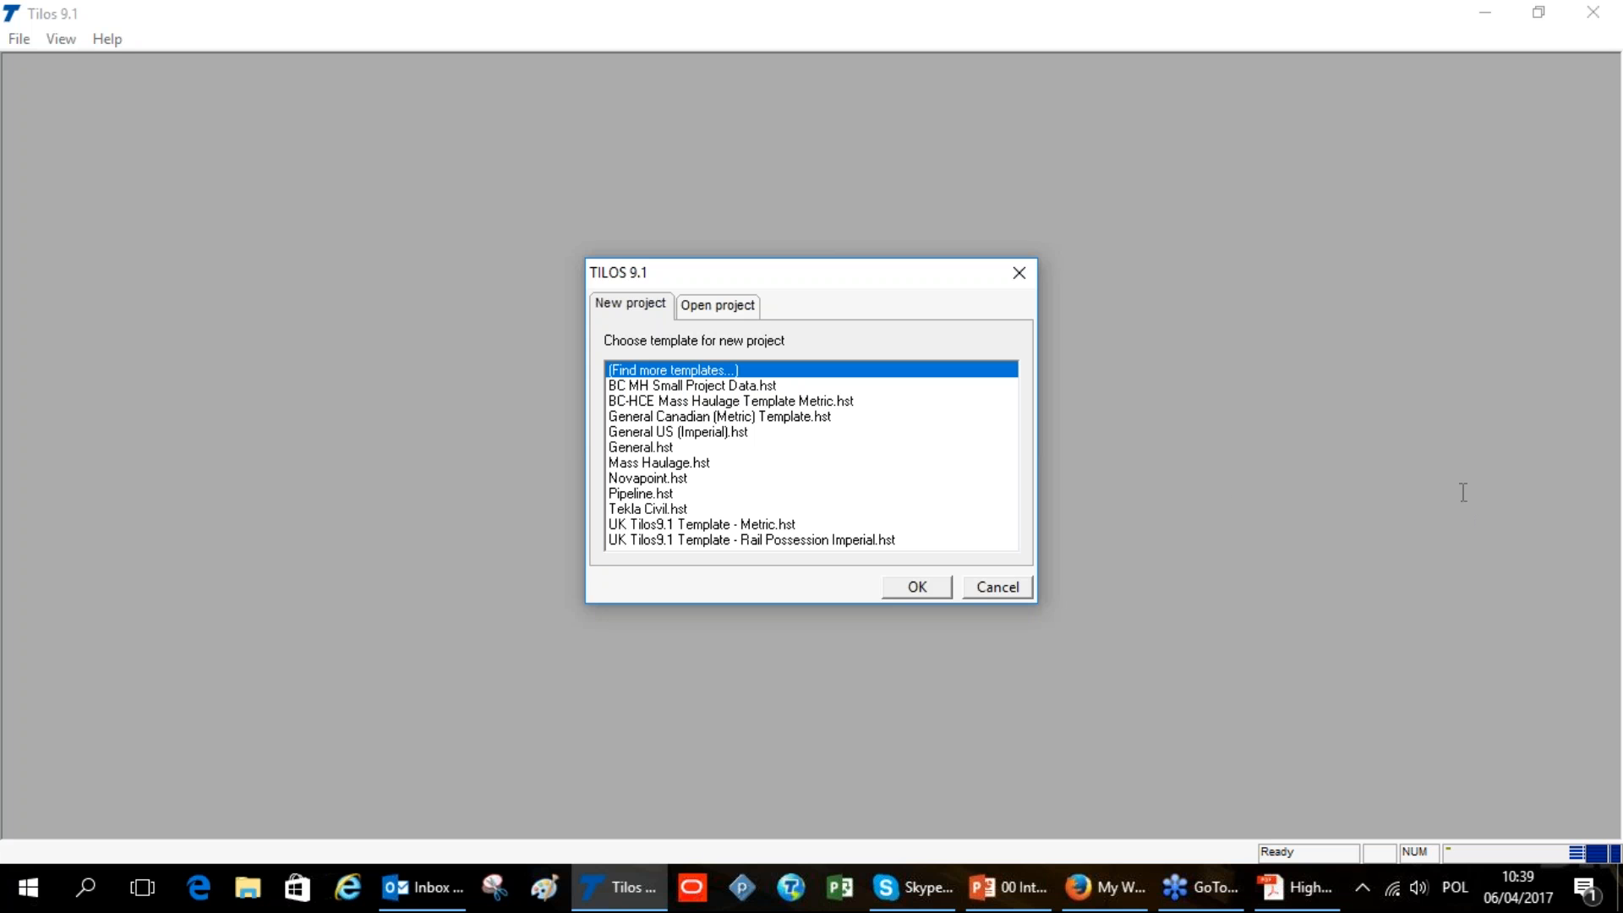
left_click(649, 448)
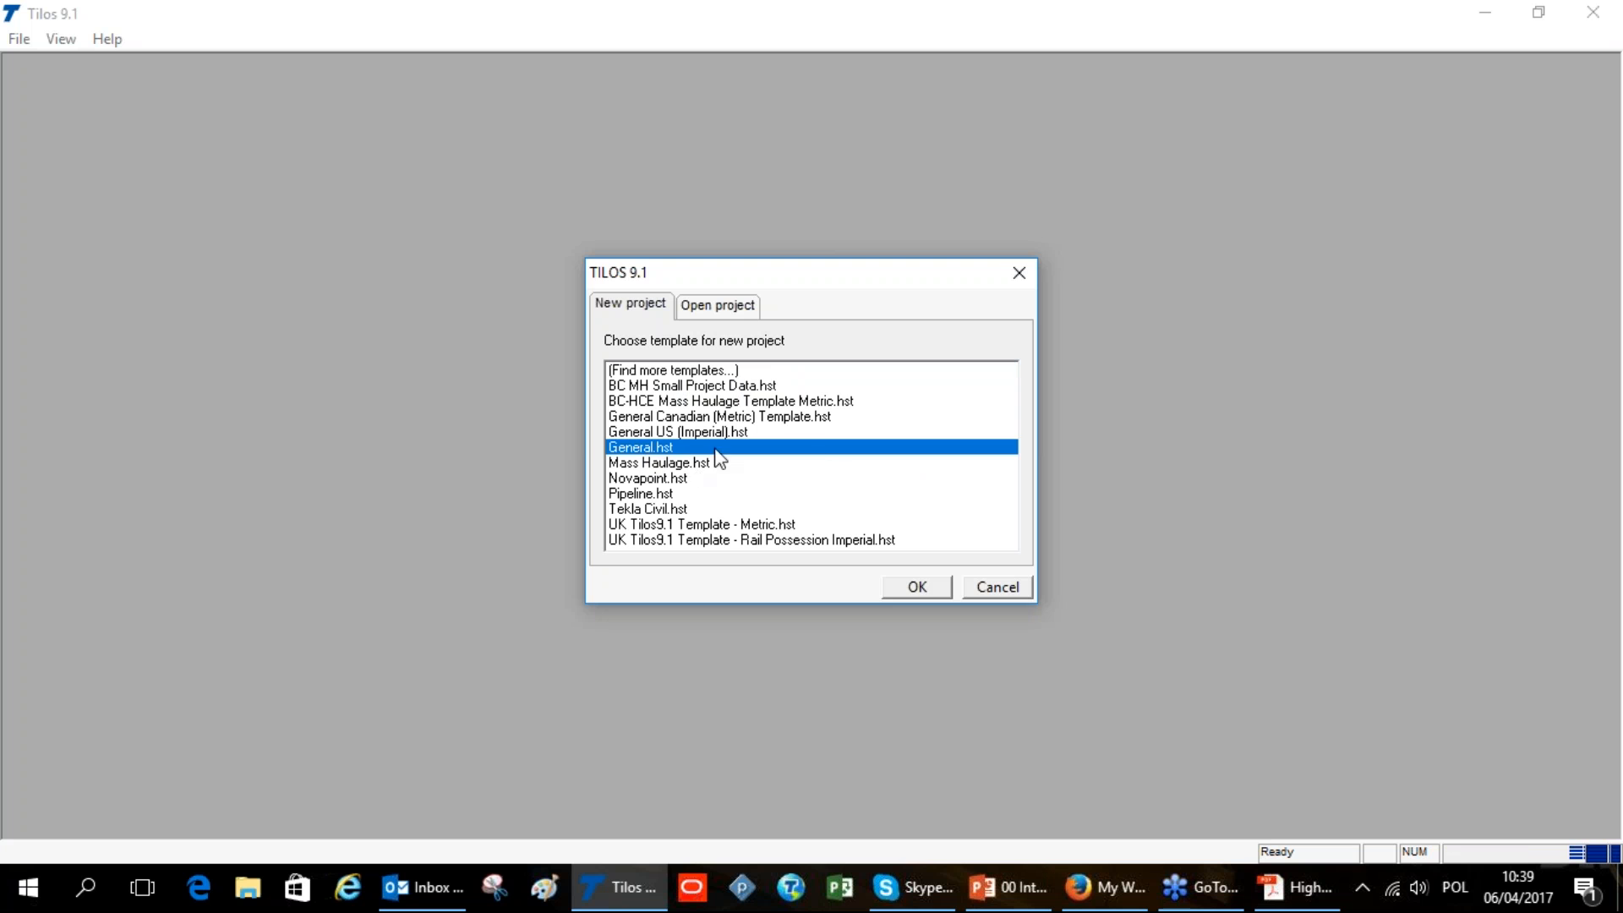
left_click(917, 587)
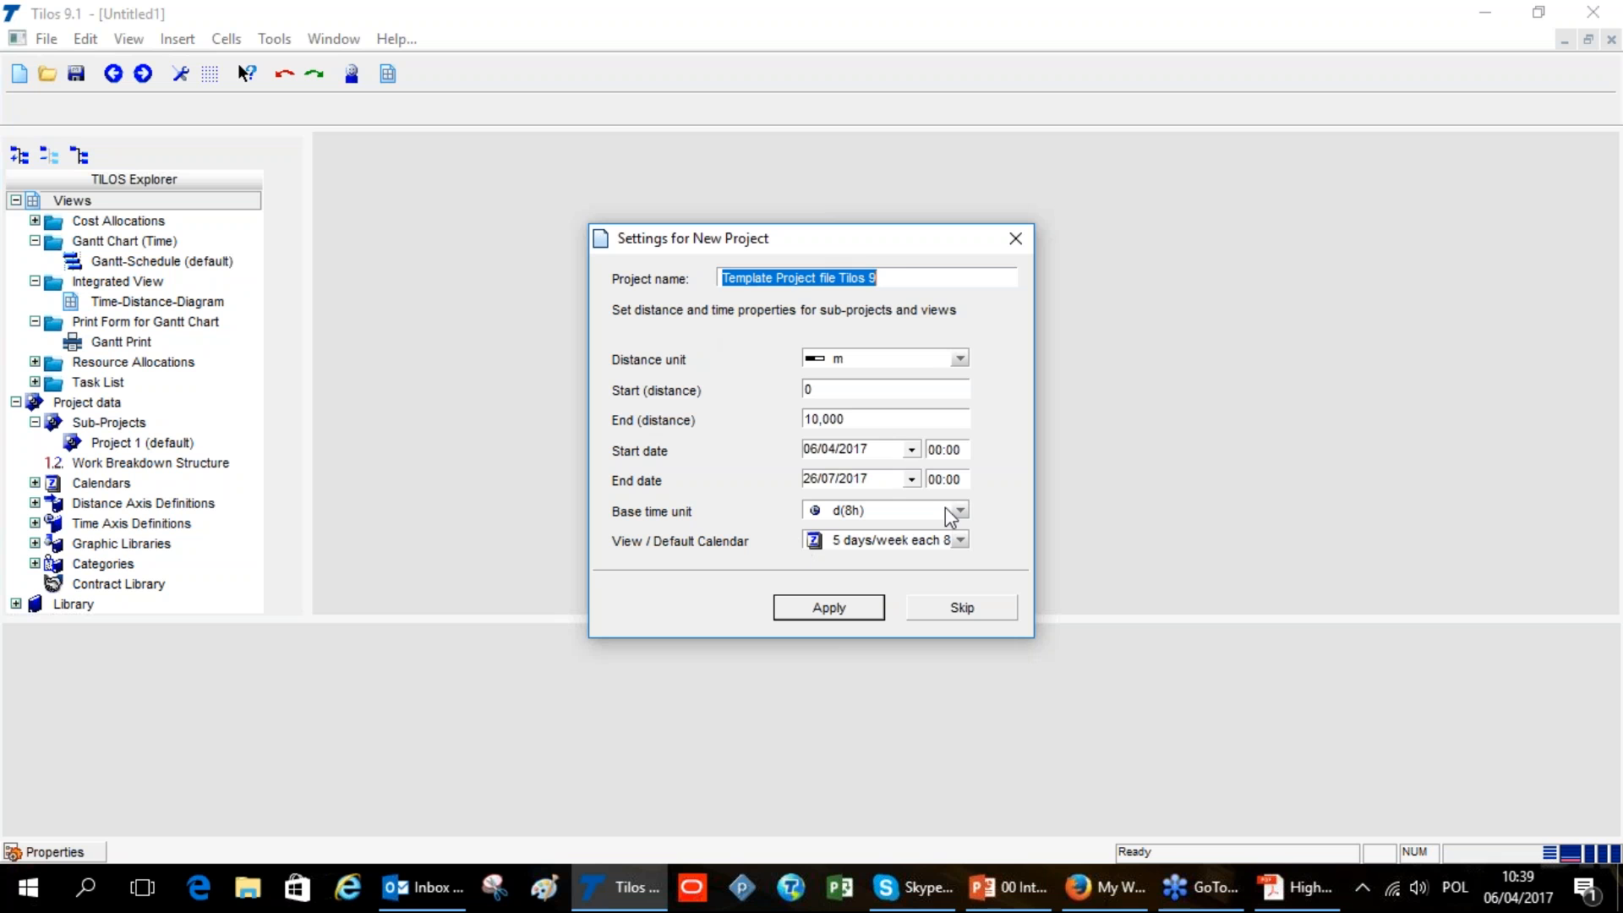
Name the new project "Webinar project" and set its end distance to 4,000 m
left_click_drag(905, 278, 676, 290)
type("We")
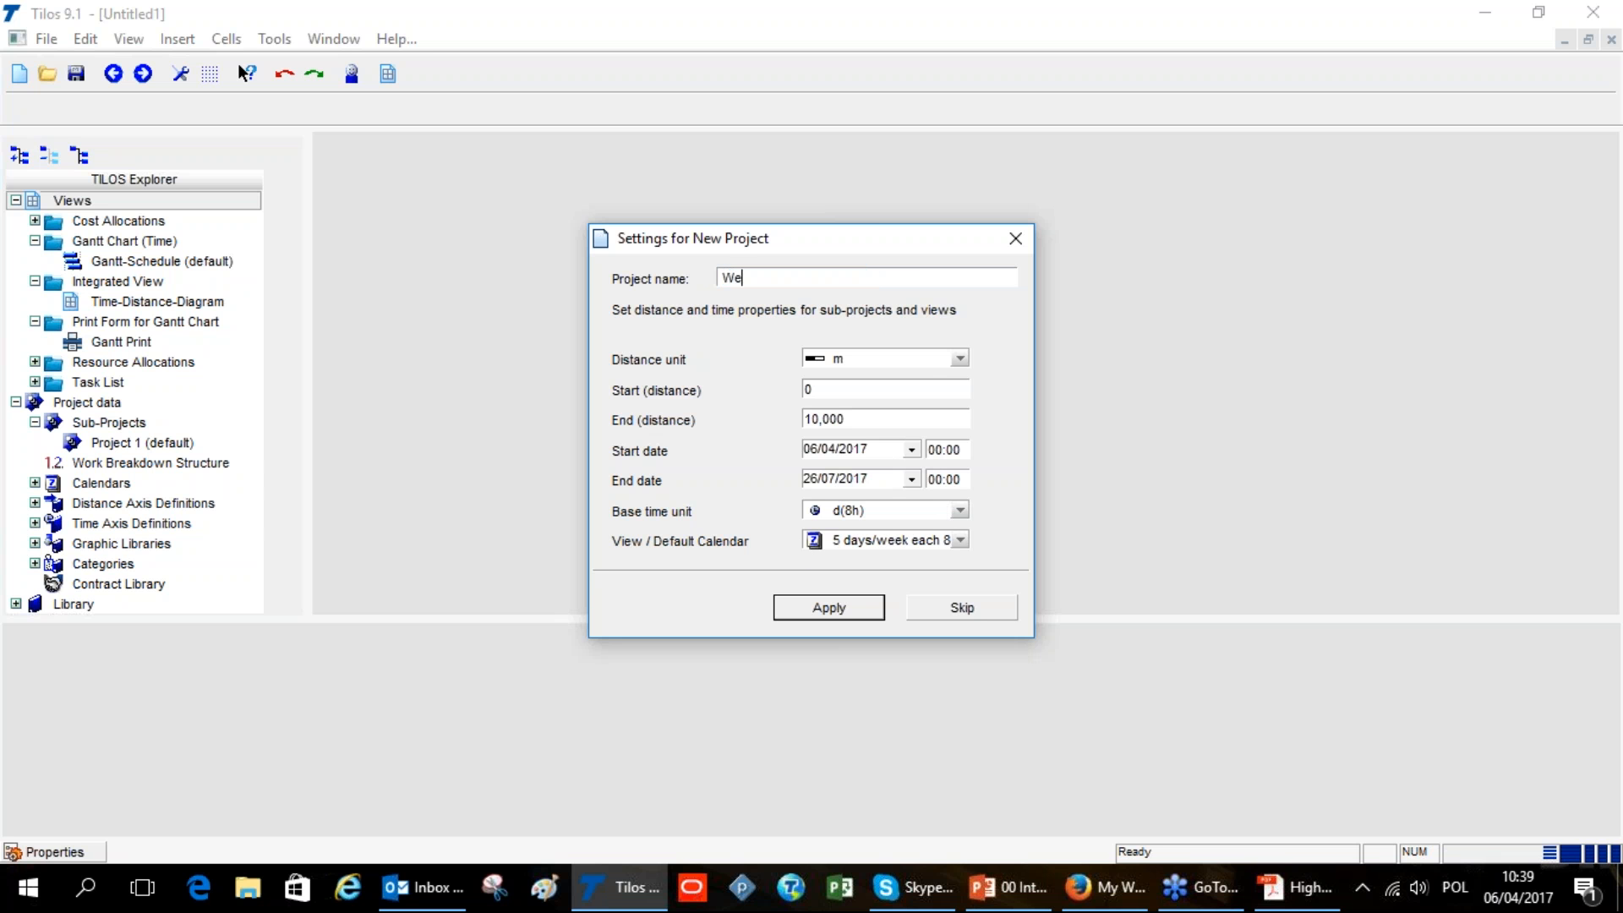
type("binar project")
left_click(962, 366)
left_click(960, 359)
key("Tab")
key("Tab")
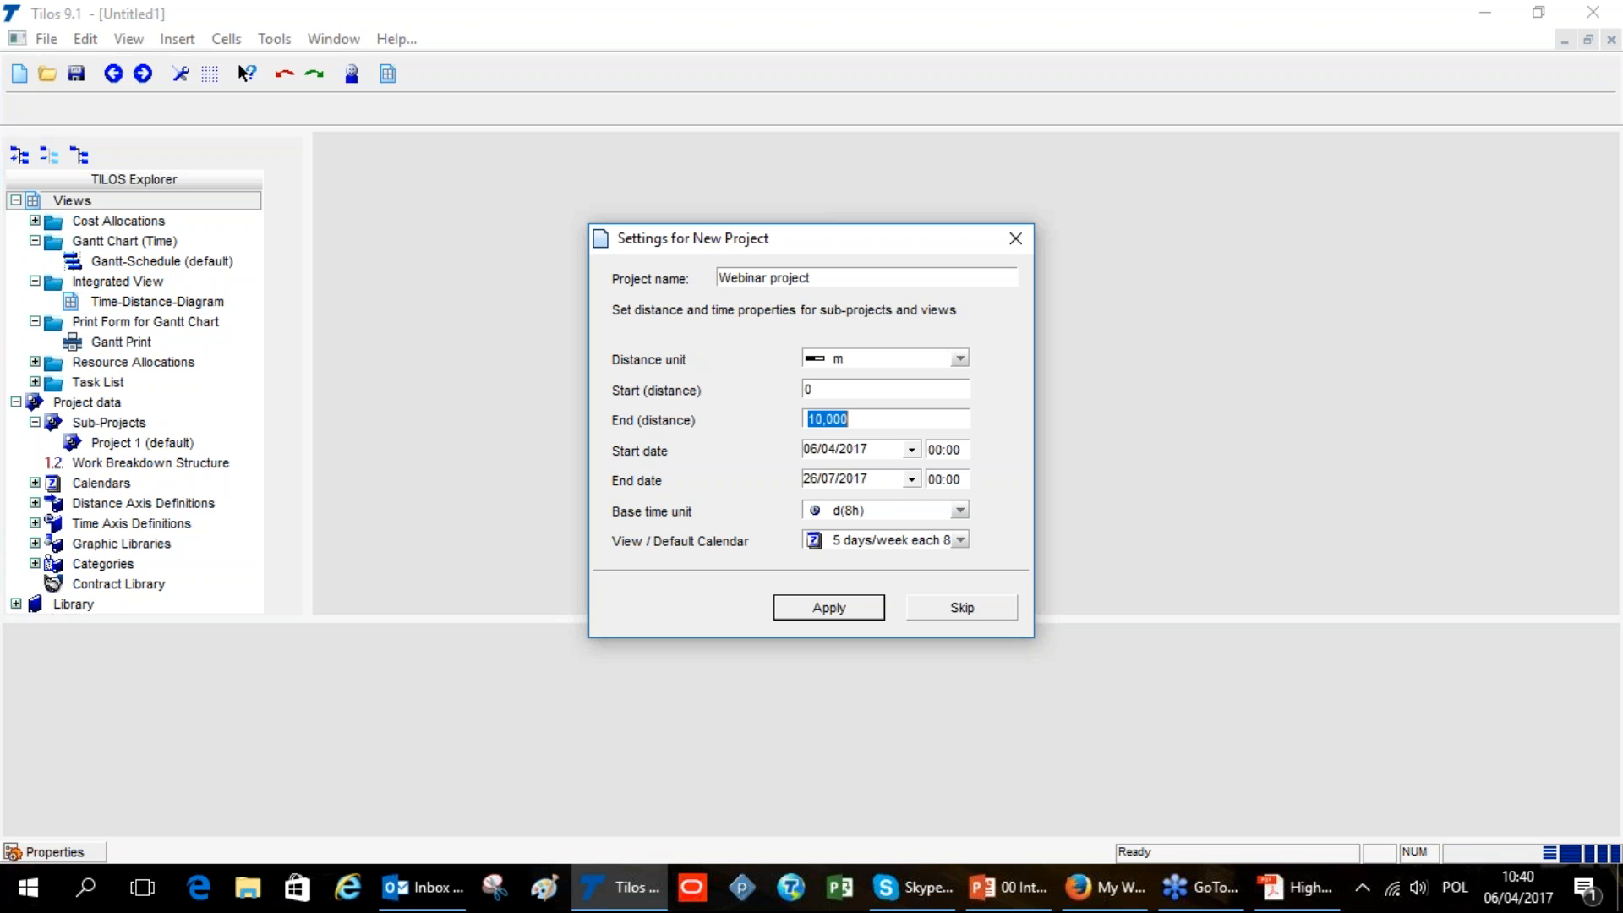
left_click_drag(907, 420, 769, 409)
type("4000")
Review the date and base time unit options, and choose 5 days/week each 8h as the default calendar
left_click(912, 449)
left_click(913, 457)
left_click(911, 480)
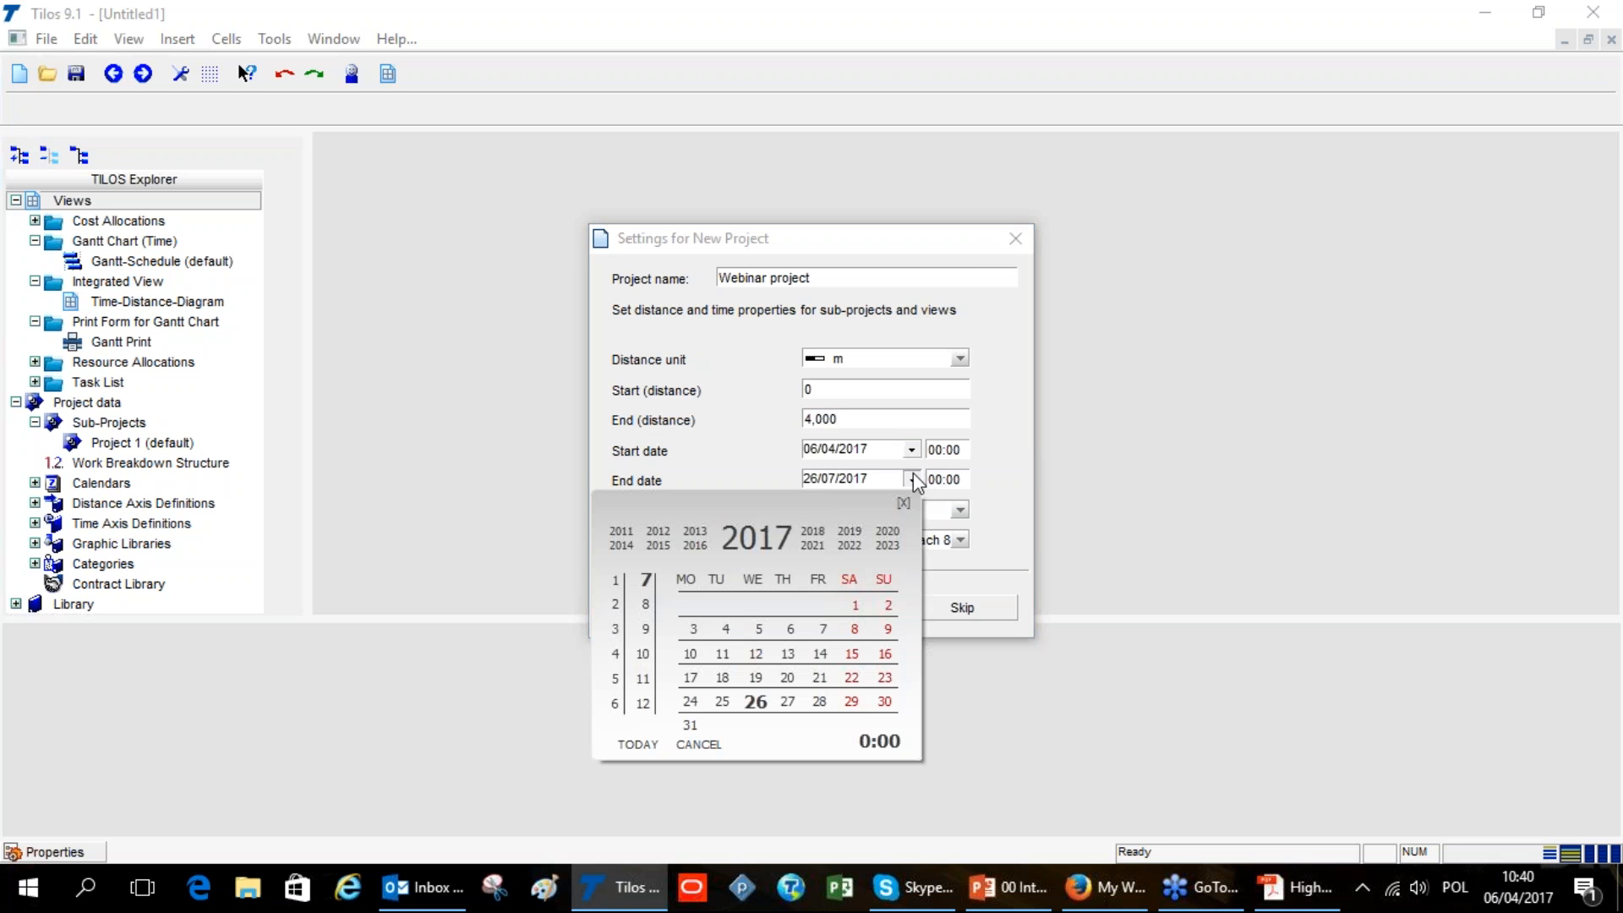
left_click(912, 479)
left_click(961, 511)
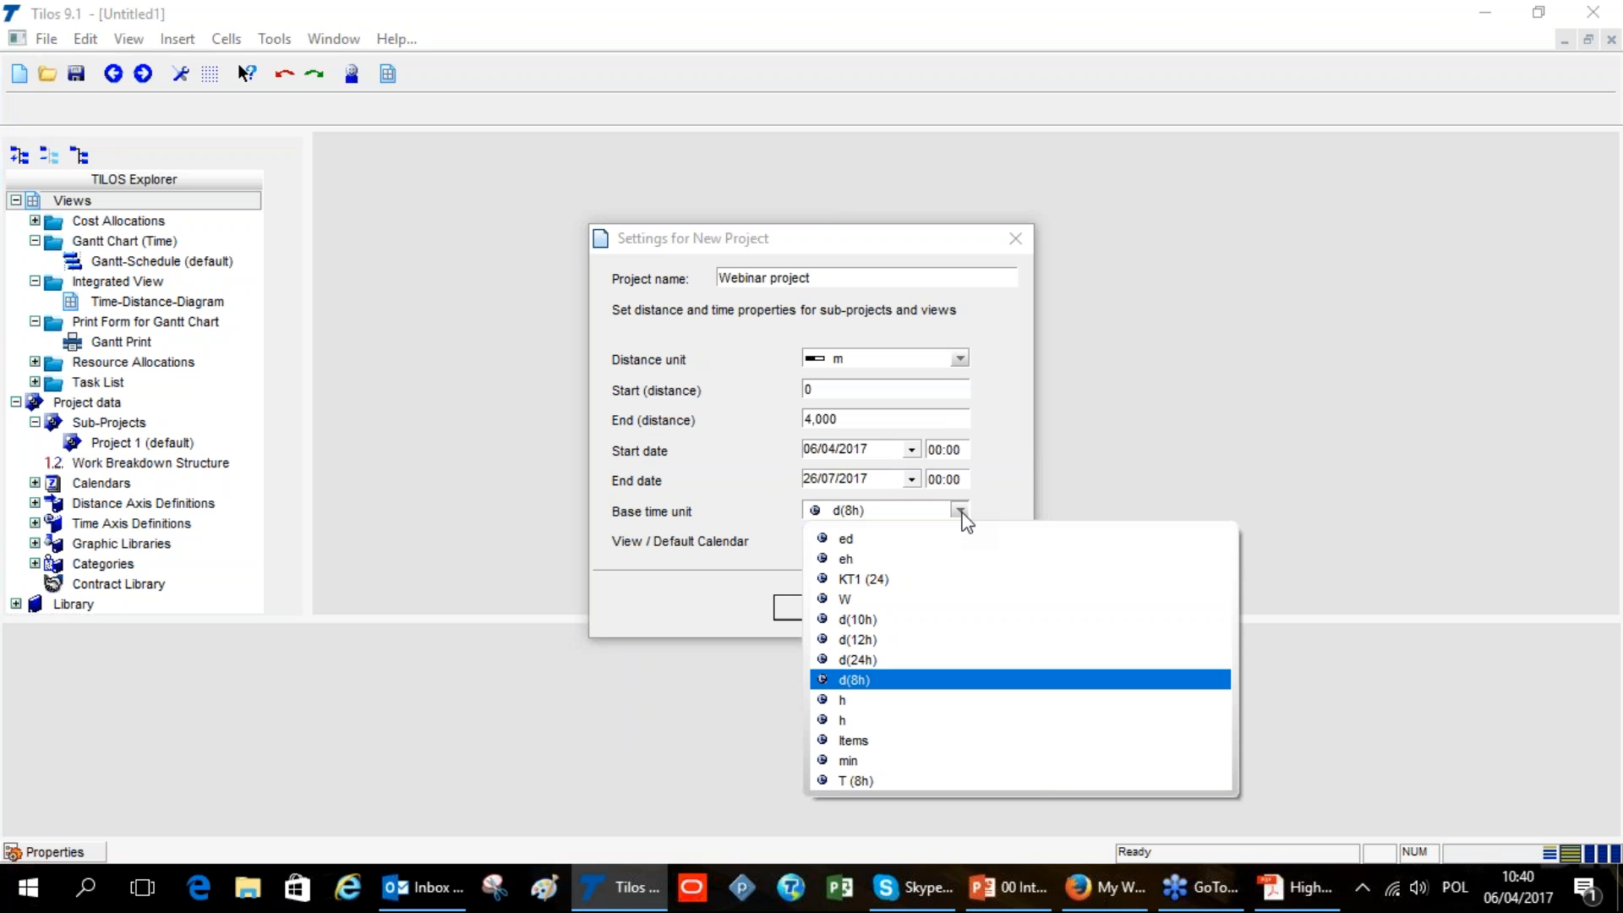
left_click(962, 511)
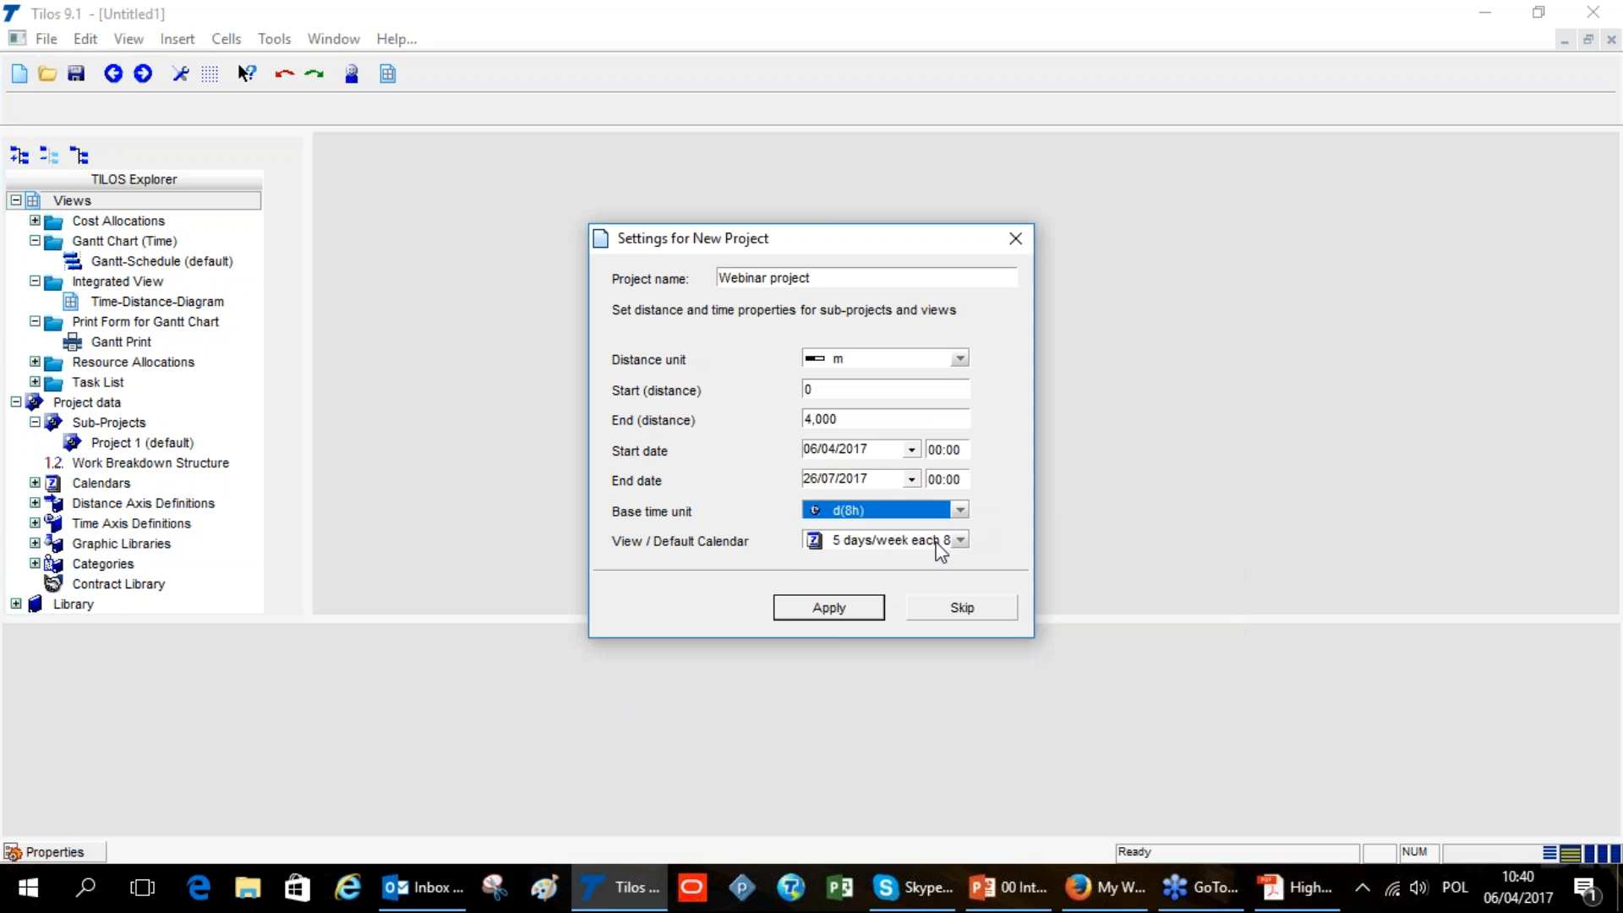
left_click(964, 542)
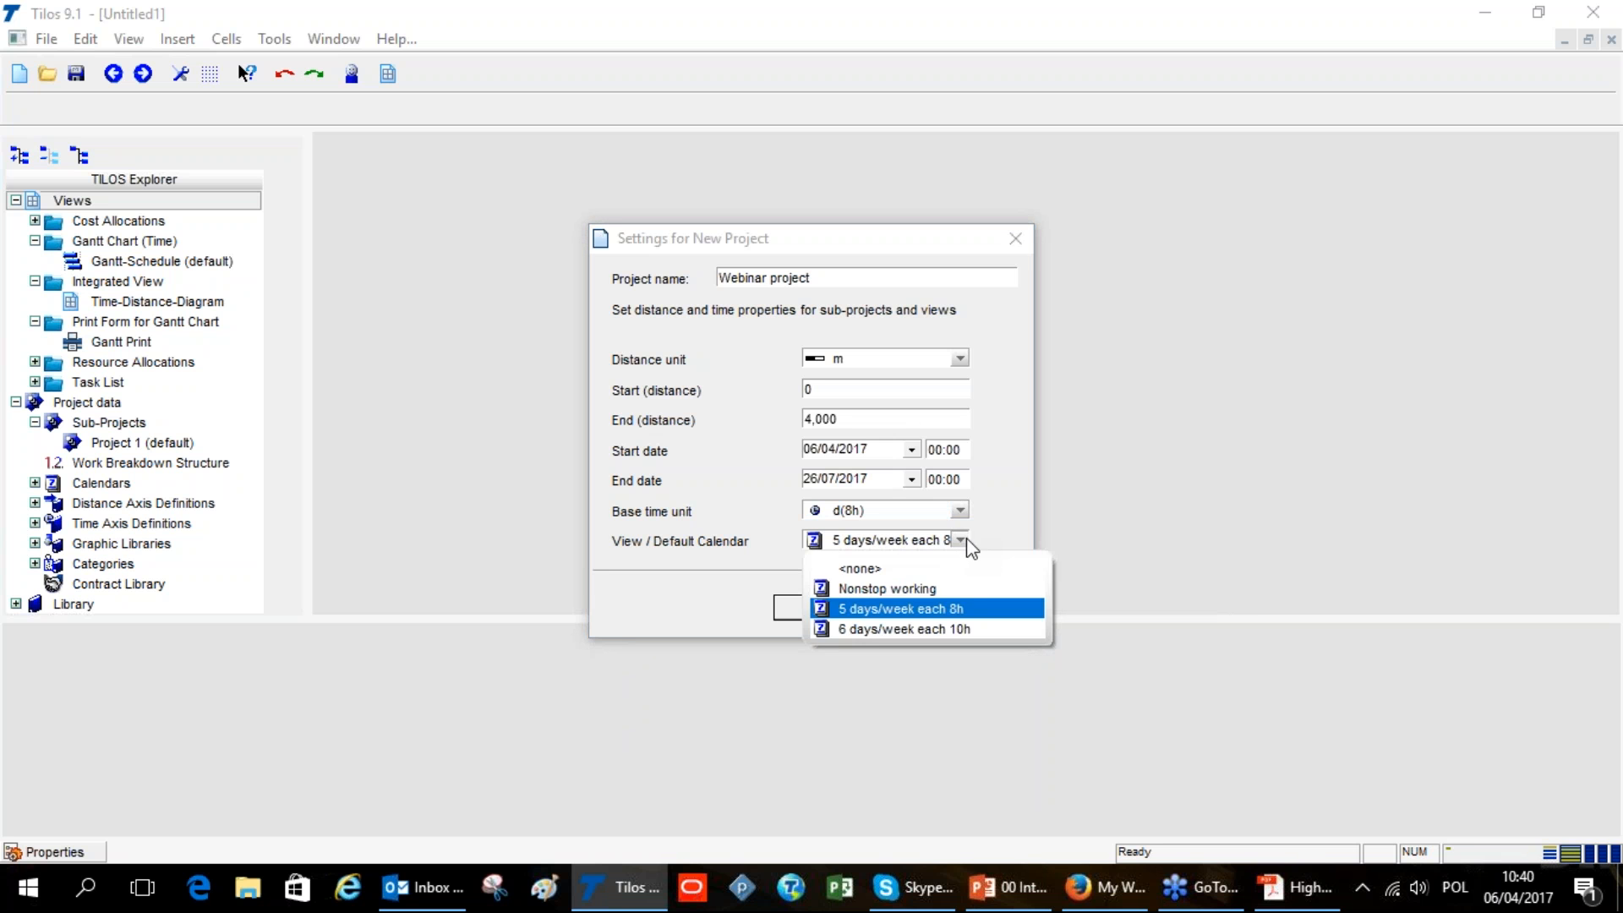
left_click(956, 611)
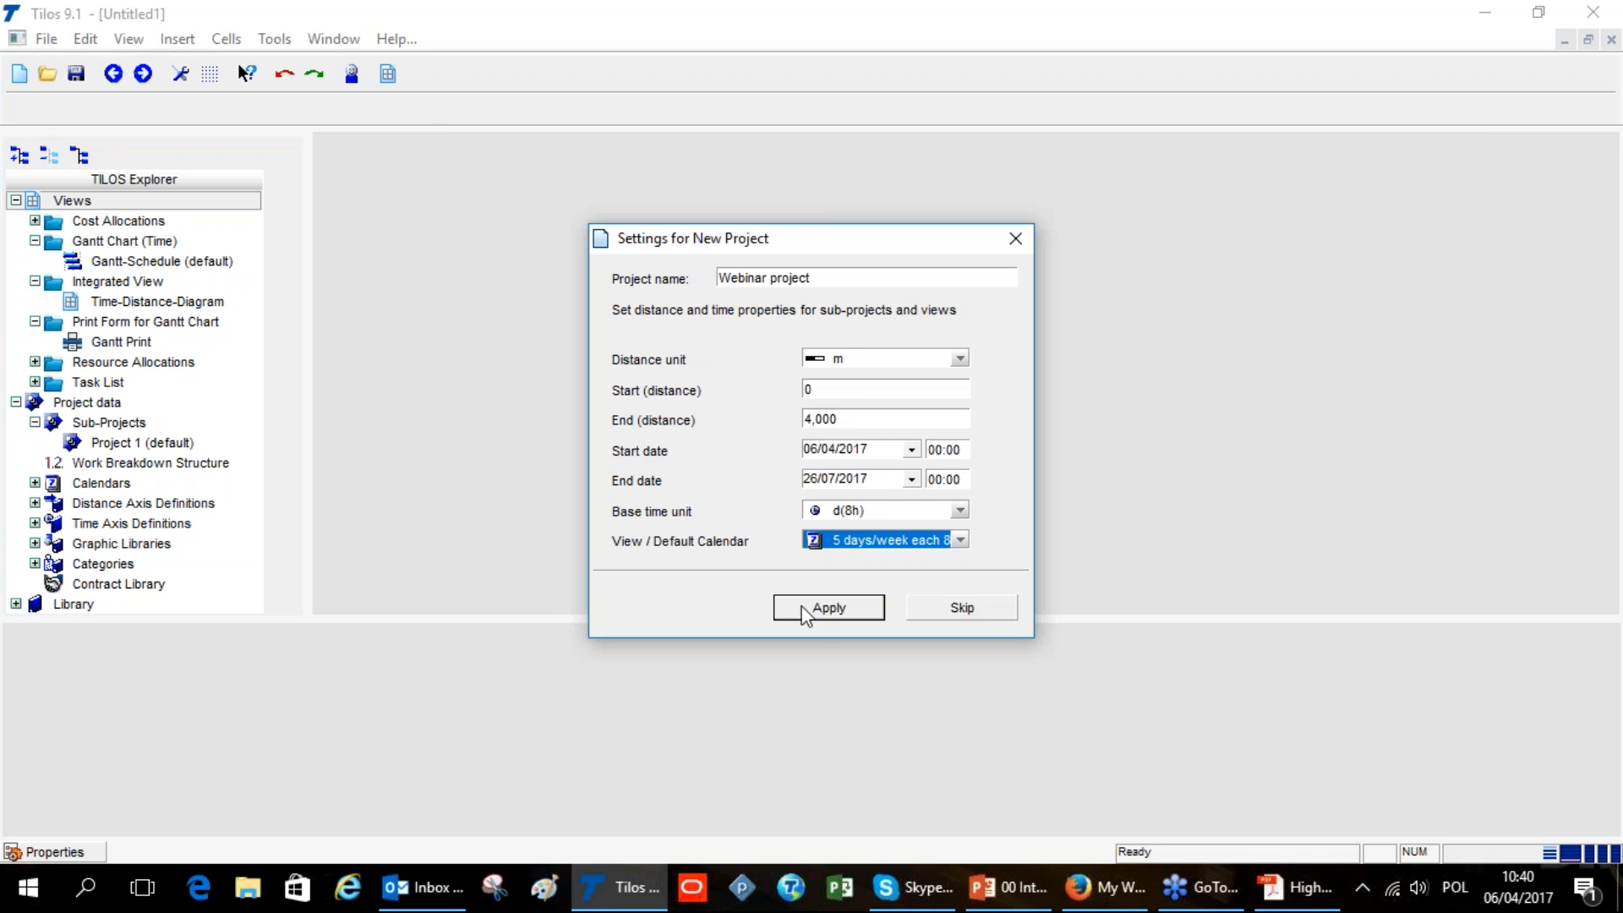
Apply the new project settings and save the file as Webinar project in the Projects folder
left_click(830, 613)
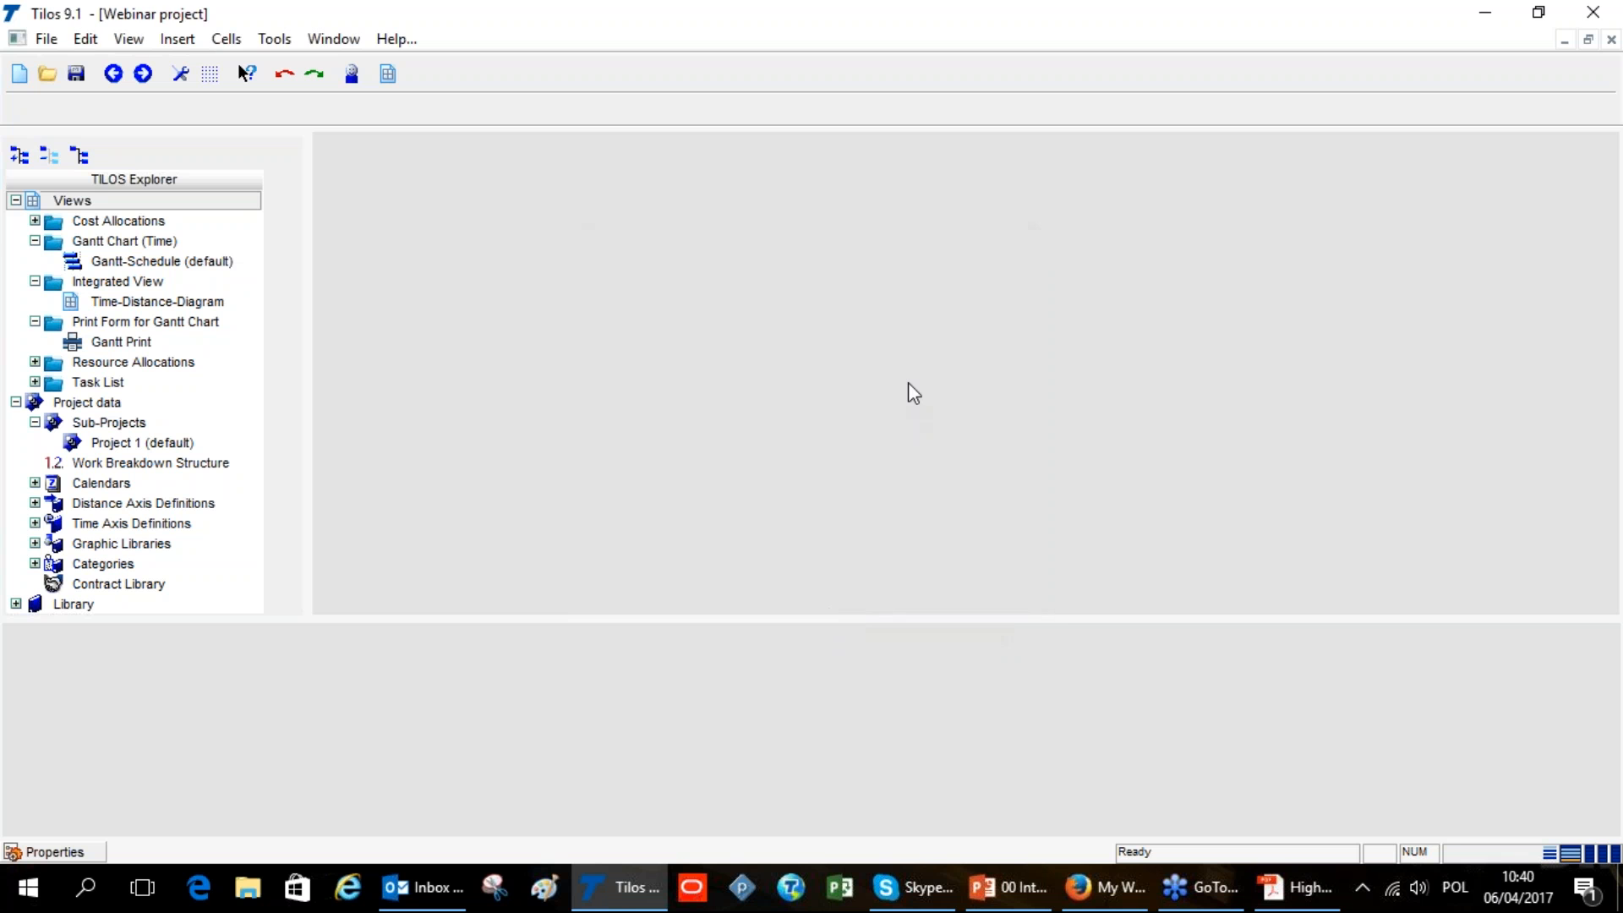
key("ctrl+s")
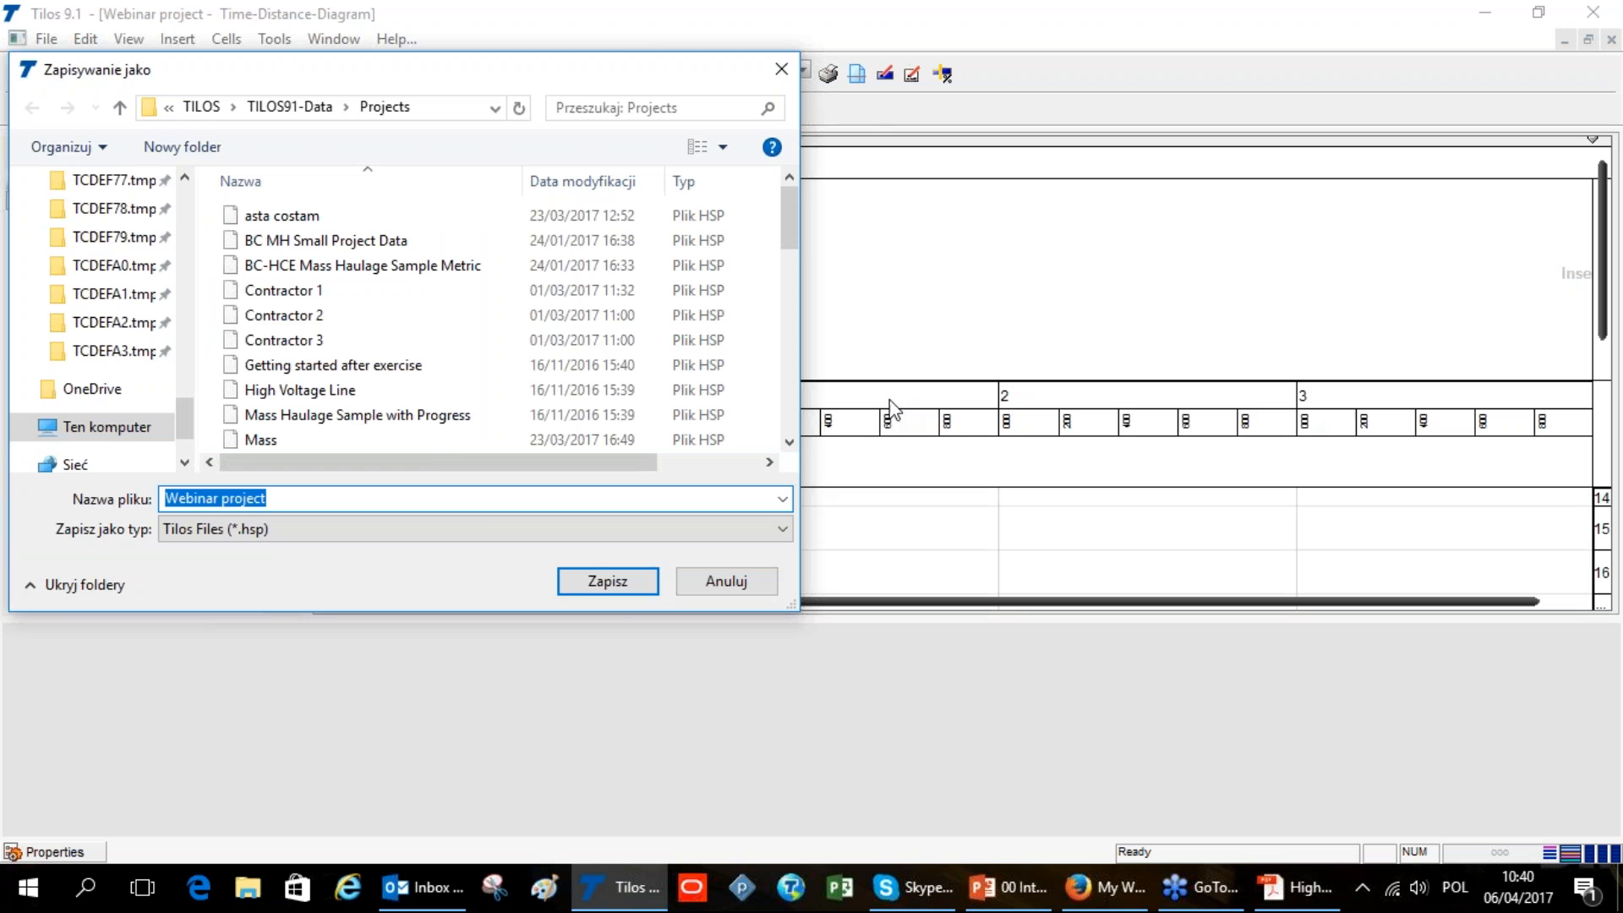
left_click(638, 587)
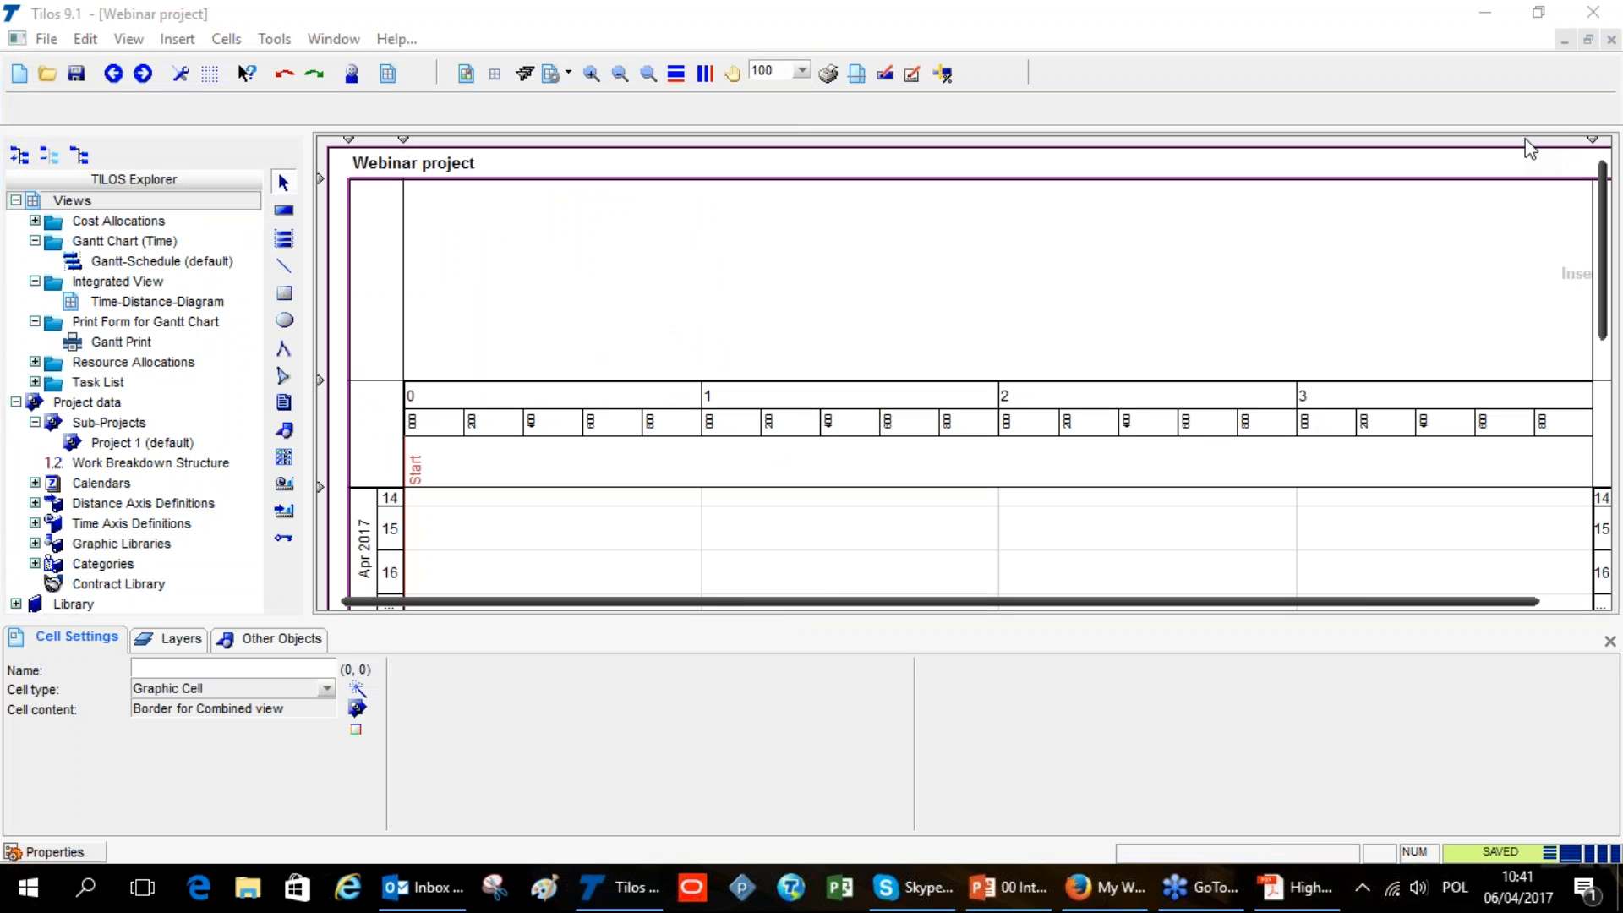
Hide the properties area and expand the whole TILOS Explorer tree to view the axis definitions
left_click(43, 855)
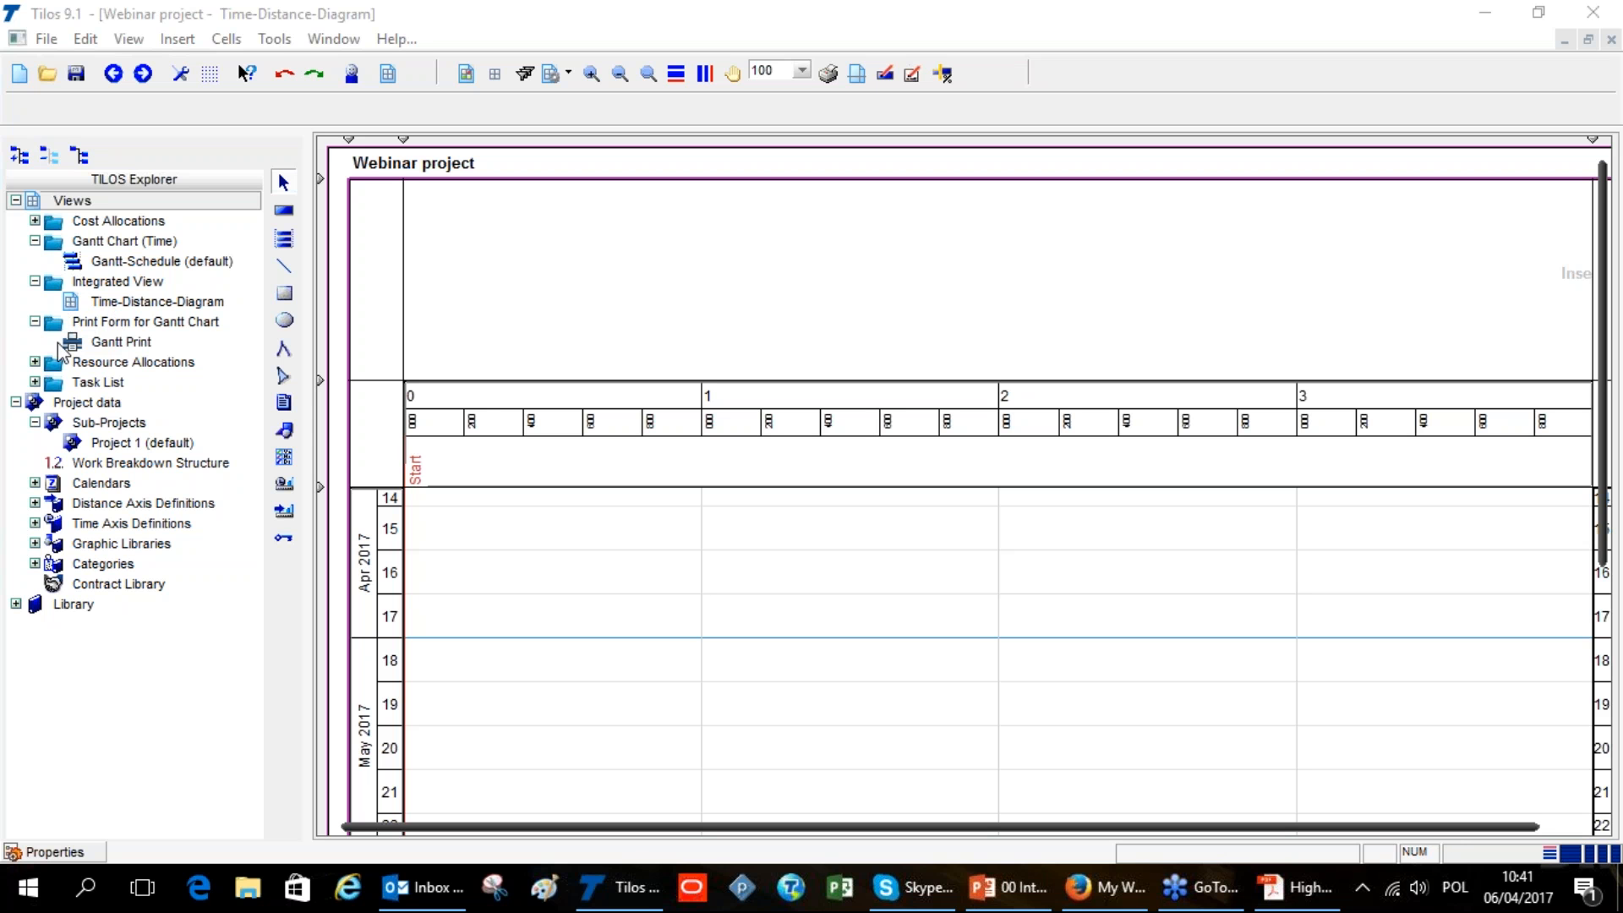
left_click(35, 362)
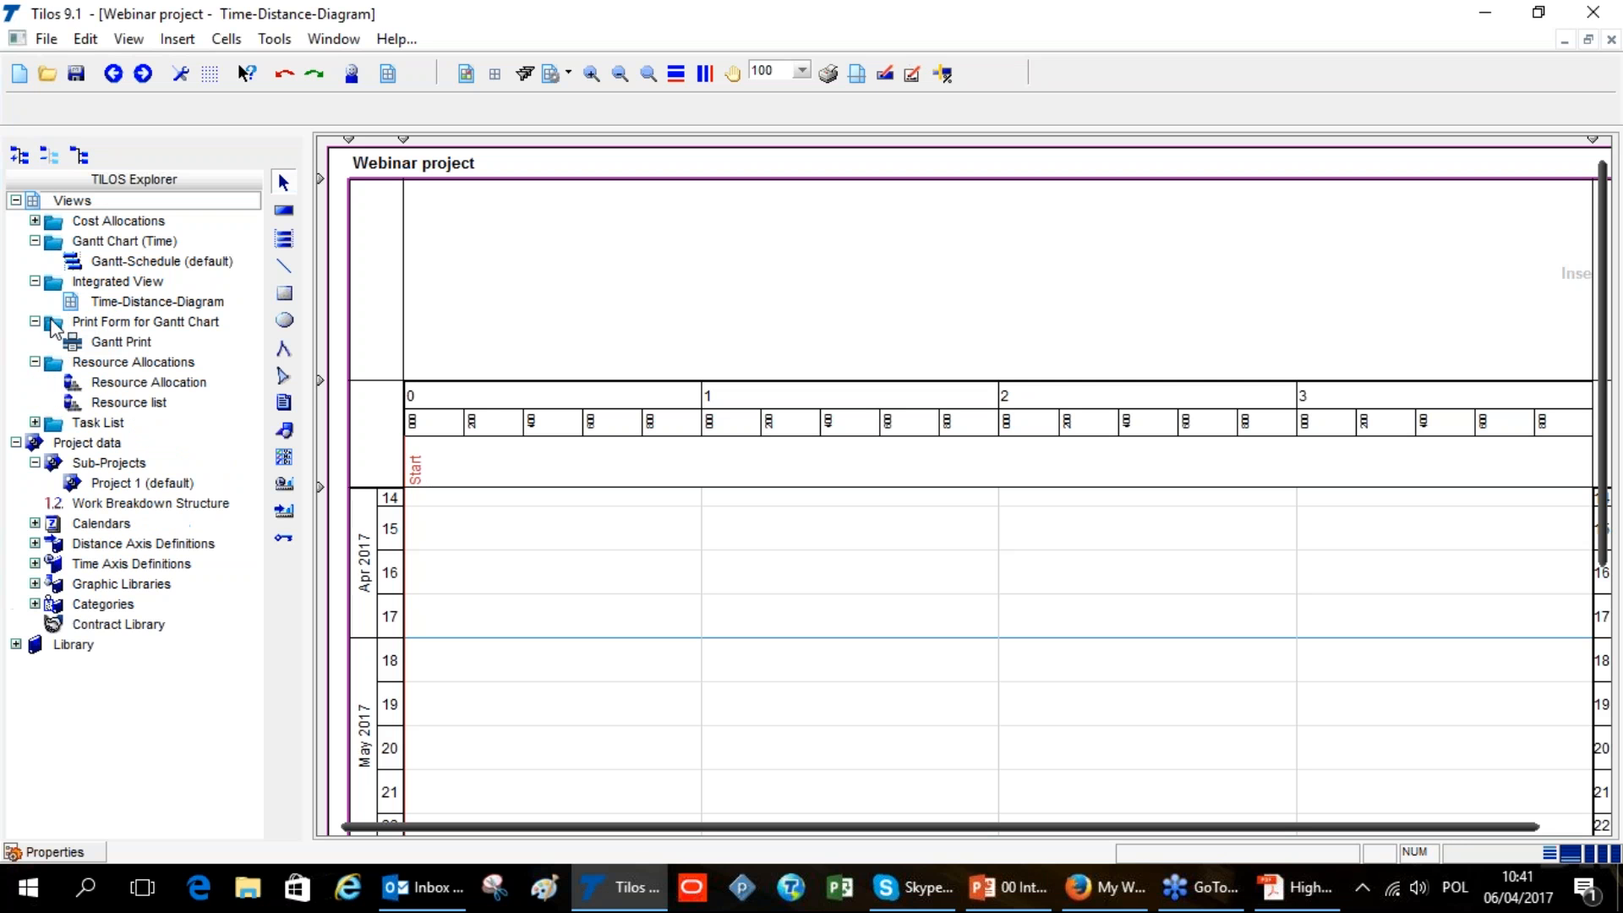
left_click(20, 156)
scroll(171, 571, "down", 15)
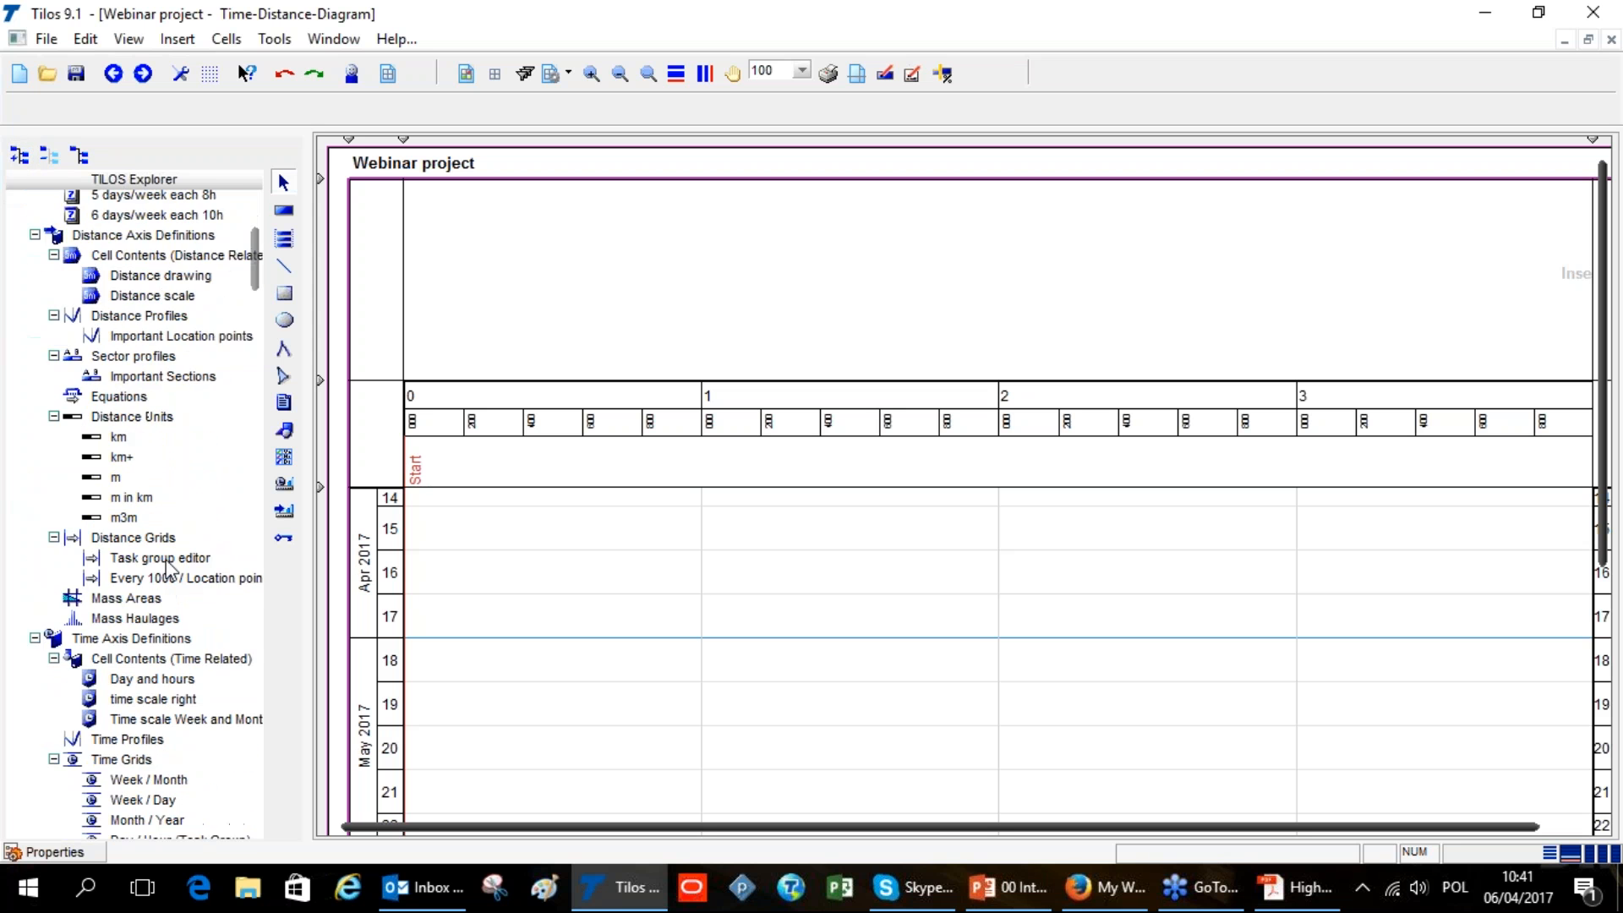
Collapse the whole TILOS Explorer tree, check its expand and collapse settings, and expand all levels again
scroll(159, 555, "up", 12)
left_click(51, 157)
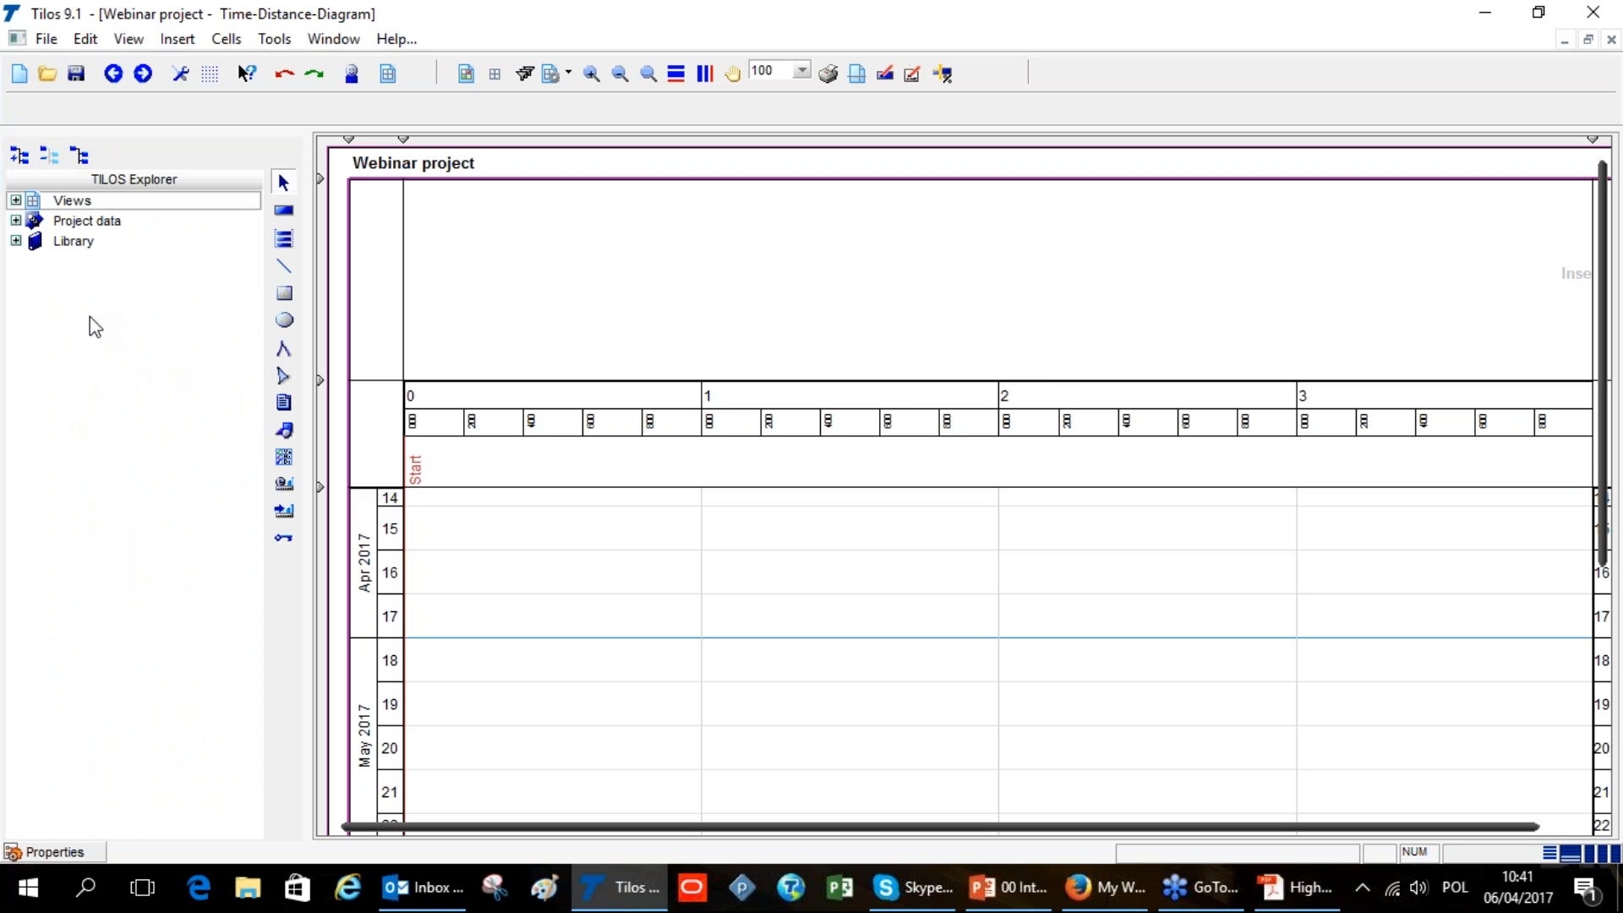
left_click(80, 155)
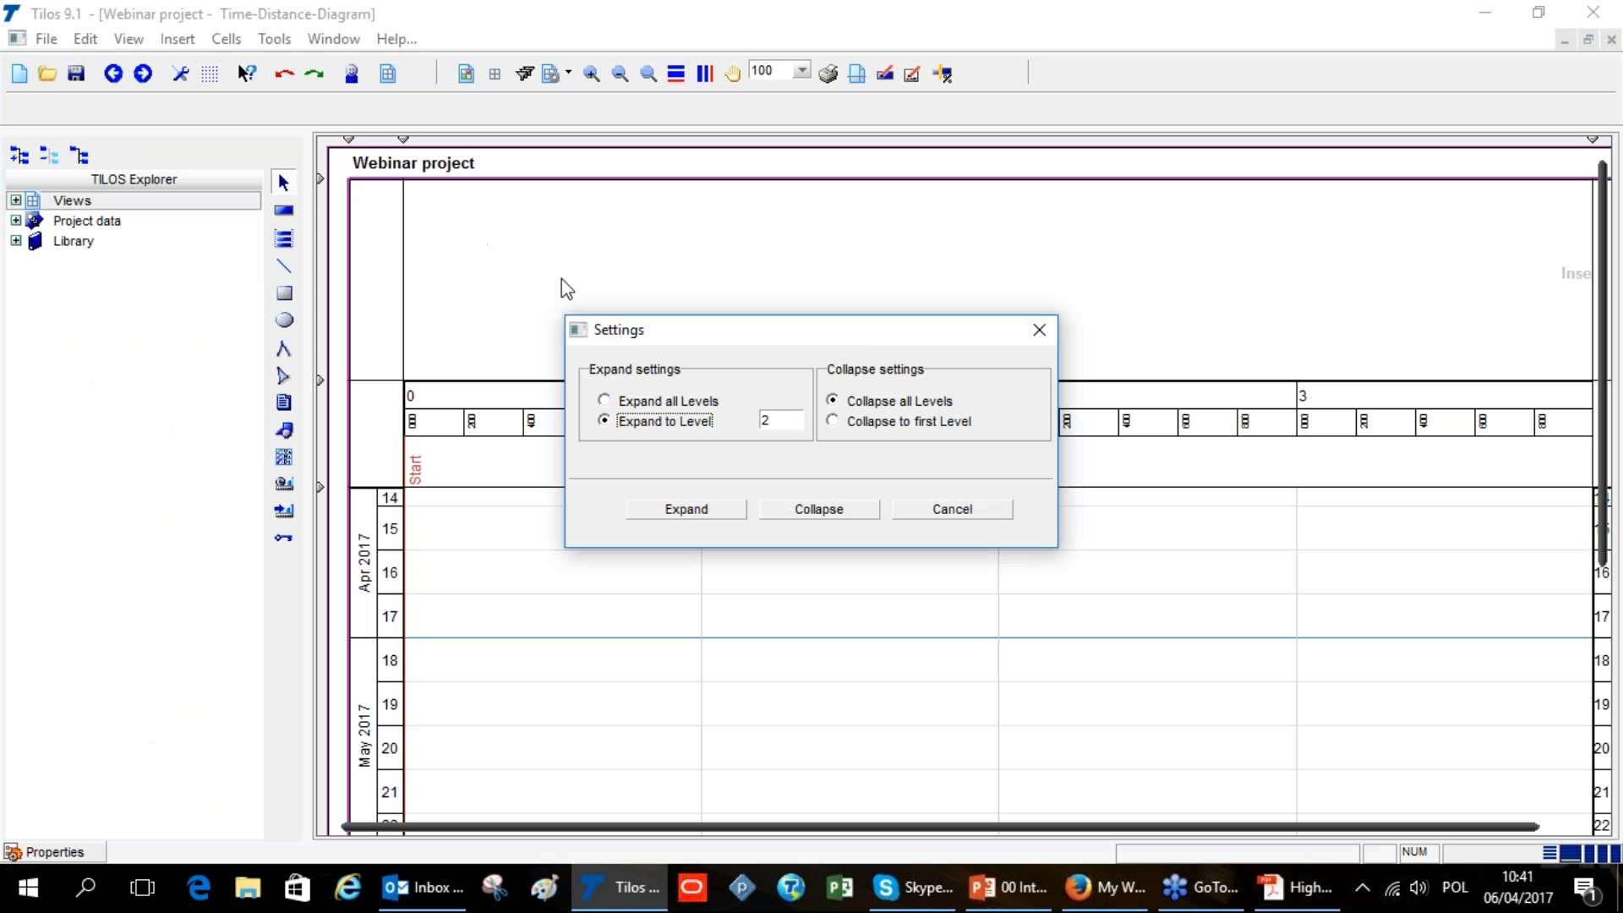
left_click(1036, 331)
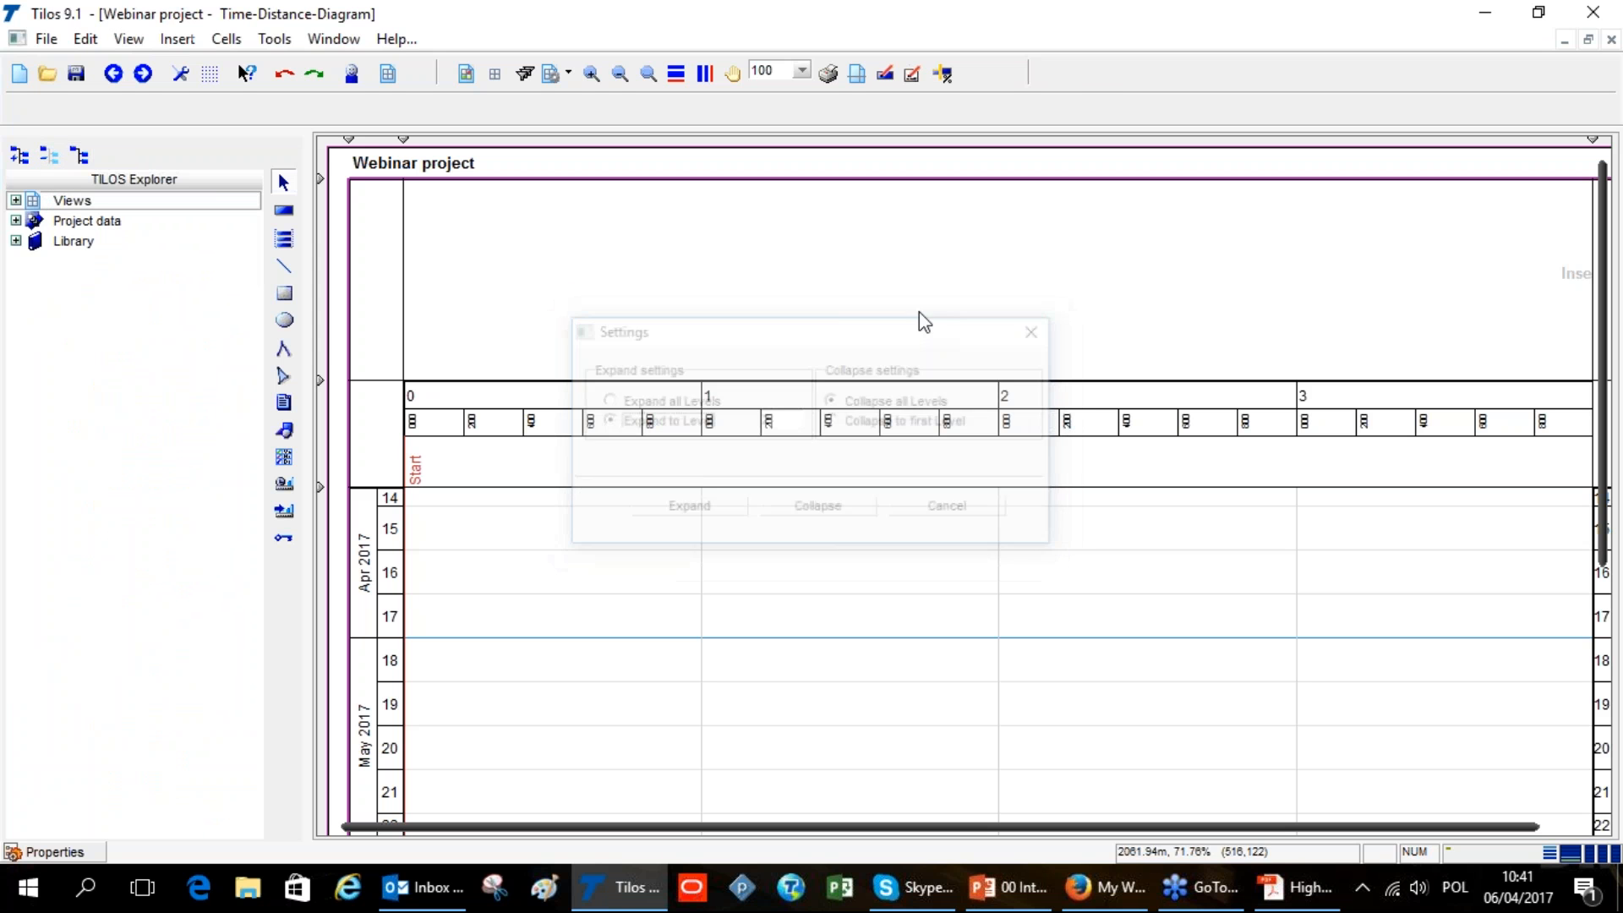
left_click(19, 156)
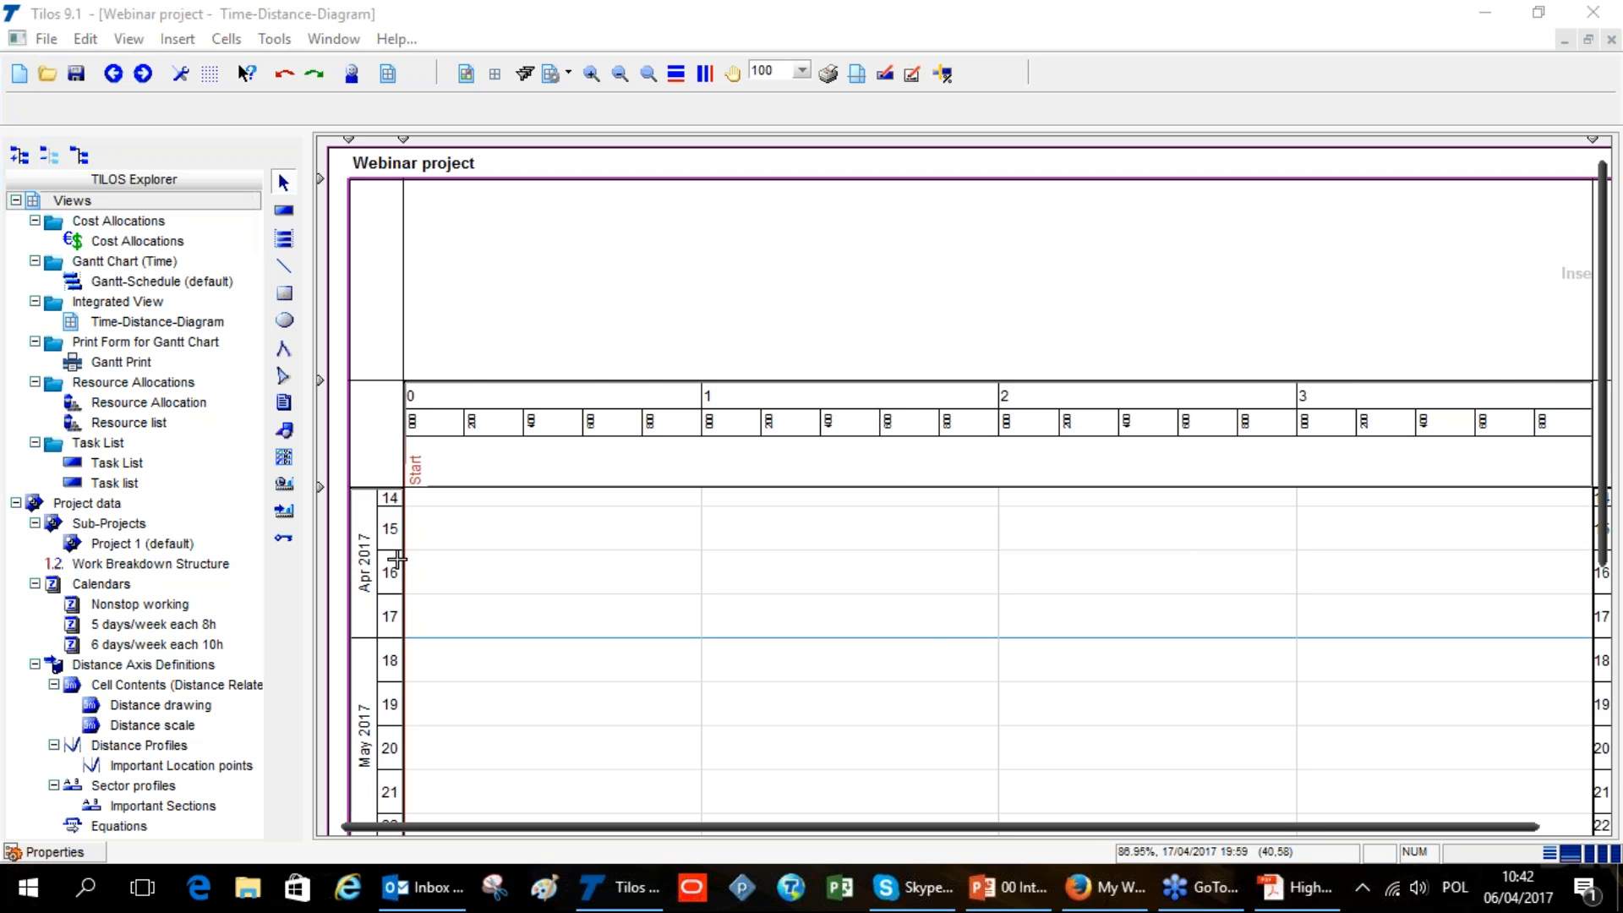
Select the main time-distance cell and examine its distance and time scales
scroll(384, 575, "down", 1)
scroll(385, 575, "down", 3)
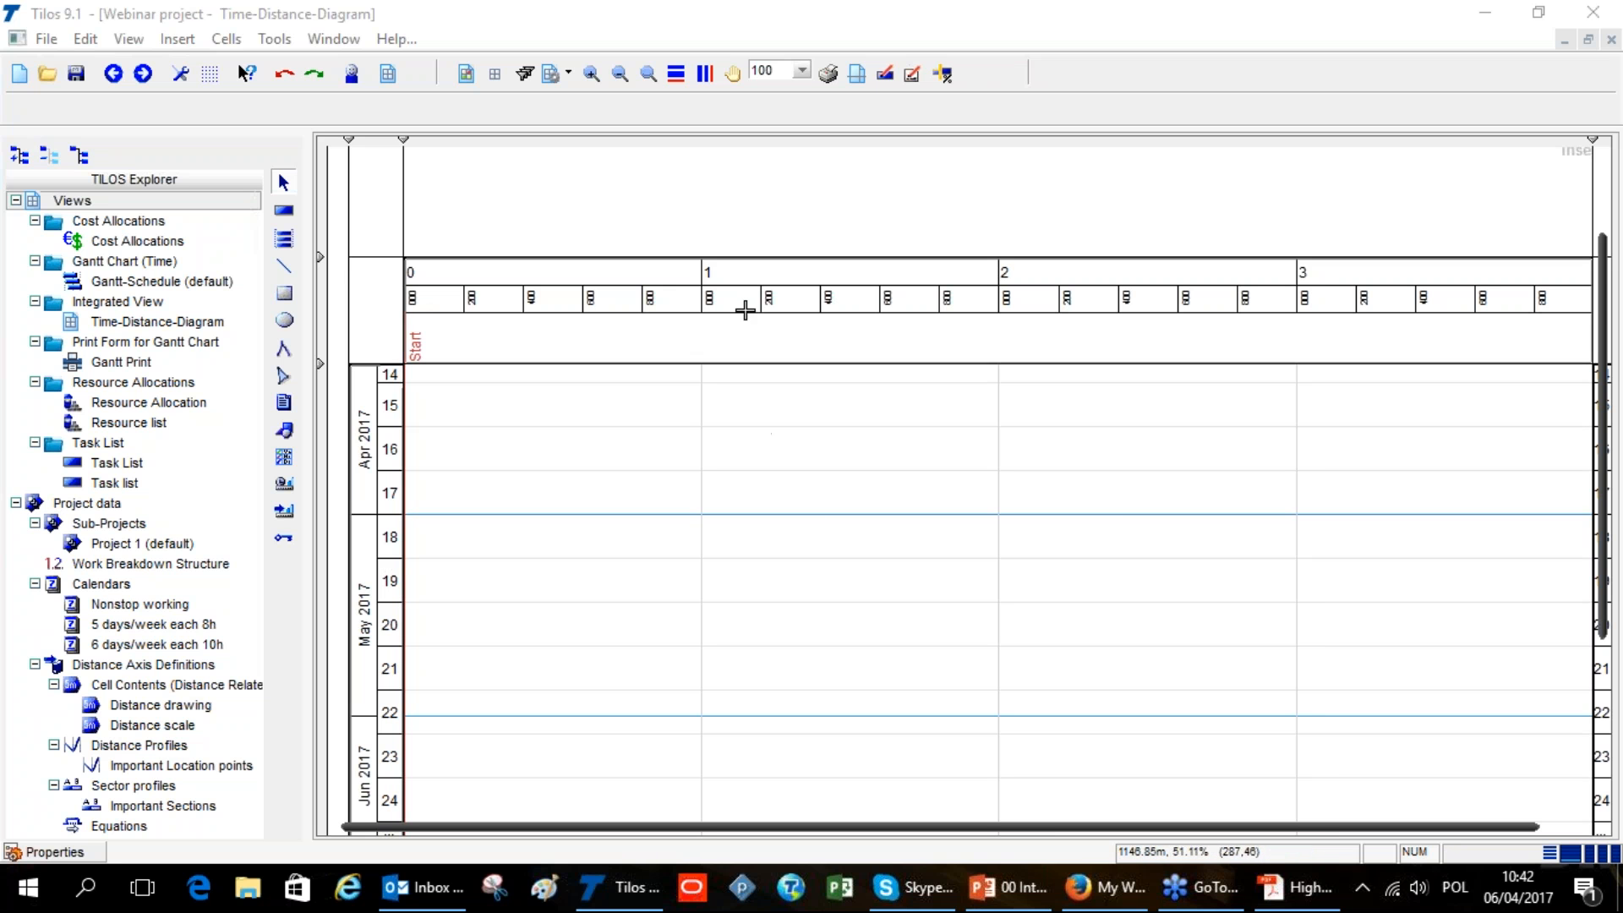
left_click(926, 538)
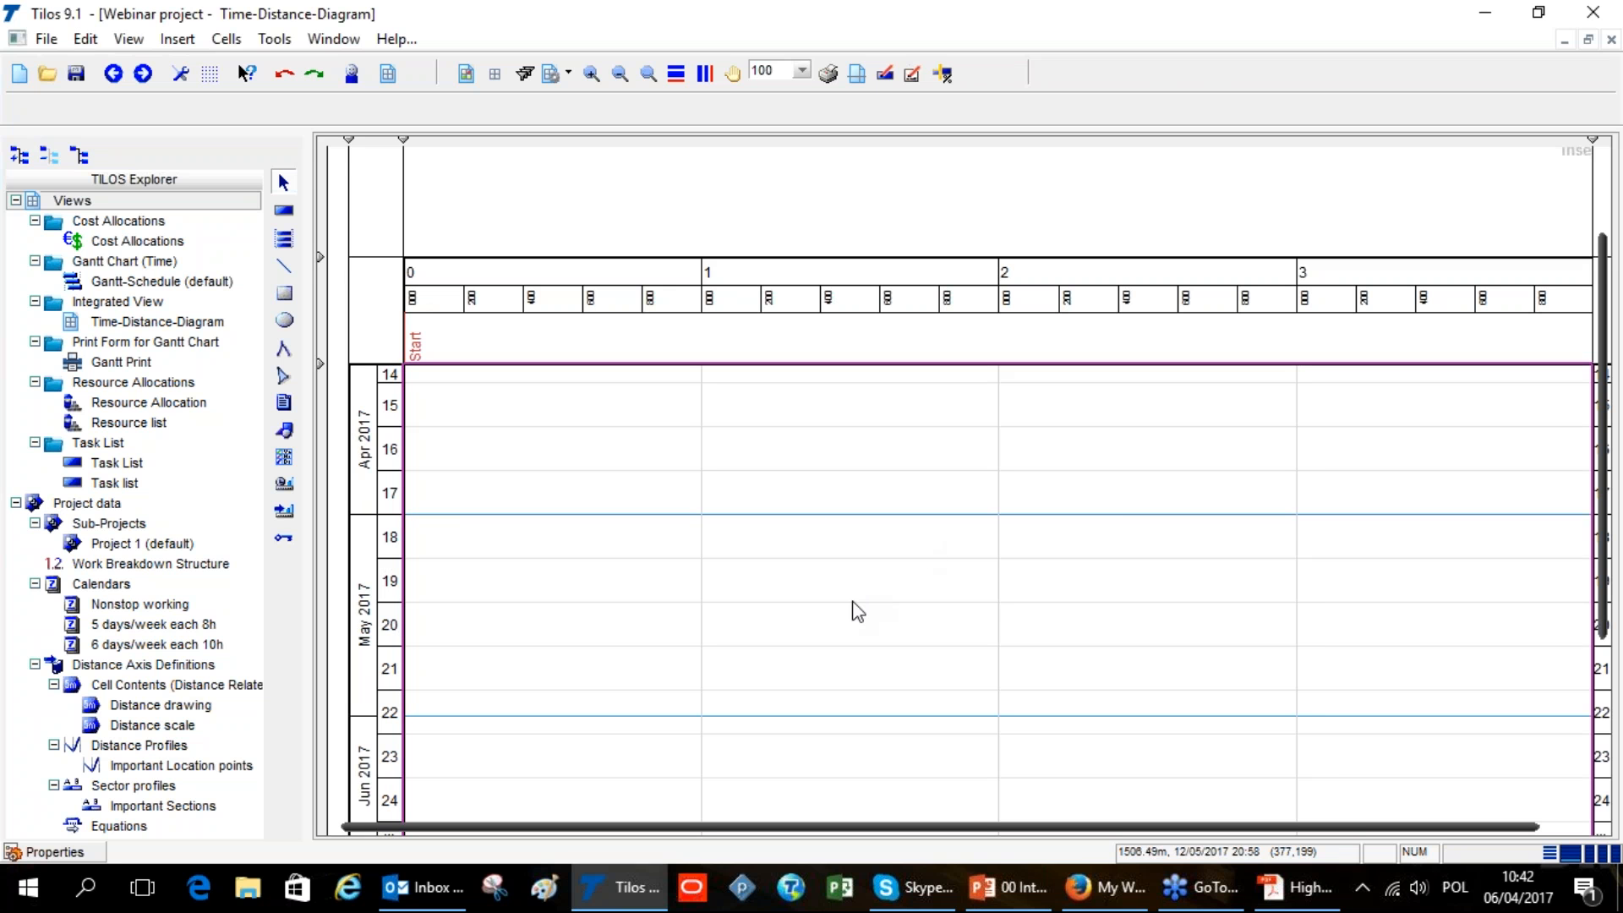
scroll(855, 611, "down", 3)
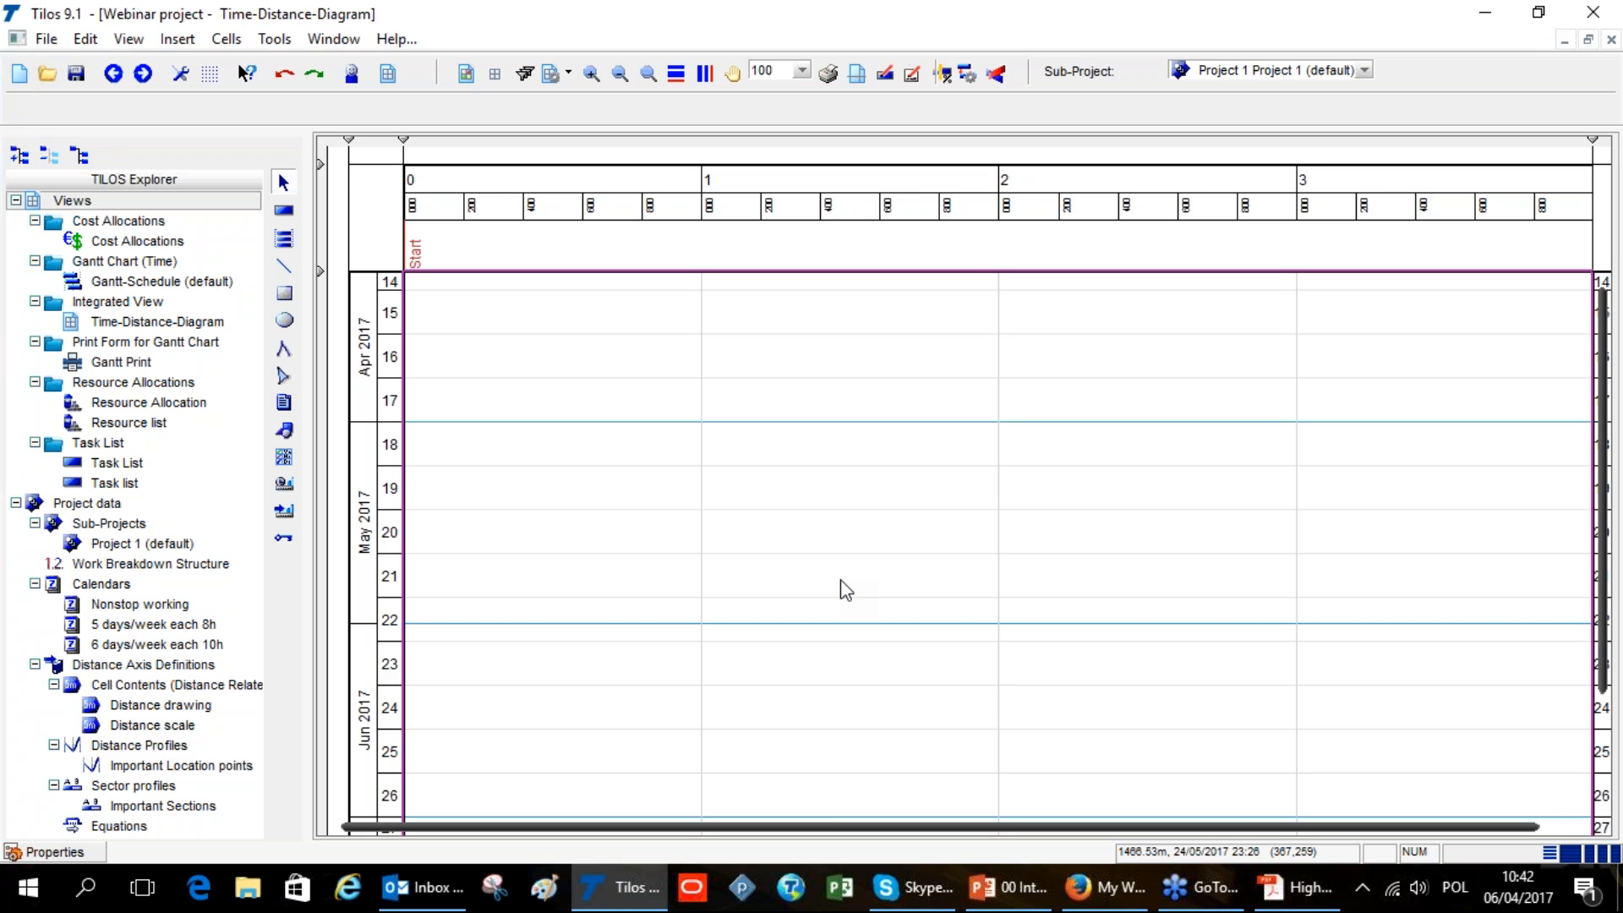
Show the diagram's cell structure, examine how the distance and time scale cells relate to the Project 1 cell, and return to the normal display
left_click(466, 74)
scroll(787, 580, "up", 3)
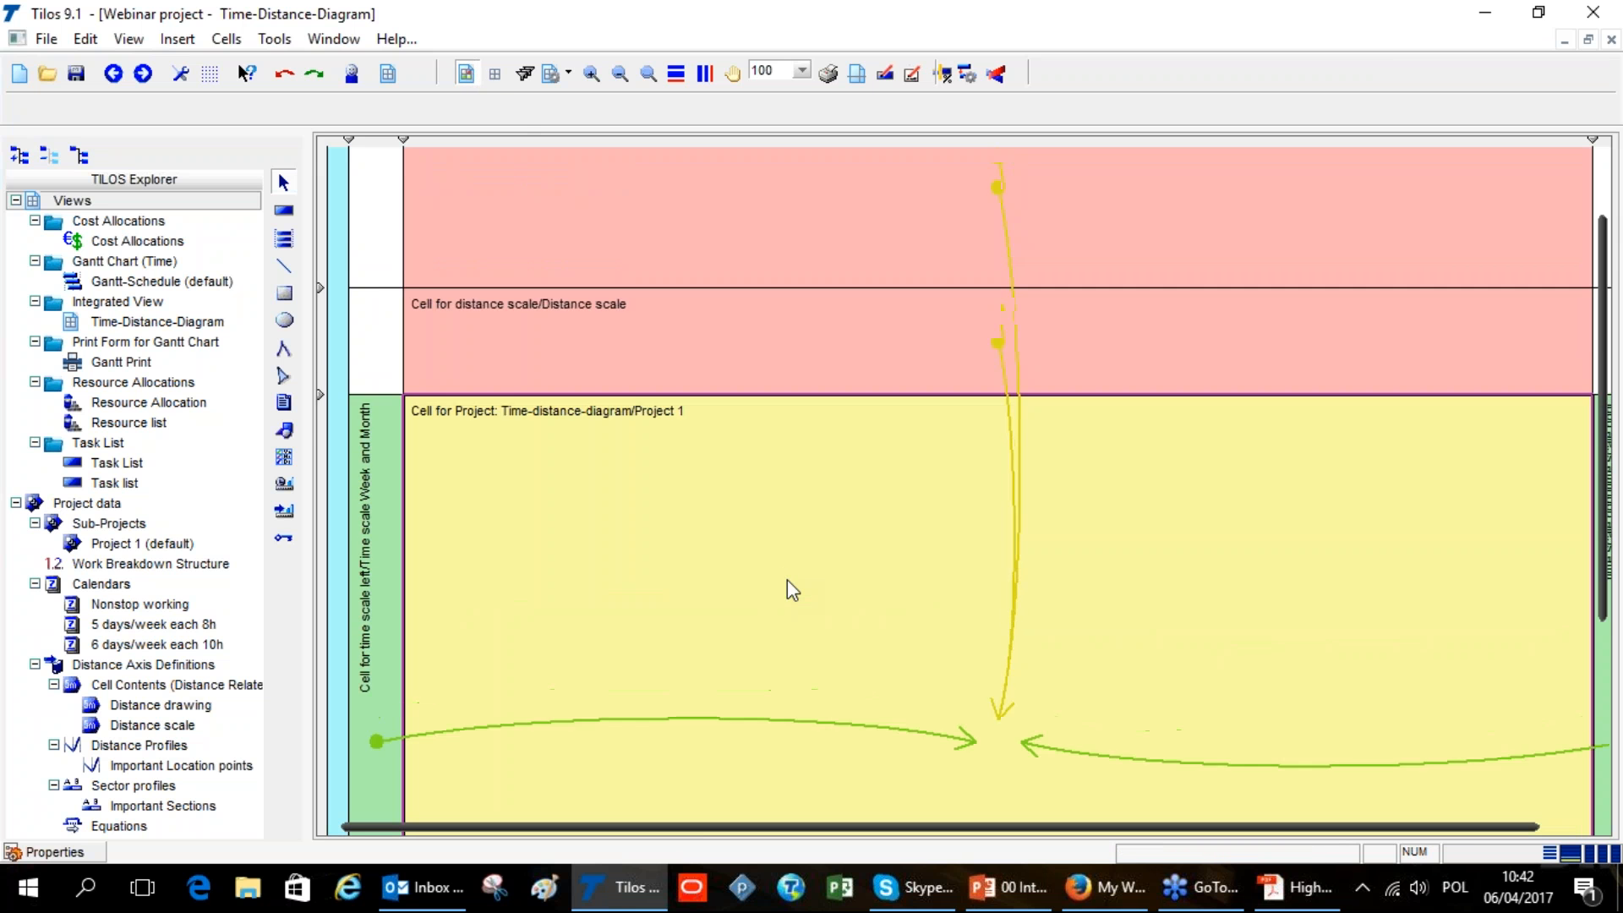
scroll(788, 585, "down", 2)
scroll(788, 586, "up", 4)
scroll(788, 587, "down", 2)
scroll(787, 586, "down", 3)
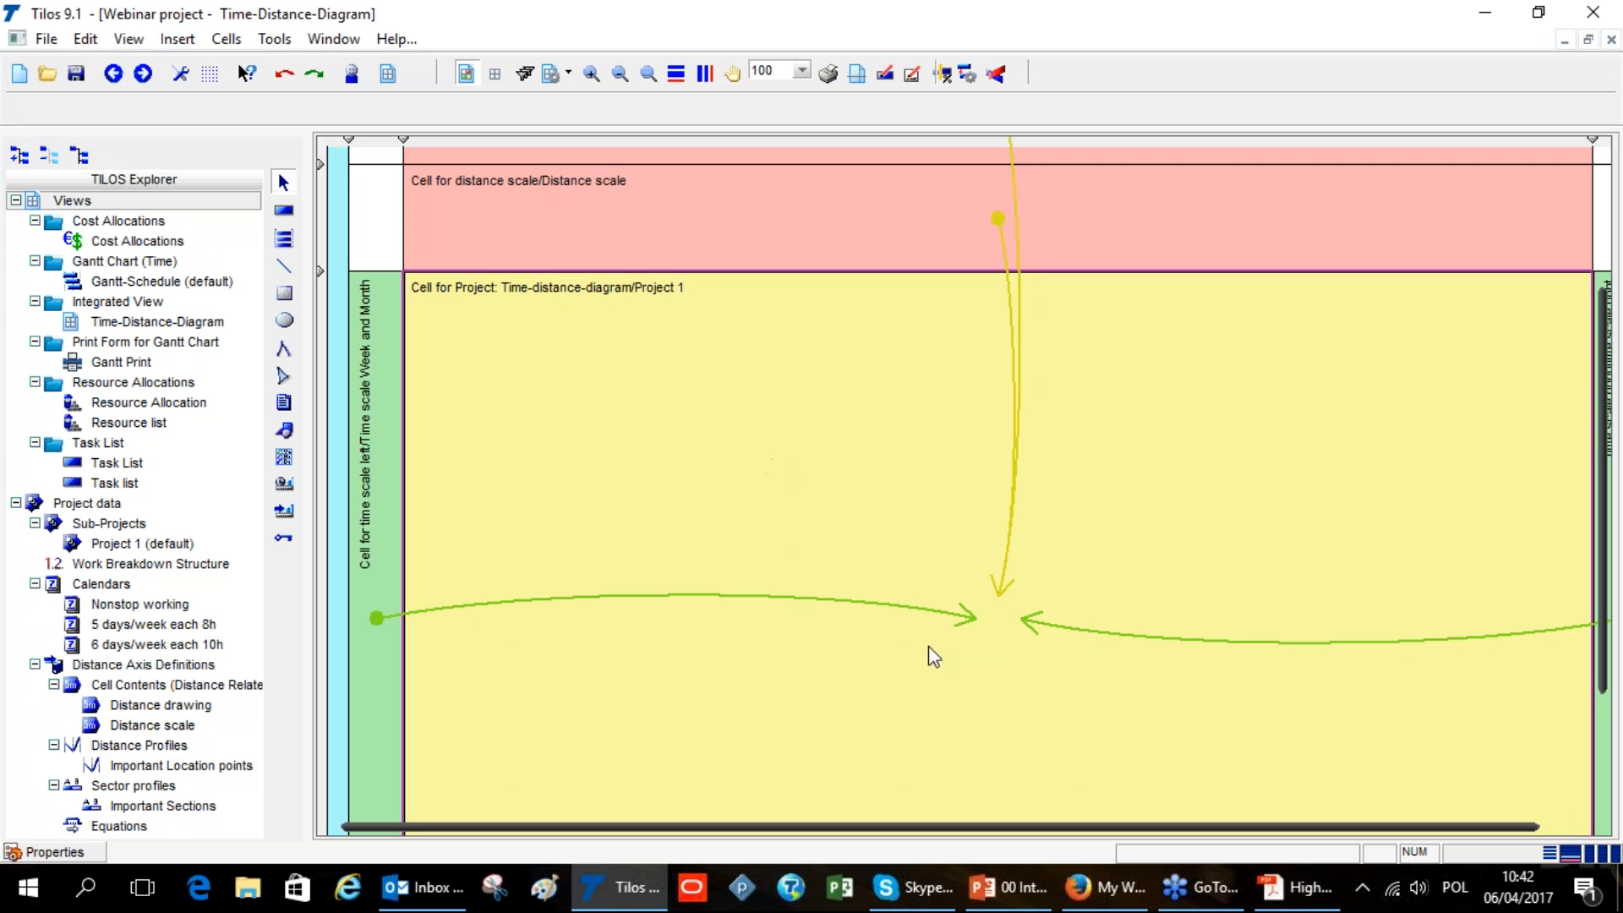
scroll(926, 300, "up", 2)
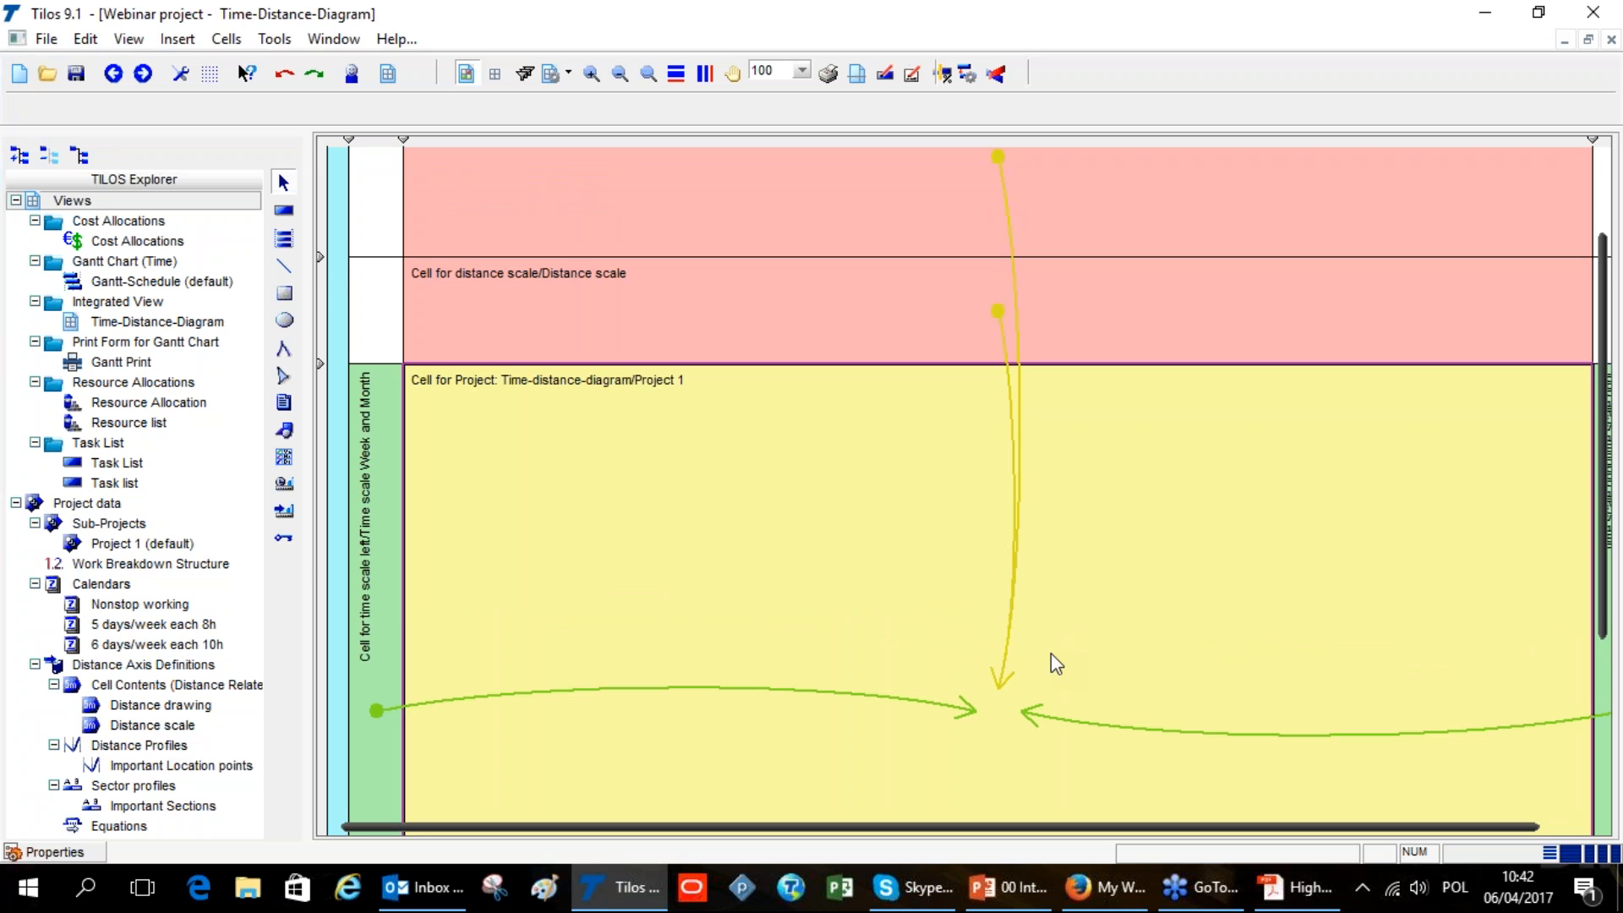
scroll(1051, 652, "down", 2)
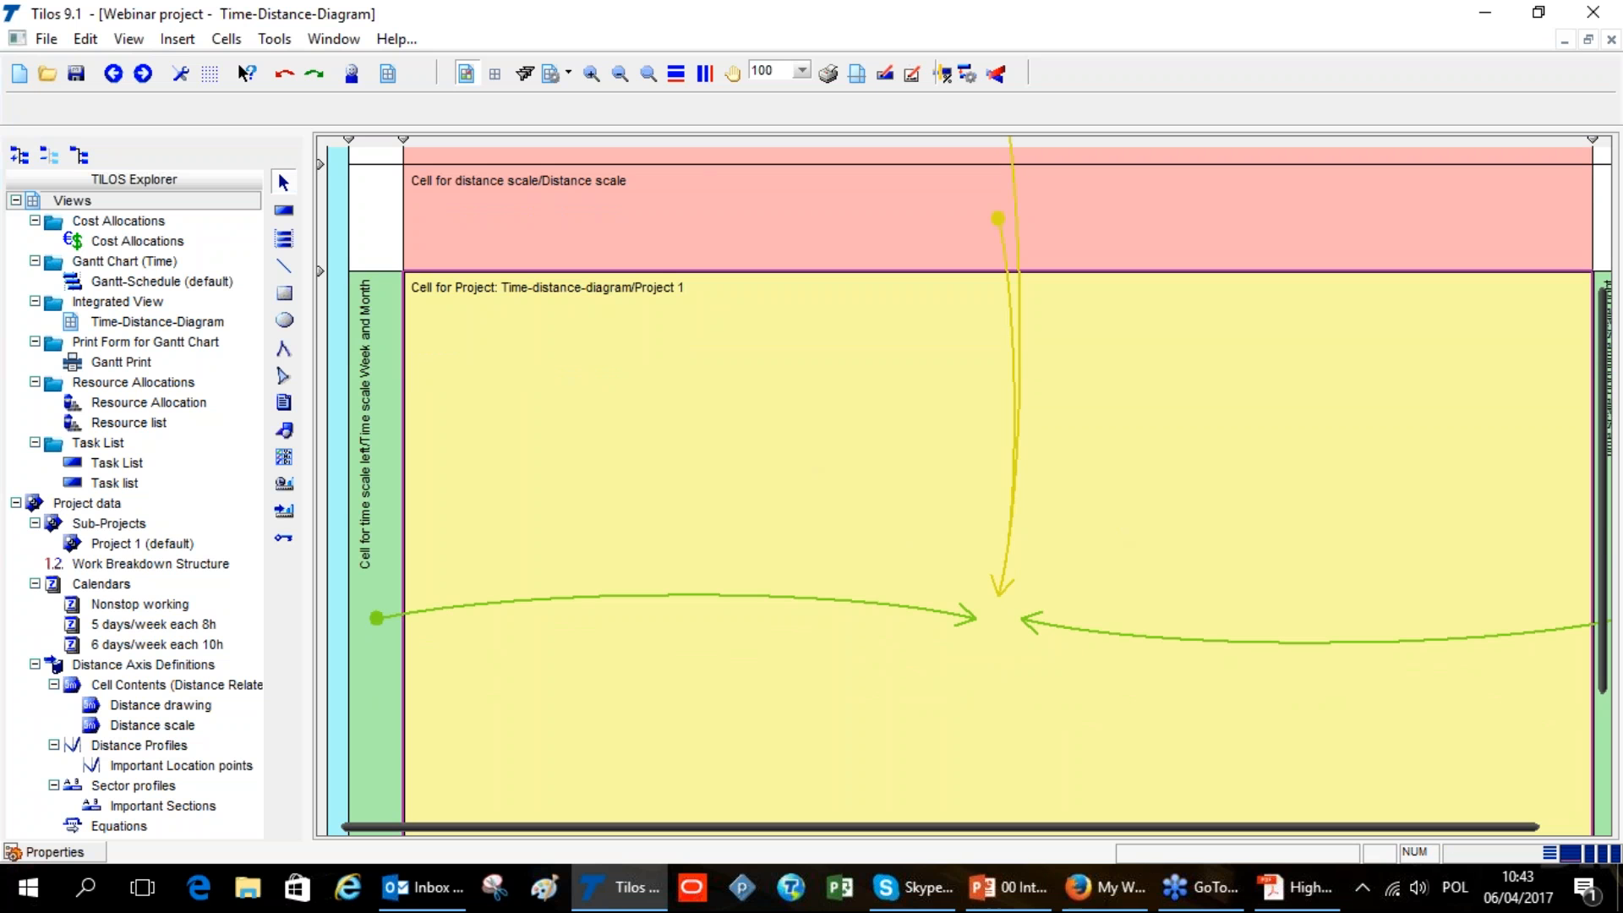
left_click(465, 75)
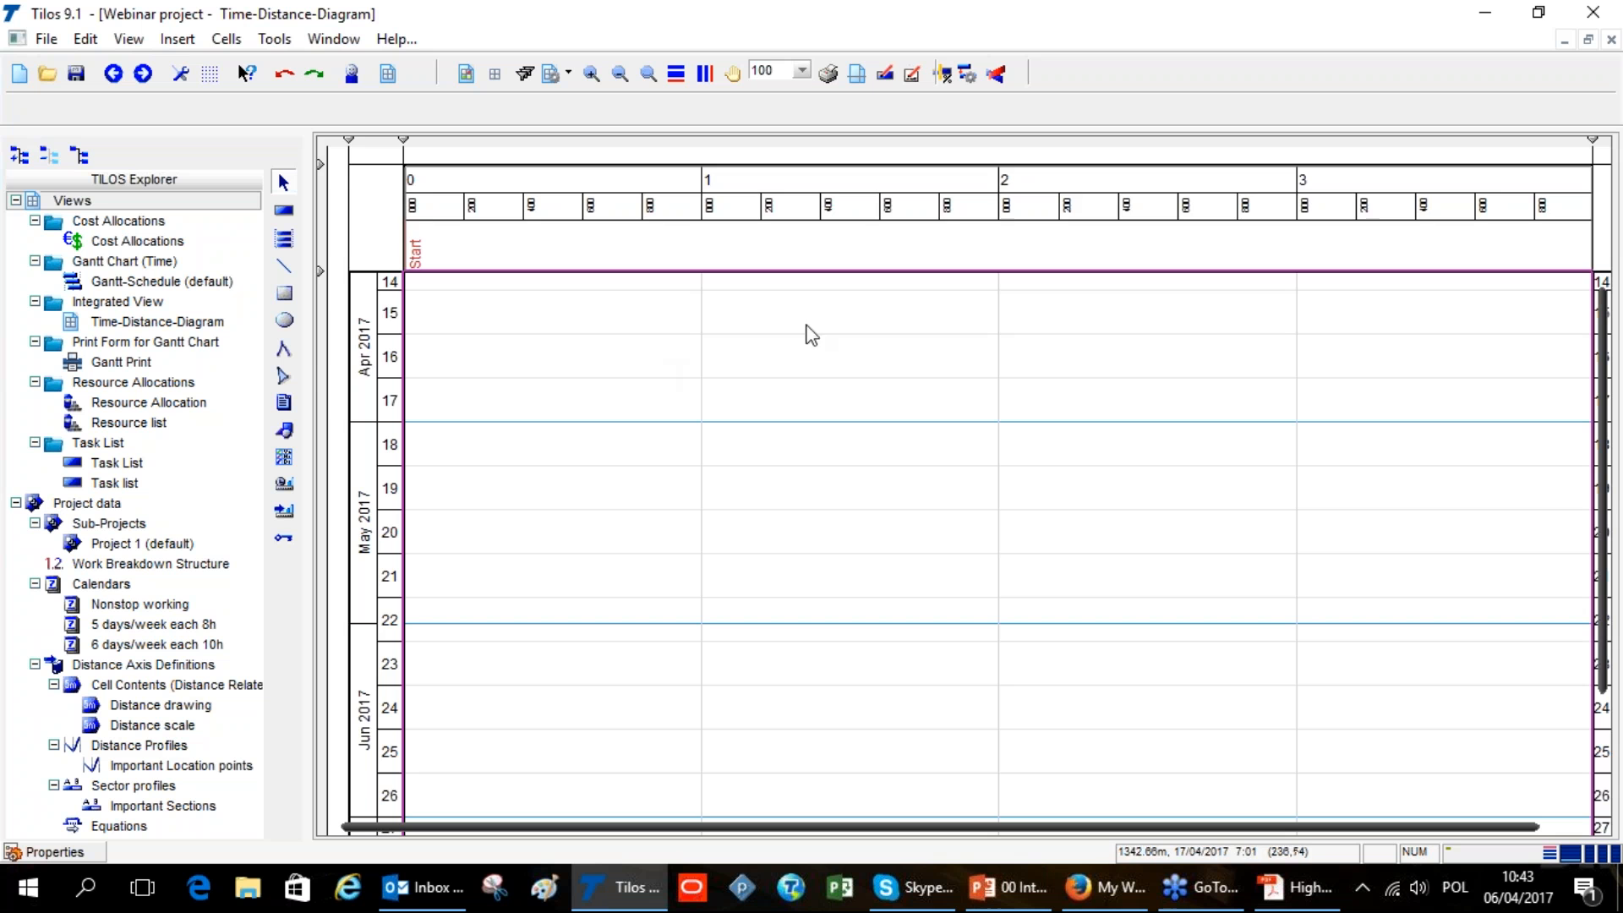
scroll(737, 513, "up", 3)
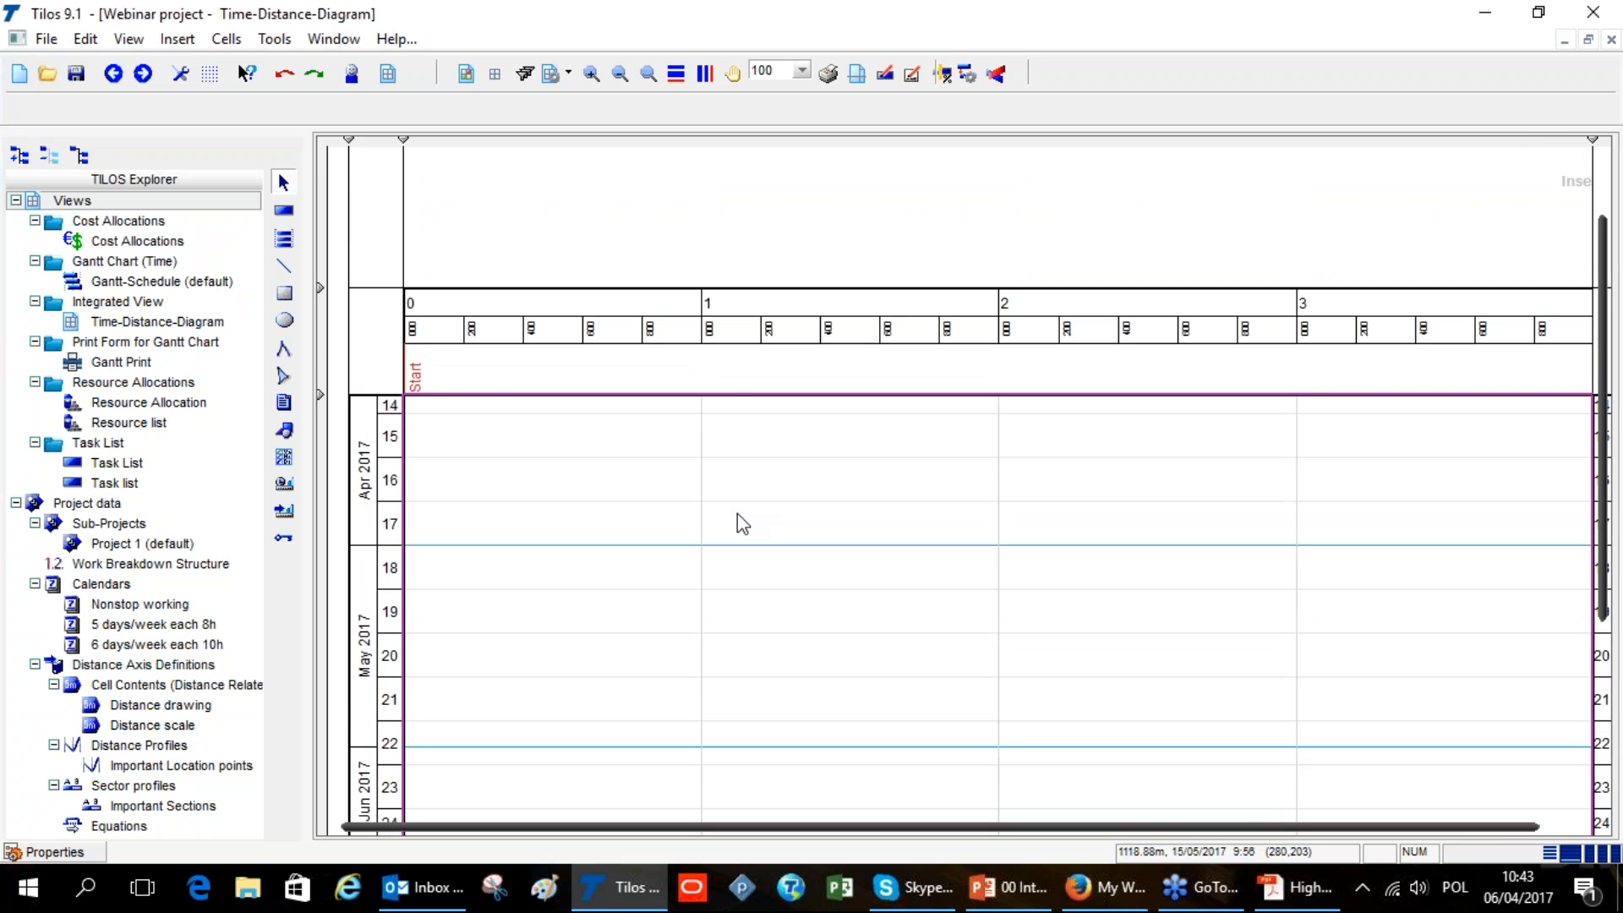
Start inserting a task and choose the Top soil stripping template from the Earth works library group
left_click(1542, 161)
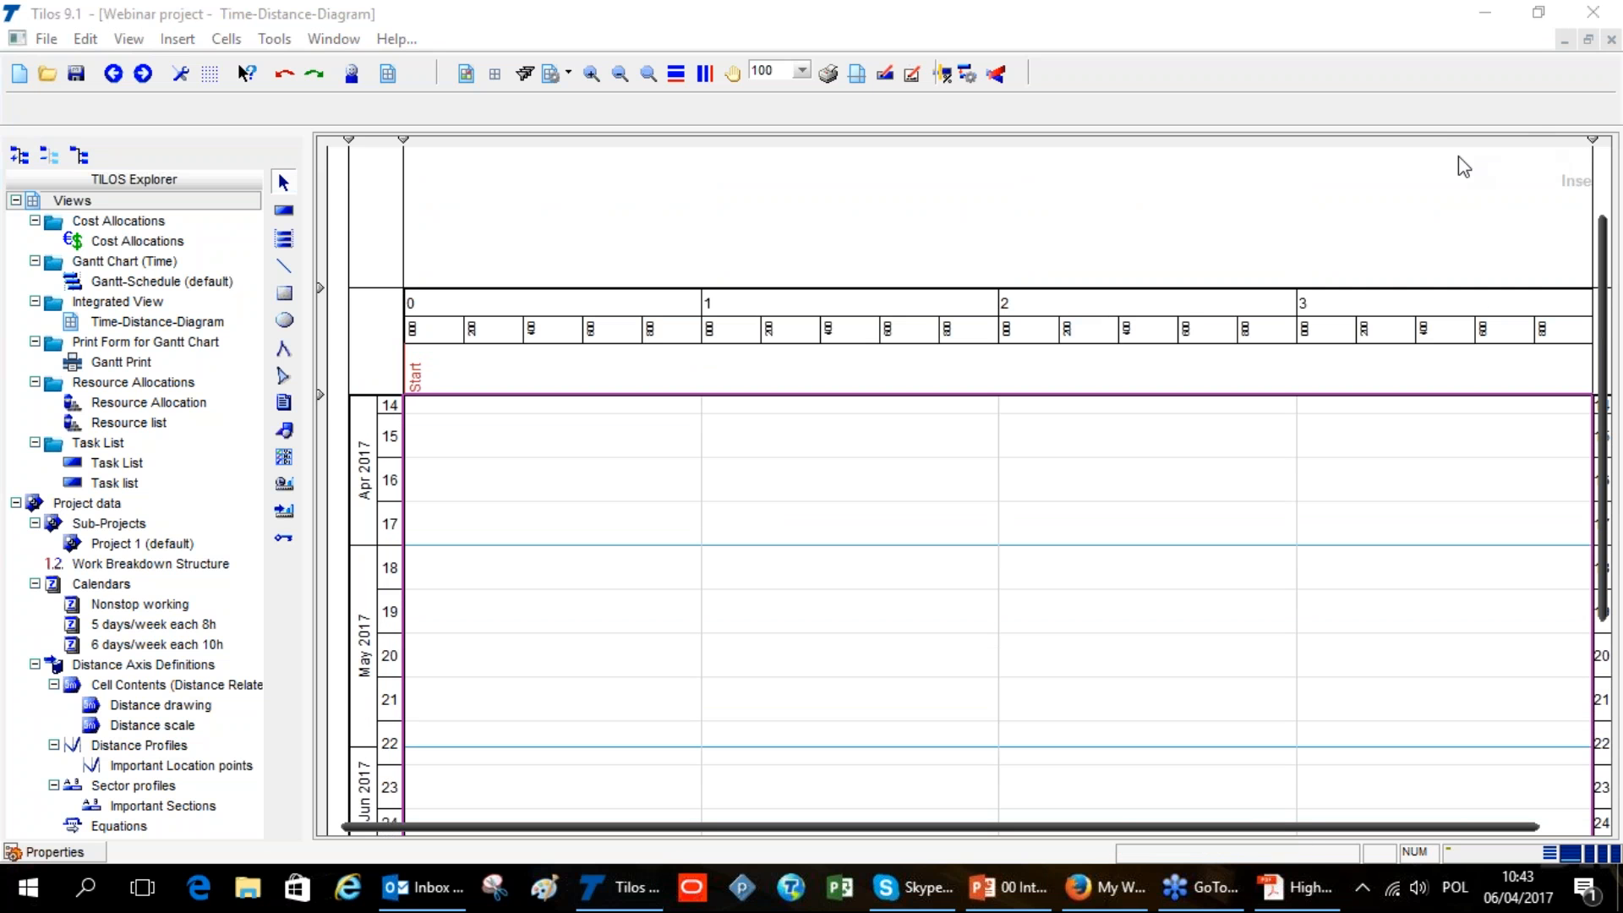
left_click(284, 212)
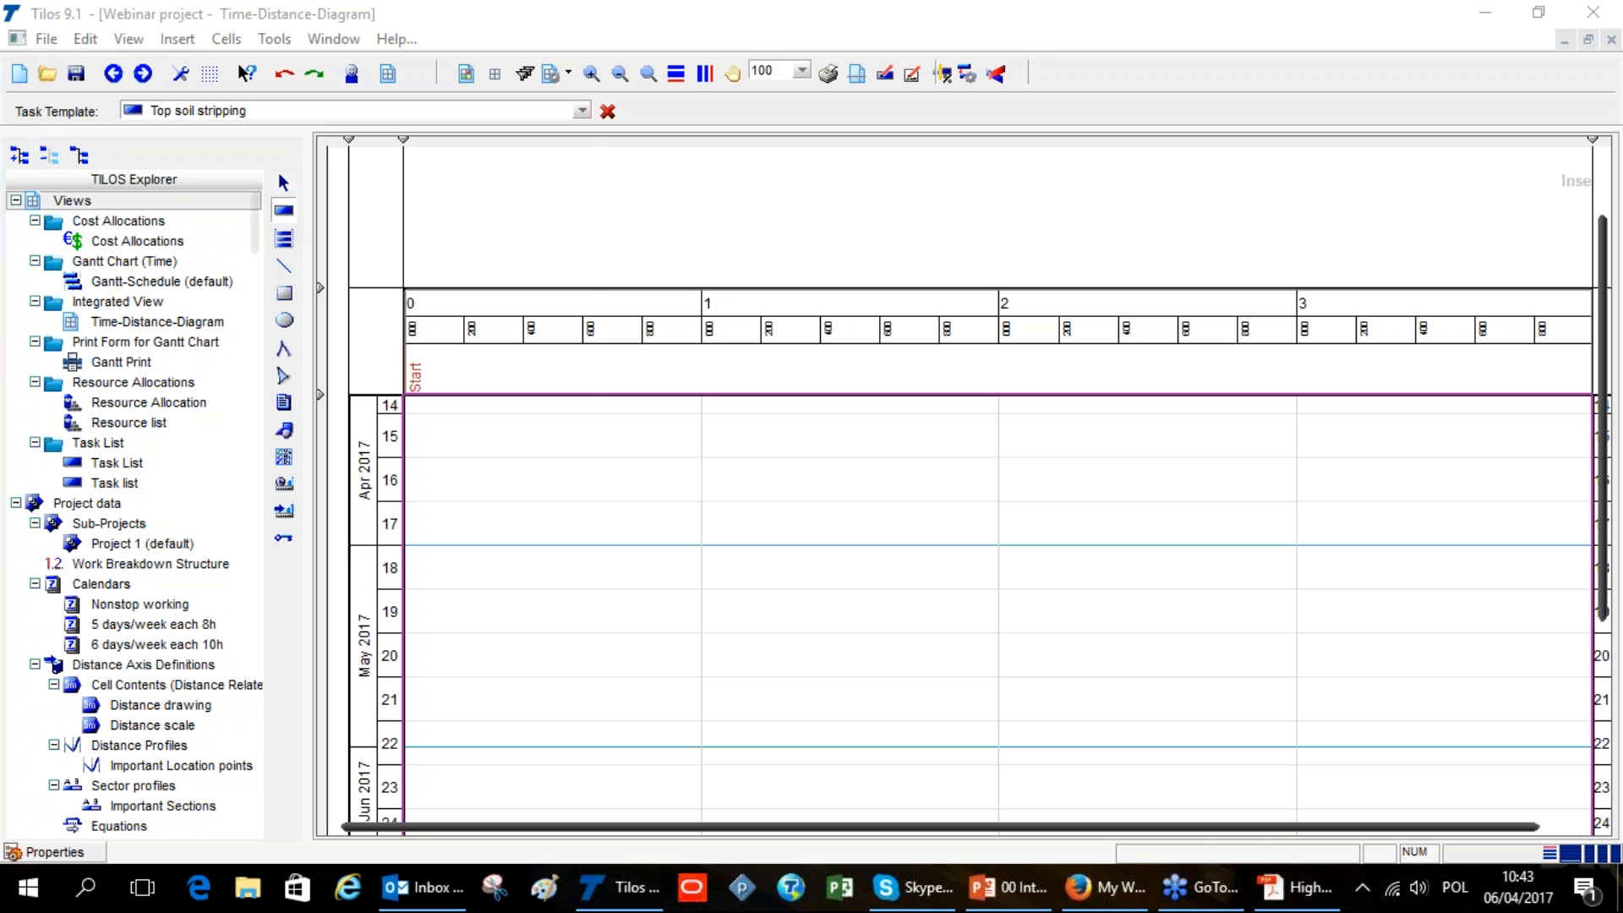
left_click(582, 110)
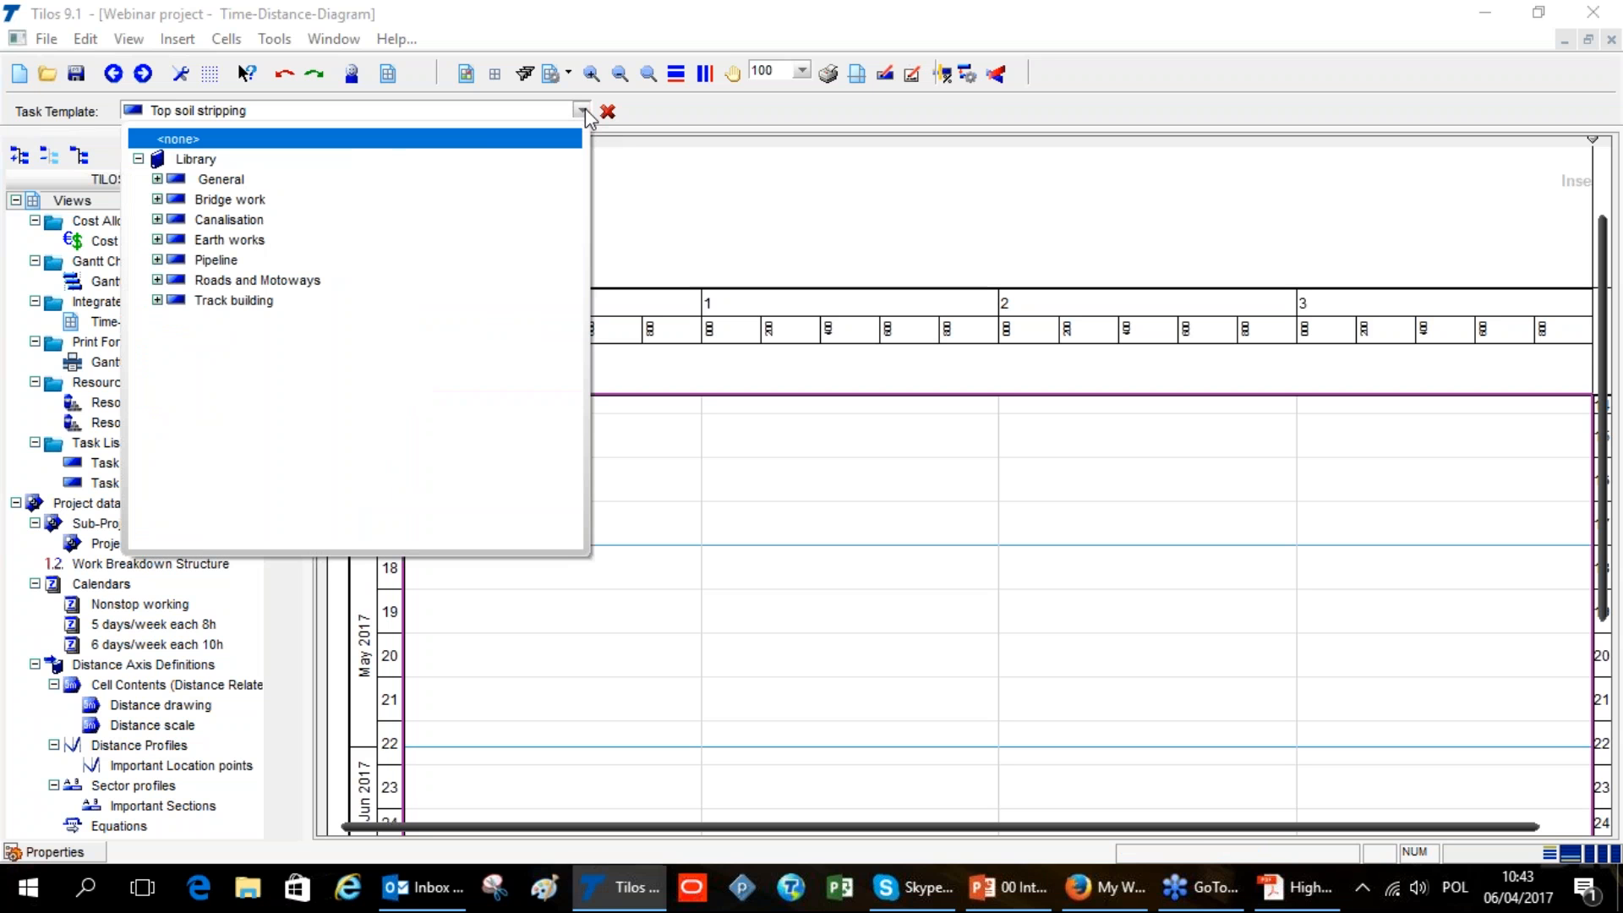
left_click(157, 239)
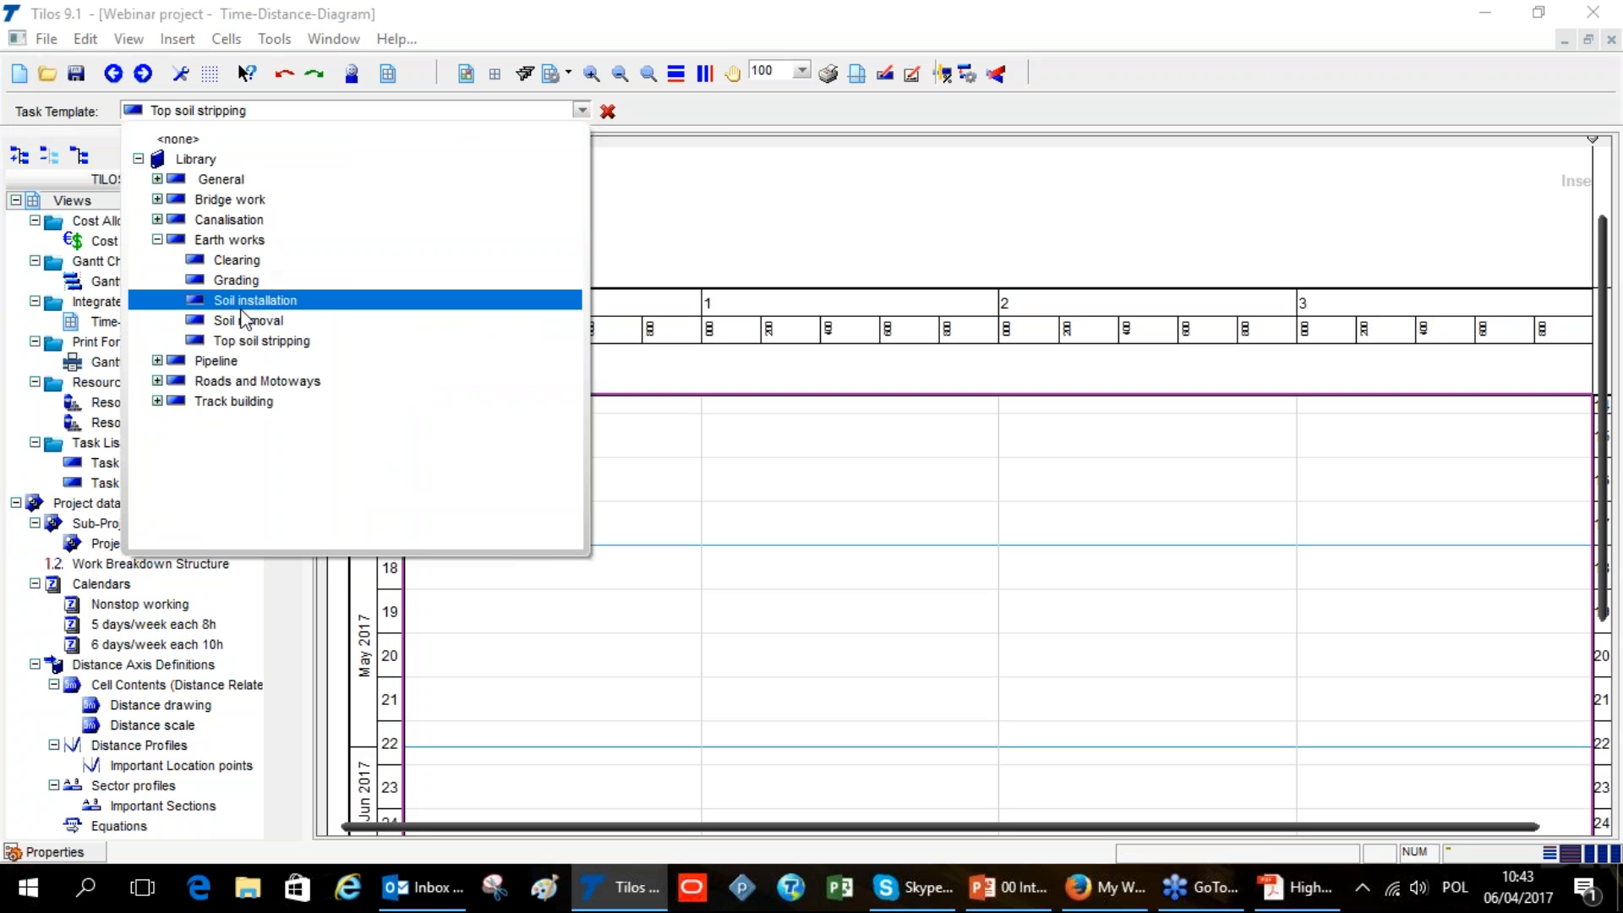
left_click(272, 341)
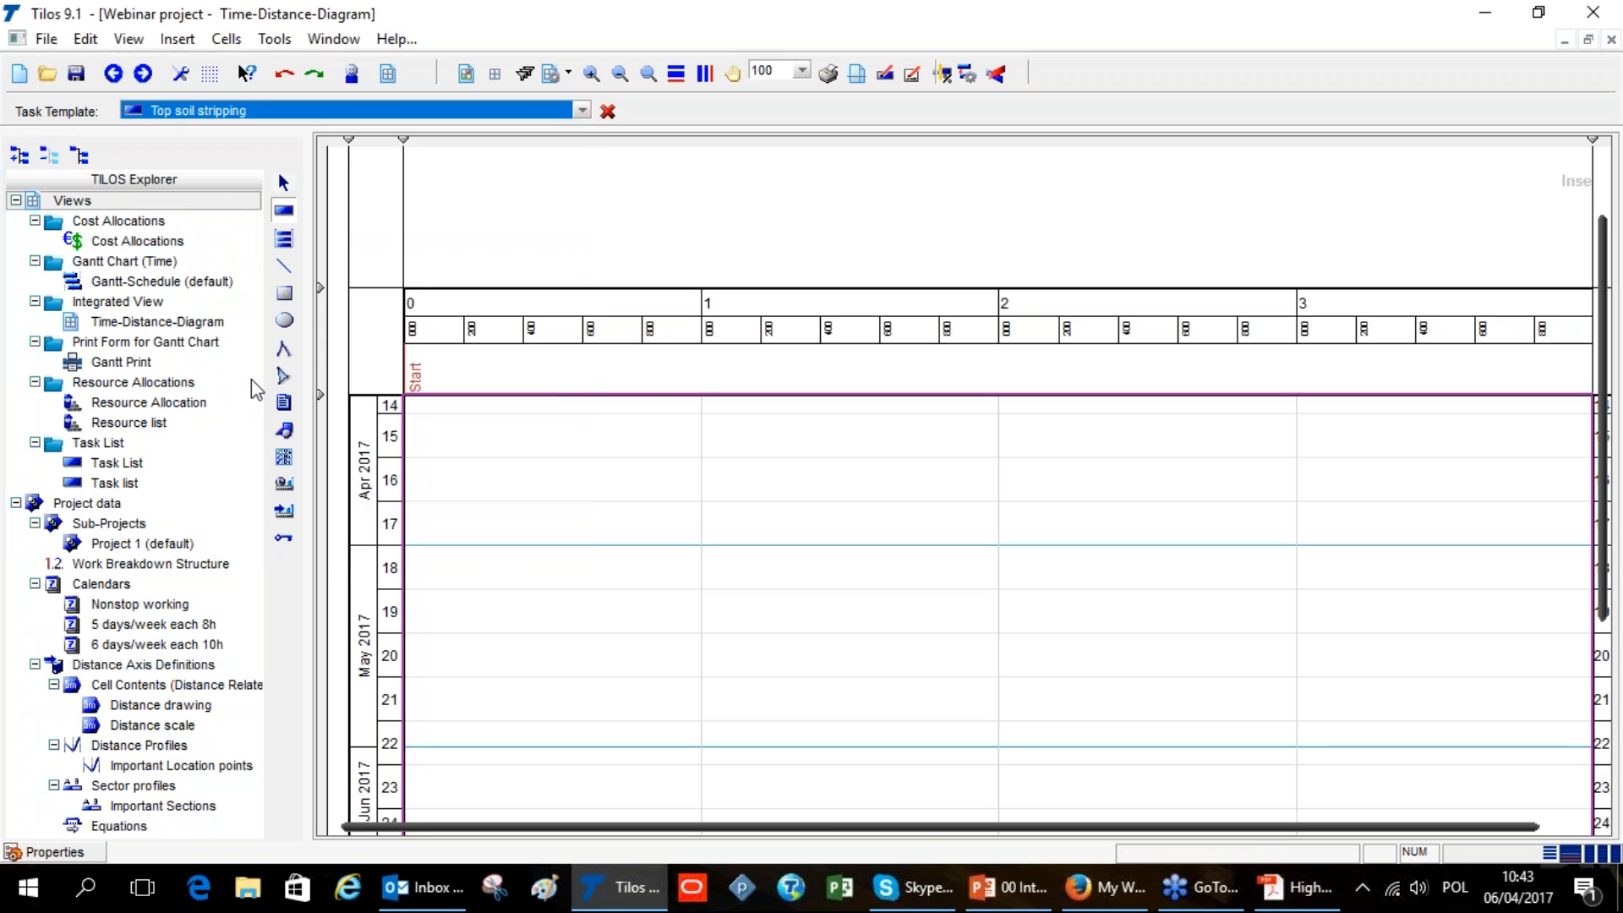
Look through the task templates under Library in the TILOS Explorer and pick the Piles template from Multi segment bridges
scroll(193, 431, "down", 18)
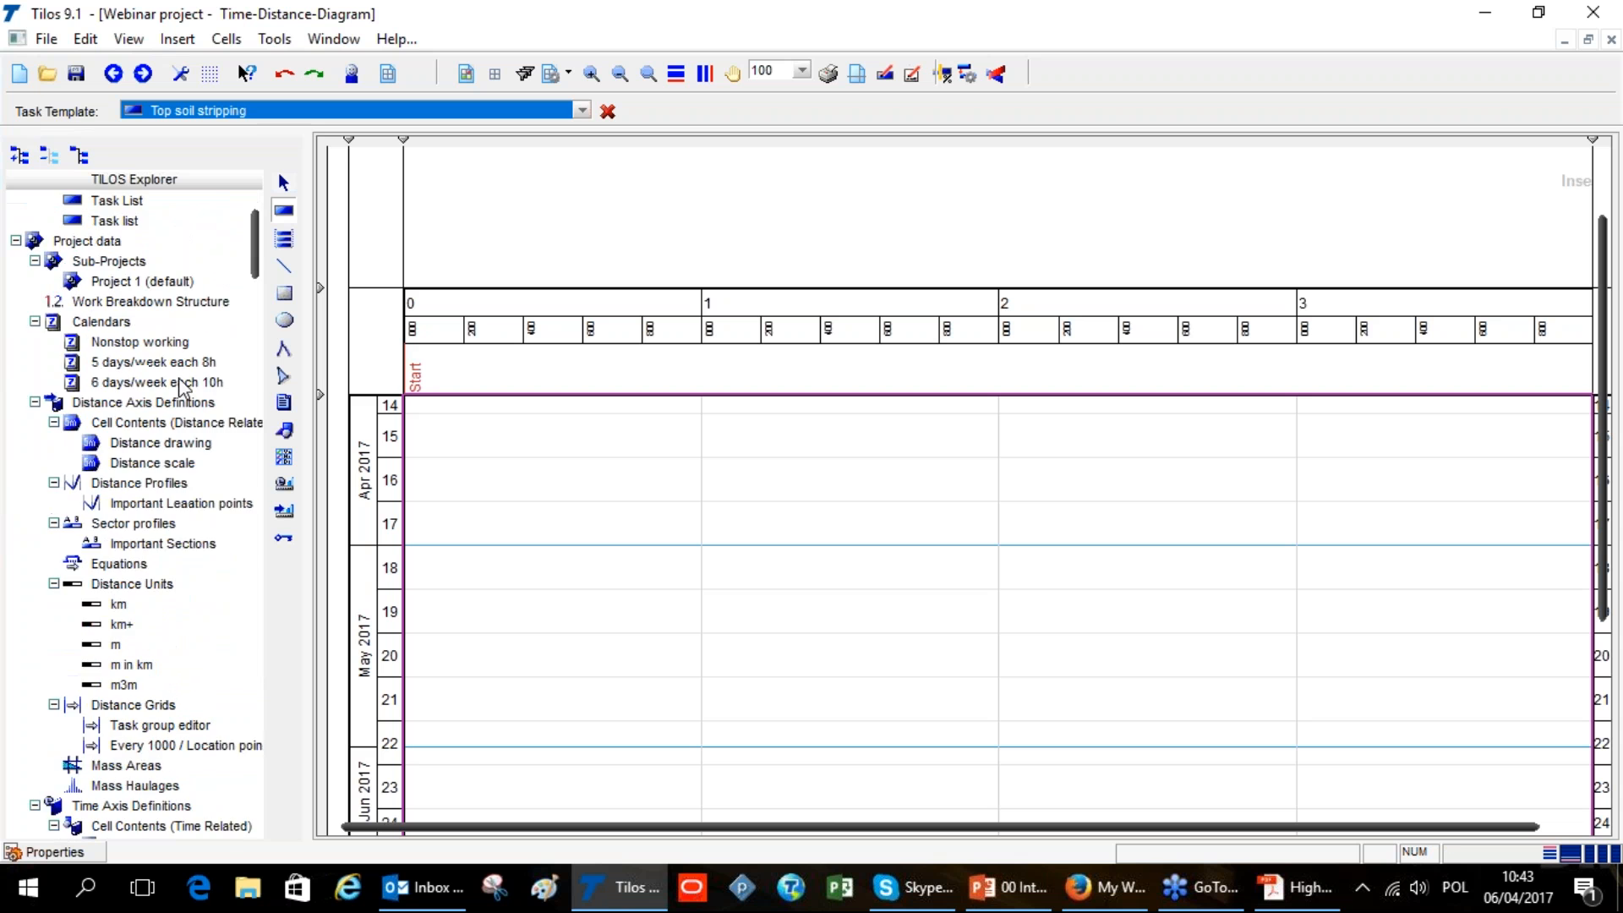
scroll(192, 431, "down", 7)
scroll(190, 435, "up", 3)
scroll(173, 461, "up", 1)
left_click(78, 373)
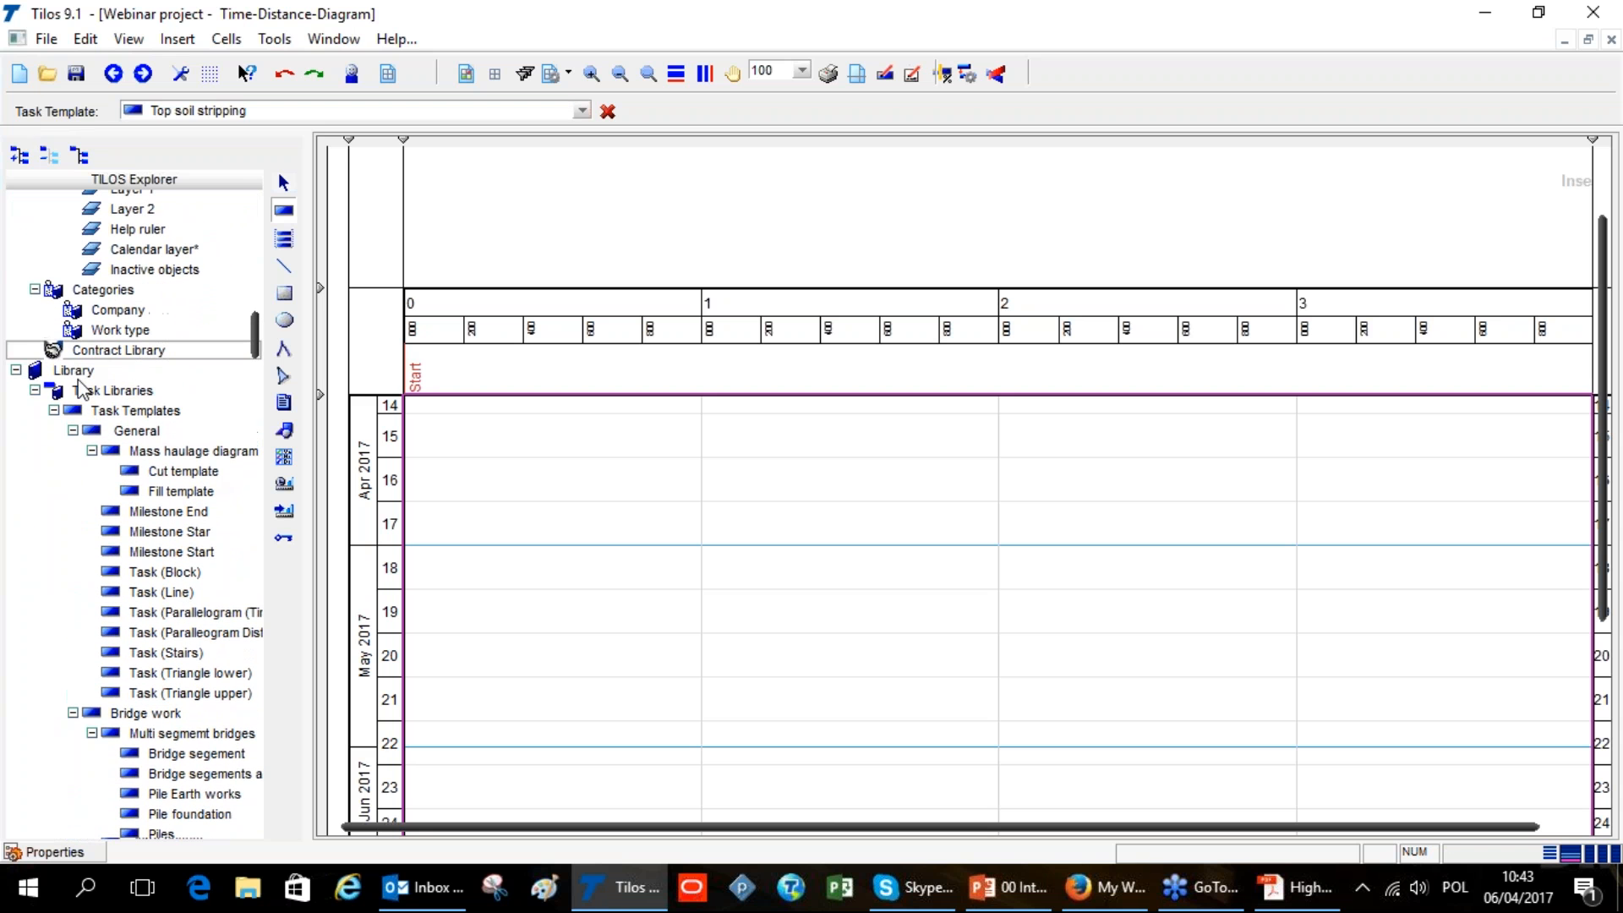
left_click(155, 409)
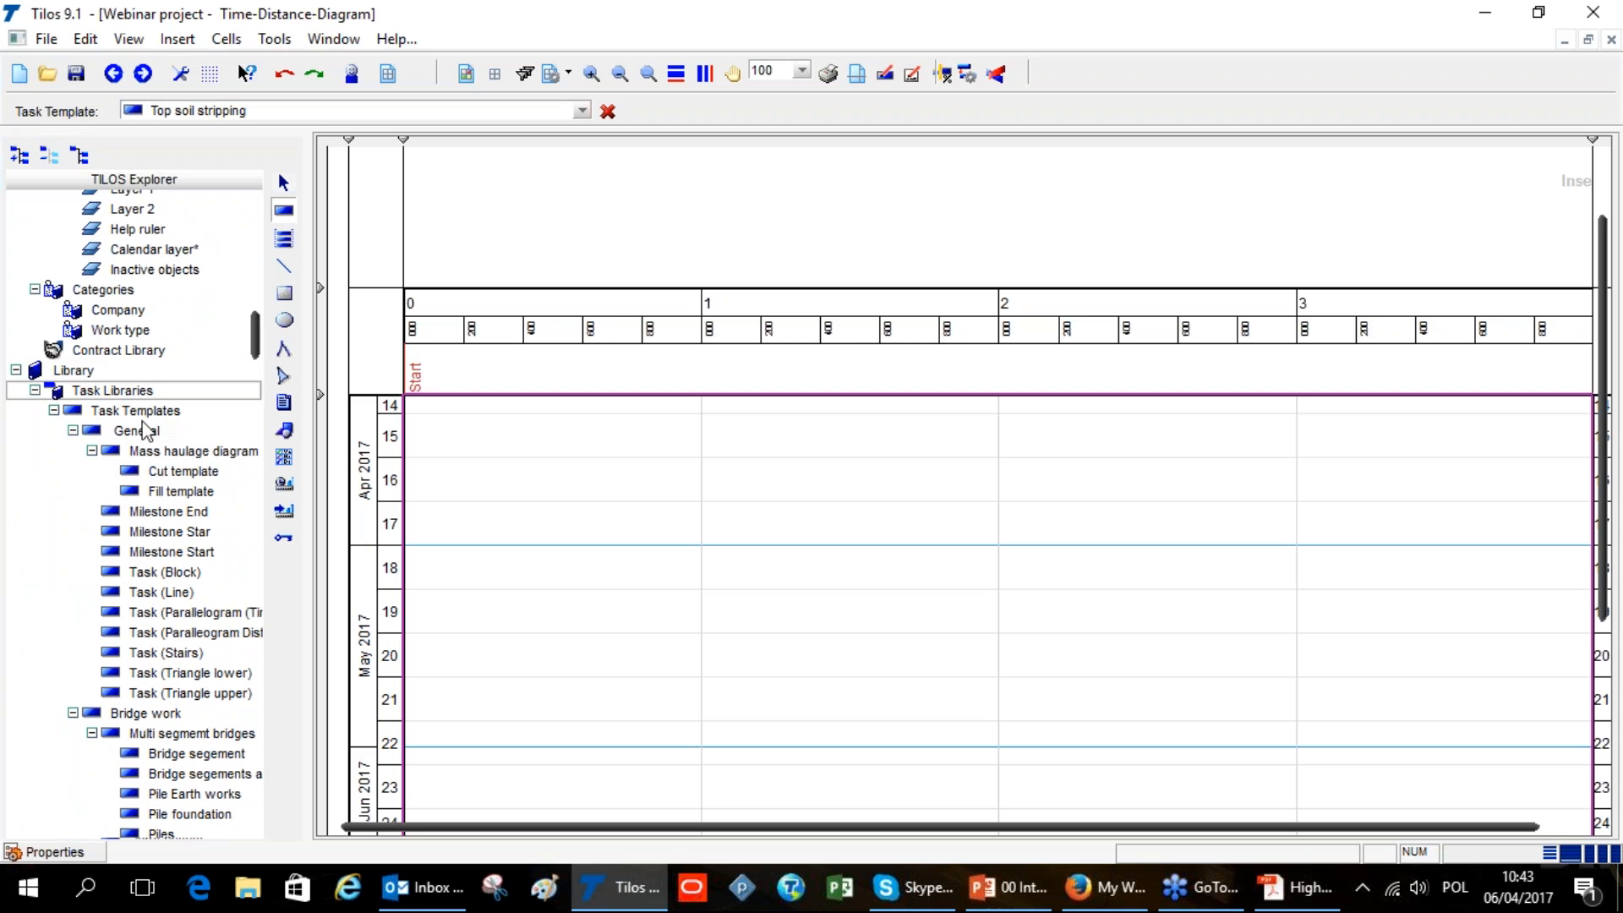
scroll(158, 425, "down", 4)
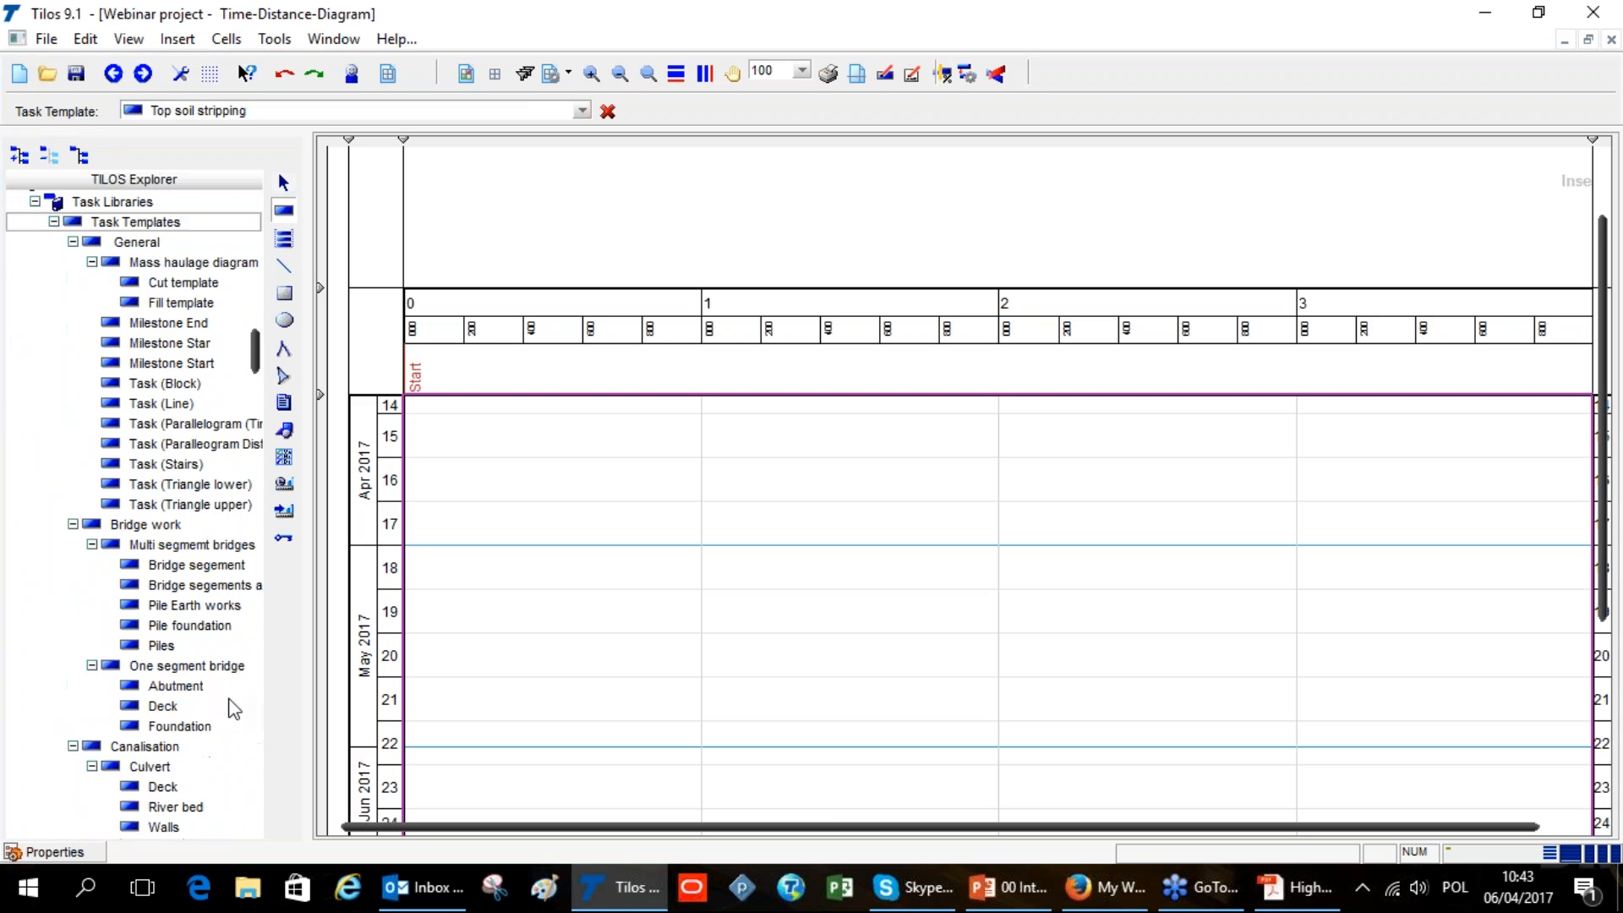
left_click(186, 612)
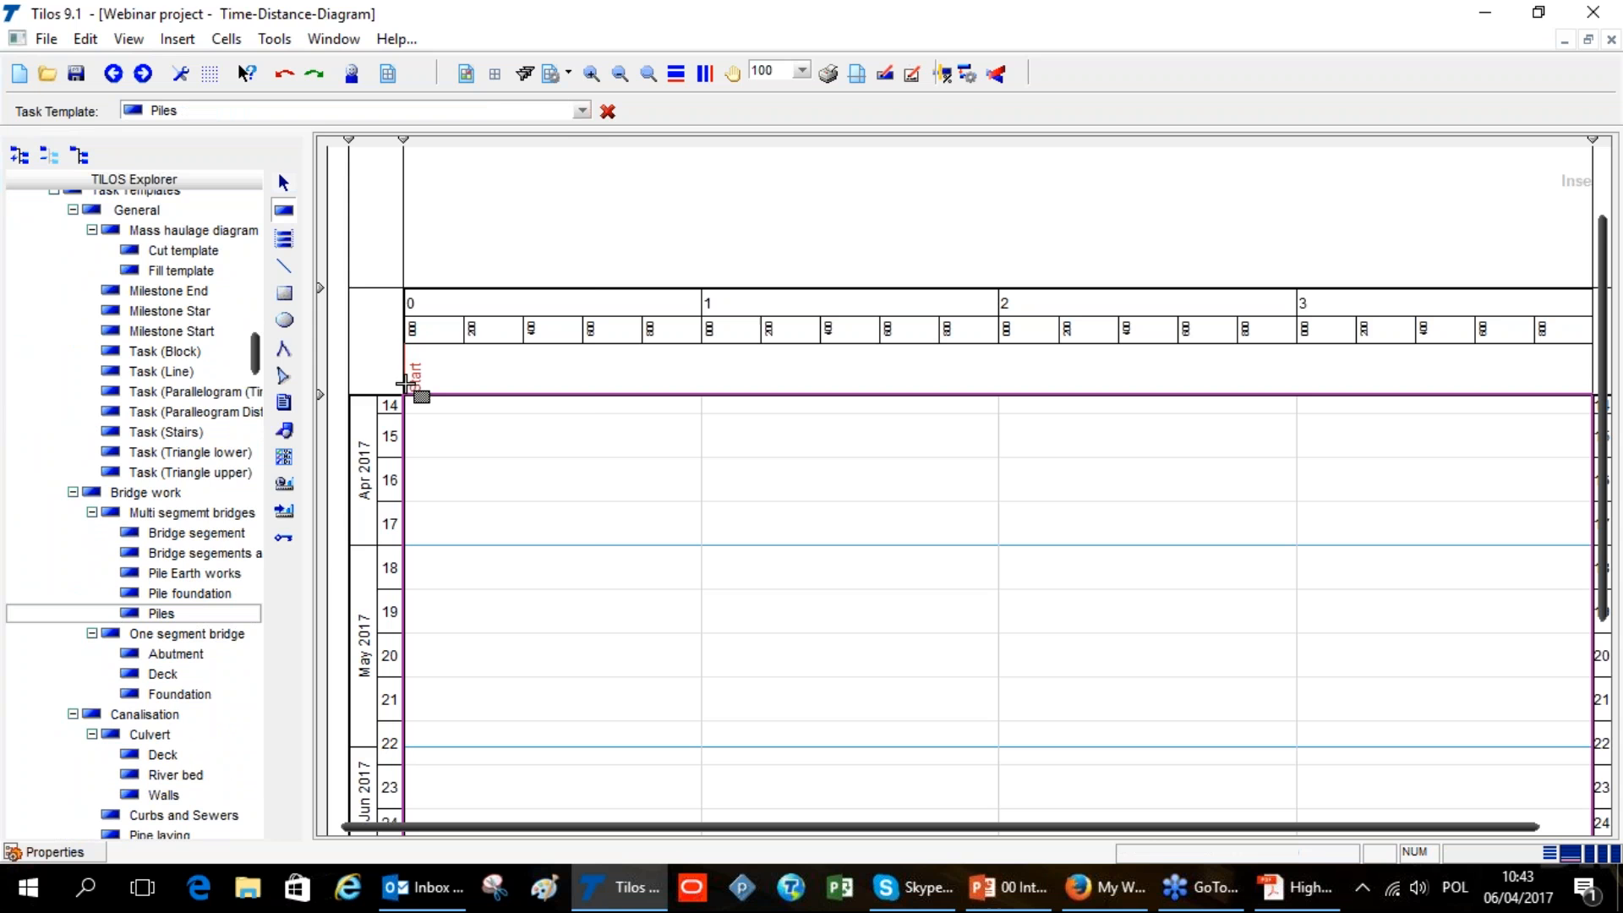
Choose the Top soil stripping template again and draw its task line from 4,000 to 0 m, running from 10/04/2017 to 01/05/2017
left_click(582, 112)
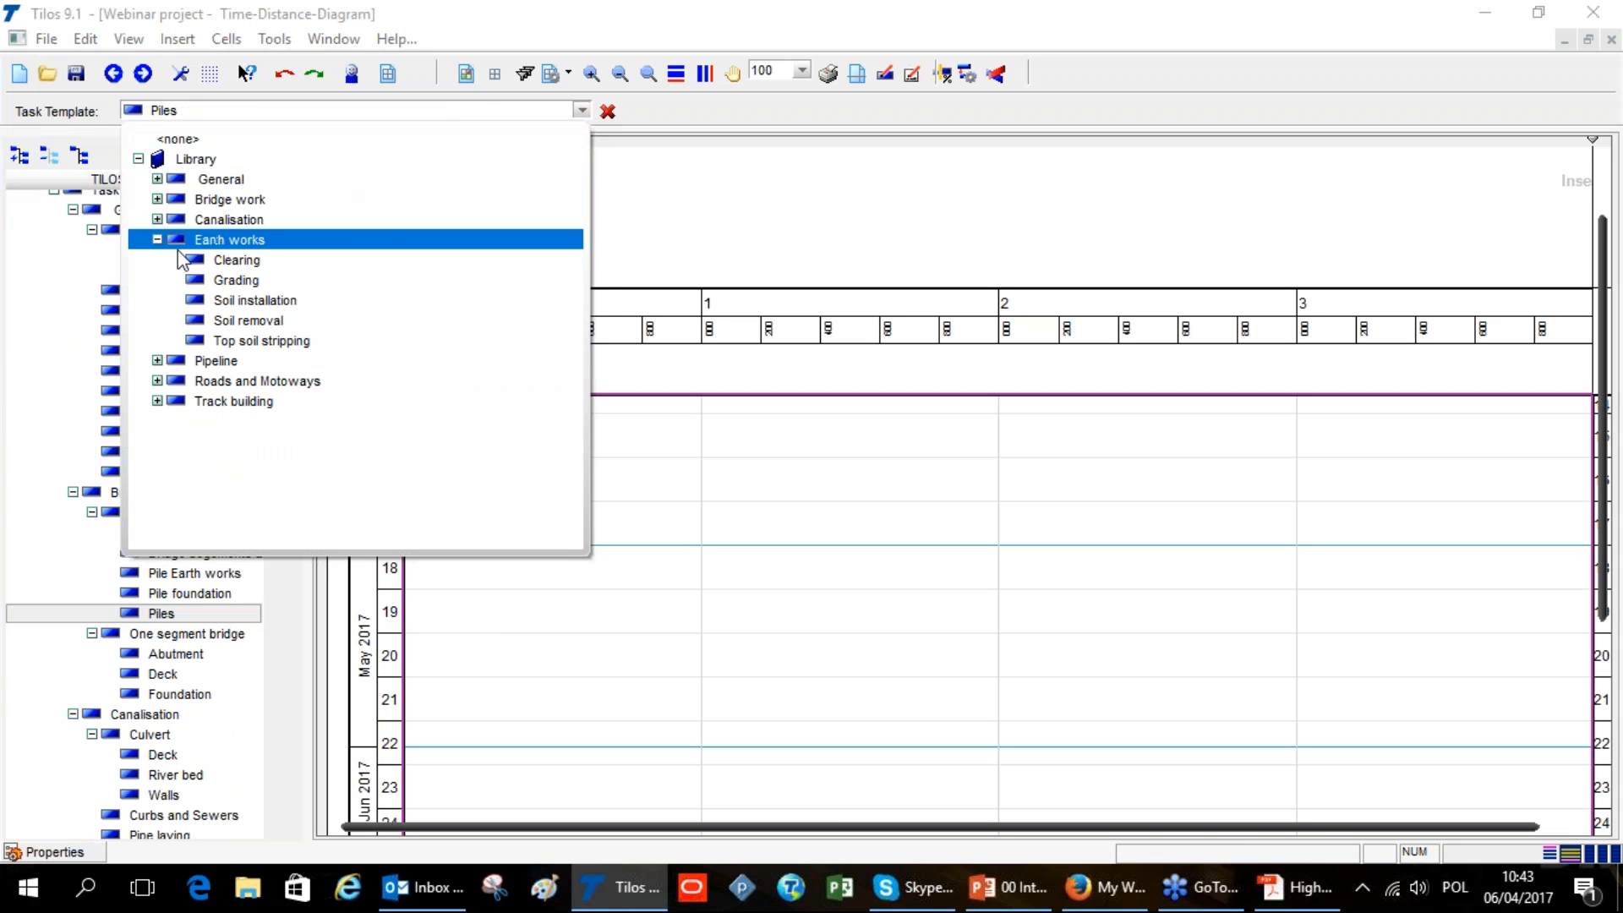
left_click(281, 342)
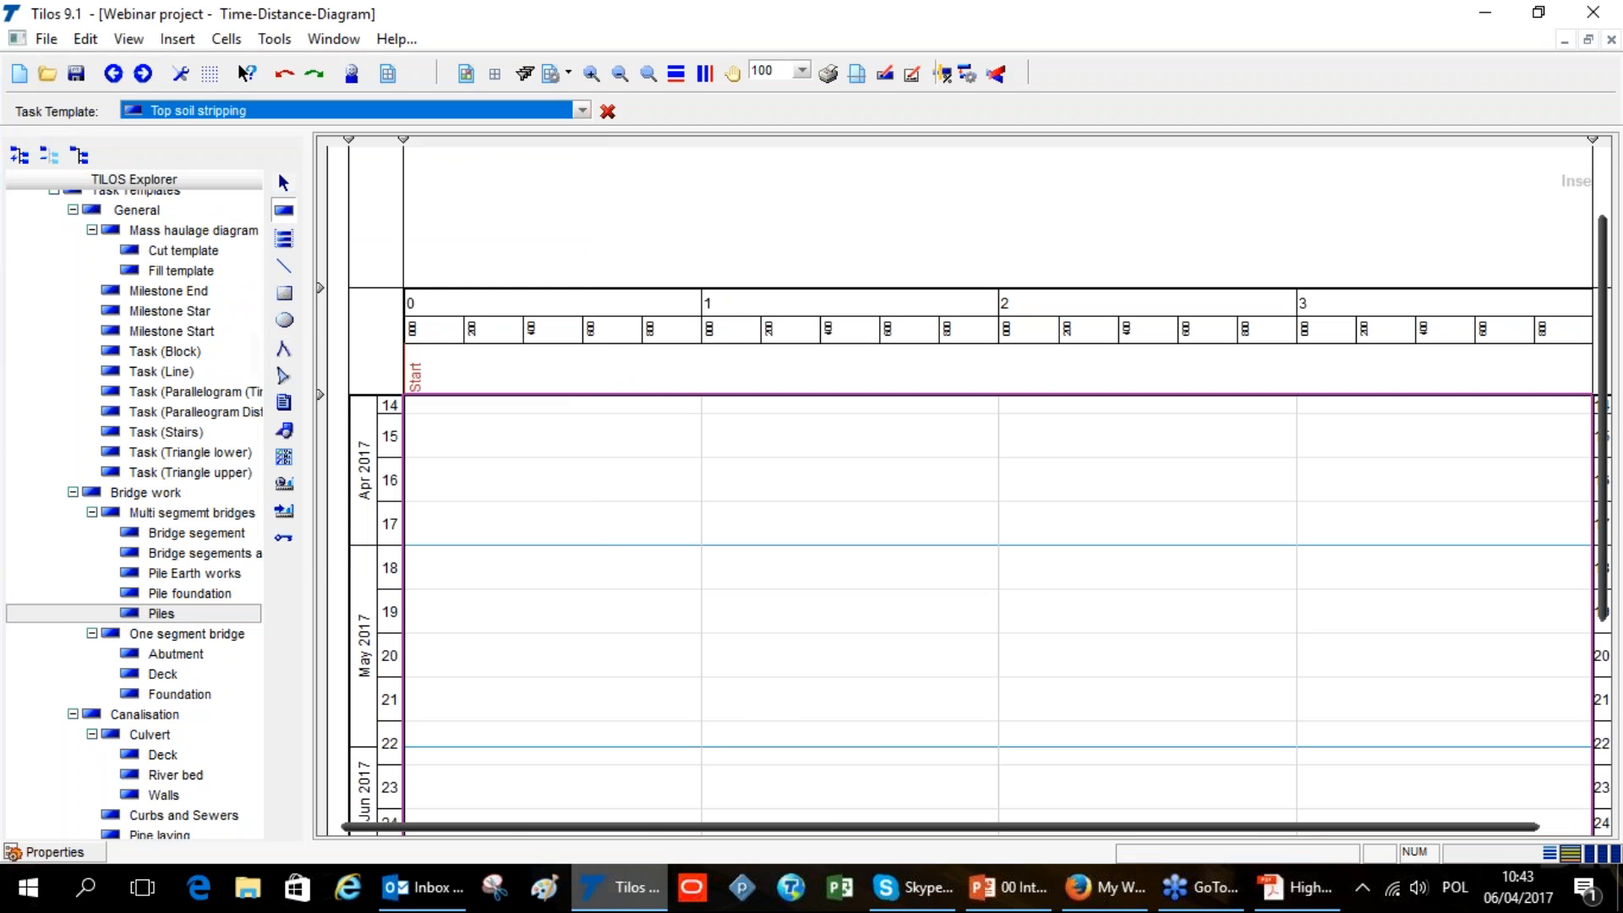
mouse_move(847, 826)
left_mouse_down()
mouse_move(978, 829)
mouse_move(825, 827)
left_mouse_up()
left_click(619, 73)
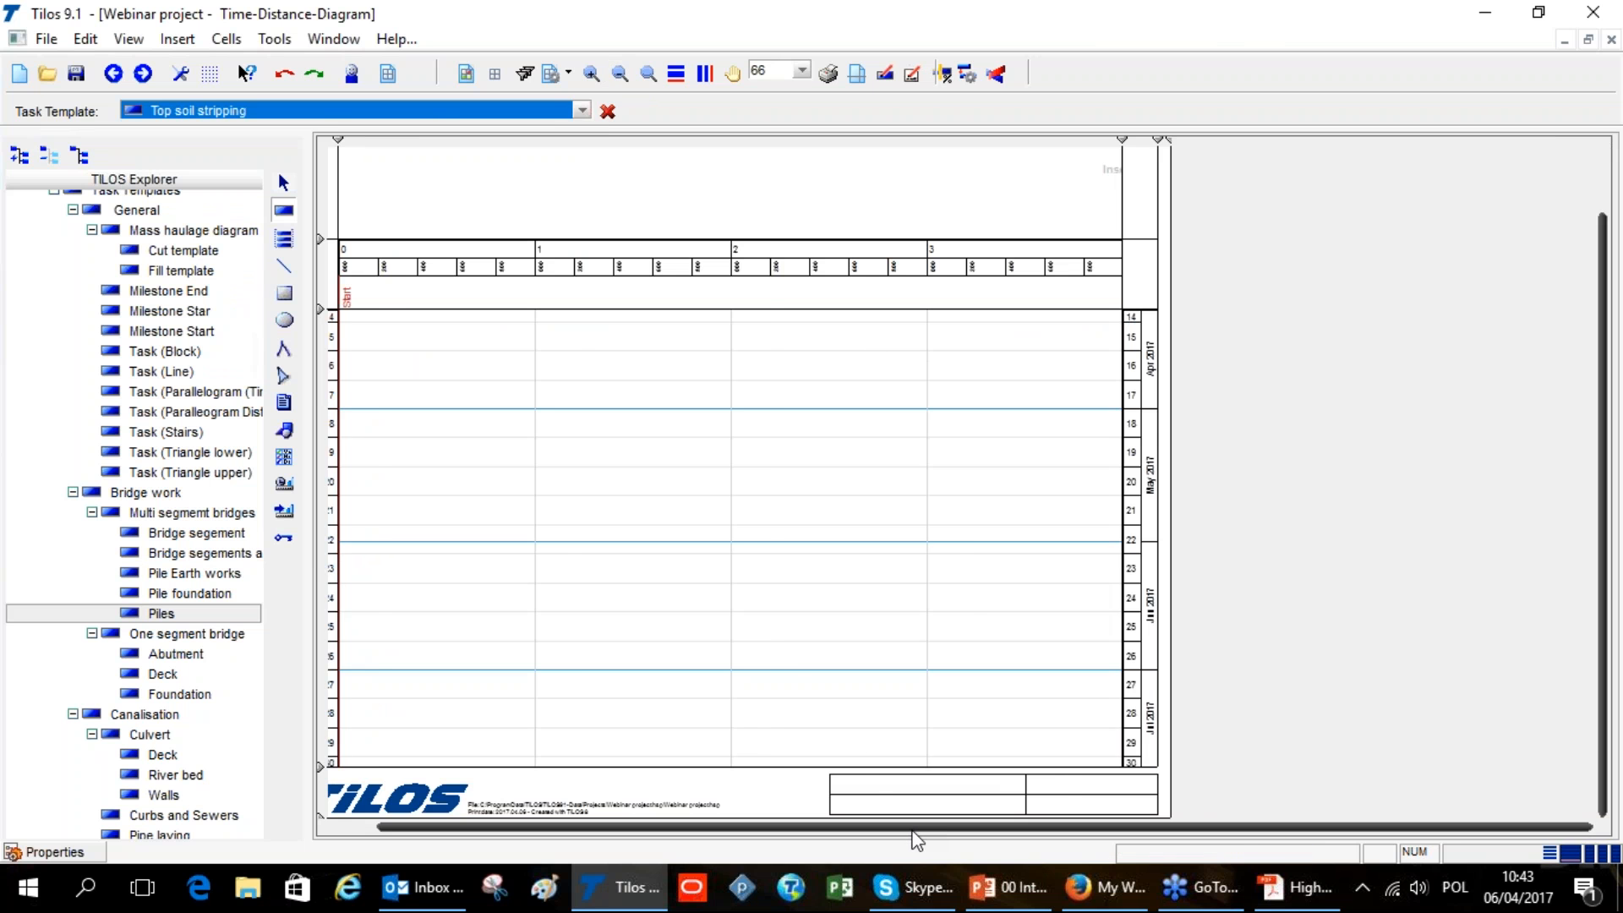
left_click_drag(912, 829, 867, 829)
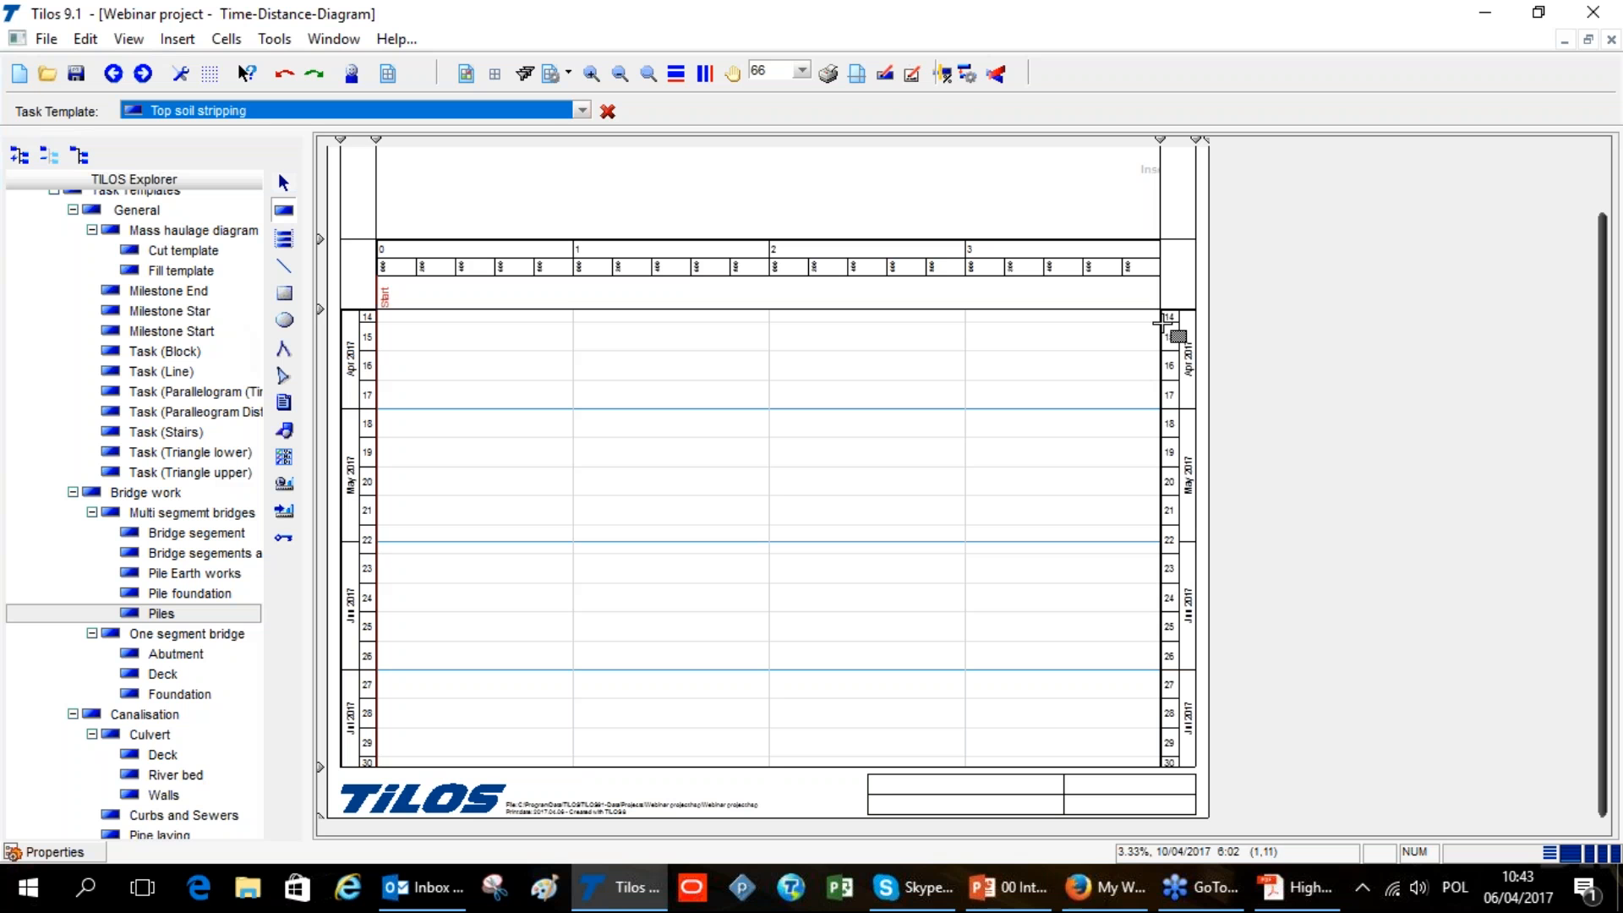
mouse_move(1162, 323)
left_mouse_down()
mouse_move(1080, 351)
mouse_move(544, 376)
mouse_move(380, 412)
left_mouse_up()
left_click(763, 561)
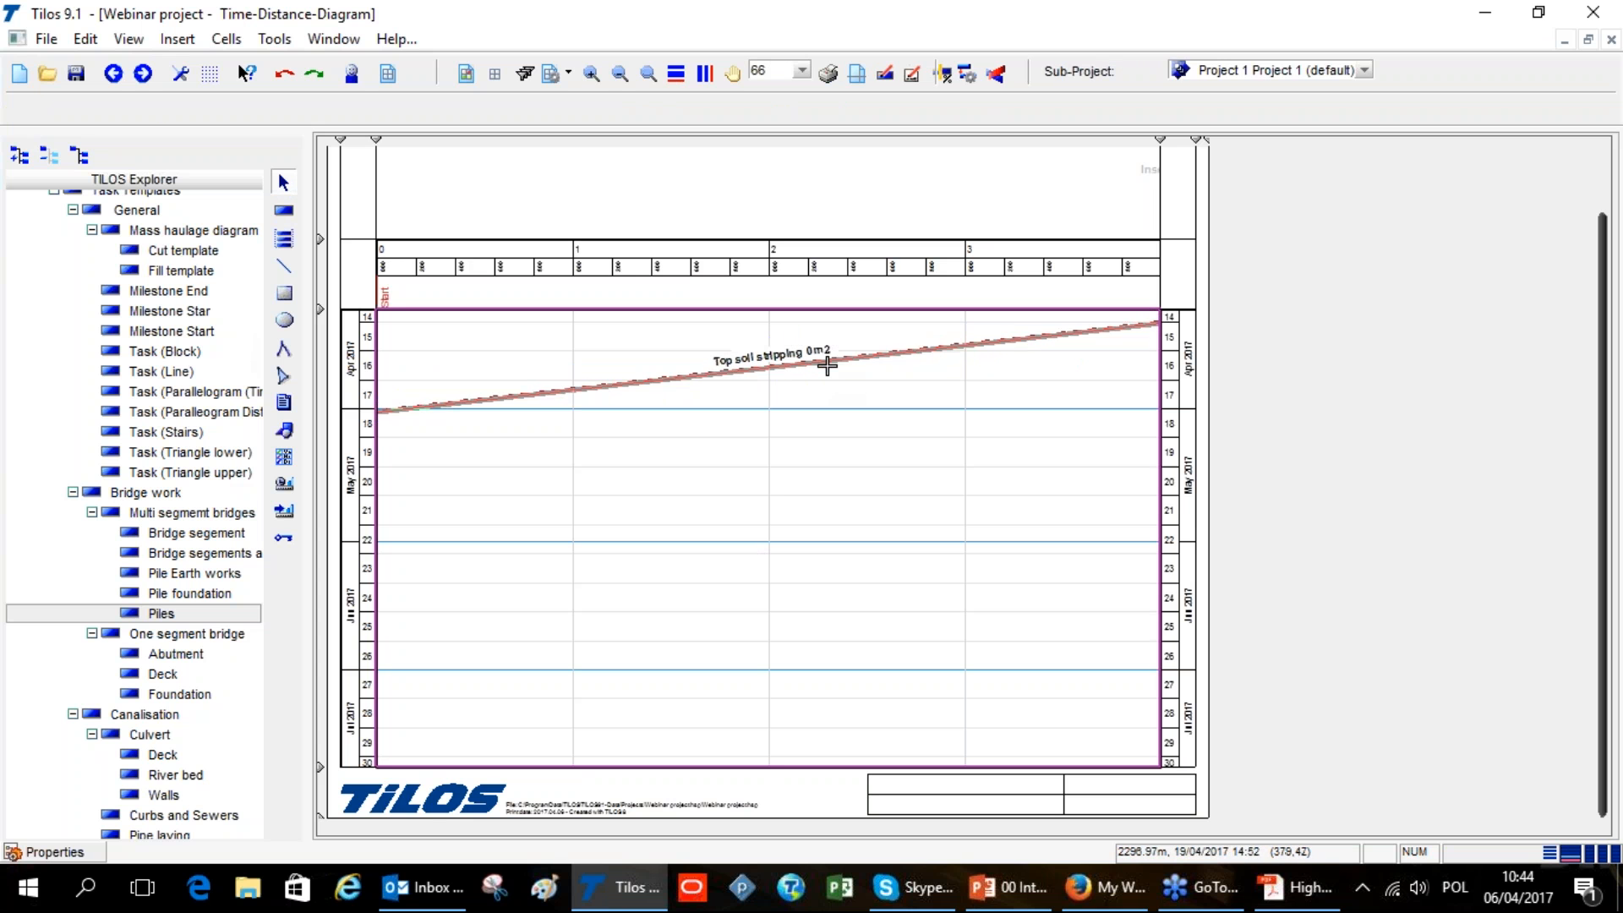
Open the Top soil stripping task's properties and shift its line to run from 3,950 to -50 m between 11/04/2017 and 04/05/2017
left_click(827, 363)
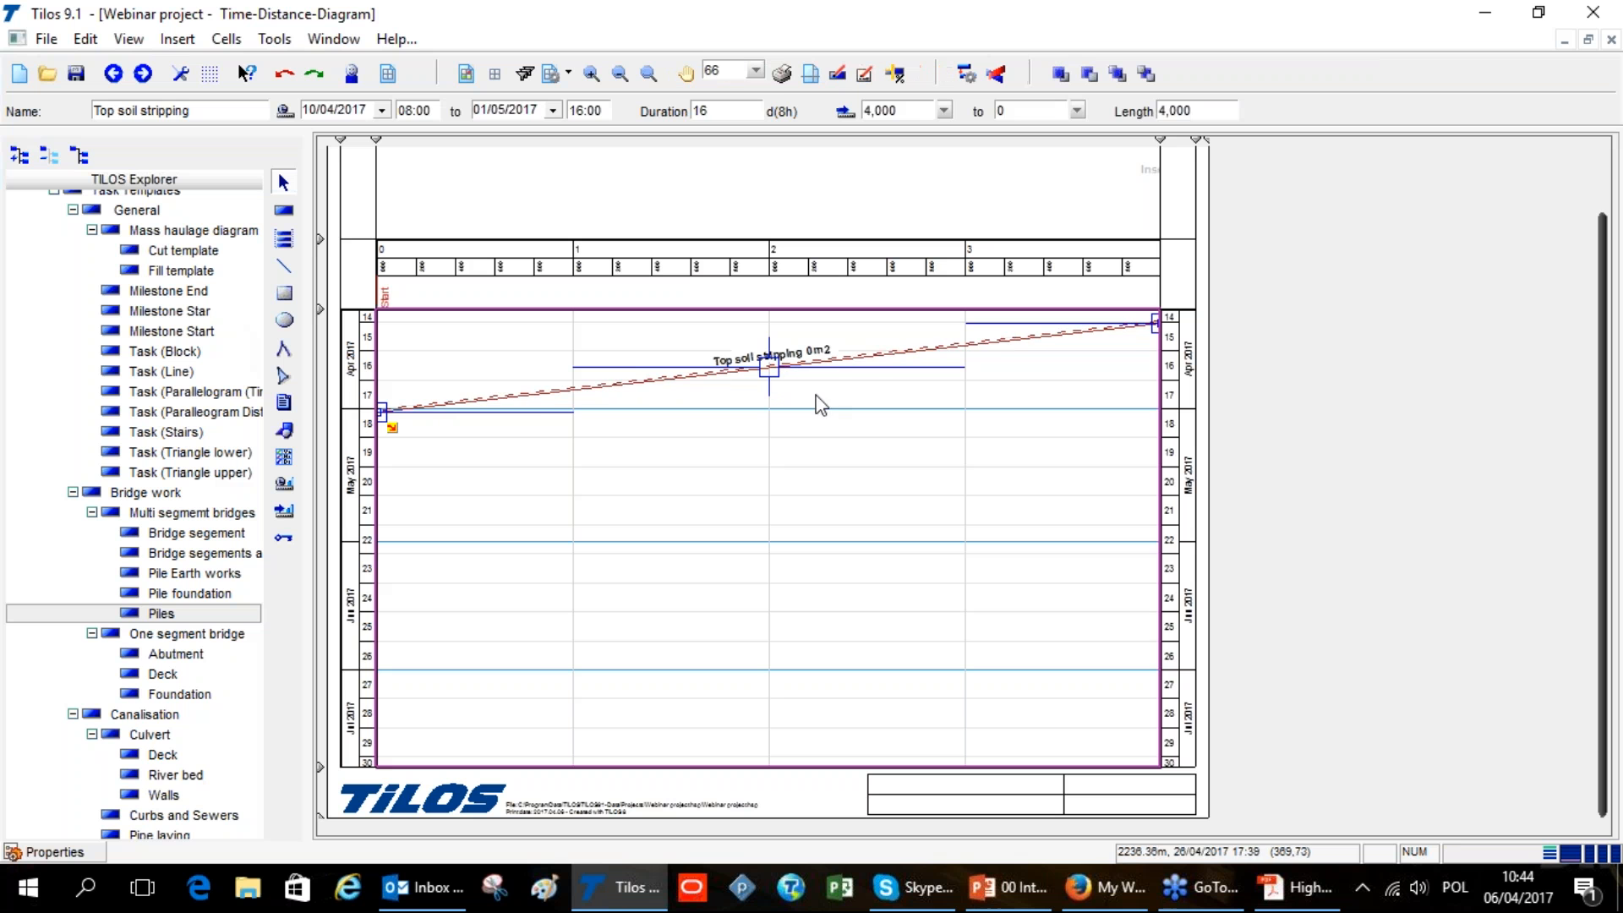
left_click(62, 851)
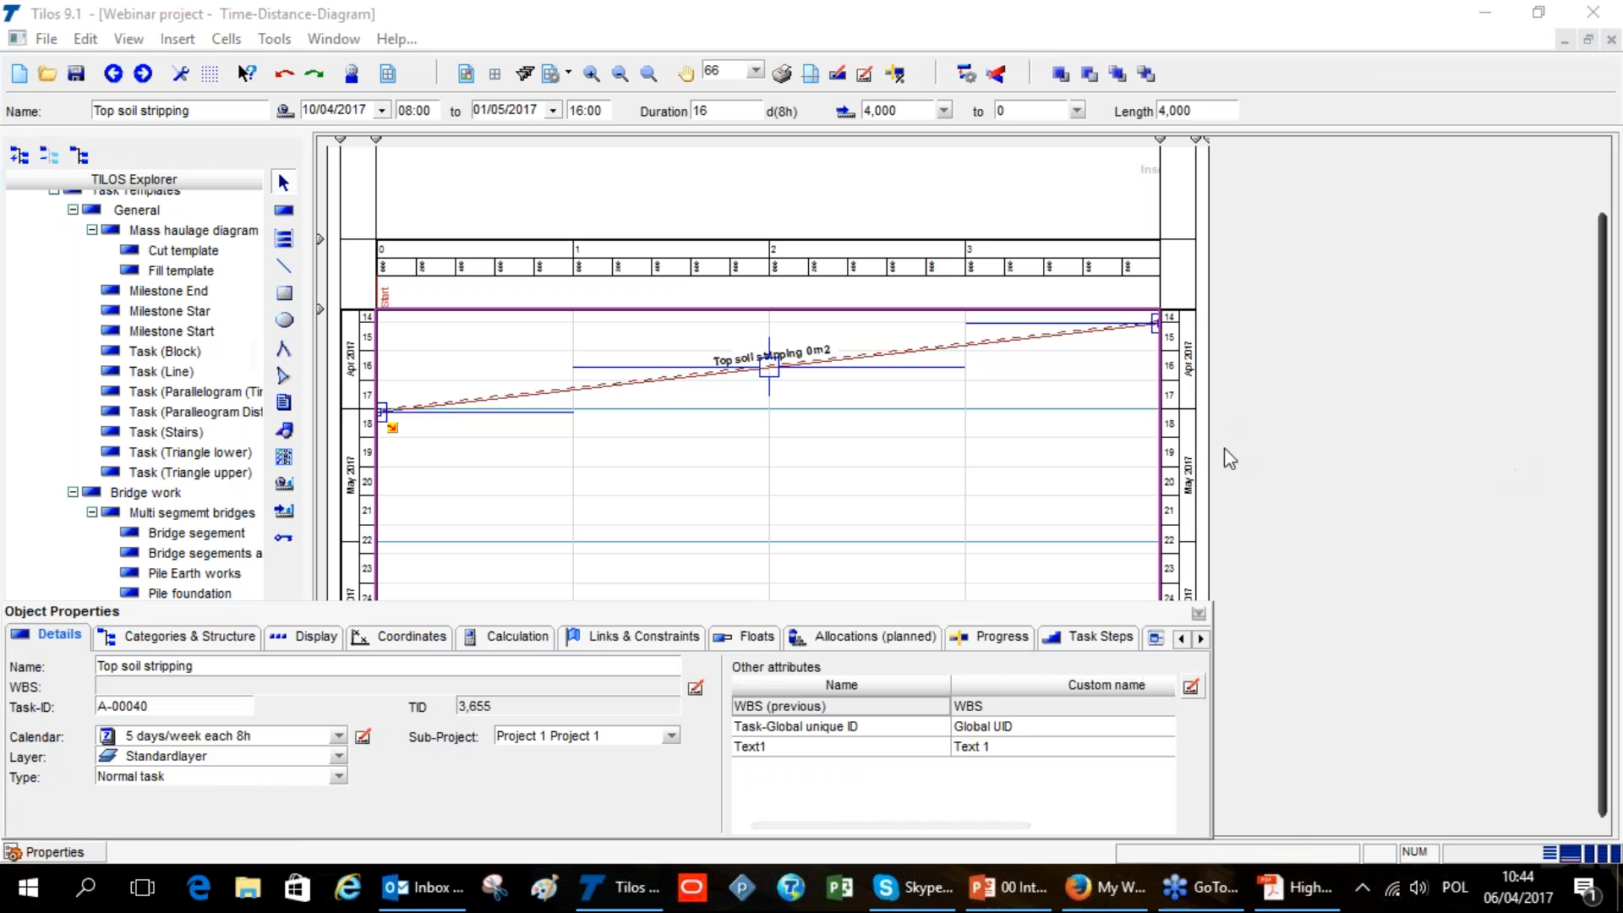
left_click(719, 378)
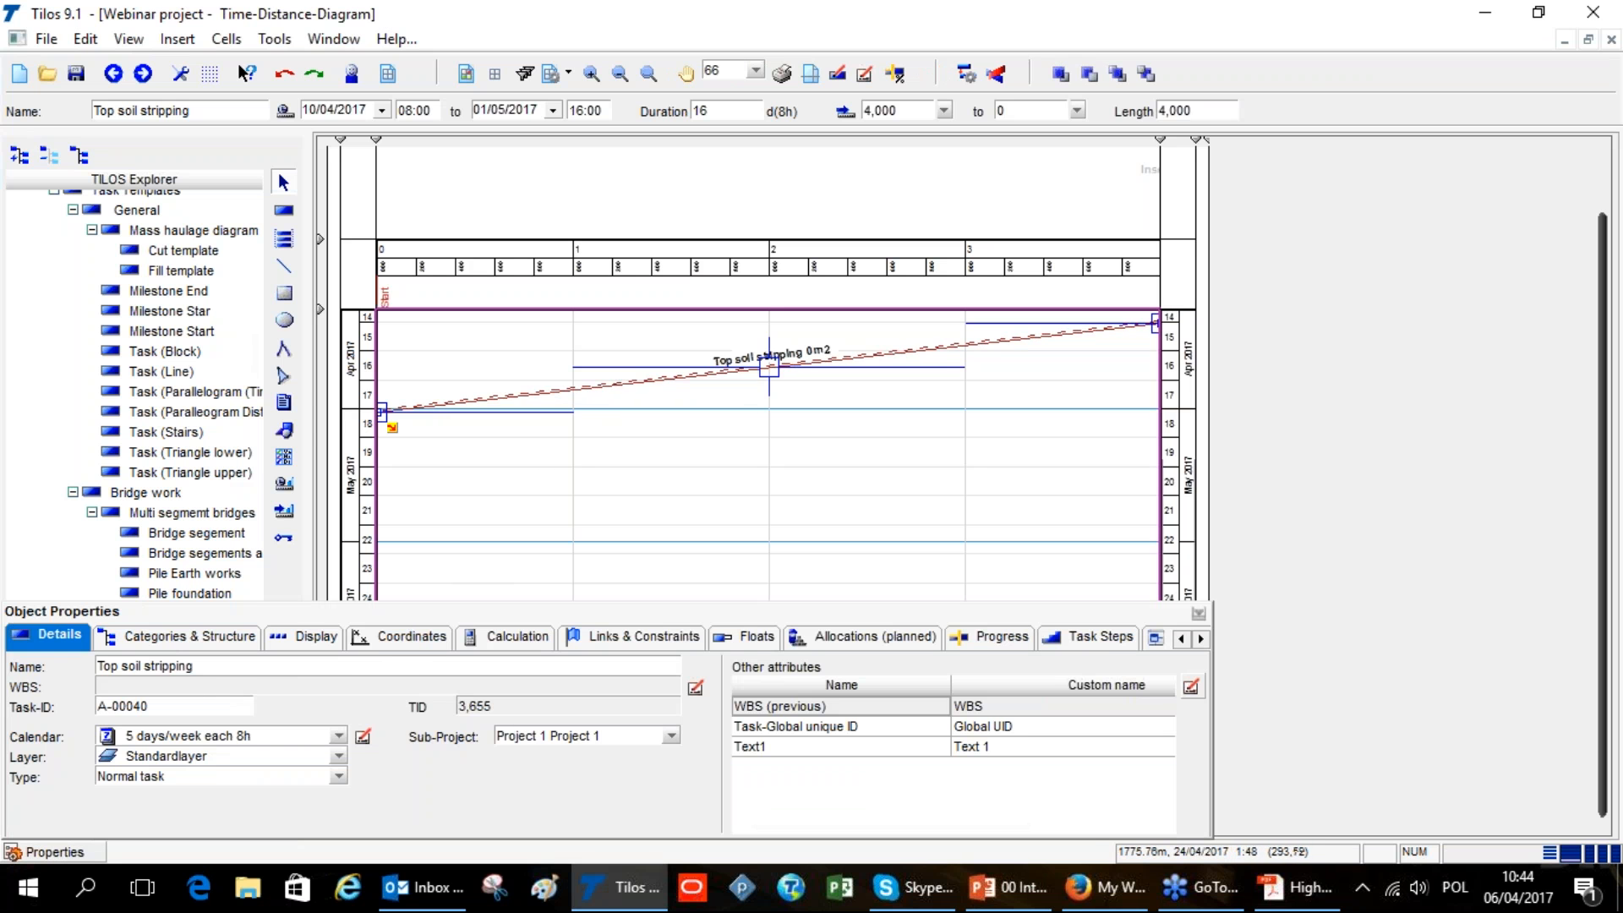
mouse_move(719, 377)
left_mouse_down()
mouse_move(736, 456)
mouse_move(710, 397)
left_mouse_up()
mouse_move(1149, 341)
left_mouse_down()
mouse_move(1065, 355)
mouse_move(951, 336)
mouse_move(792, 373)
mouse_move(1151, 329)
left_mouse_up()
Reverse the working direction of the Top soil stripping task in its coordinates, and reverse it back
left_click(397, 640)
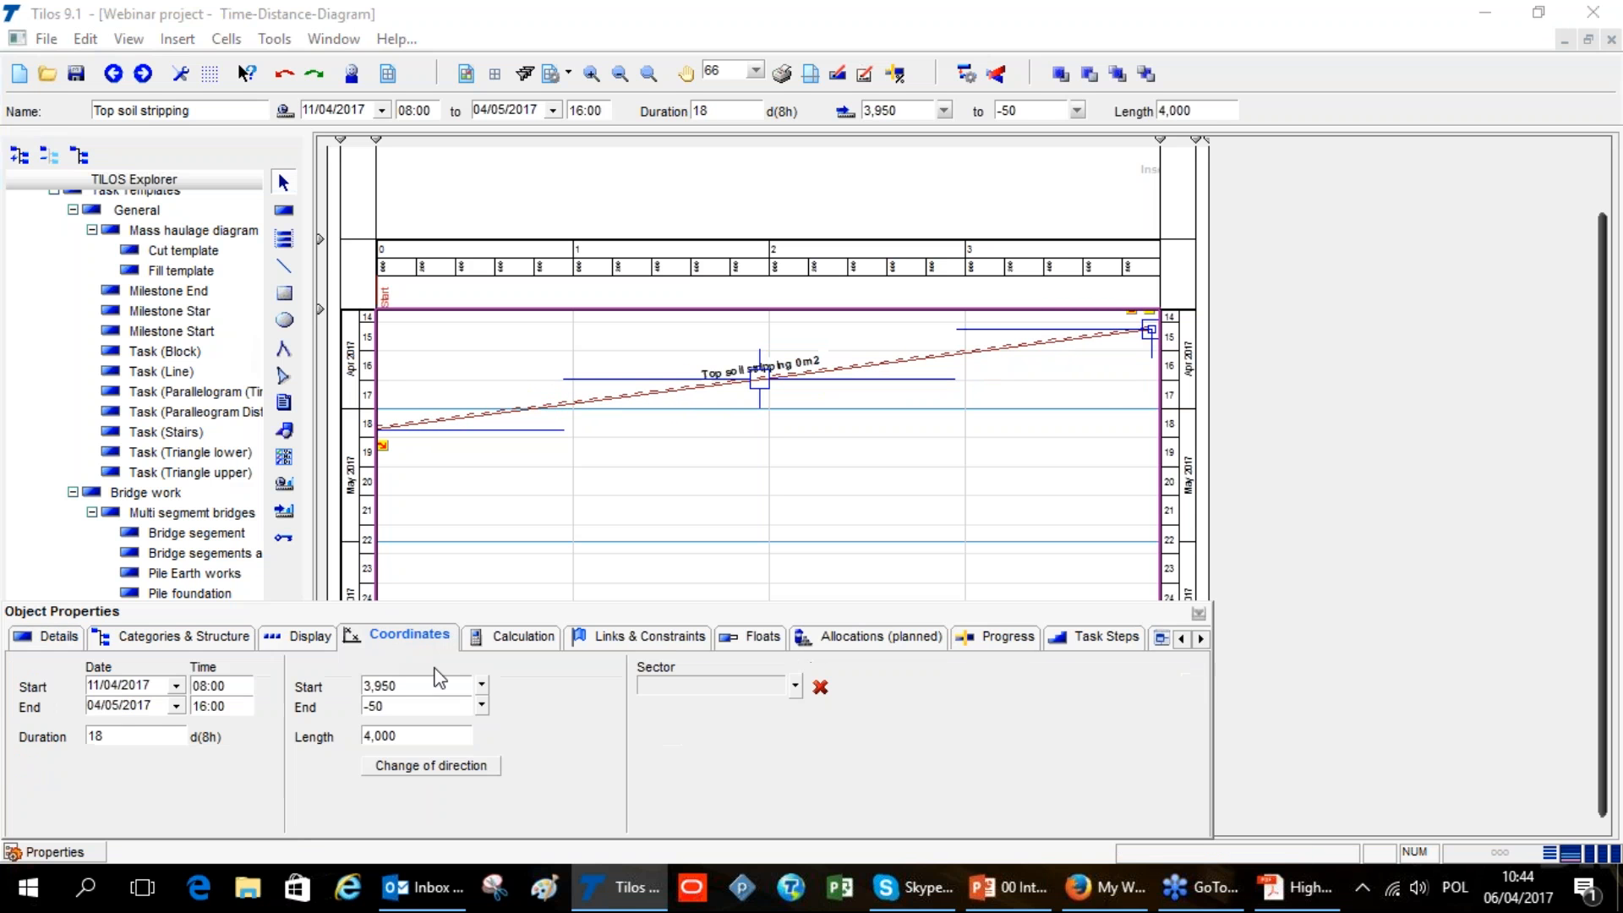
left_click(437, 764)
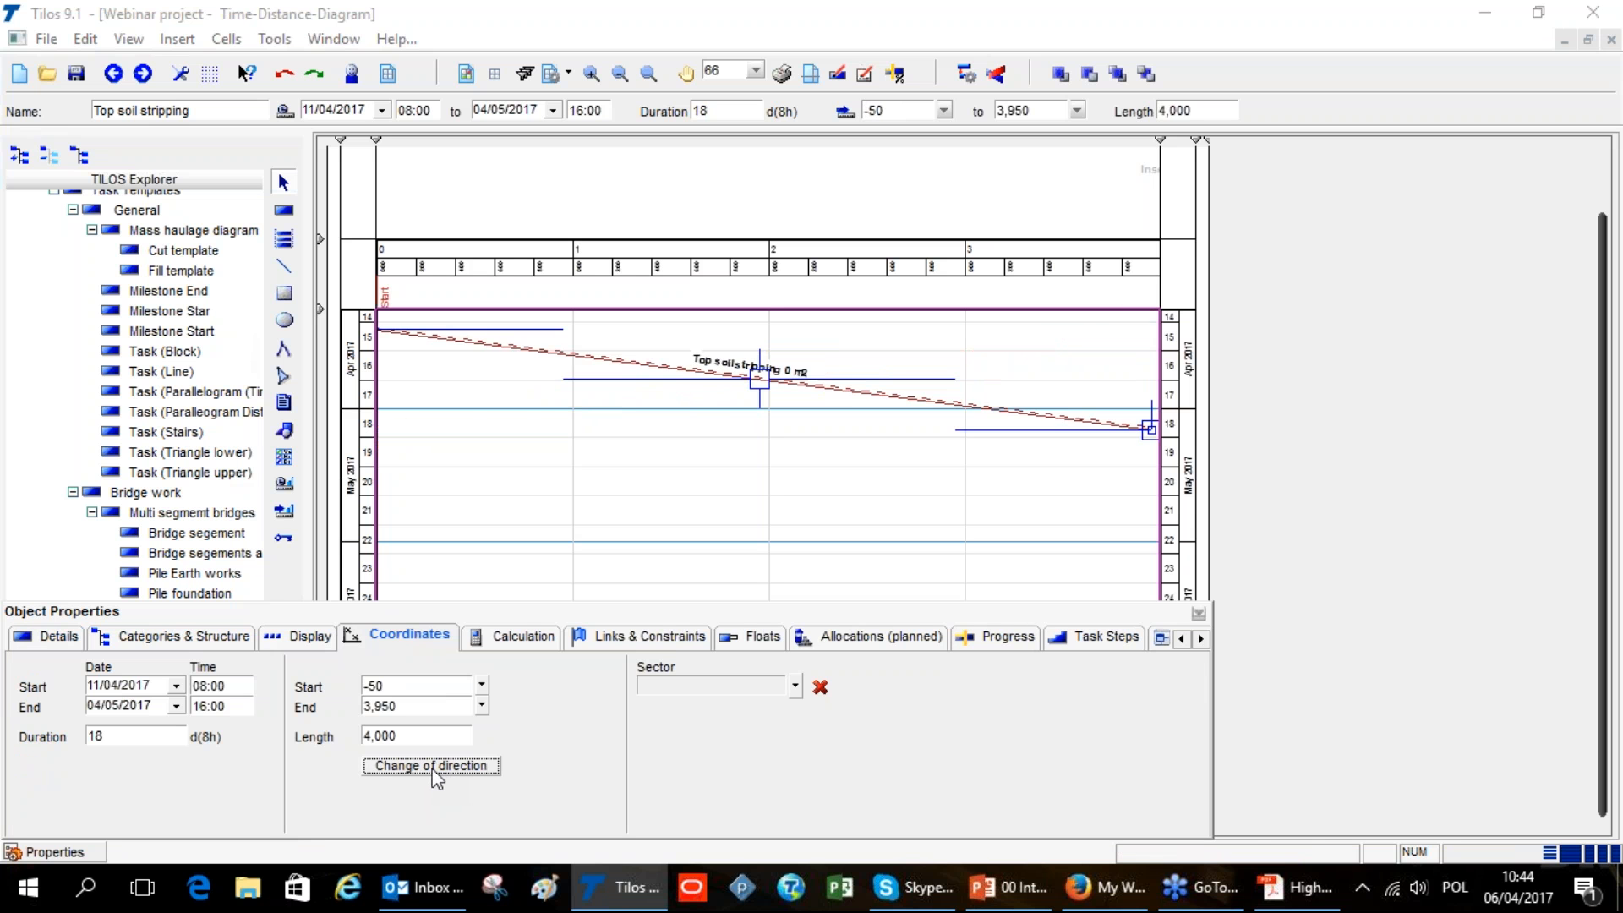
left_click(433, 767)
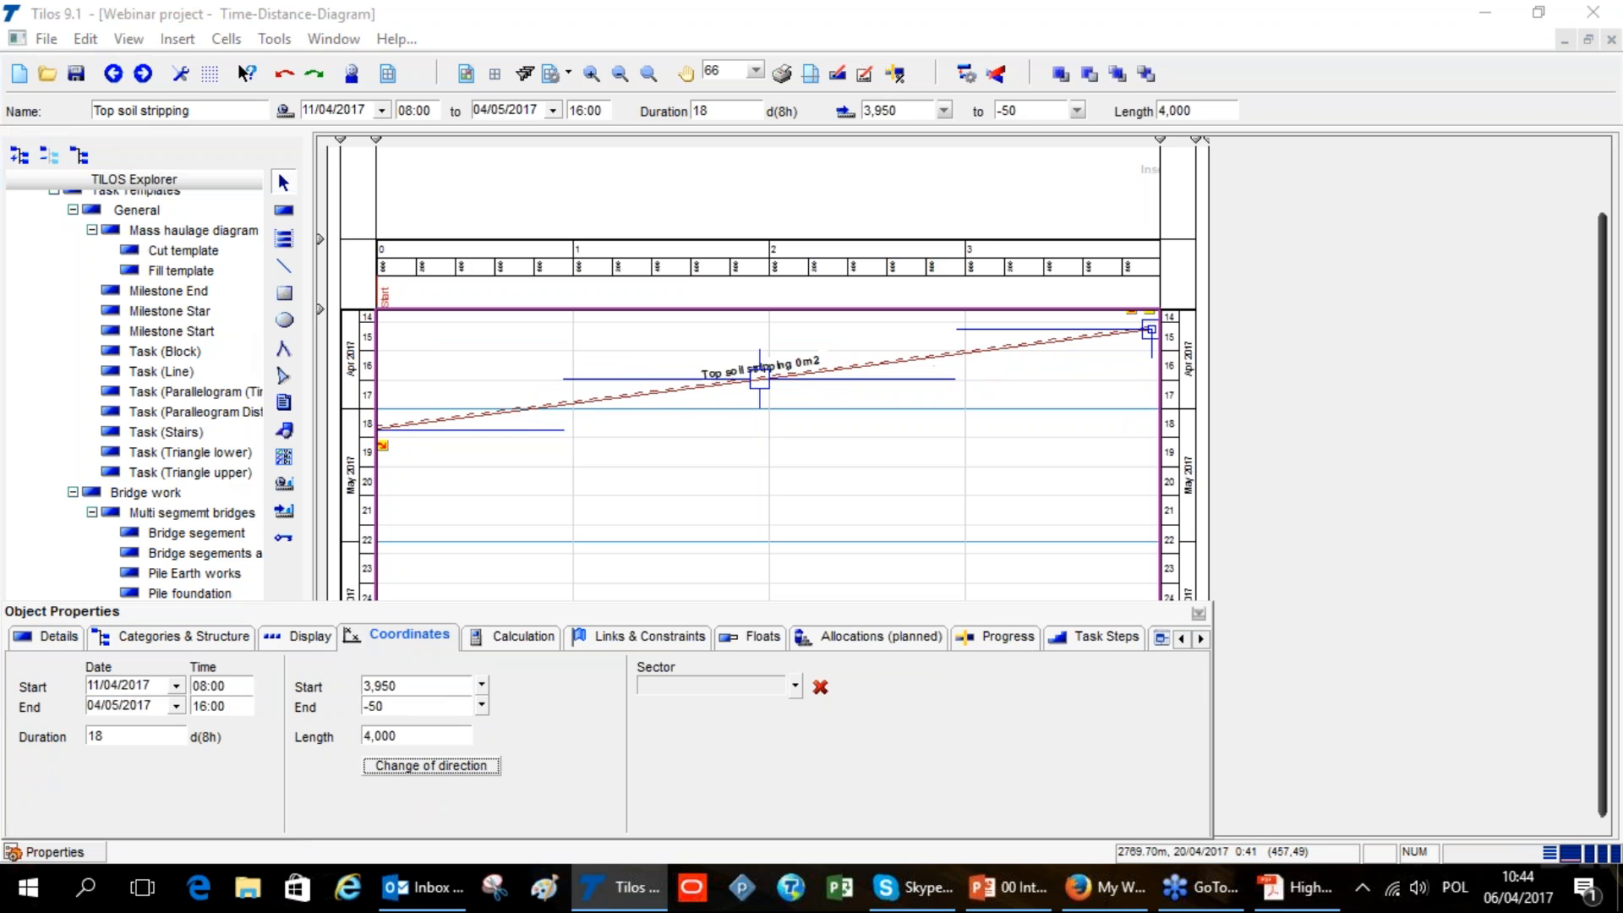
Try pink and magenta as the line color of the Top soil stripping task and settle on light red
left_click(308, 637)
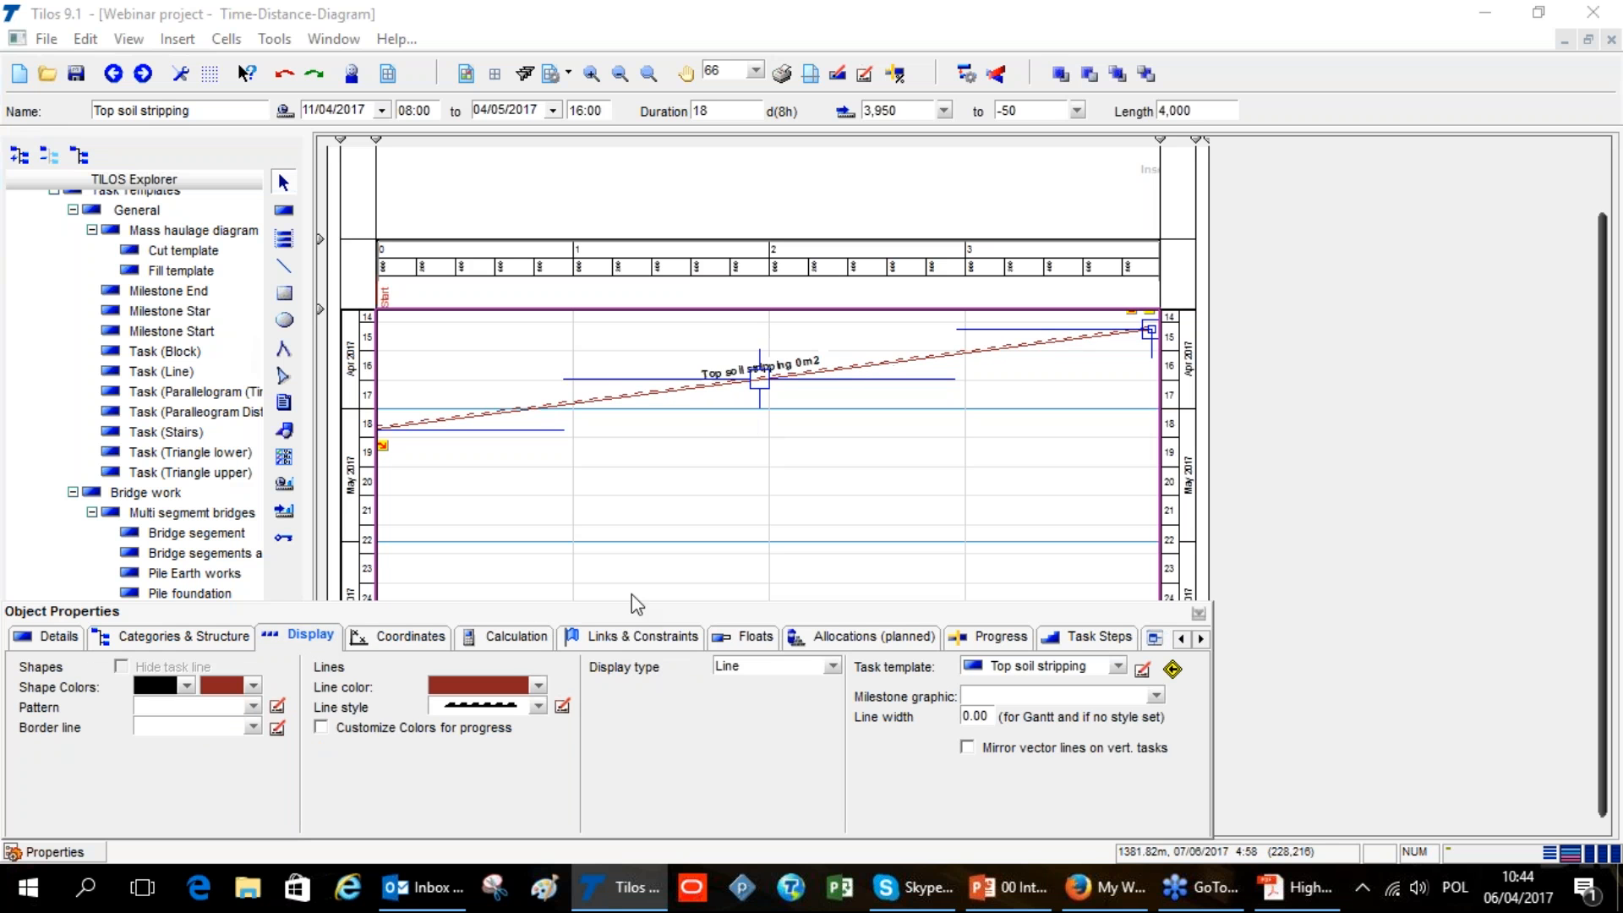
left_click(539, 687)
left_click(532, 588)
left_click(541, 686)
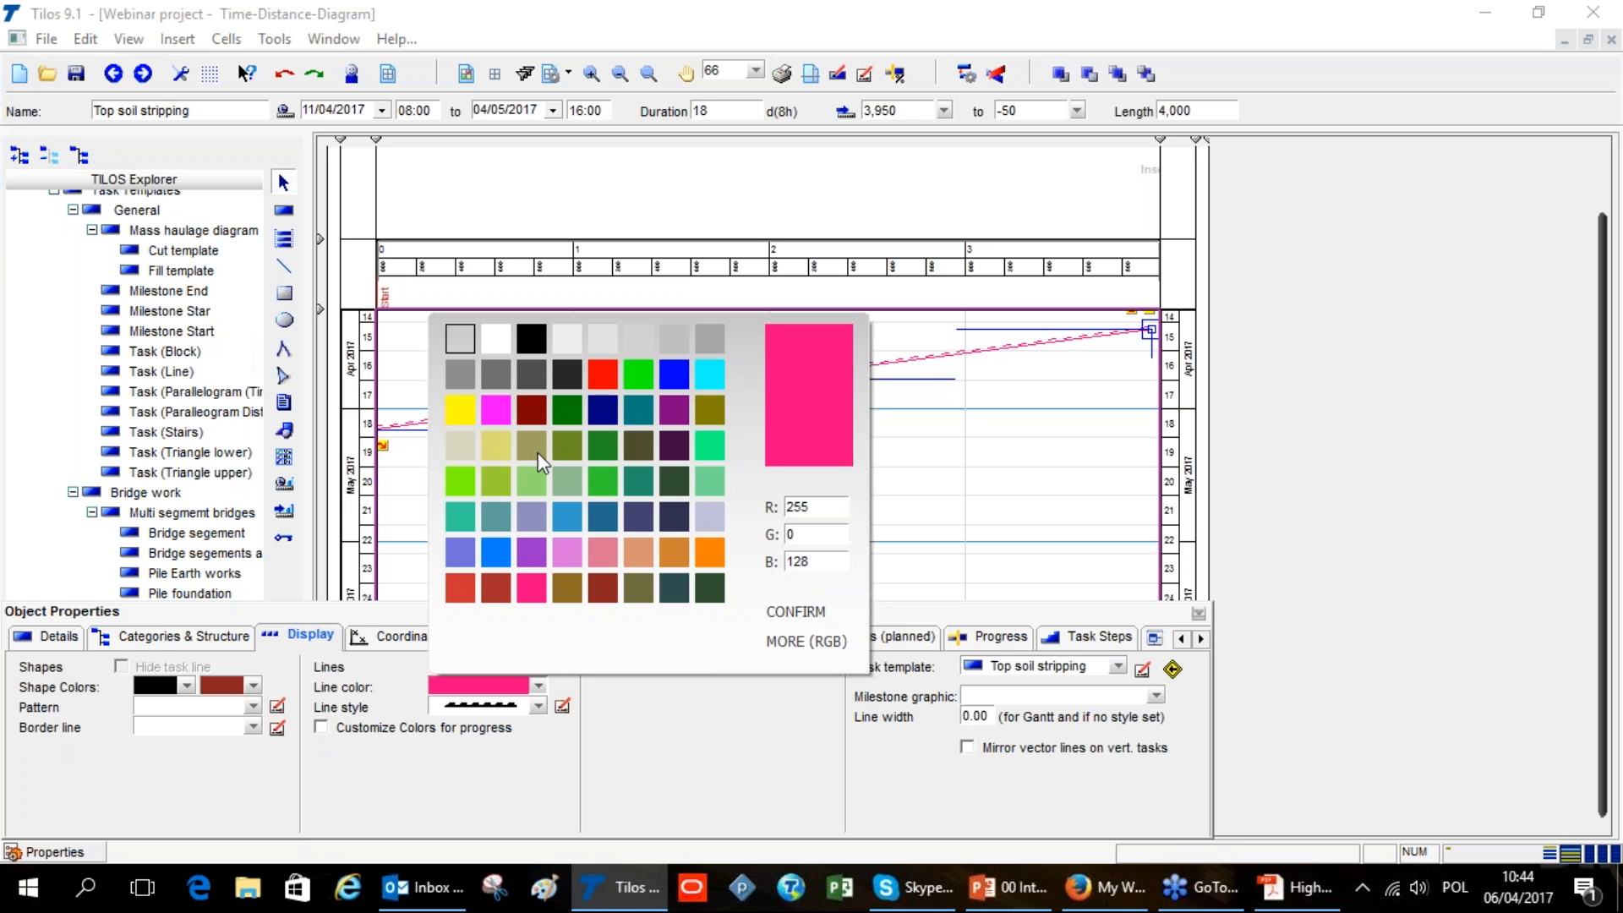
left_click(496, 410)
left_click(541, 687)
left_click(464, 591)
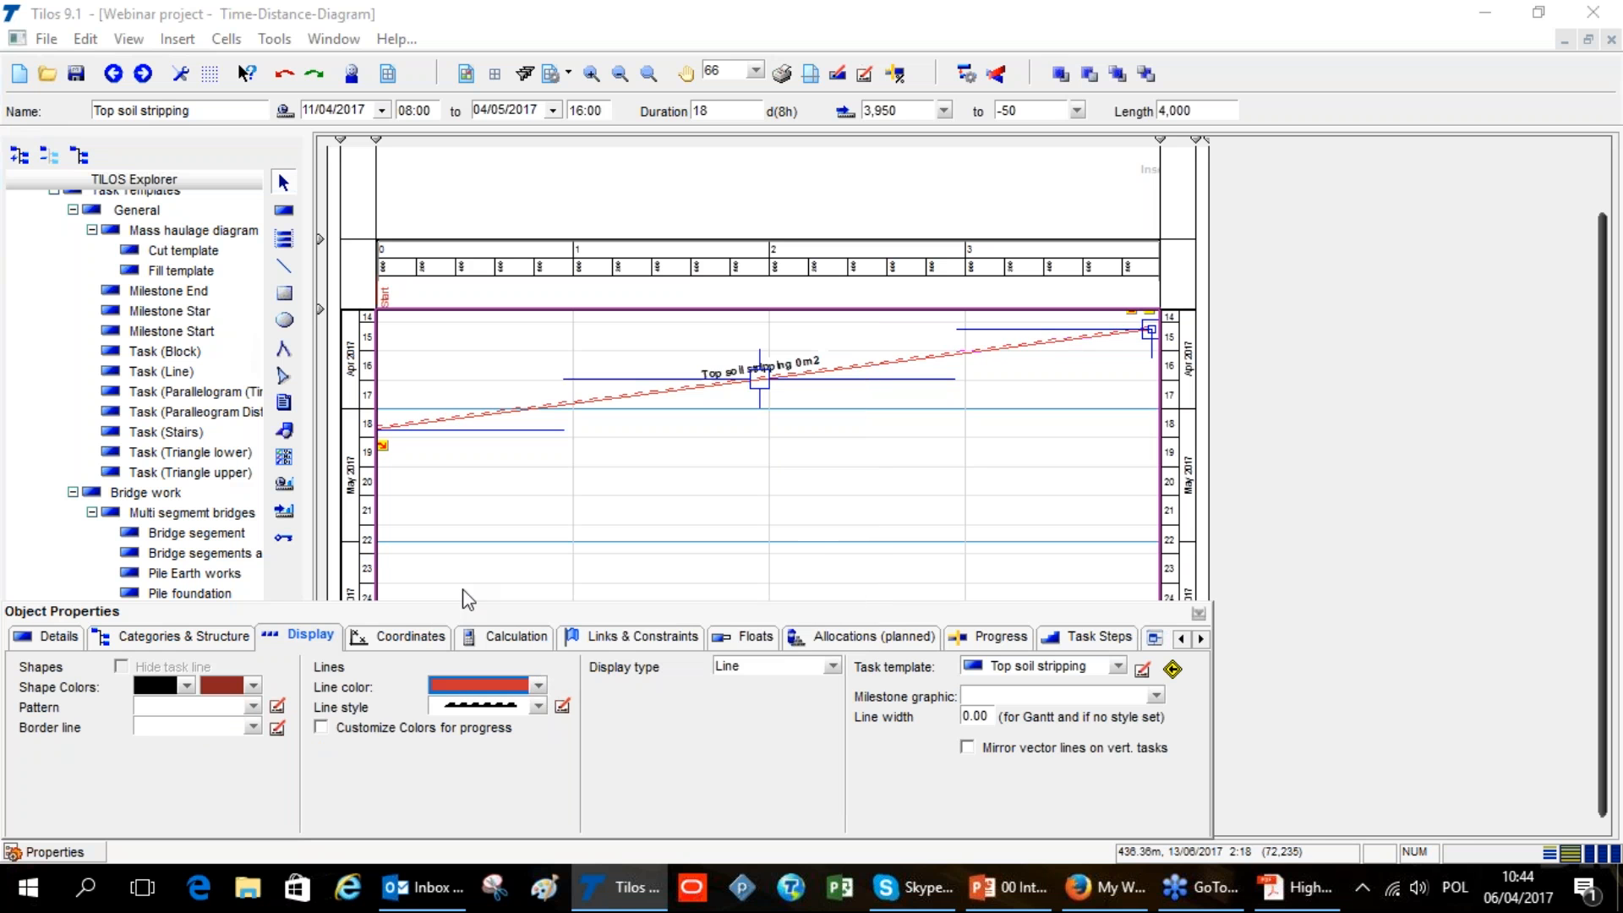
Change the line style of the Top soil stripping task to the beaded band pattern
left_click(538, 706)
left_click(647, 541)
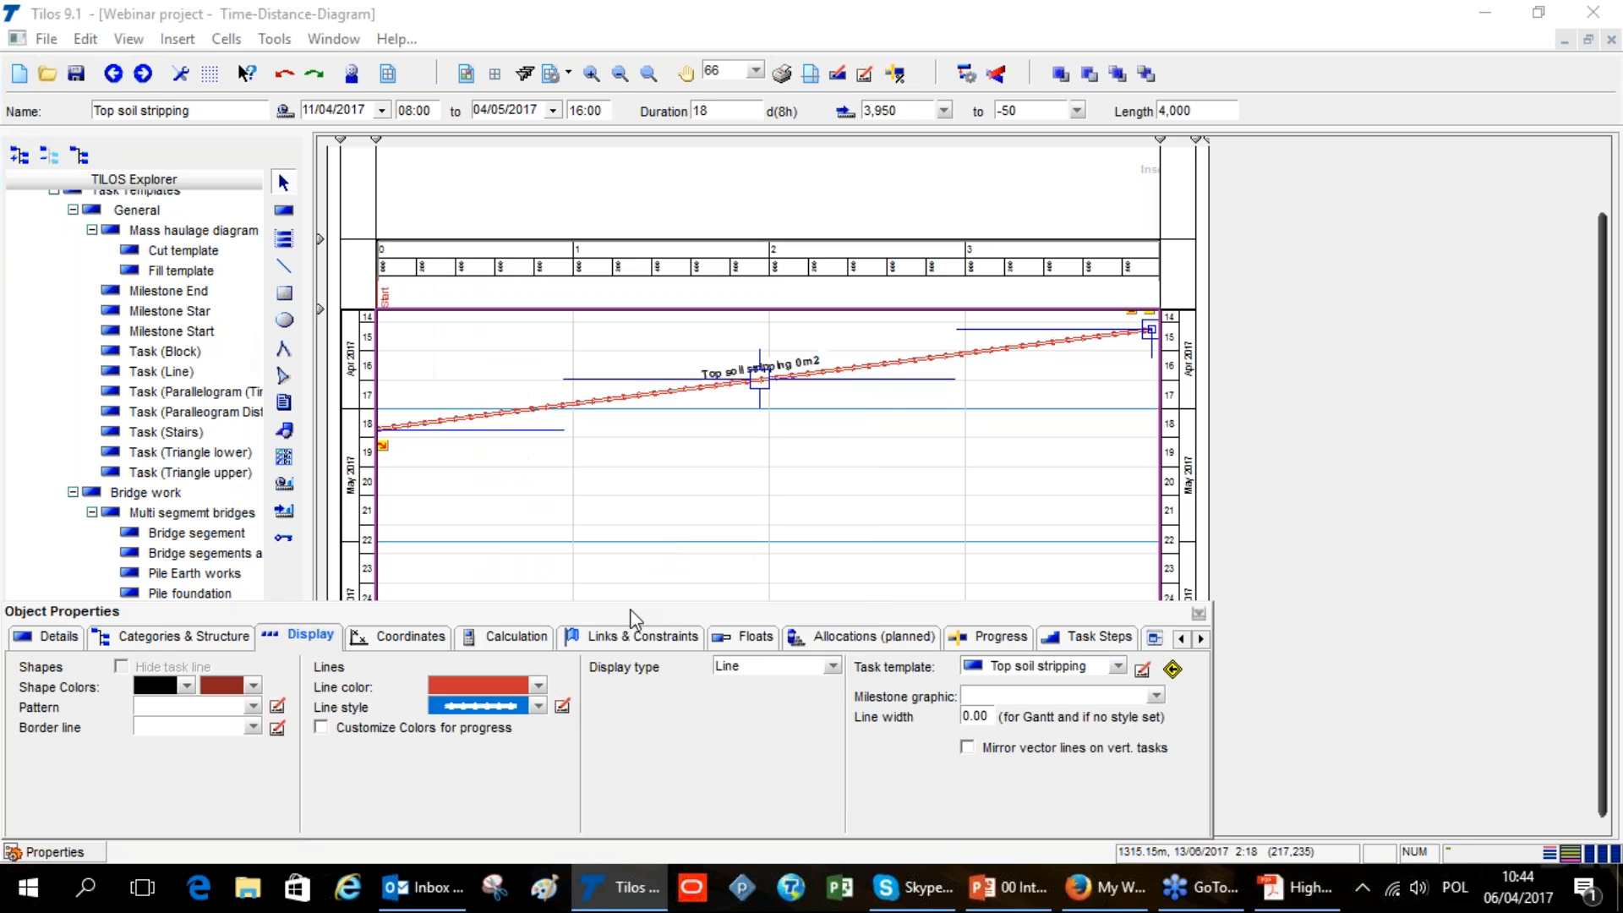
left_click(538, 706)
left_click(538, 707)
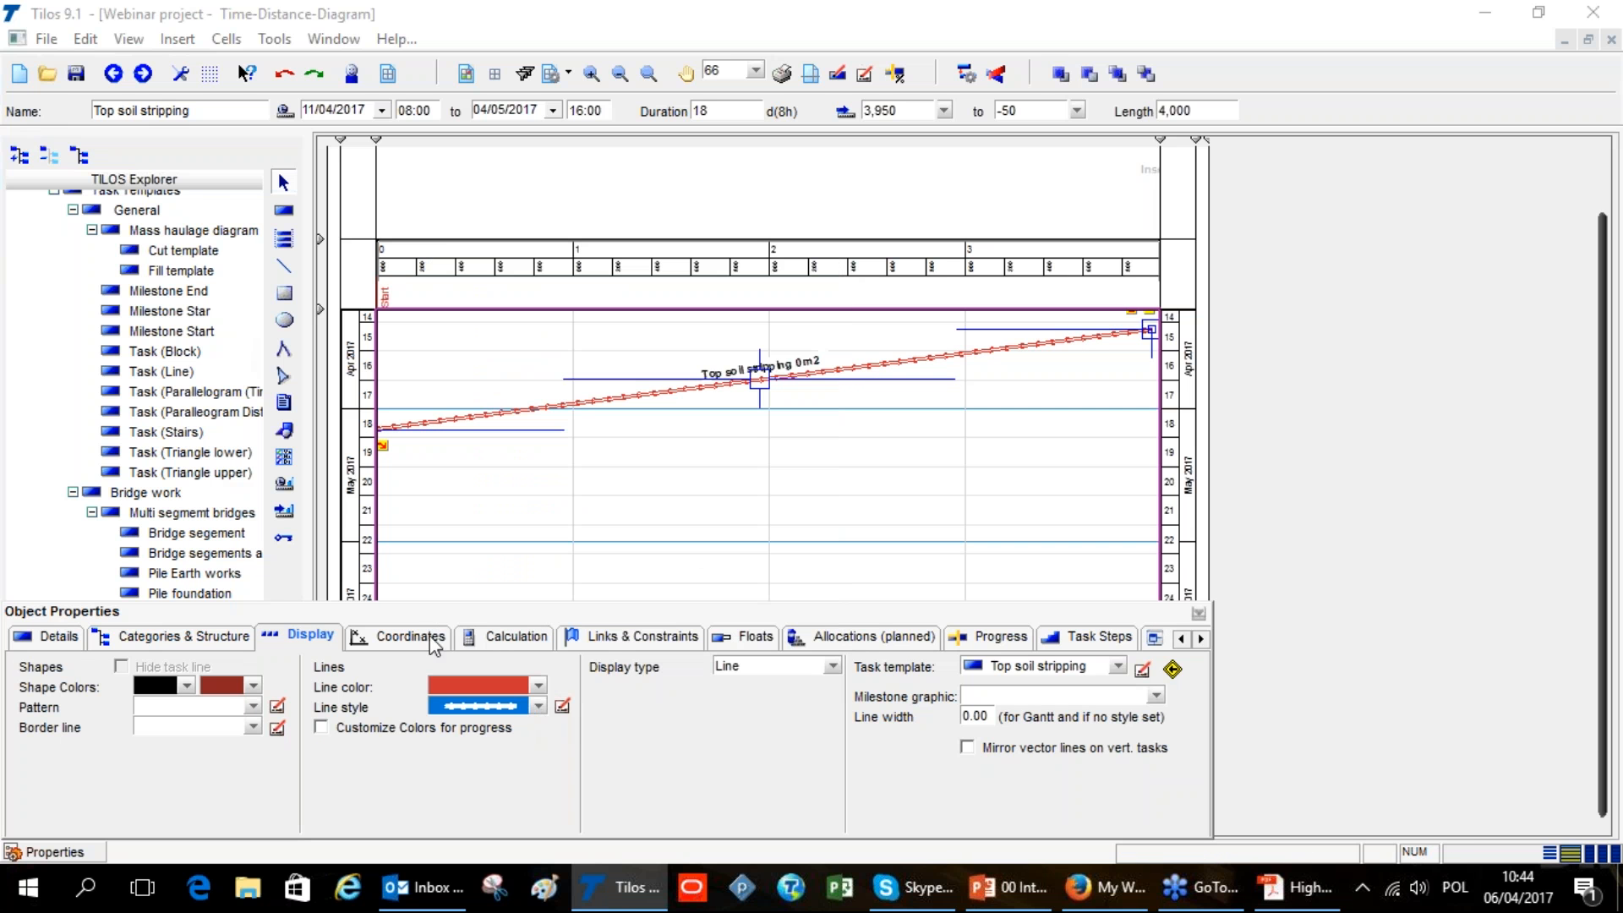
scroll(227, 435, "down", 3)
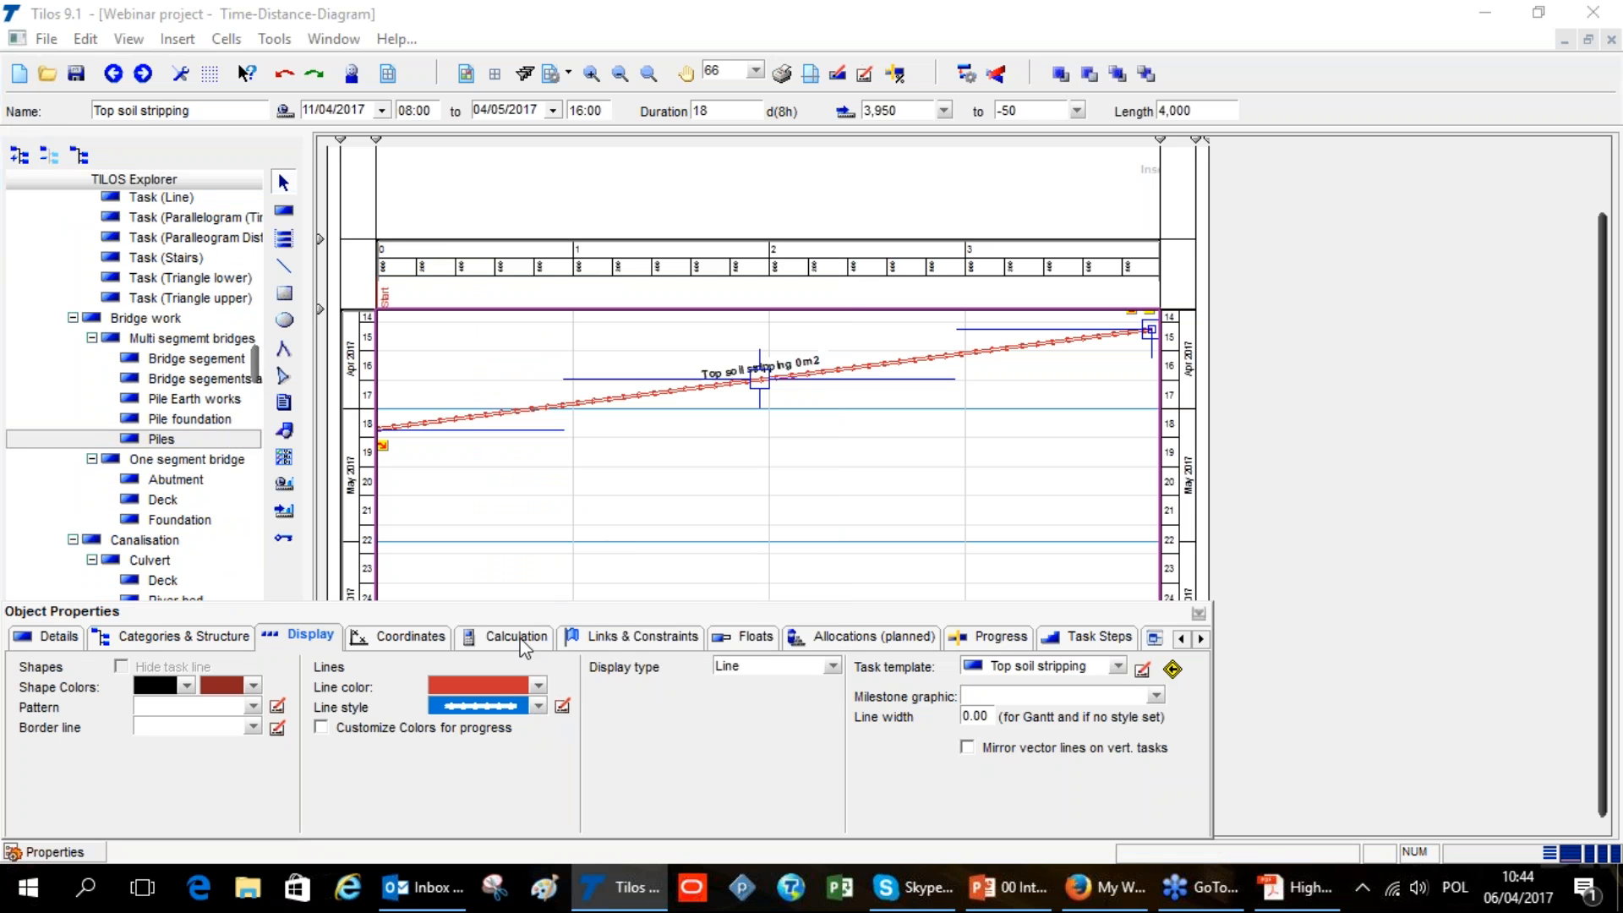
Switch the Top soil stripping task's display type to Rectangle (full-block) and back to Line
left_click(832, 668)
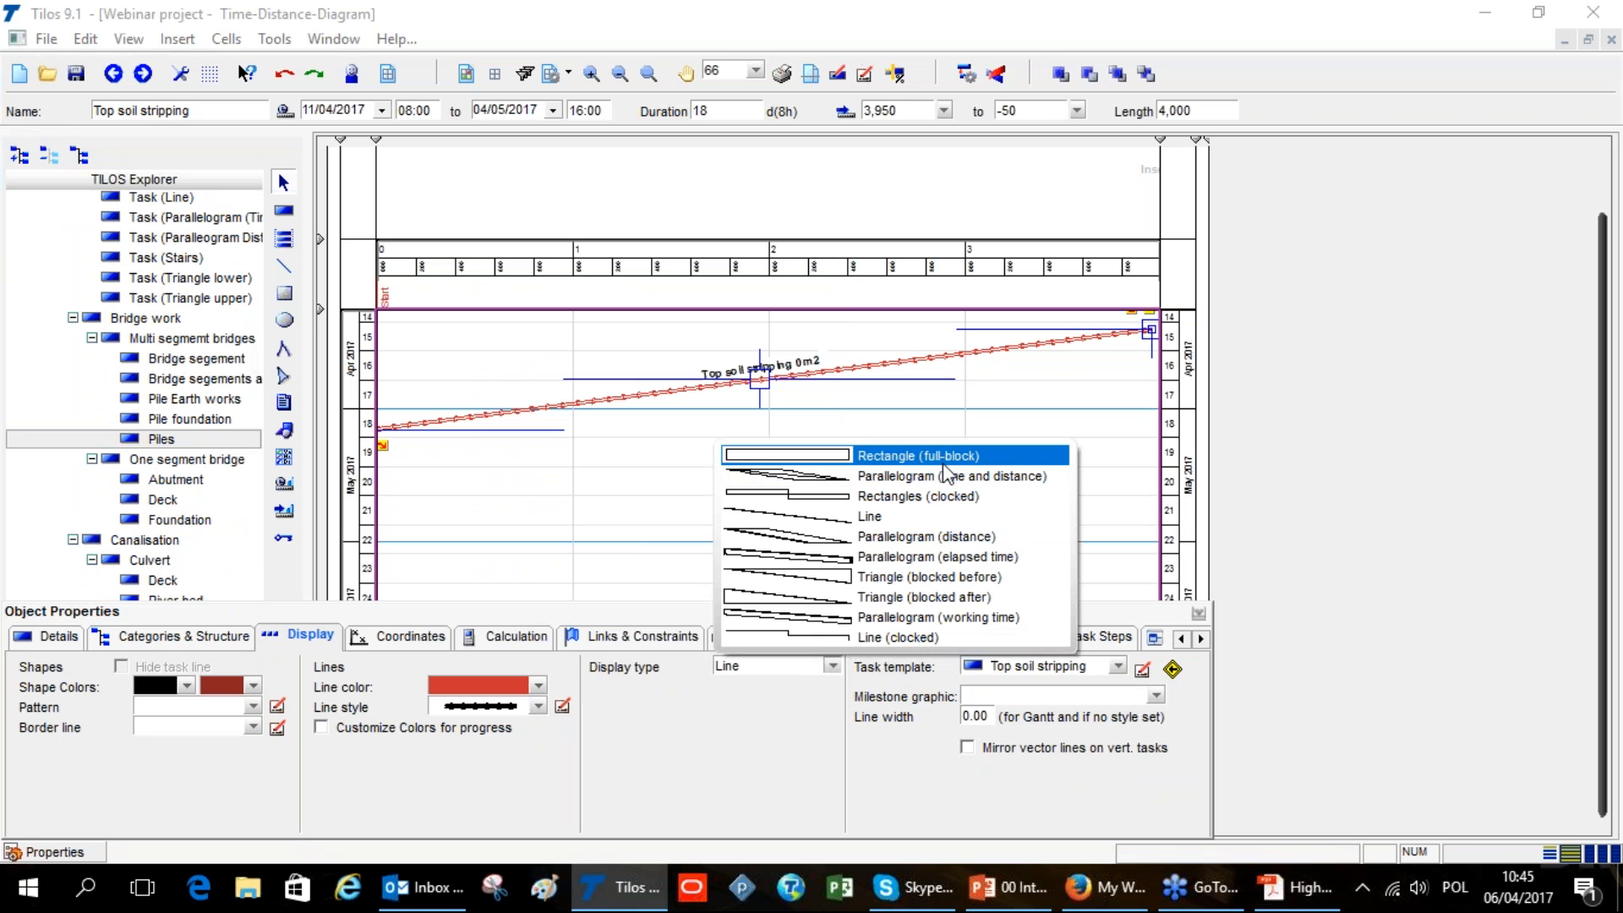
left_click(944, 464)
left_click(830, 667)
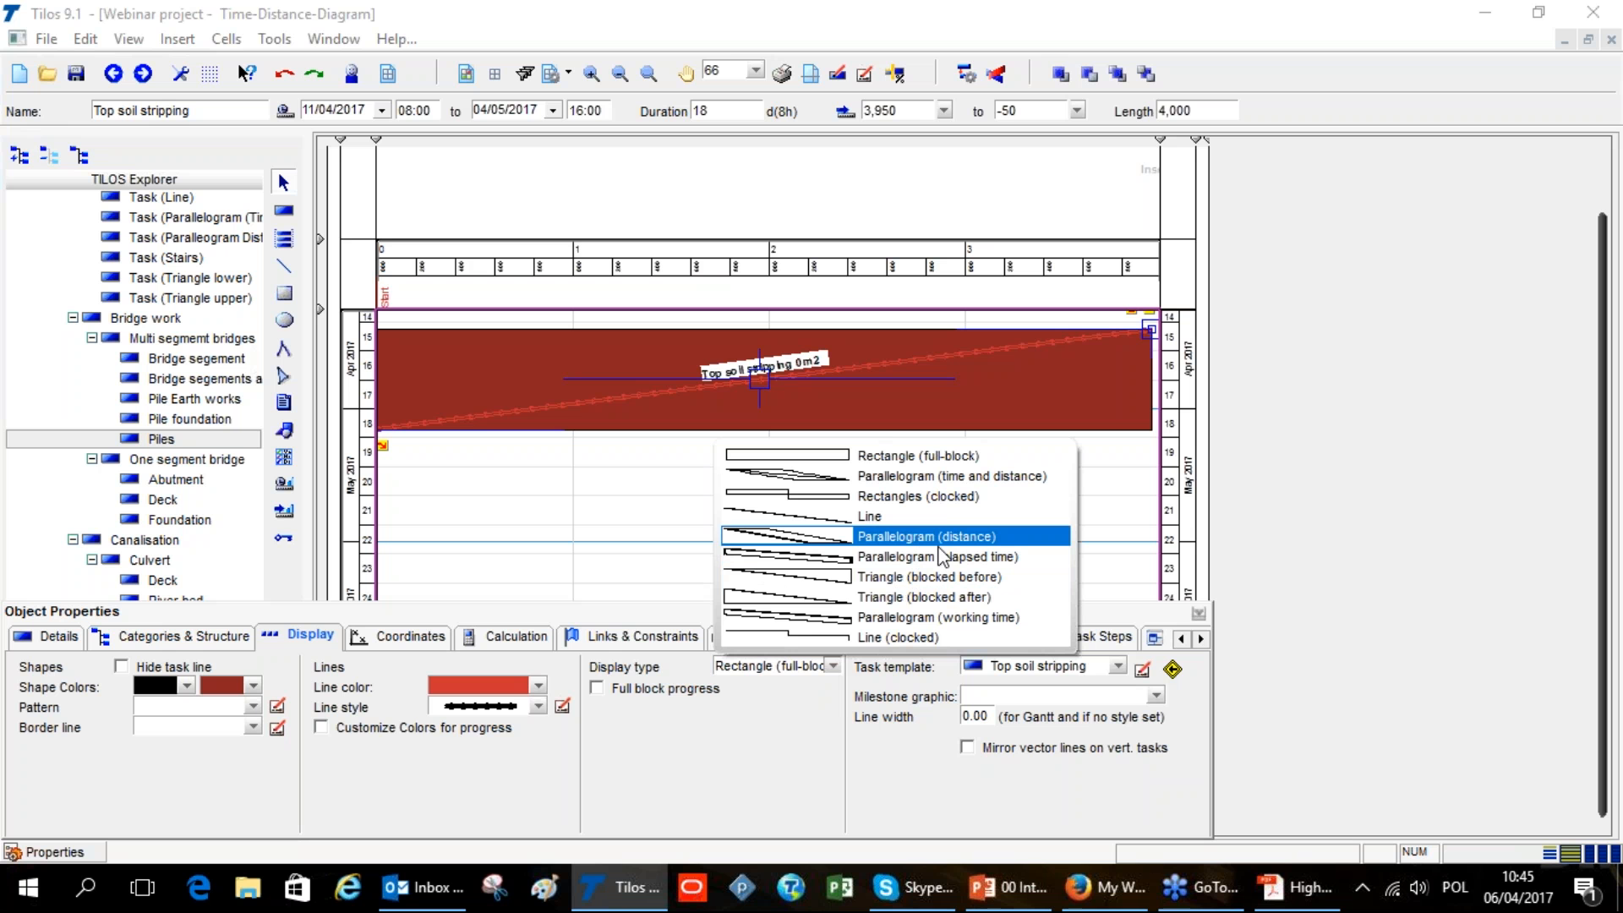
left_click(874, 517)
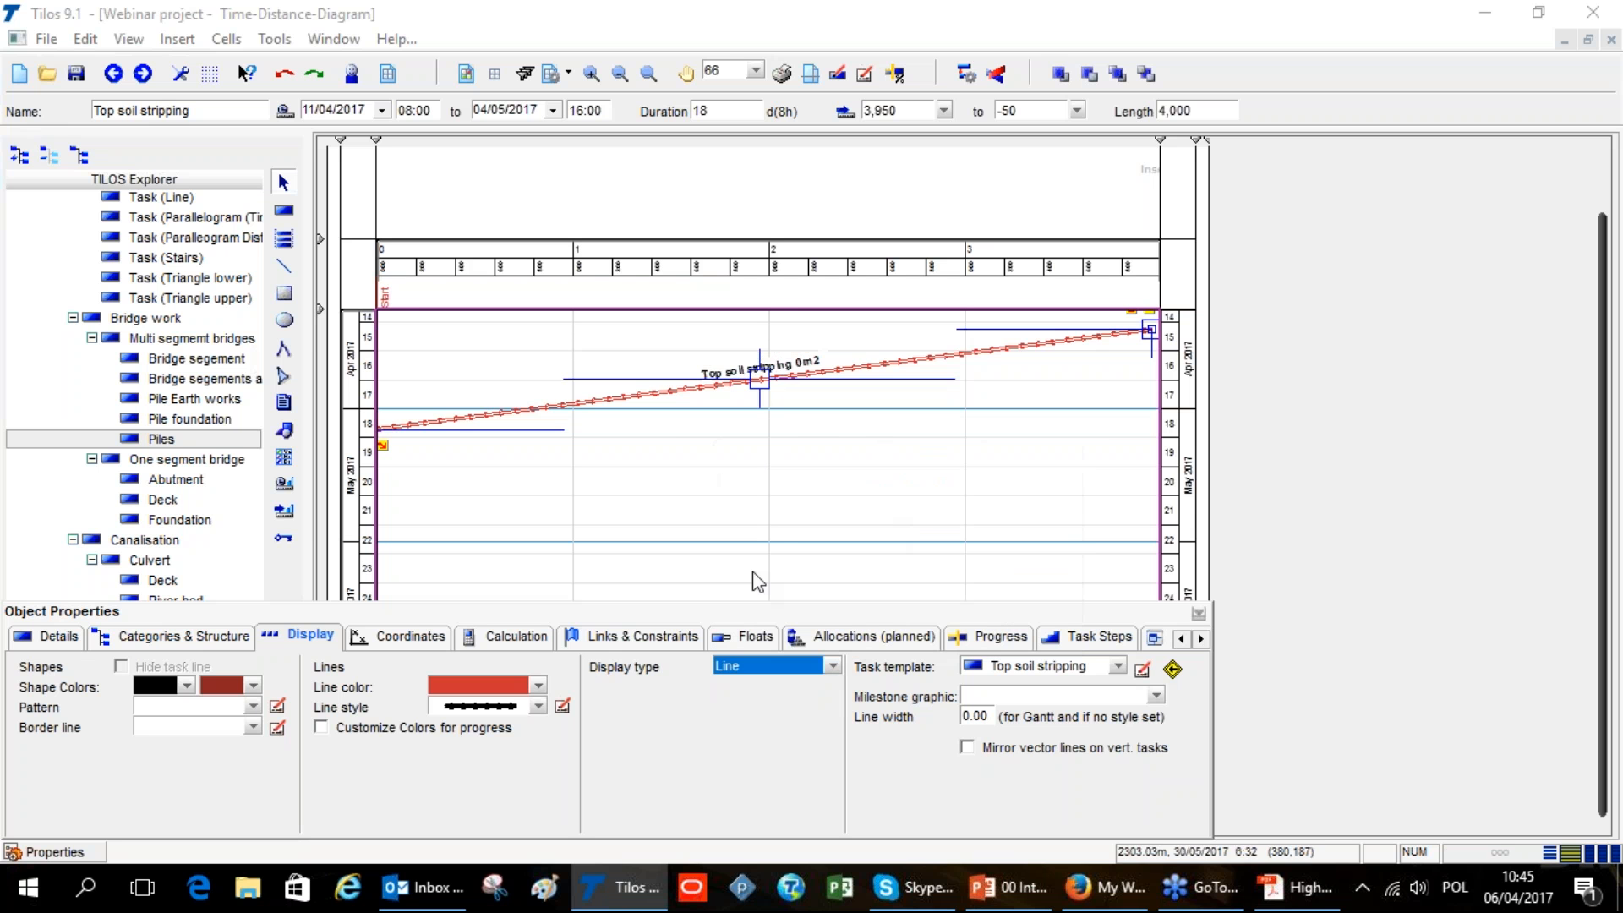
Insert the TILOS-logo graphic from the library into the distance drawing cell, about 220 by 23 mm, and delete it again
scroll(811, 512, "up", 1)
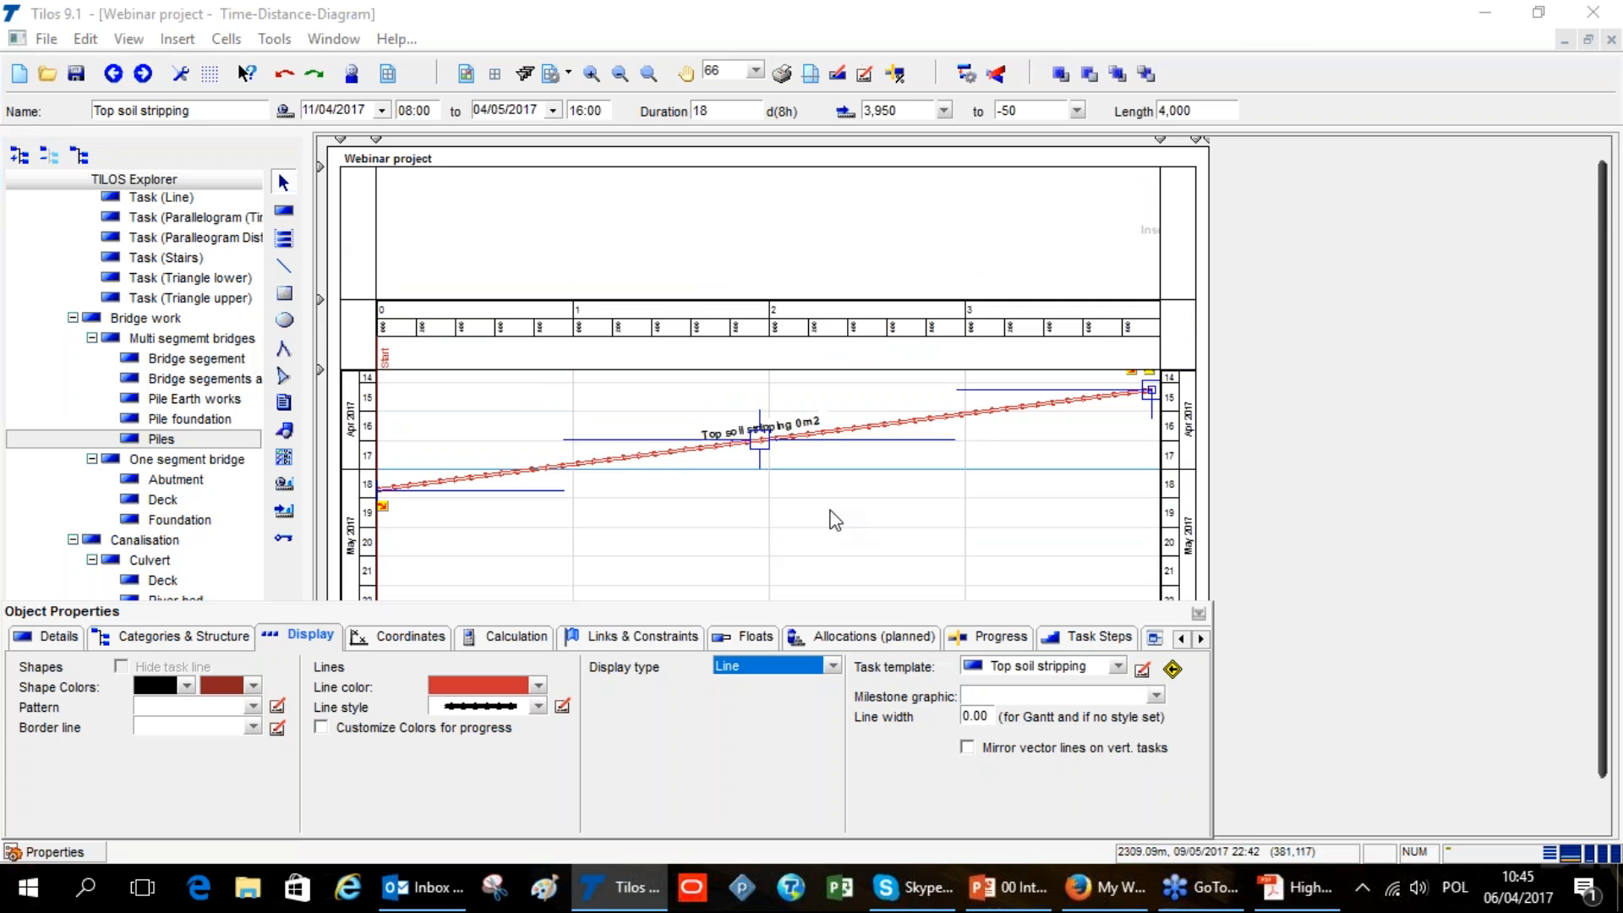
left_click(643, 230)
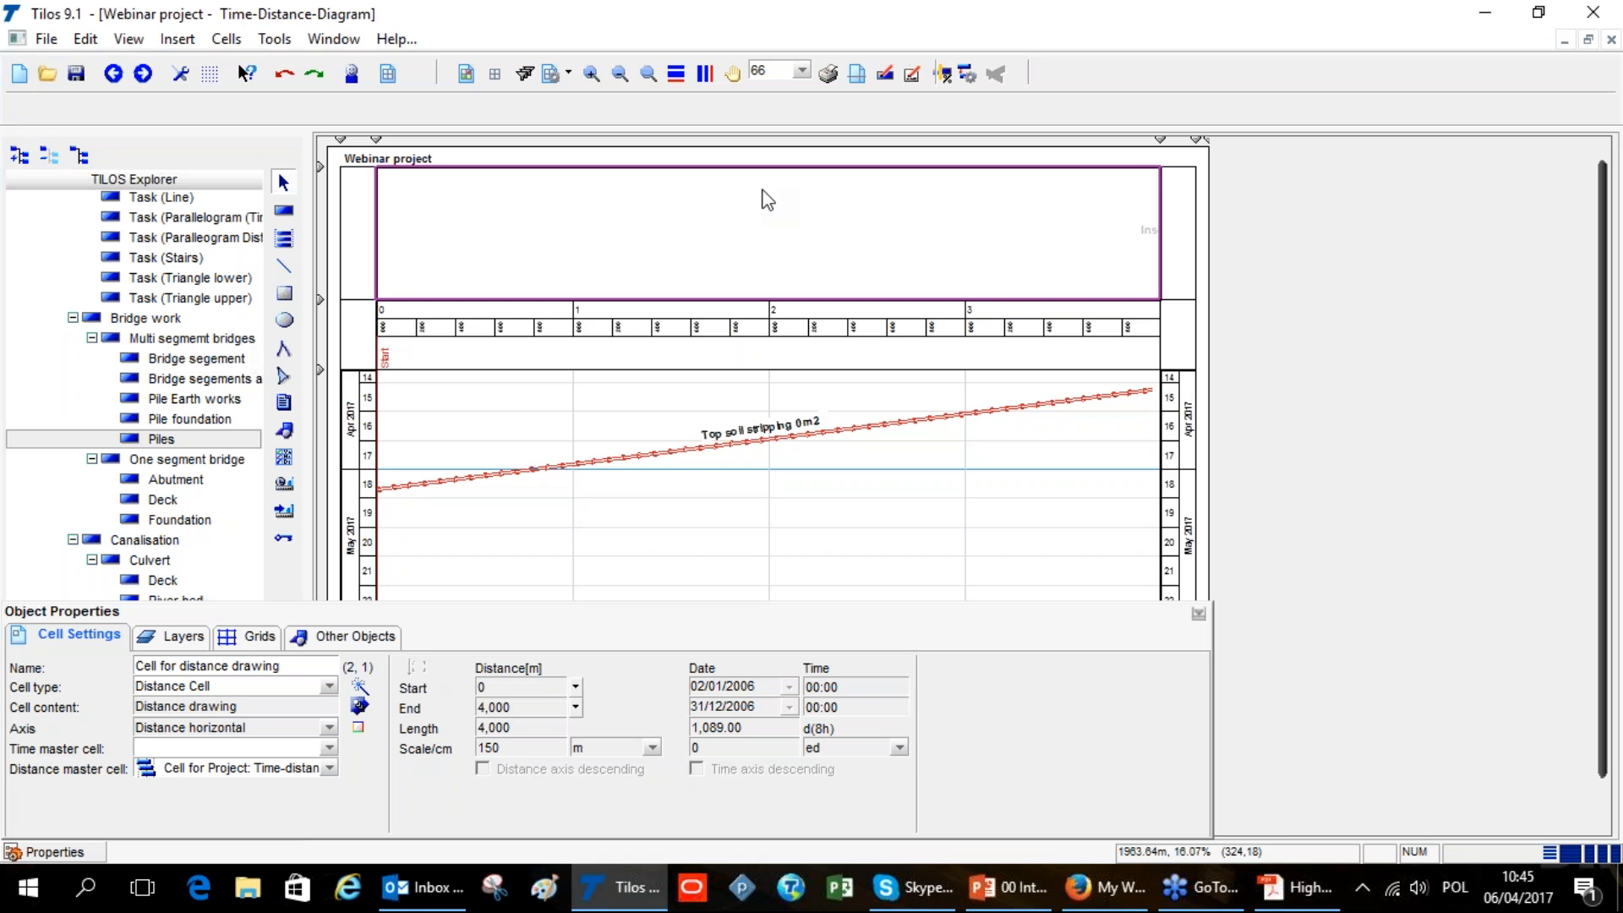
left_click(285, 431)
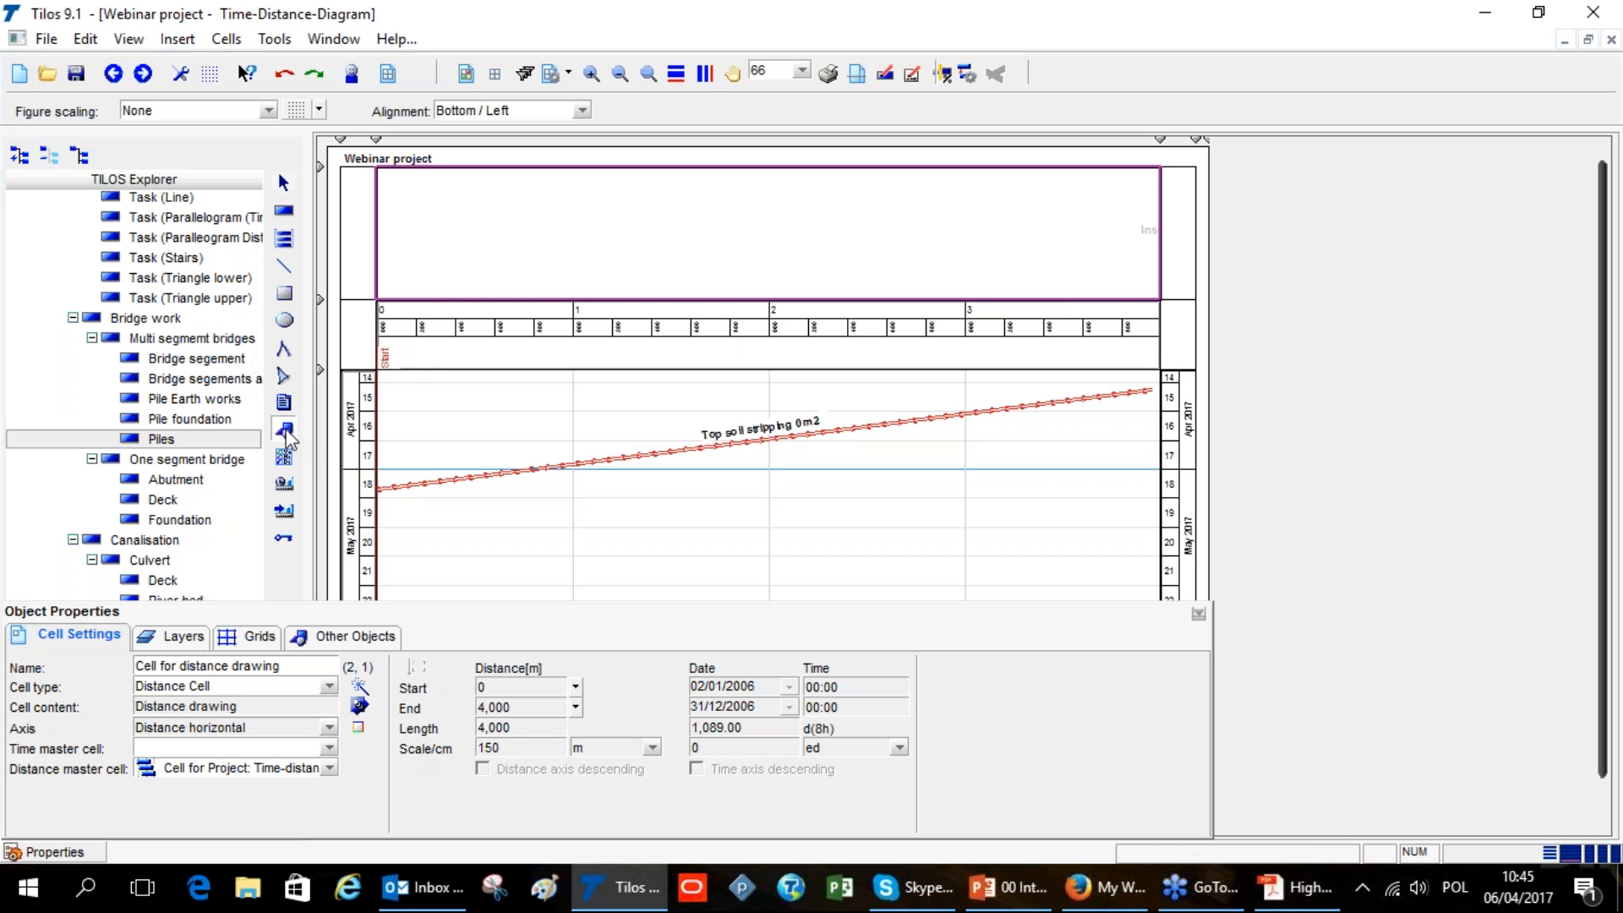
left_click_drag(424, 201, 1075, 269)
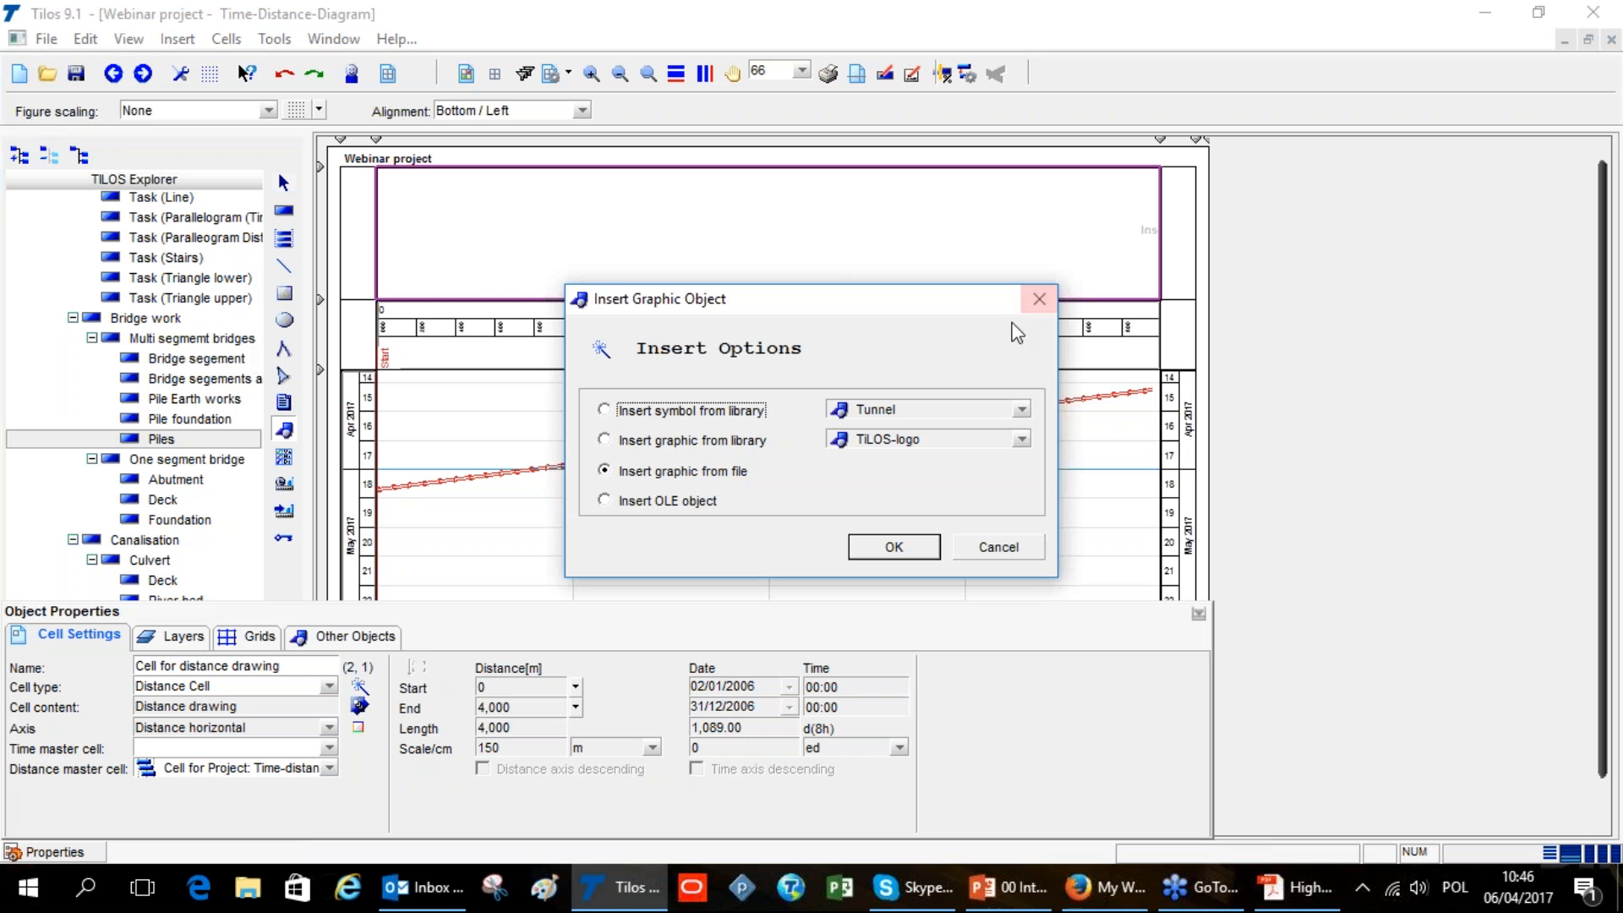
left_click(607, 415)
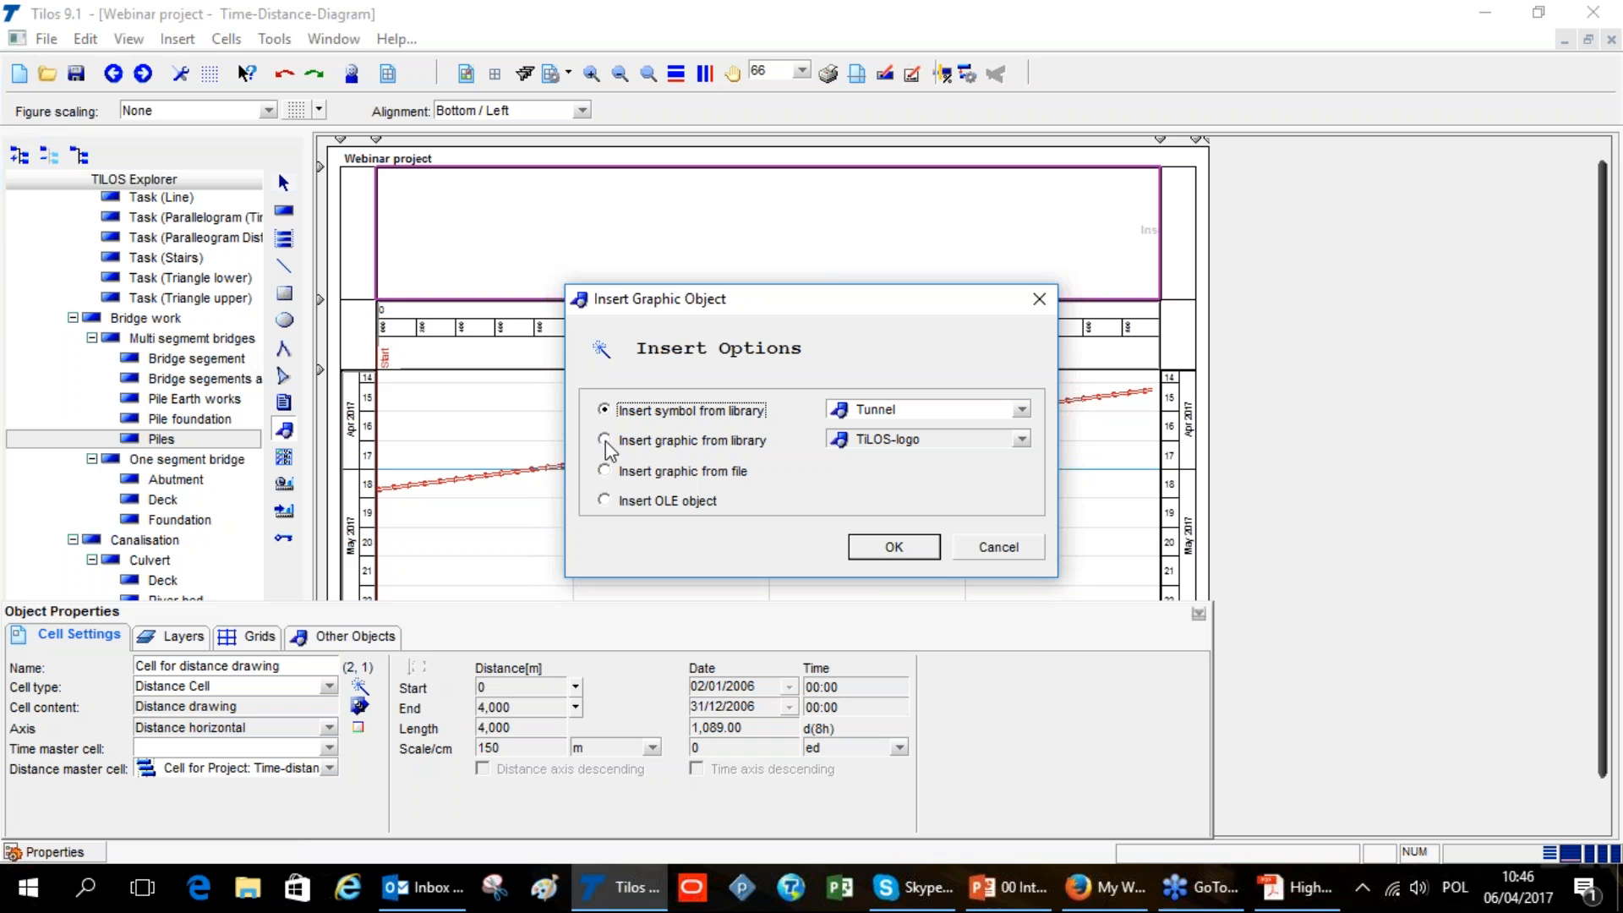
left_click(605, 439)
left_click(1022, 440)
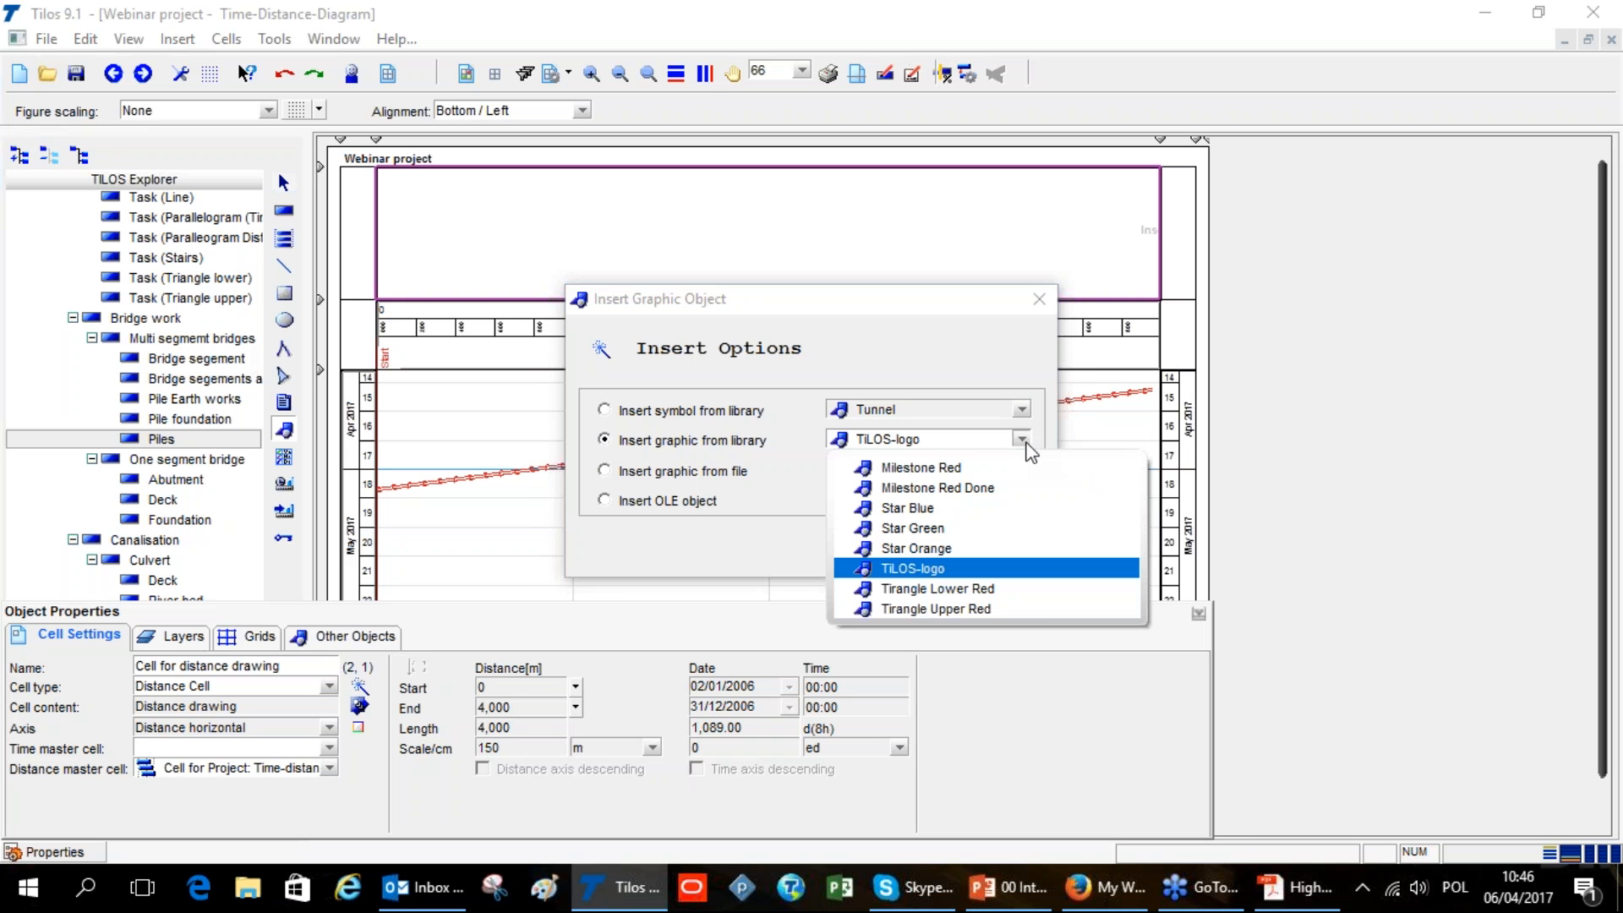
left_click(951, 569)
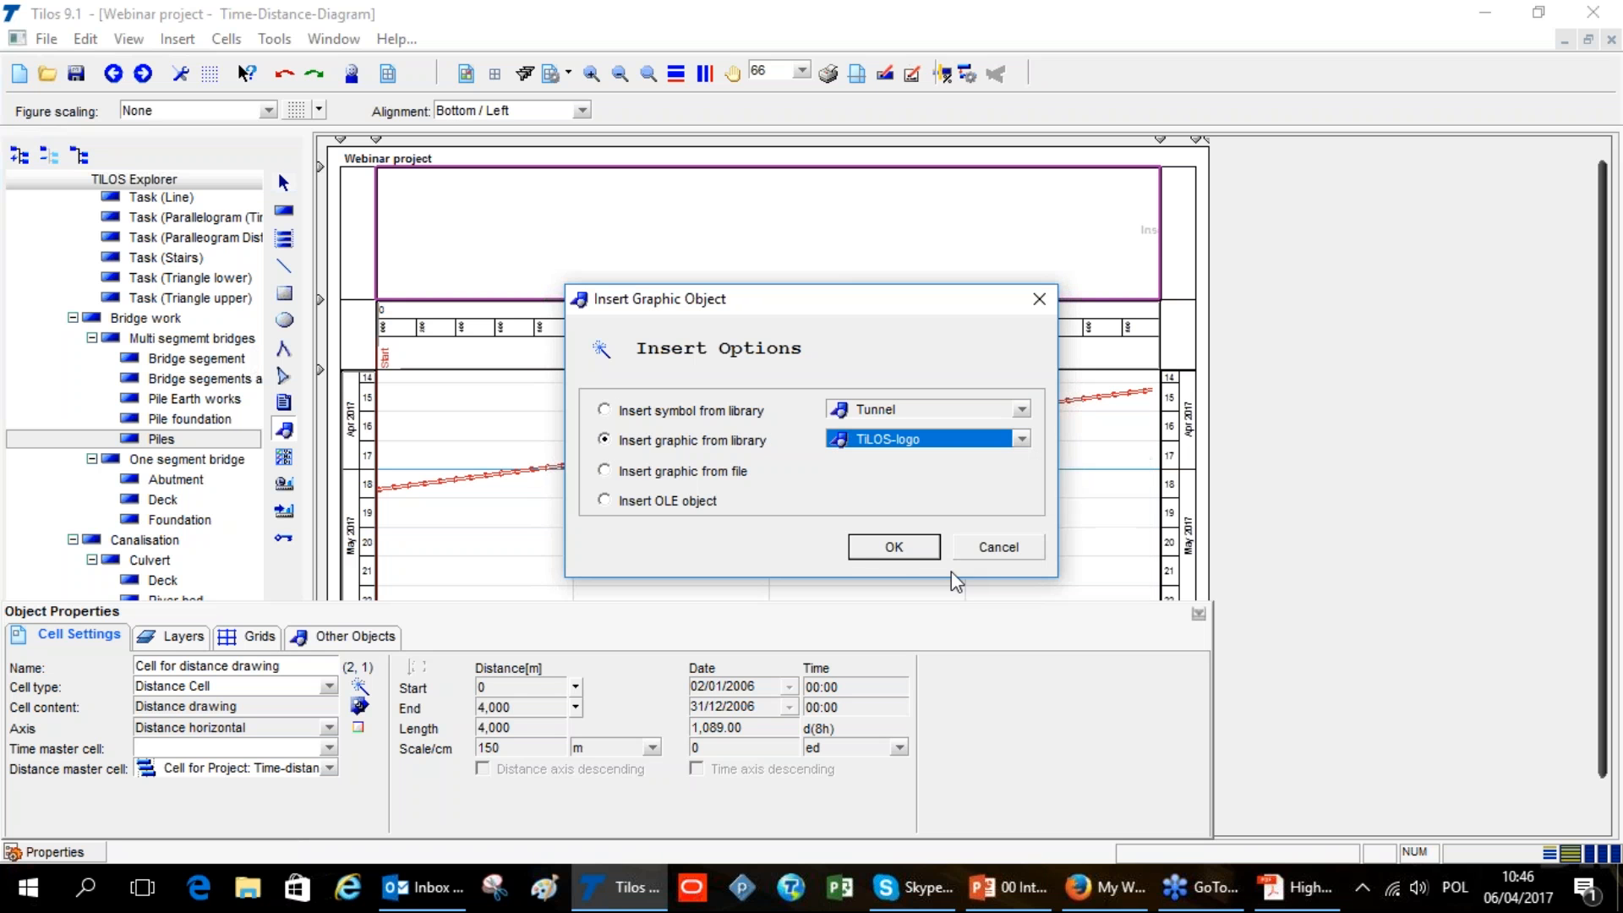
left_click(918, 549)
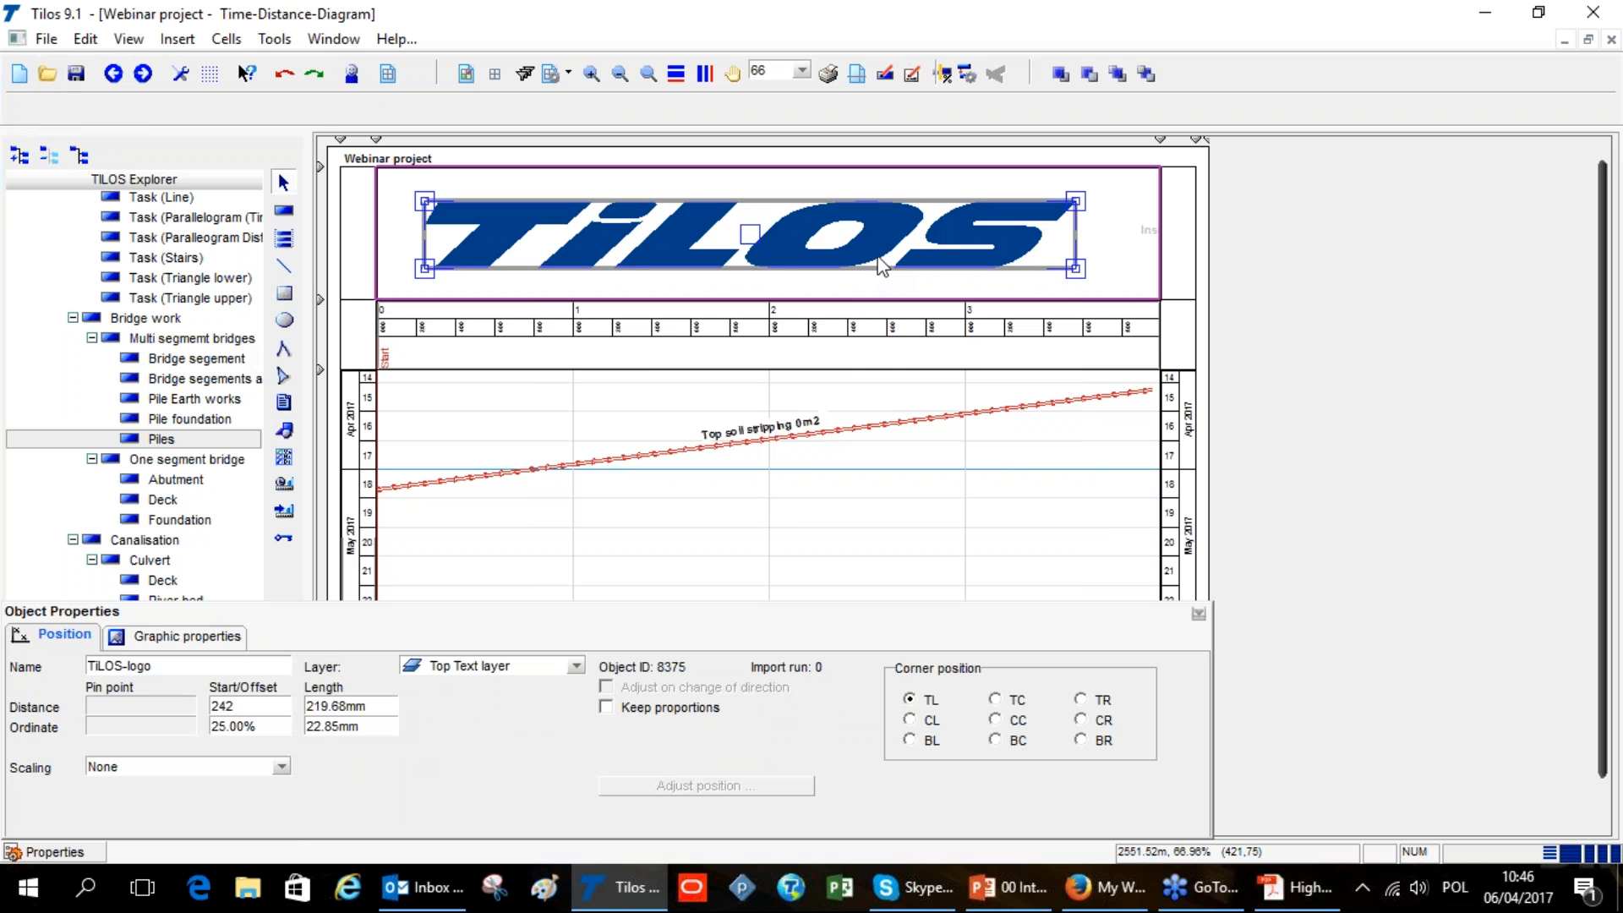
key("Delete")
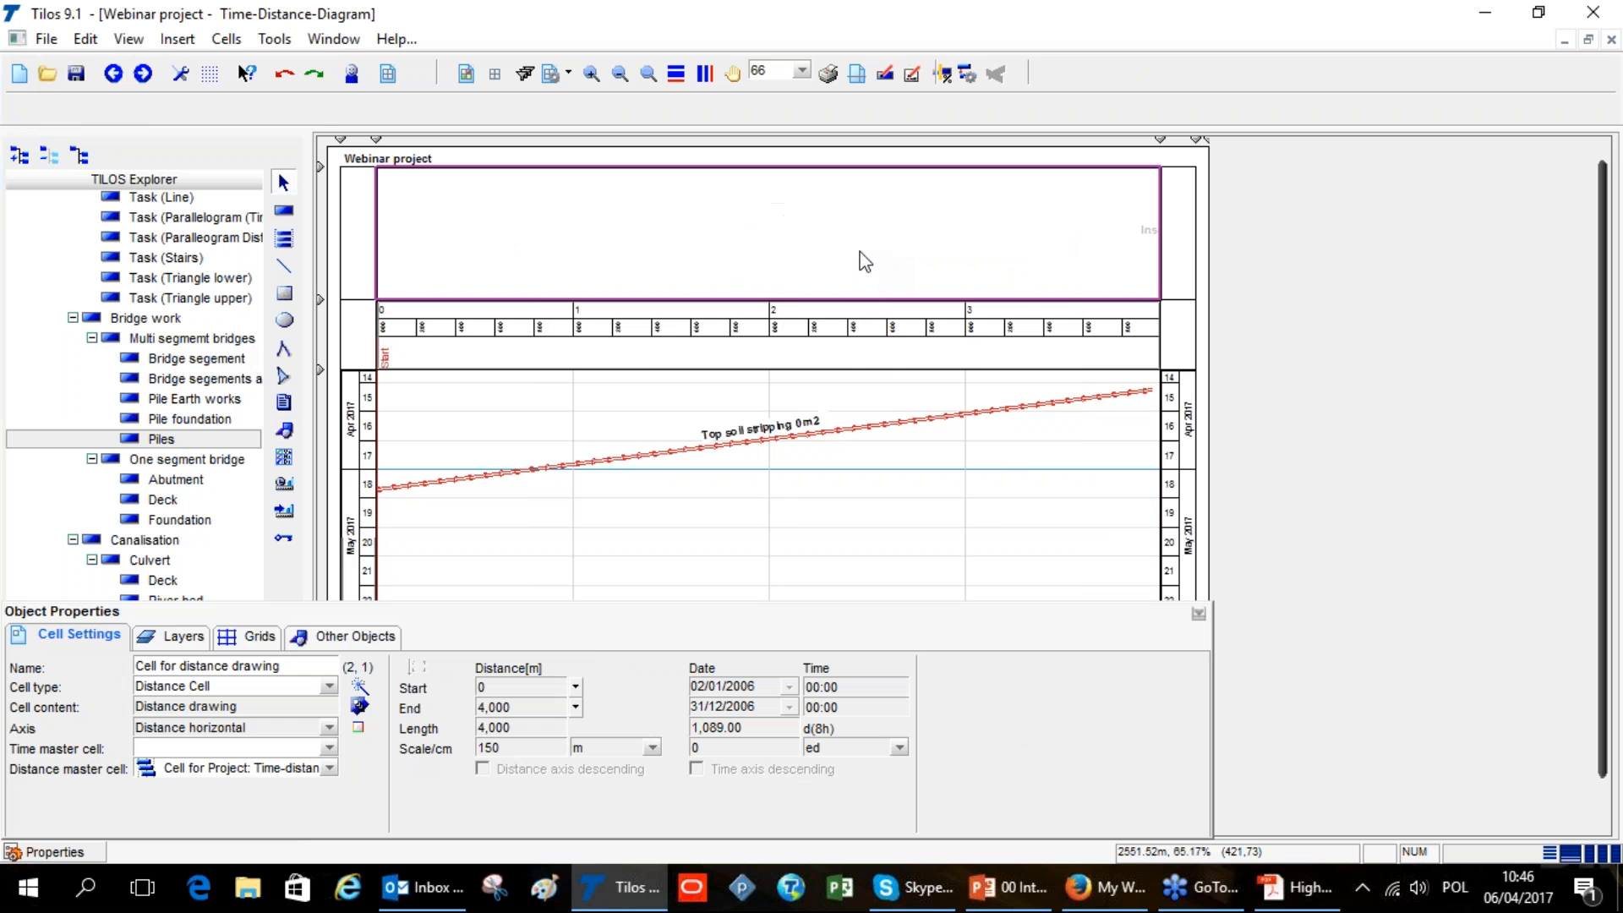
Insert the road map graphic file from the AddOn folder into the distance drawing cell, about 209 by 26 mm
left_click(285, 430)
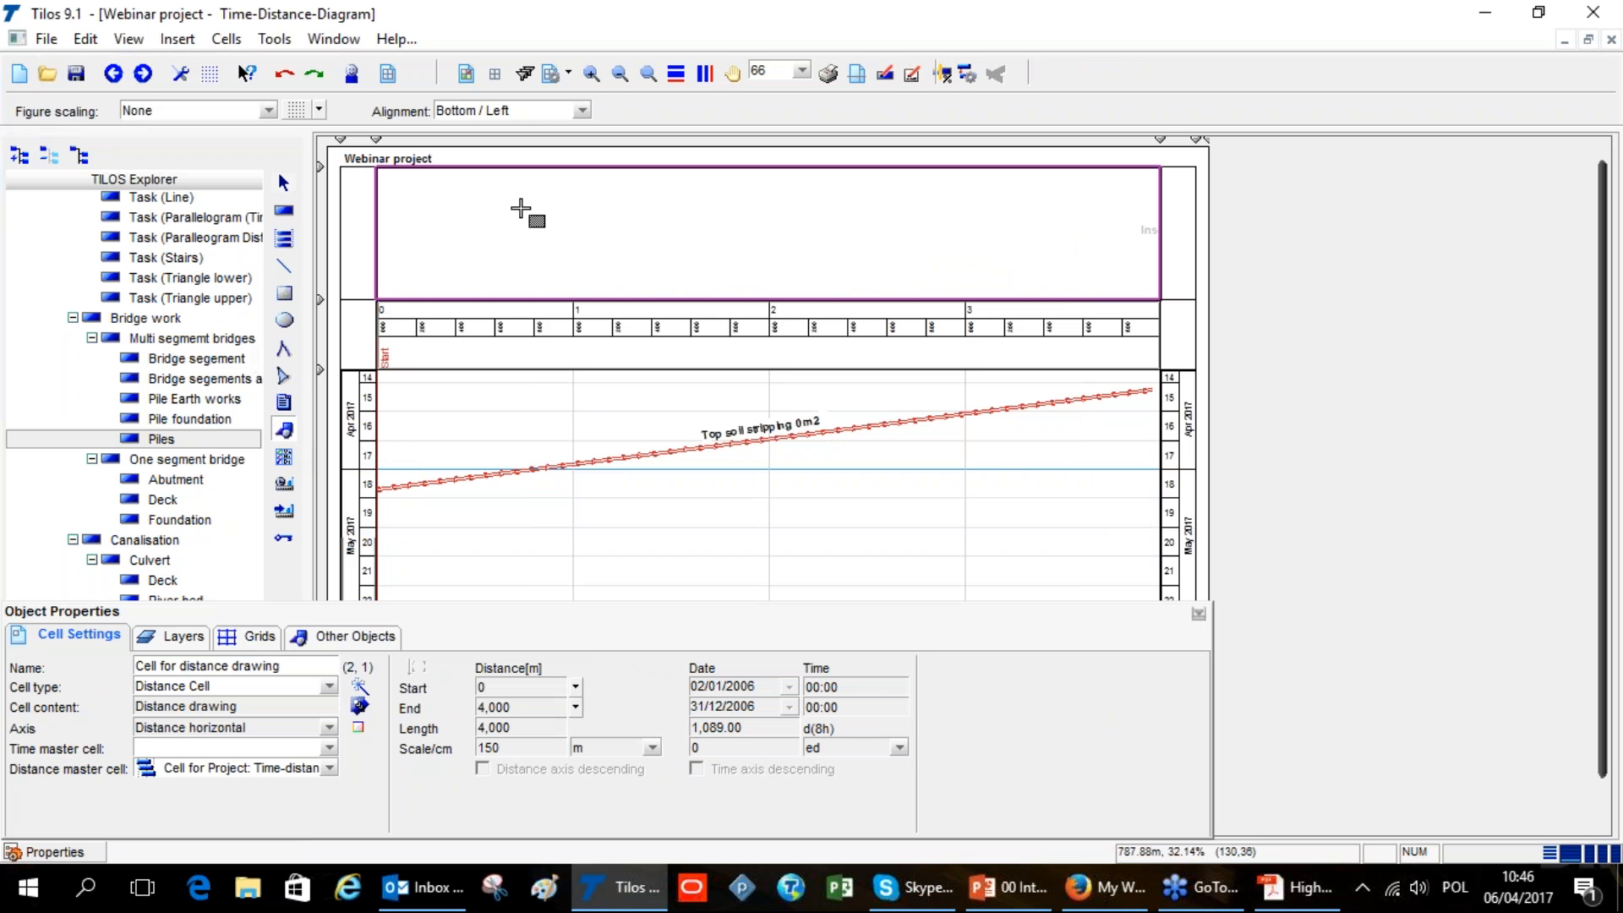
left_click_drag(881, 258, 1018, 268)
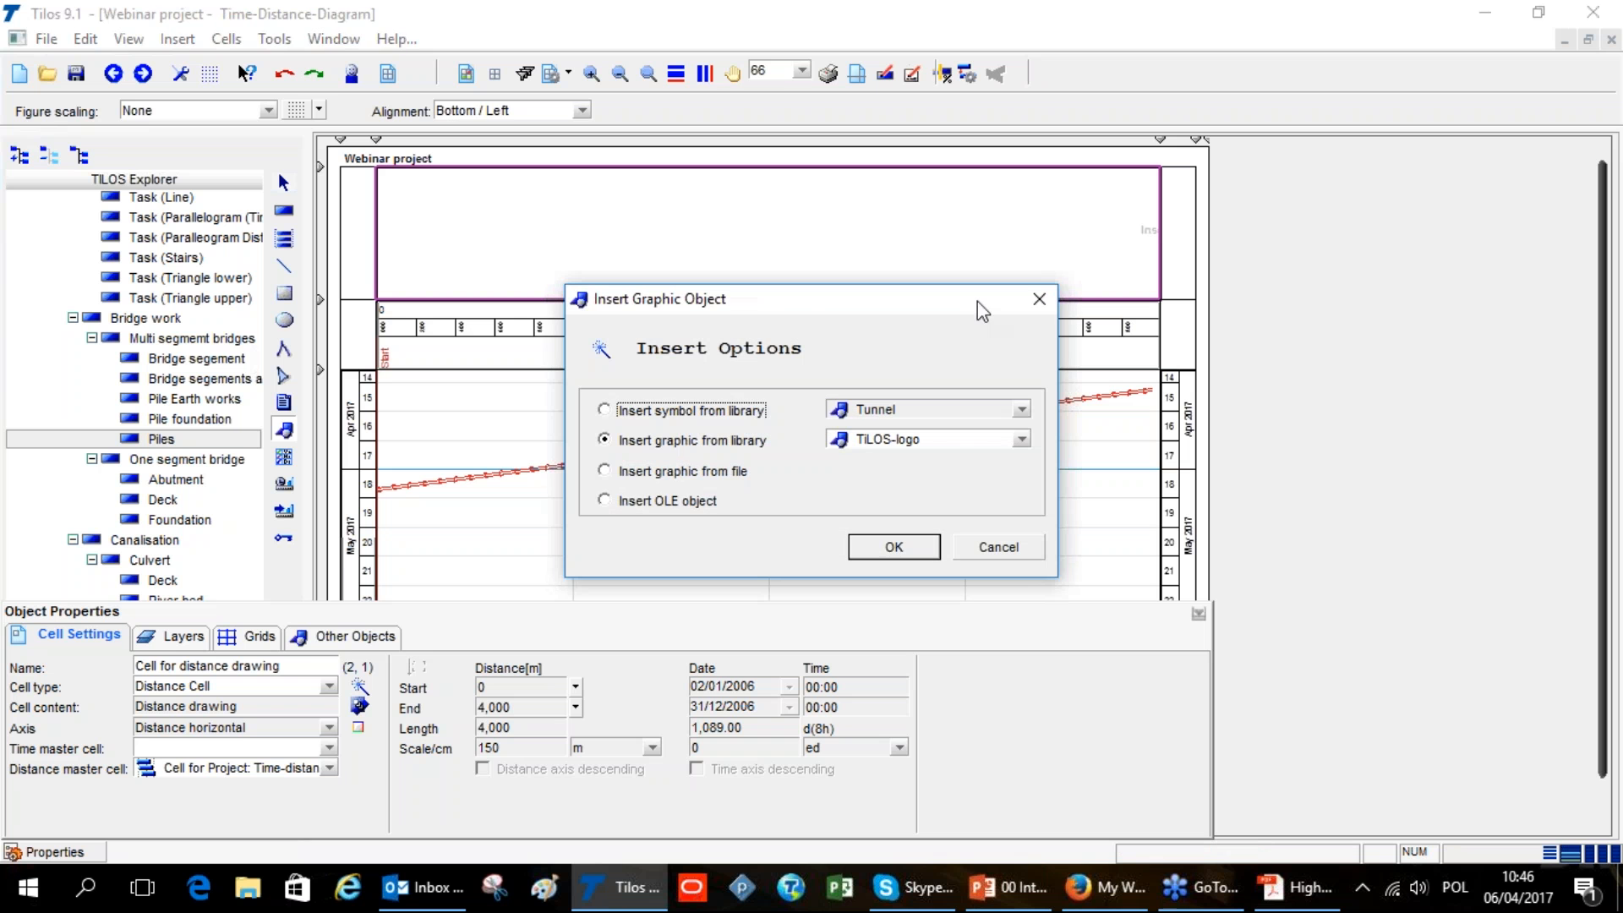
left_click(644, 500)
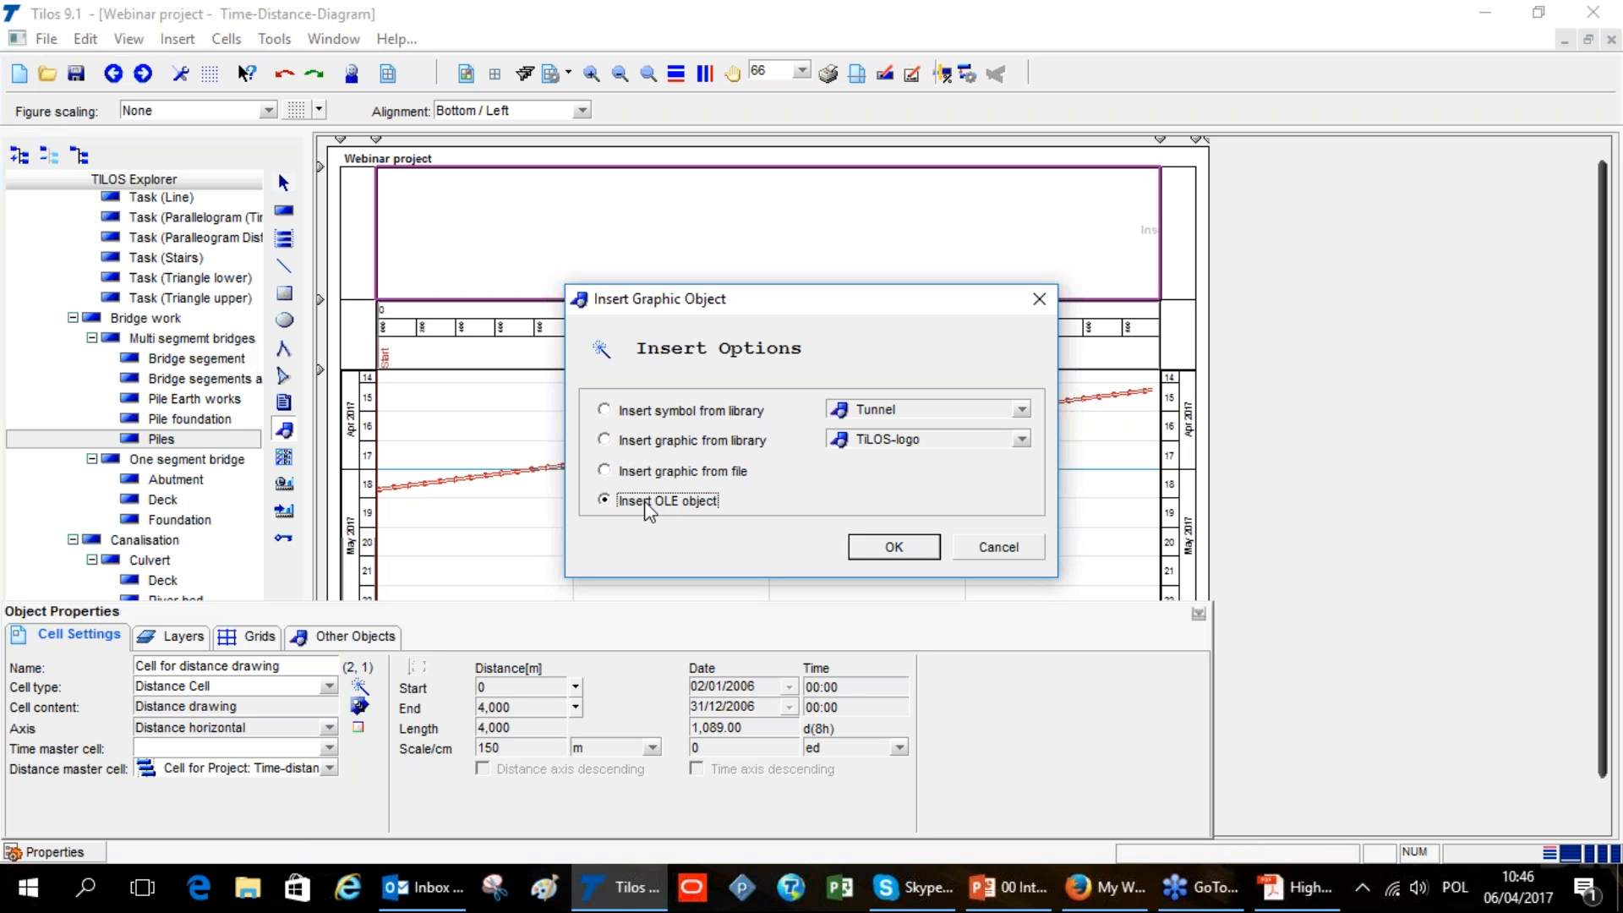
left_click(605, 471)
left_click(885, 546)
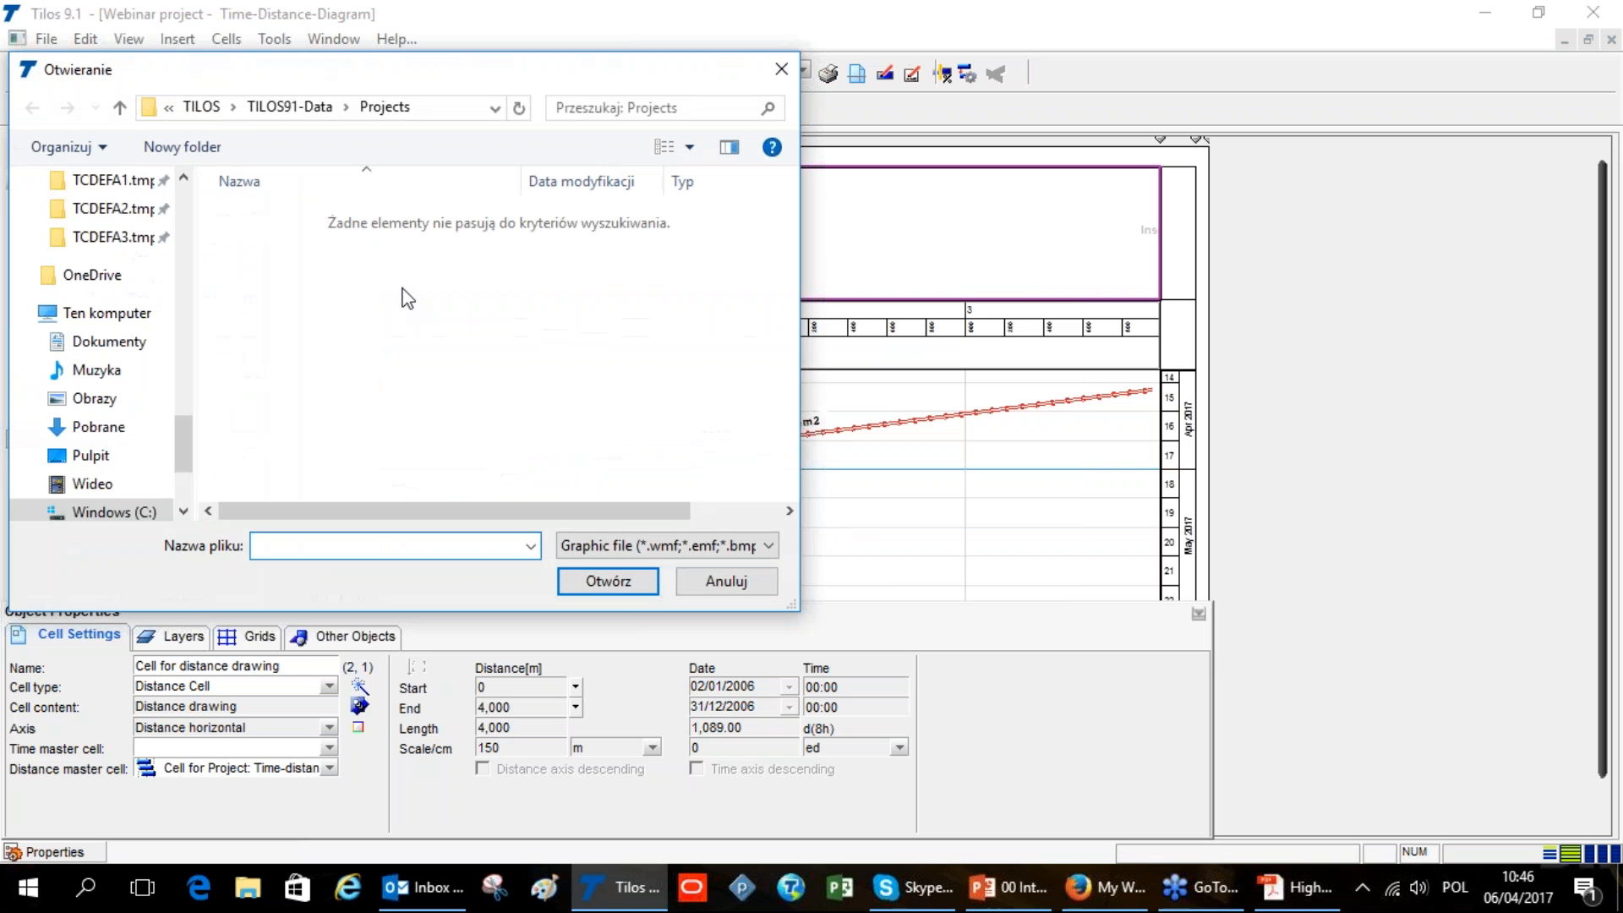
left_click(289, 106)
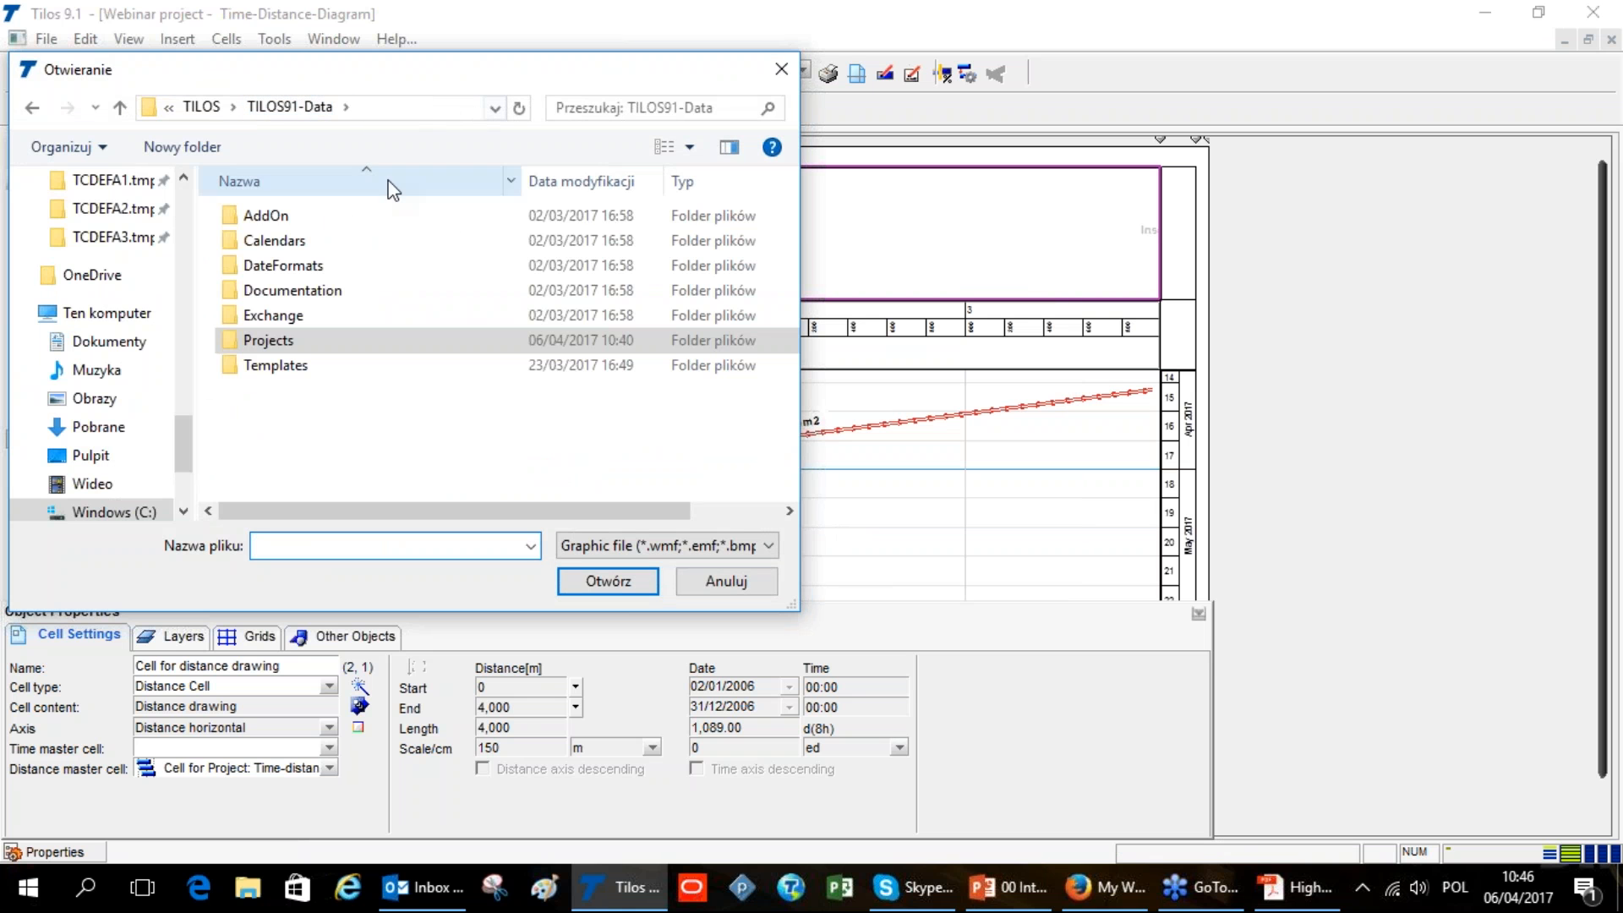
left_click(311, 217)
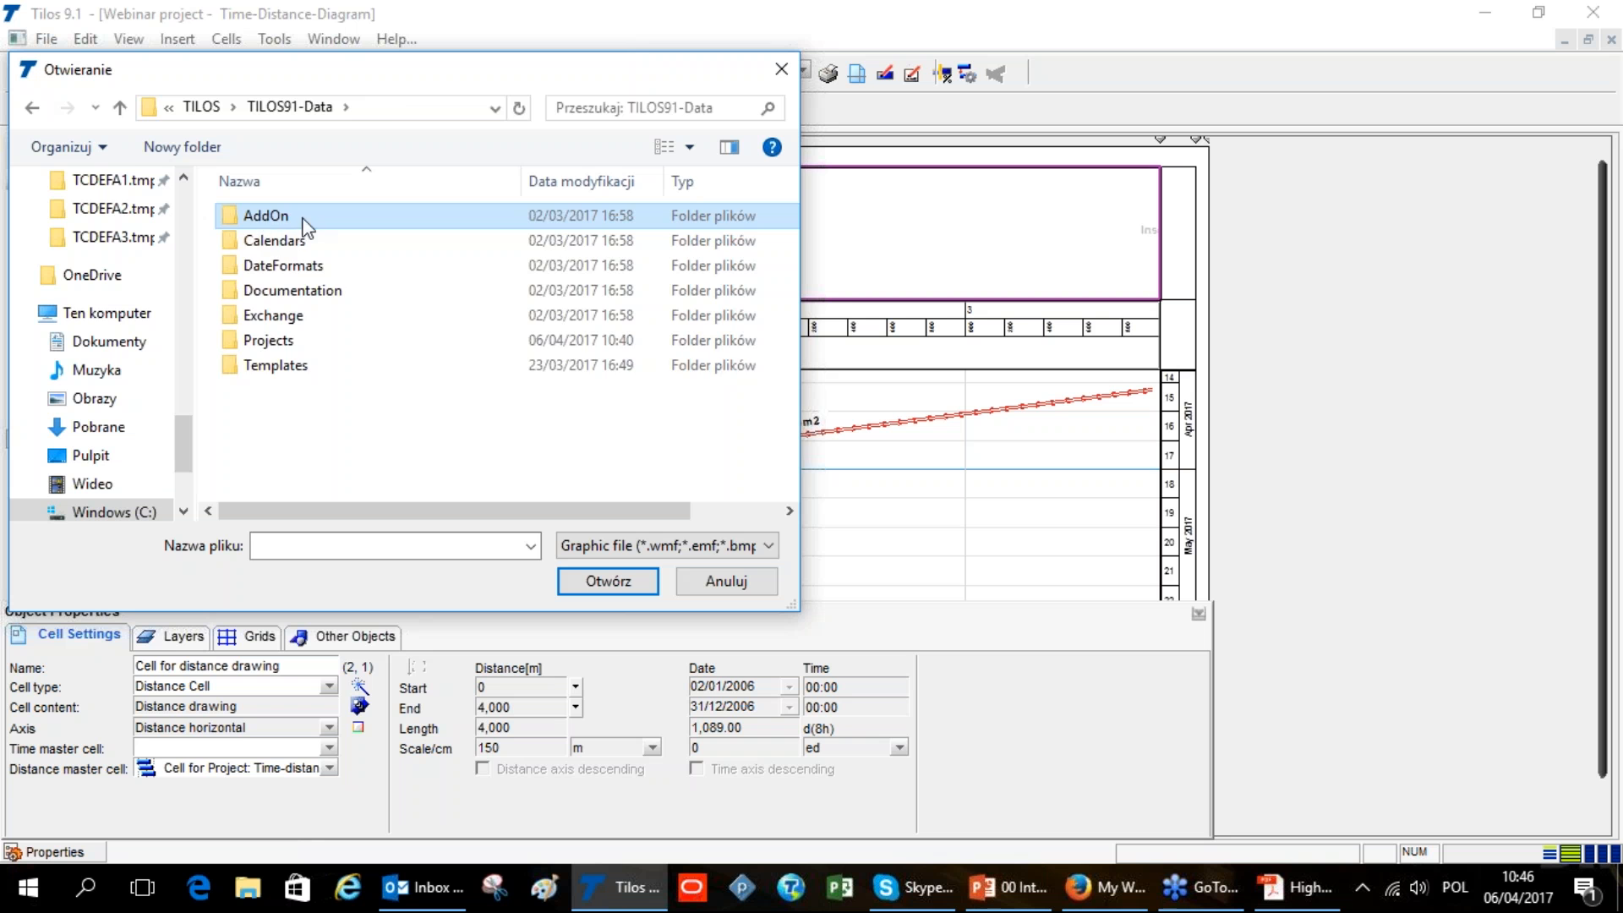
double_click(303, 218)
left_click(432, 394)
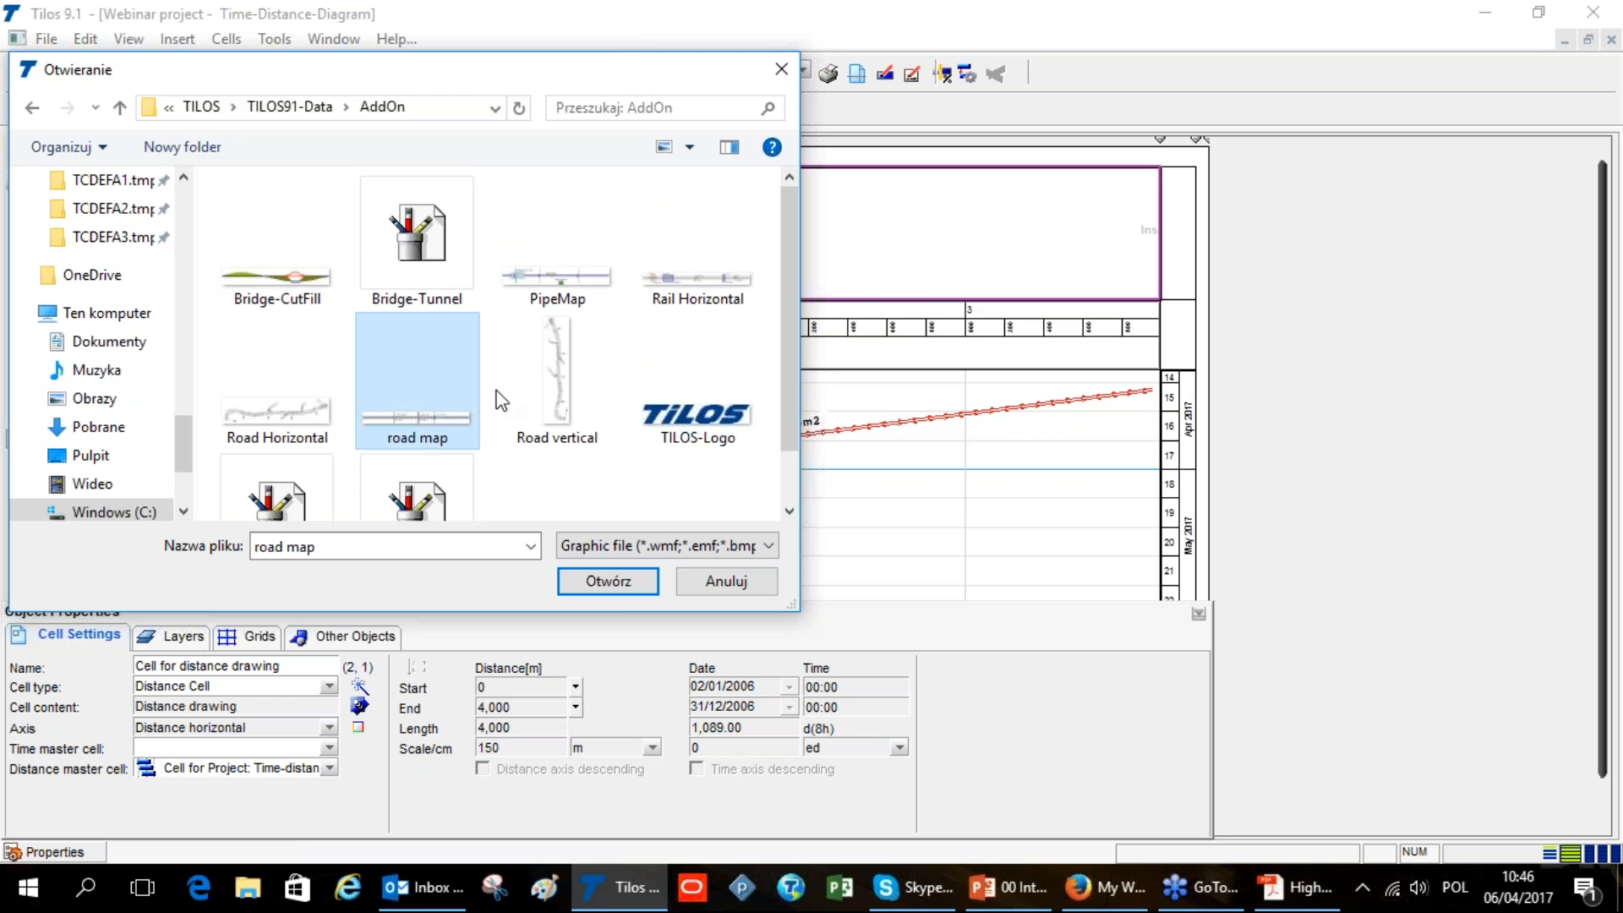
left_click(608, 581)
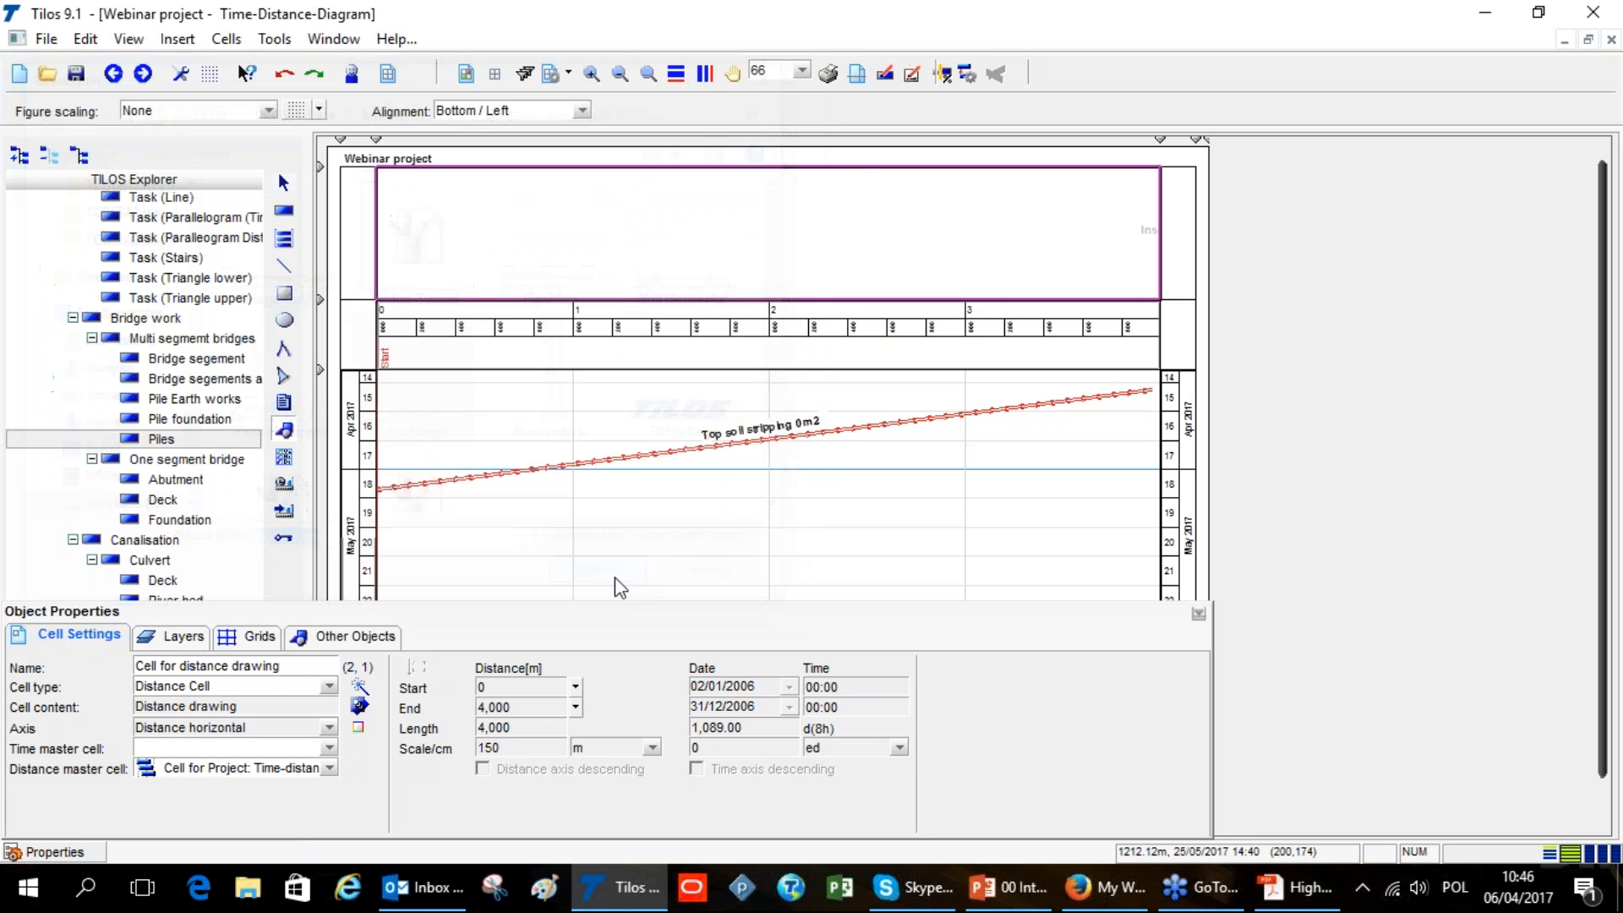
left_click_drag(1005, 267, 1093, 256)
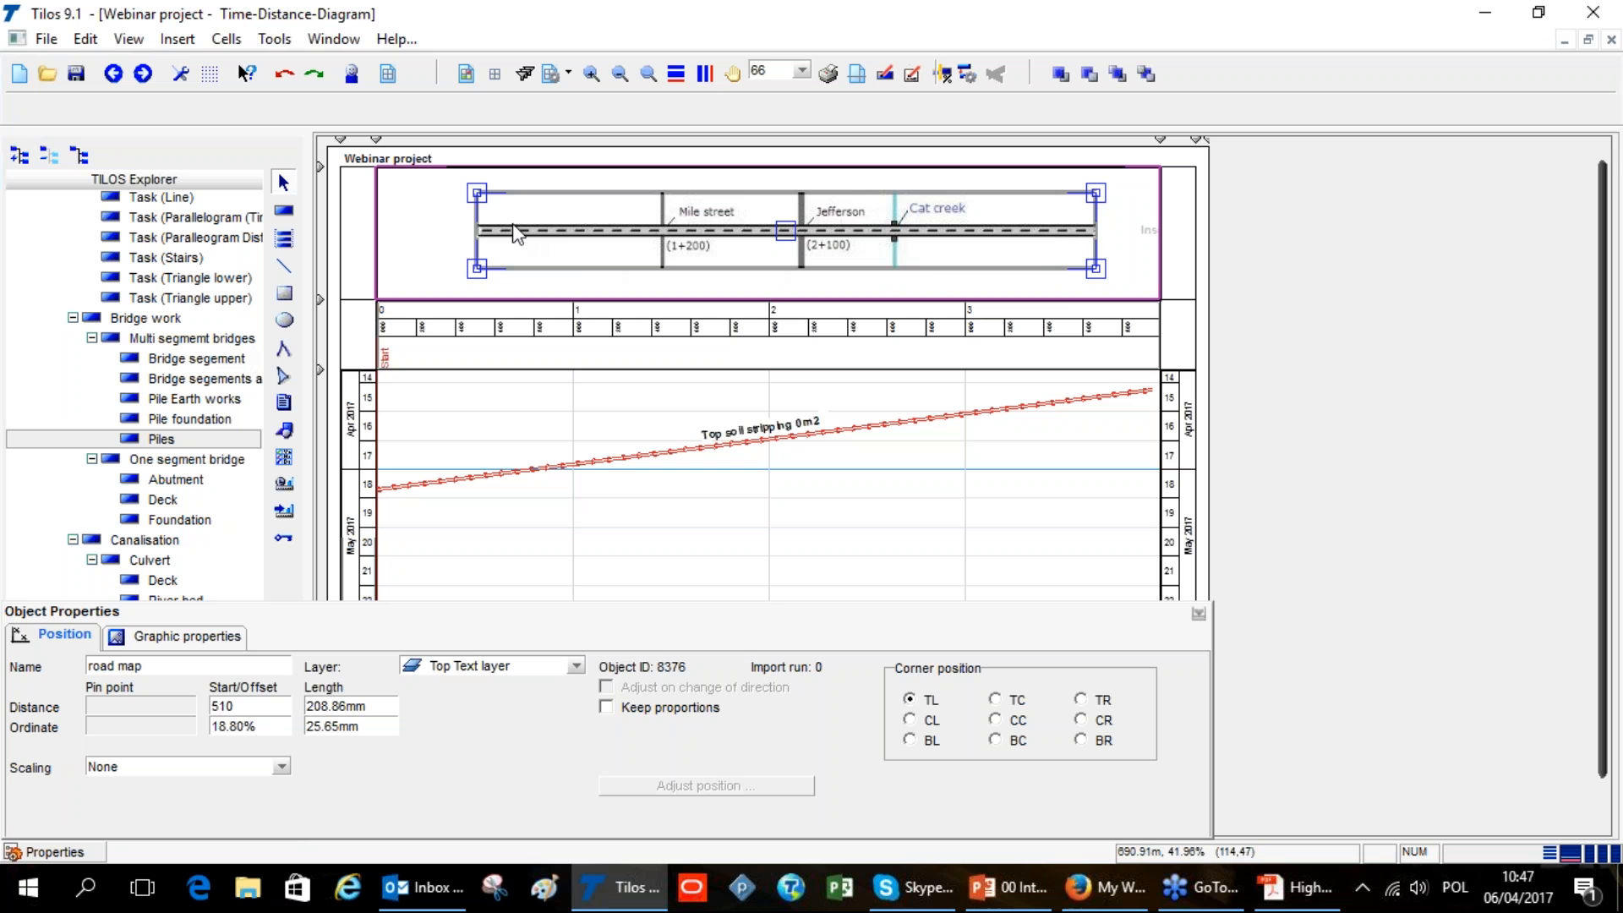
left_click(895, 230)
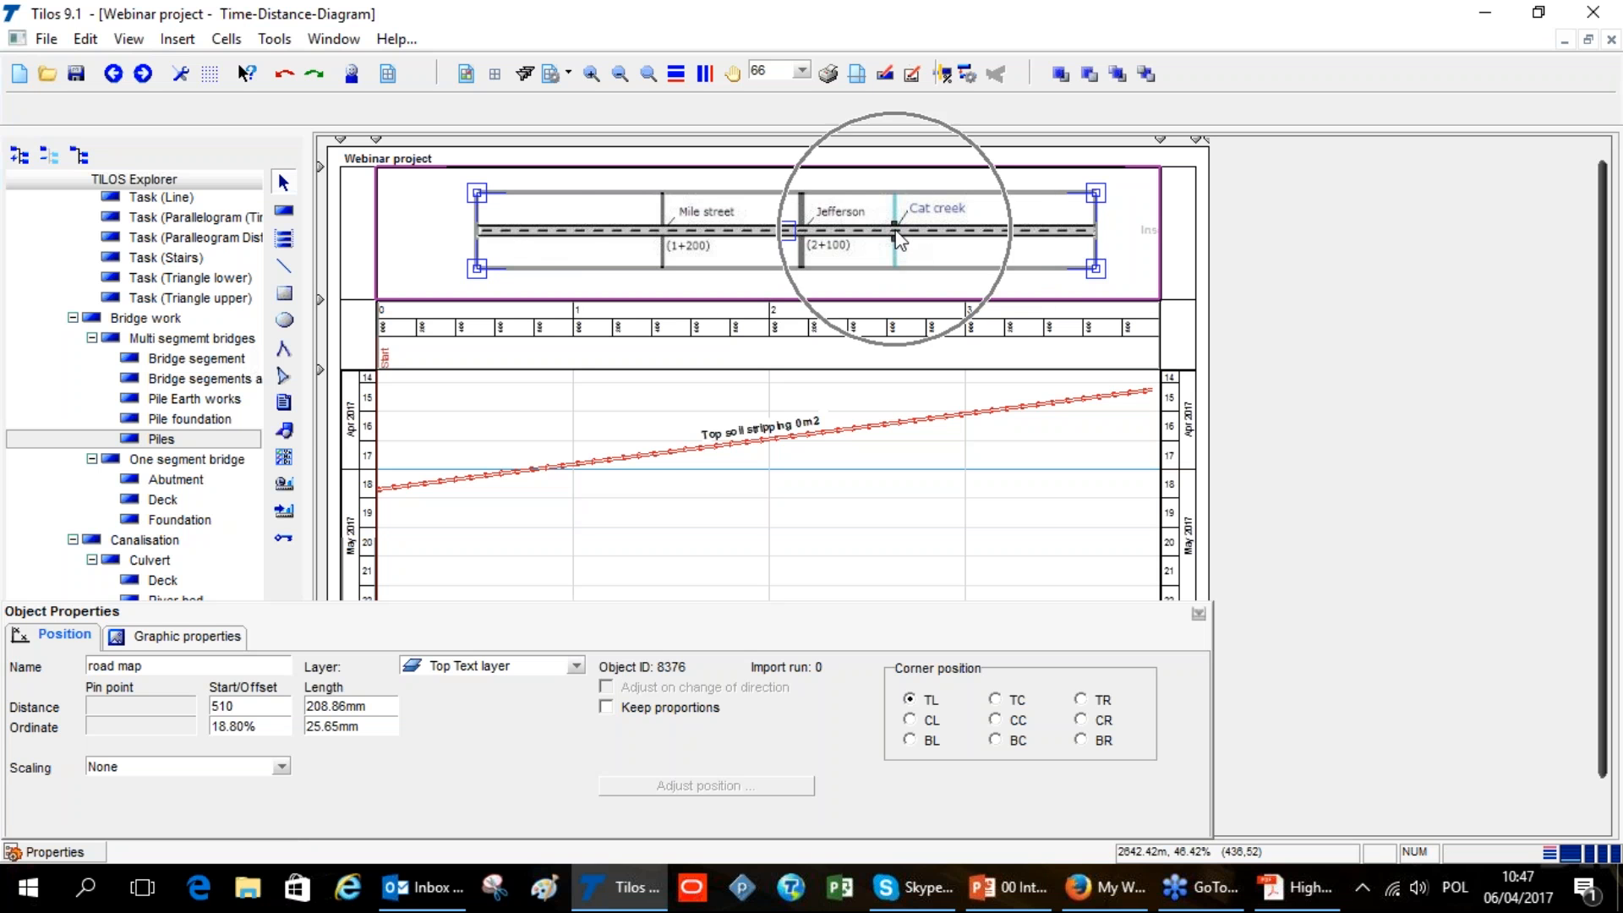
left_click(658, 232)
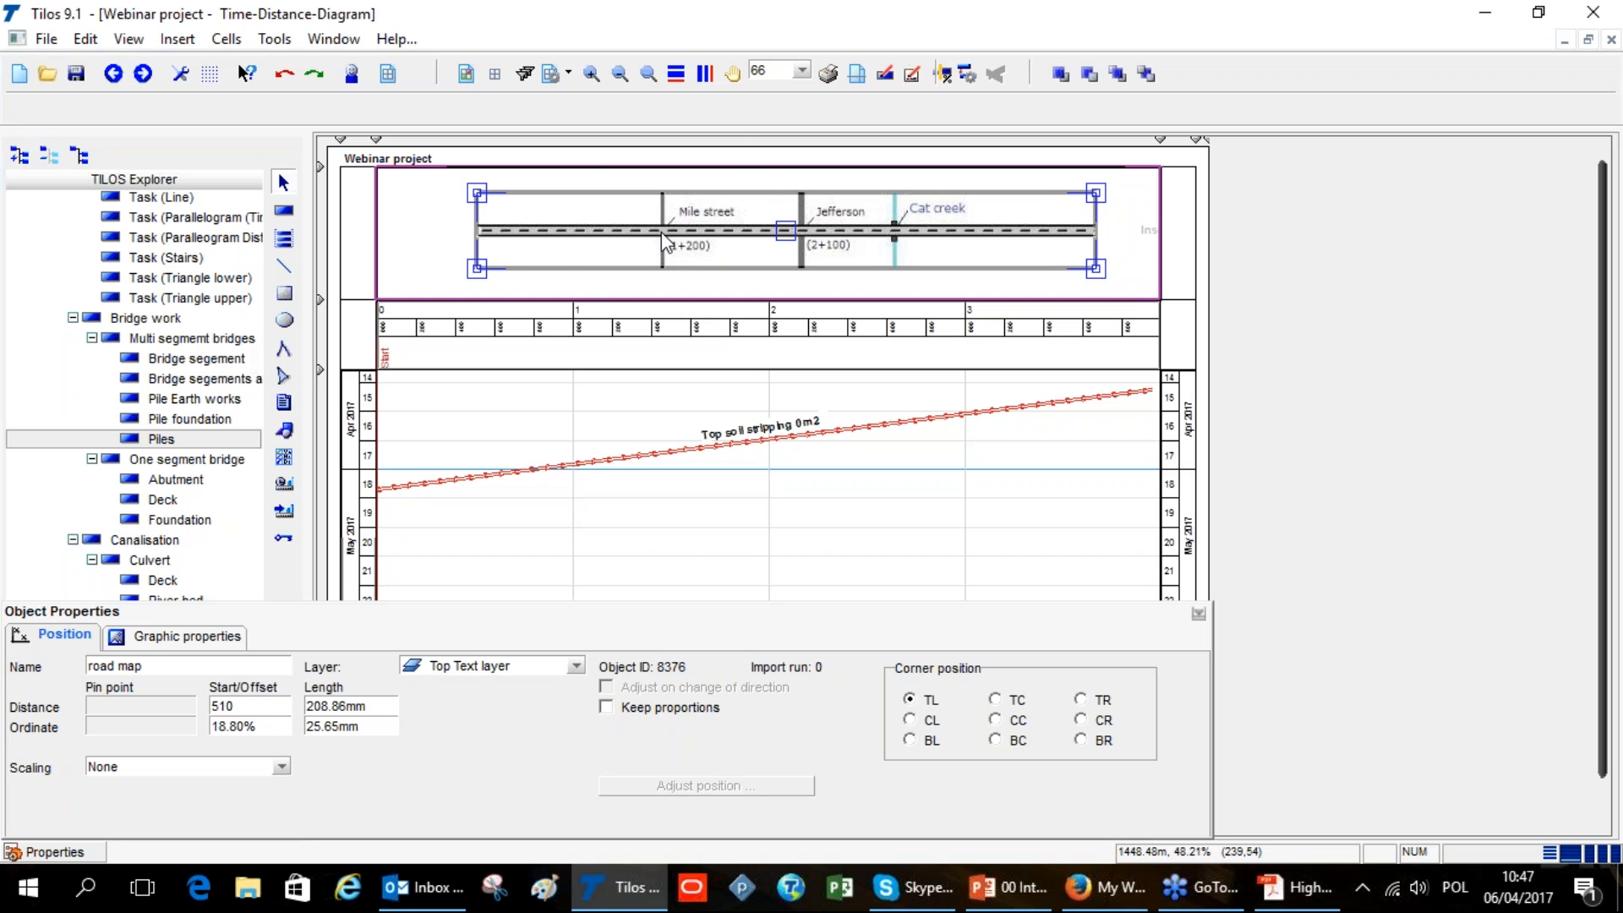
left_click(682, 247)
Set the road map's scaling to Both axes and adjust its position so Mile street lies at 1200 m and Jefferson at 2100 m
left_click(288, 768)
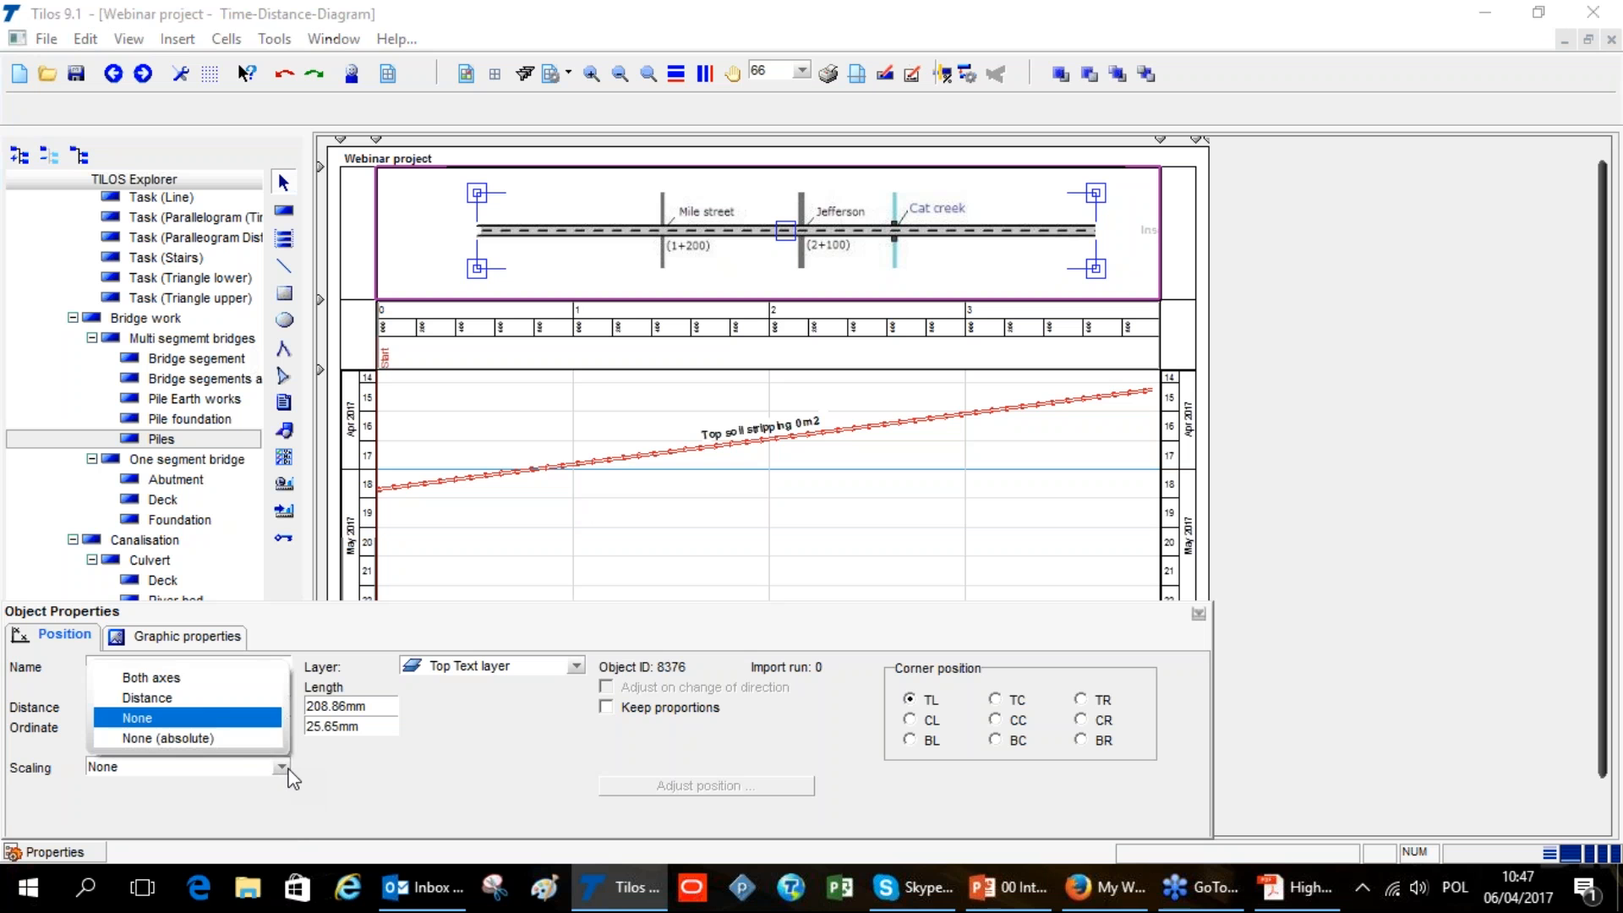
left_click(208, 684)
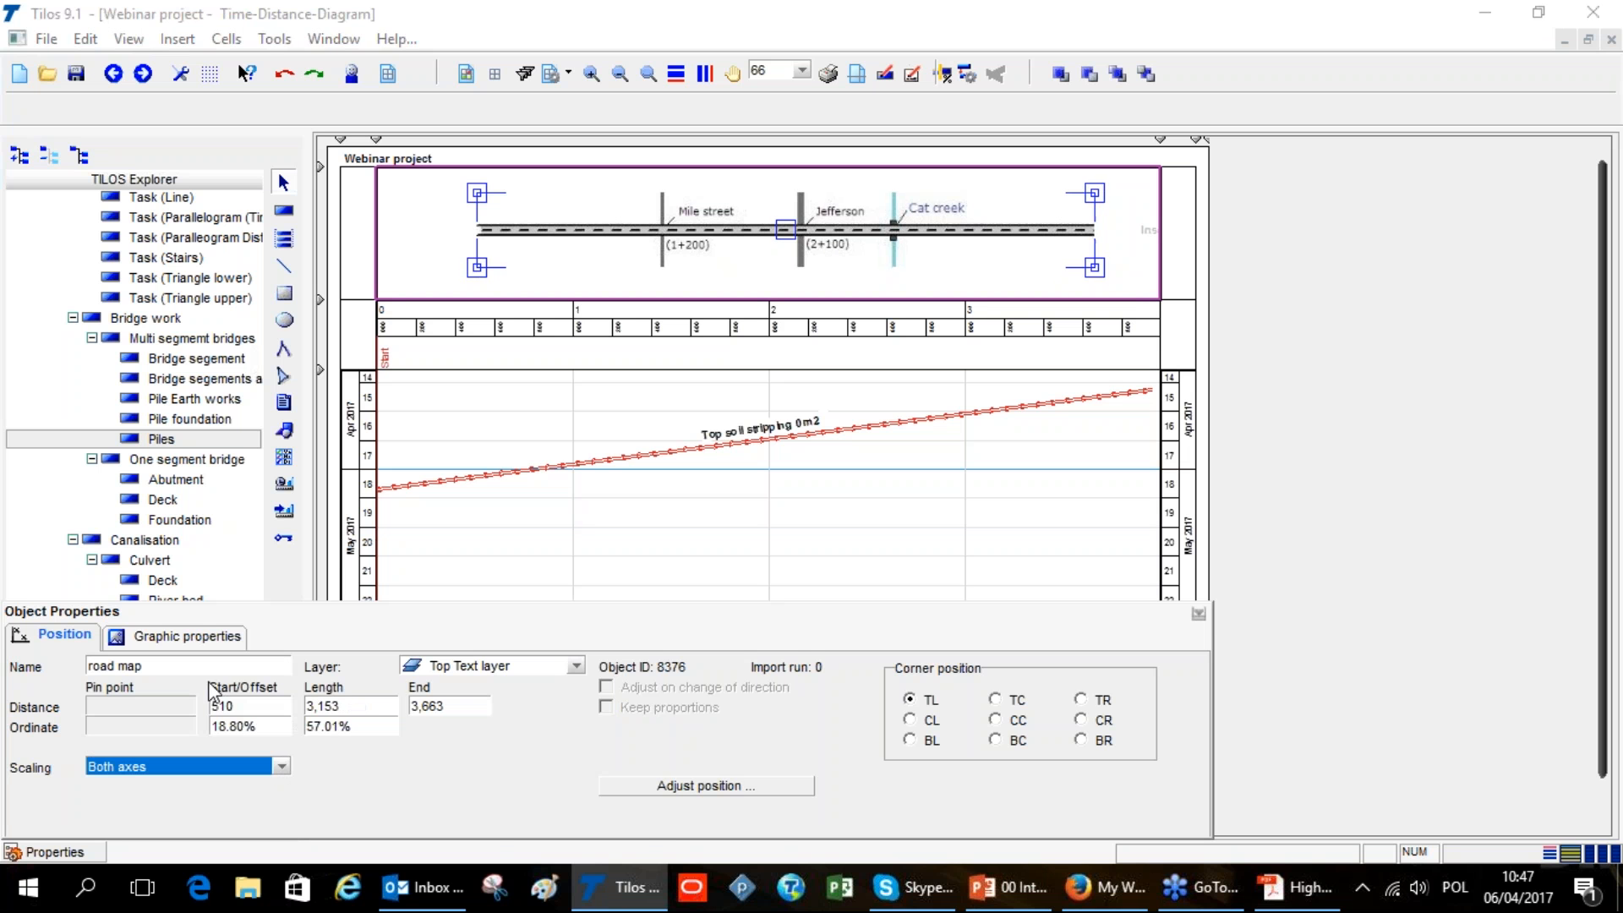
left_click(689, 790)
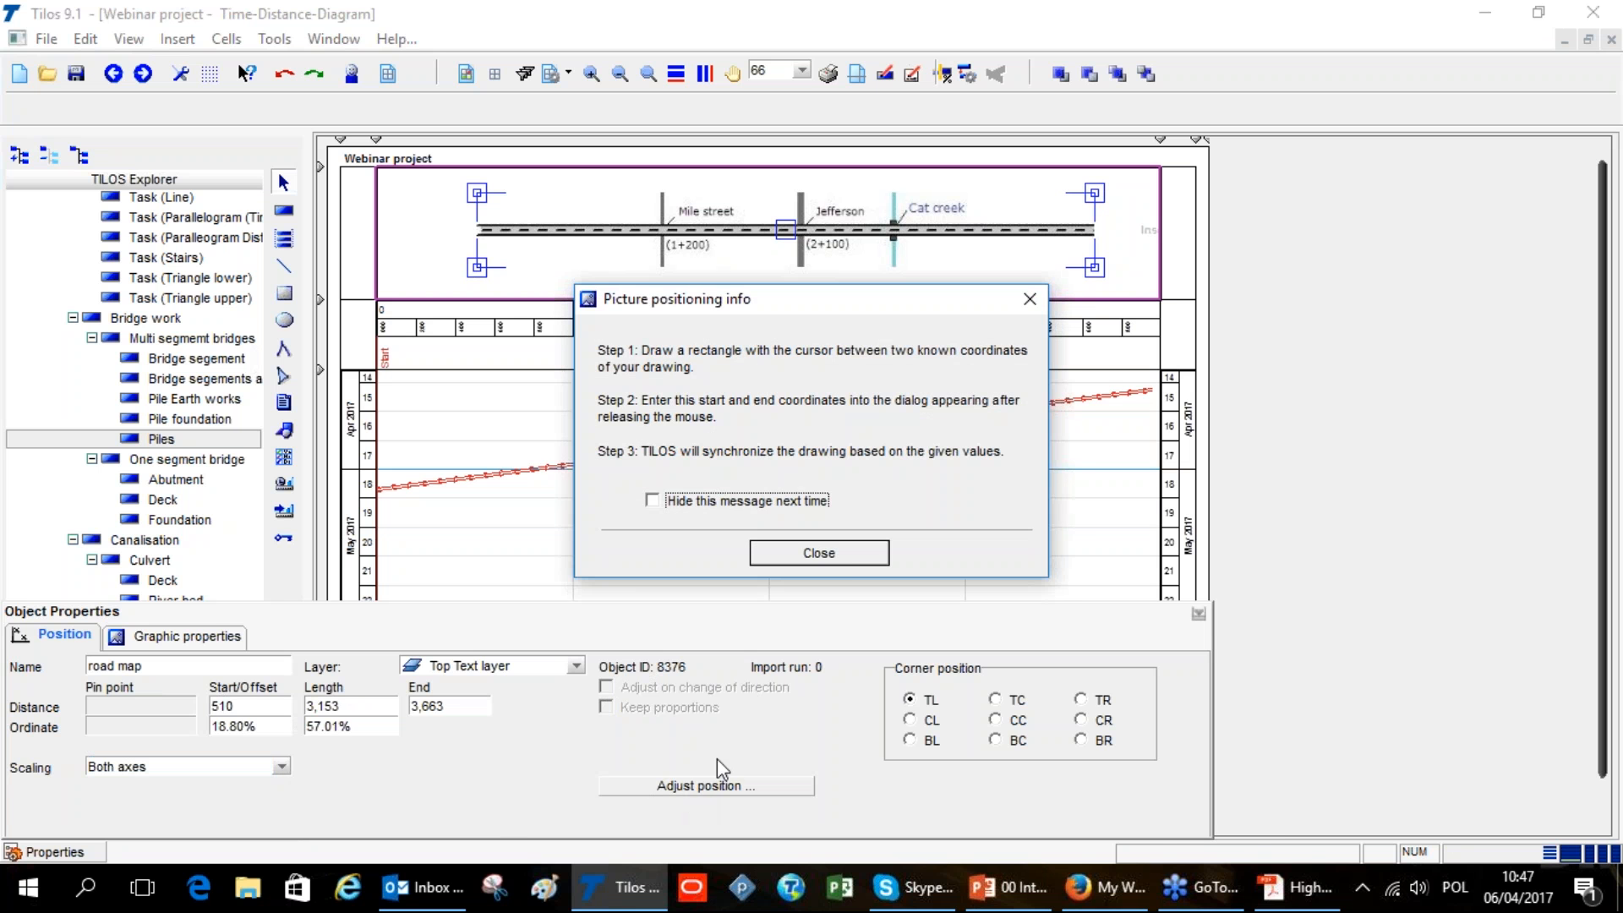
left_click(840, 554)
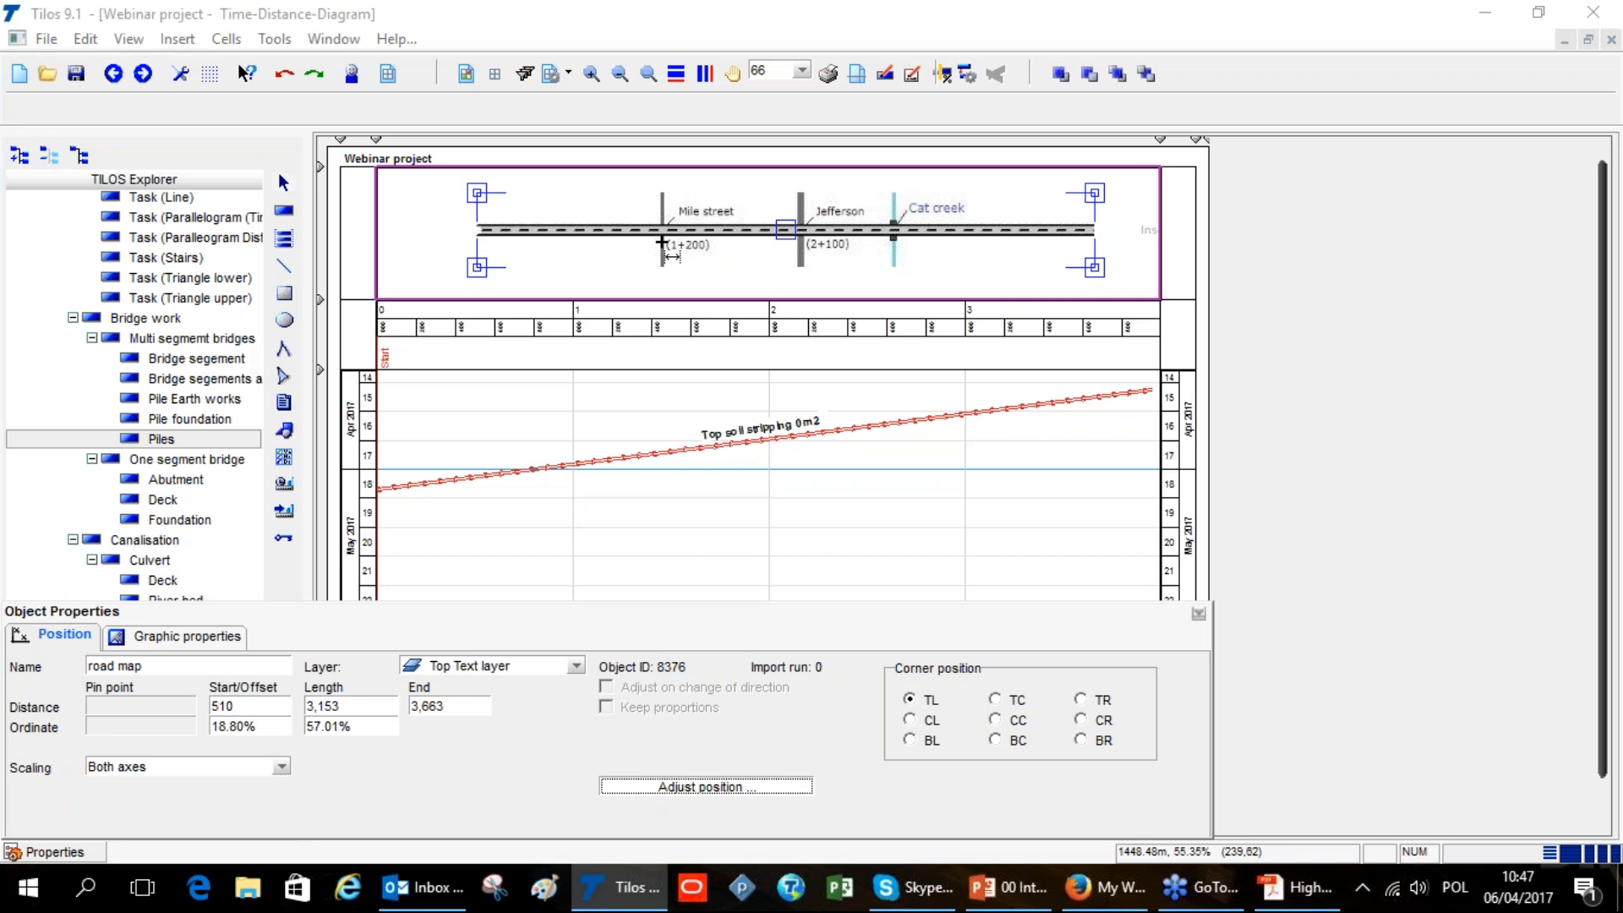
left_click_drag(662, 243, 802, 257)
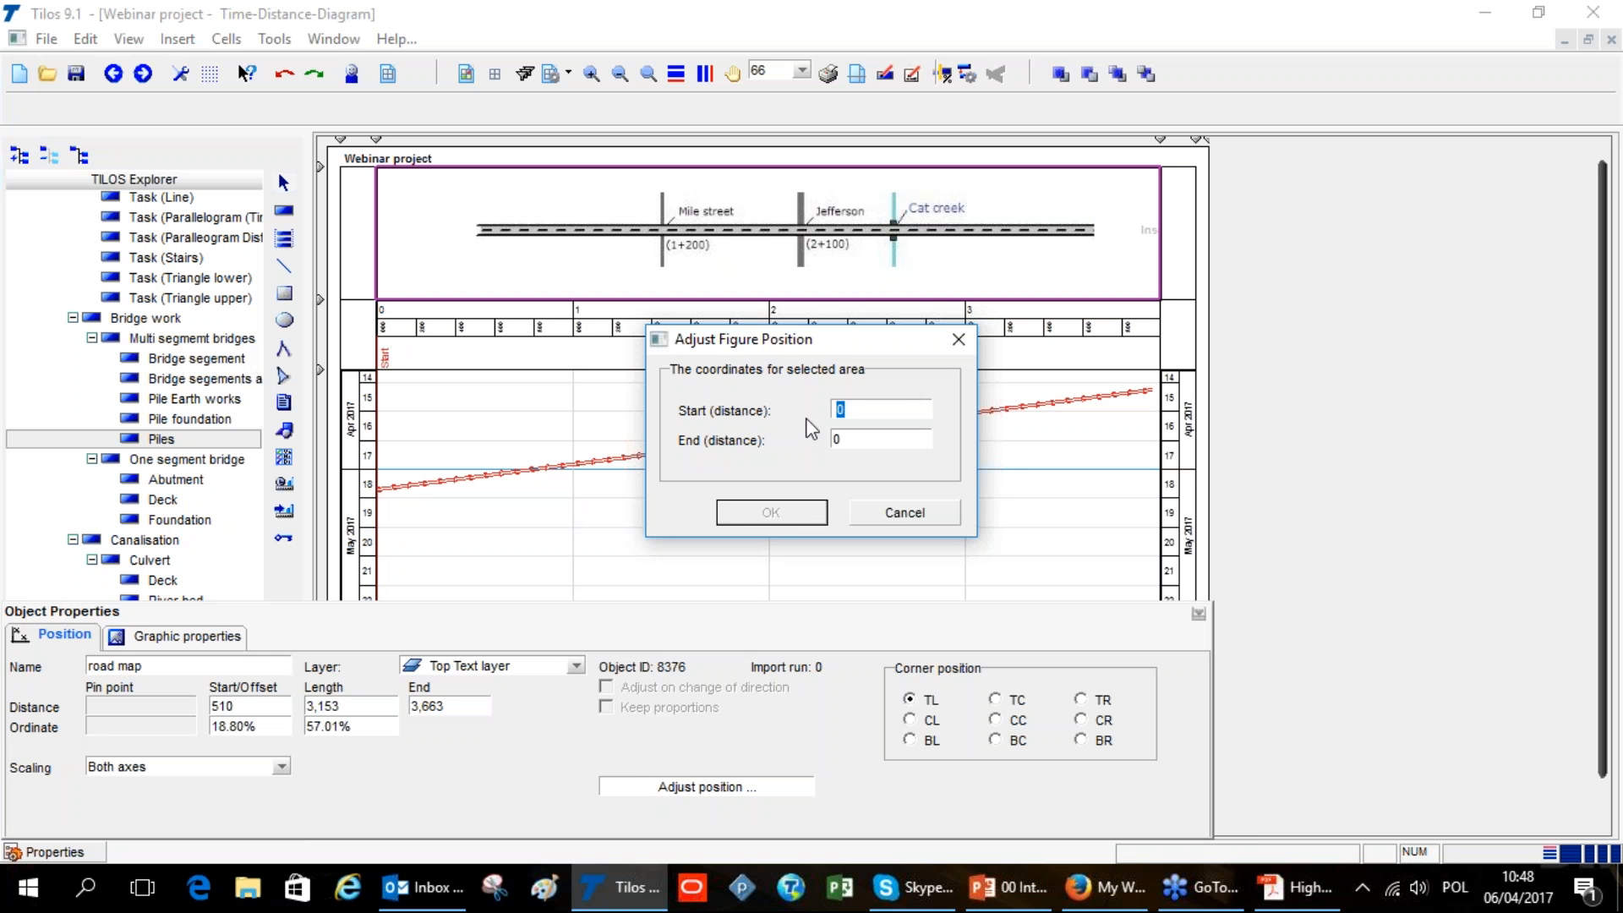
type("1200")
key("Tab")
type("2100")
key("shift+Tab")
left_click(772, 511)
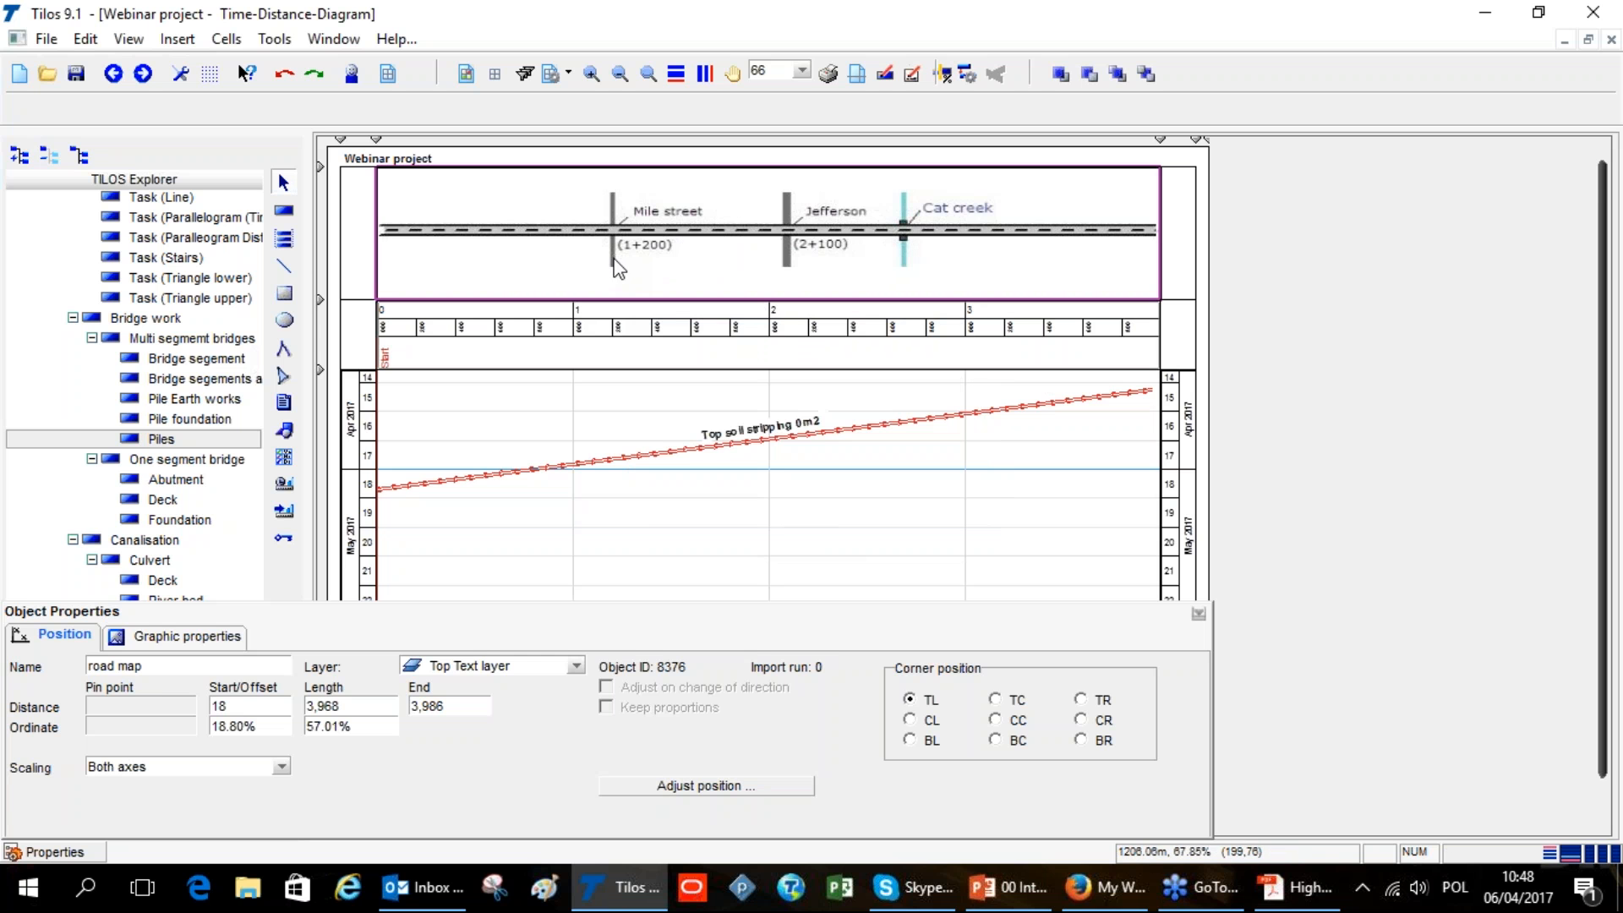
scroll(640, 358, "down", 1)
scroll(634, 344, "down", 1)
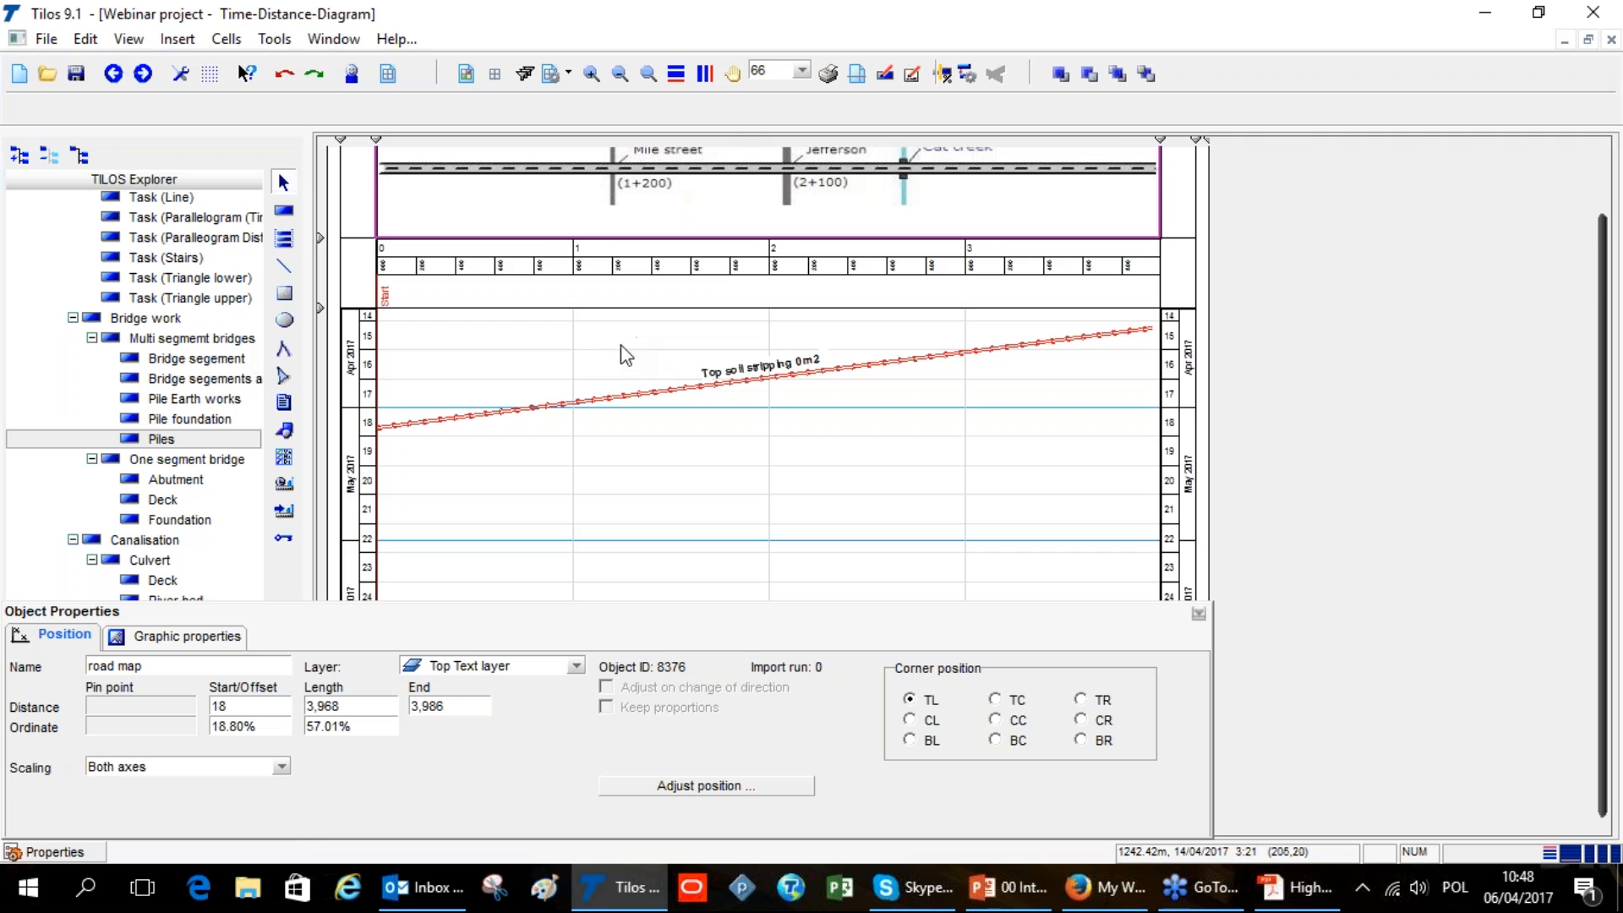
scroll(626, 346, "down", 4)
scroll(626, 361, "up", 4)
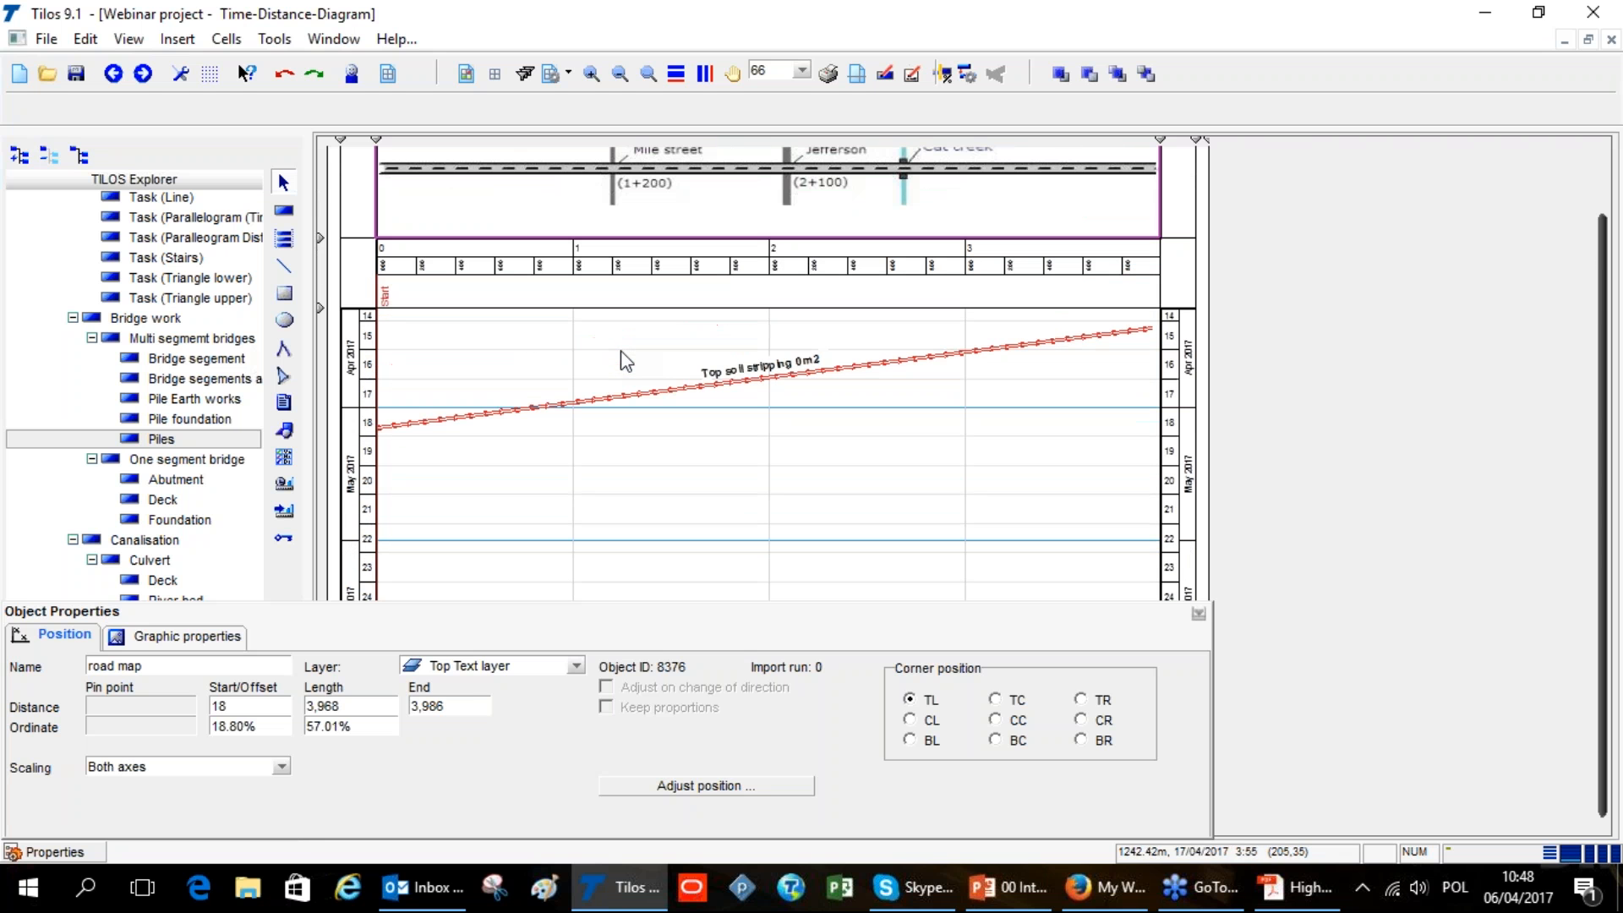
Open the properties of the Important Location points distance profile under the project's distance axis definitions
left_click(24, 156)
left_click(55, 156)
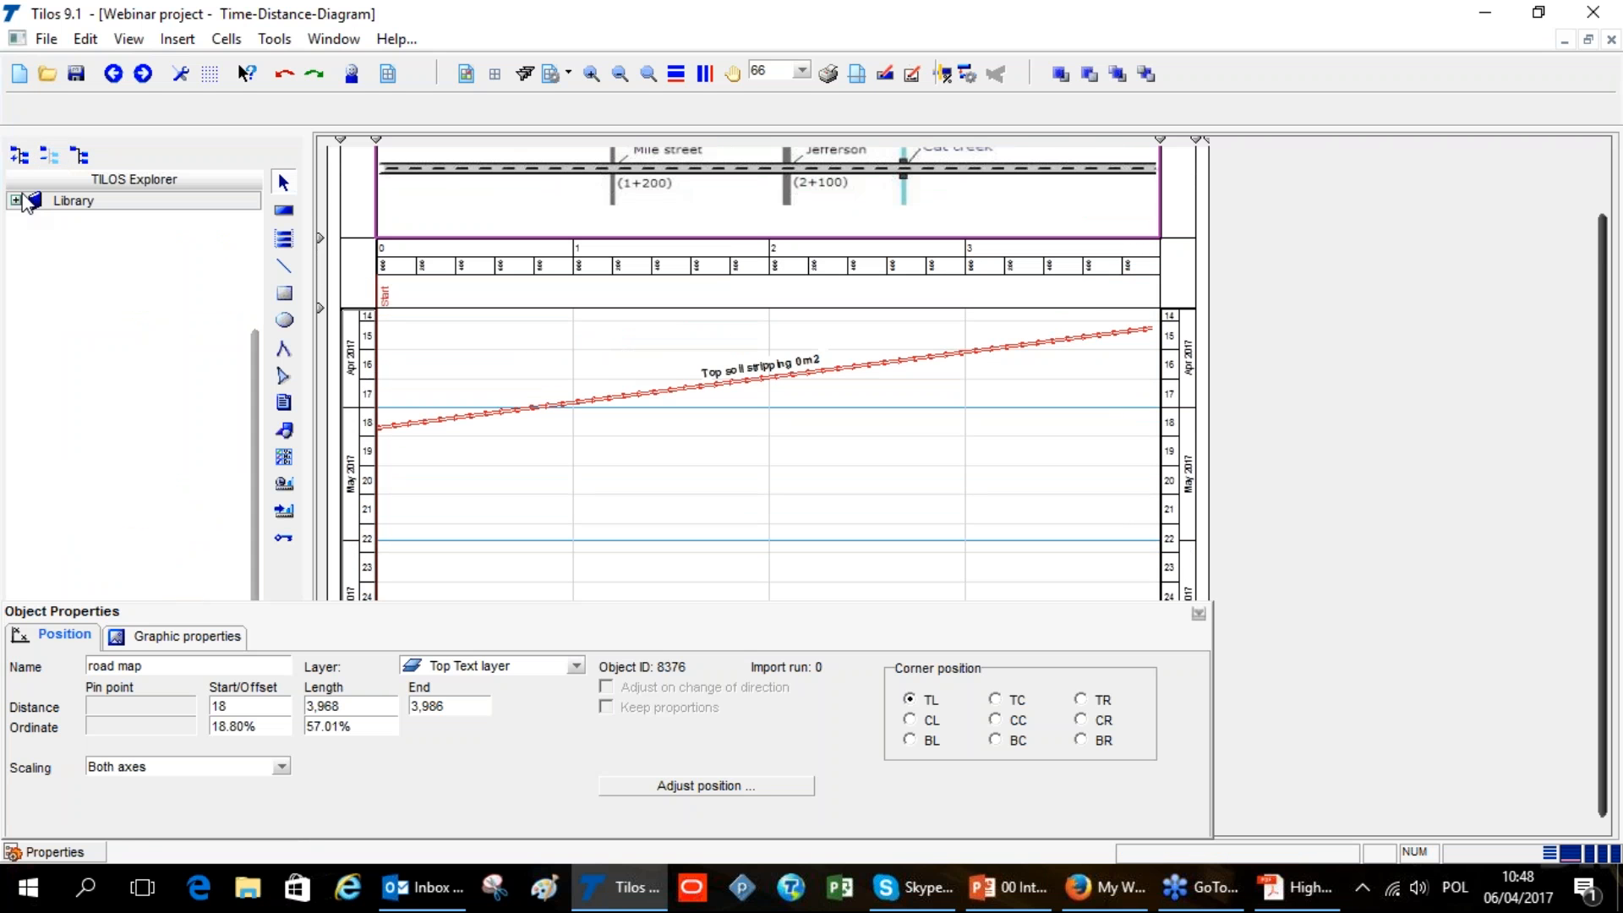
left_click(18, 201)
left_click(34, 221)
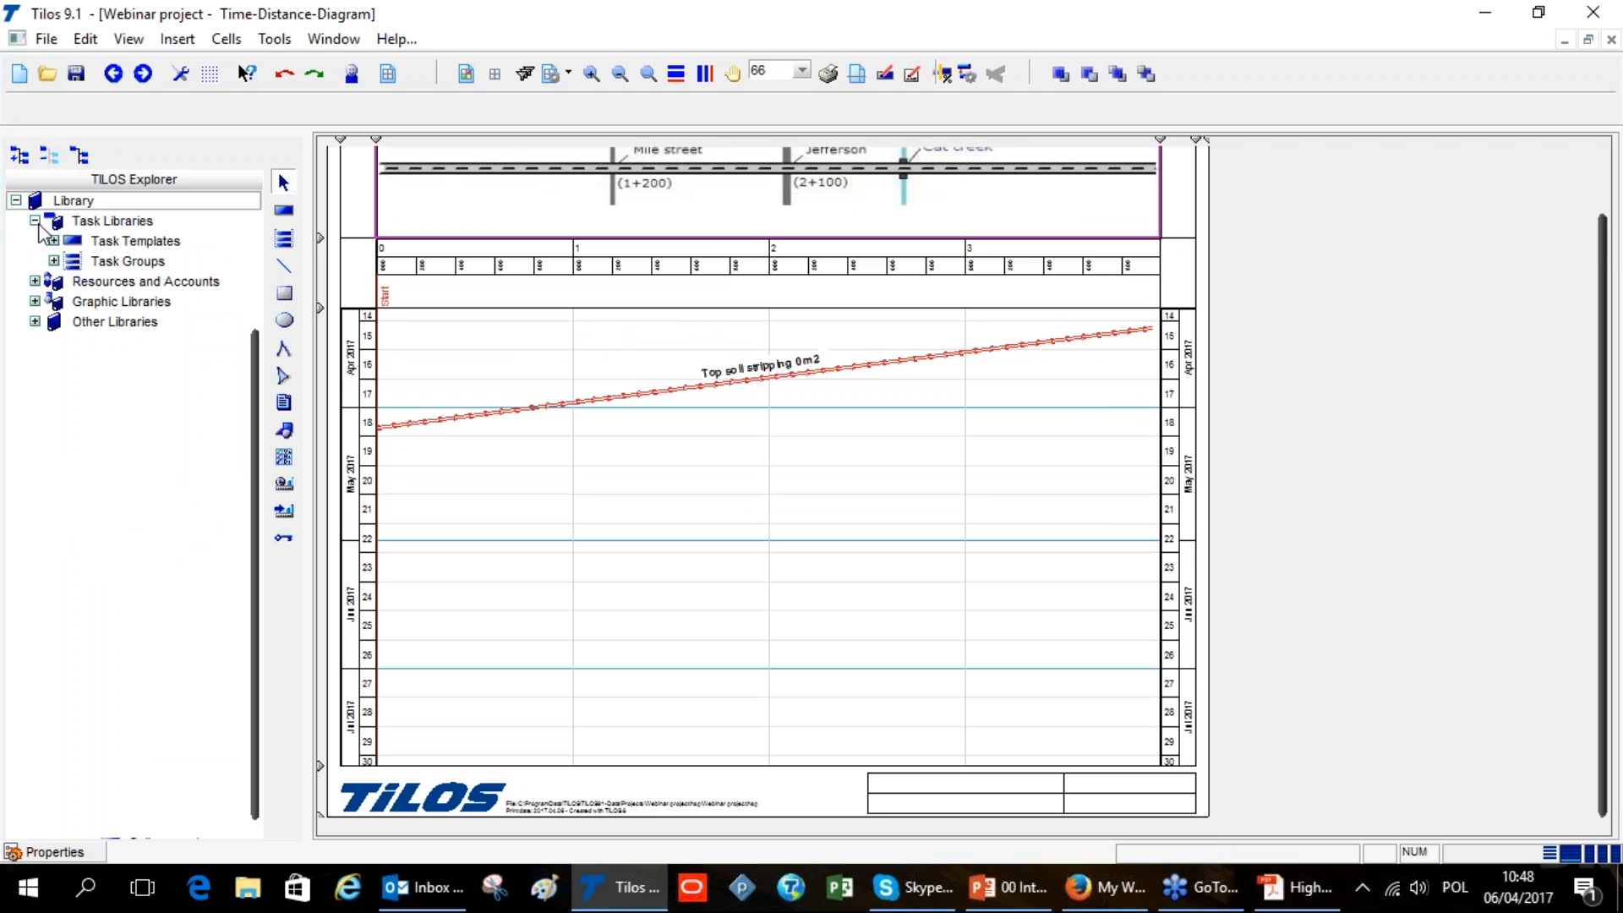
left_click(50, 159)
left_click(19, 155)
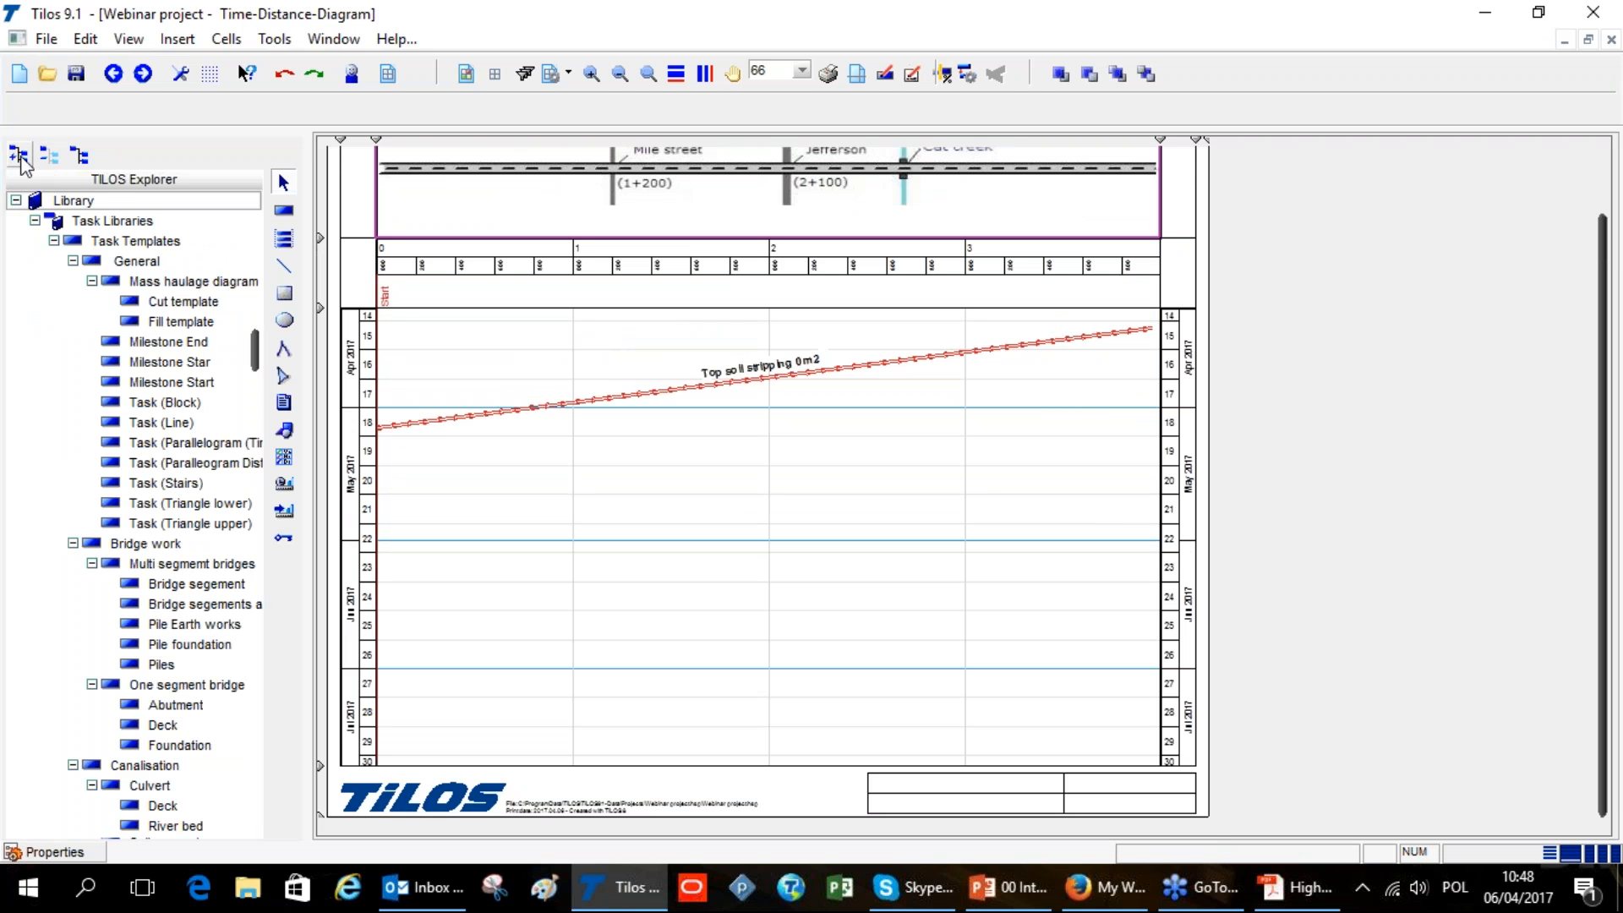
scroll(146, 288, "up", 20)
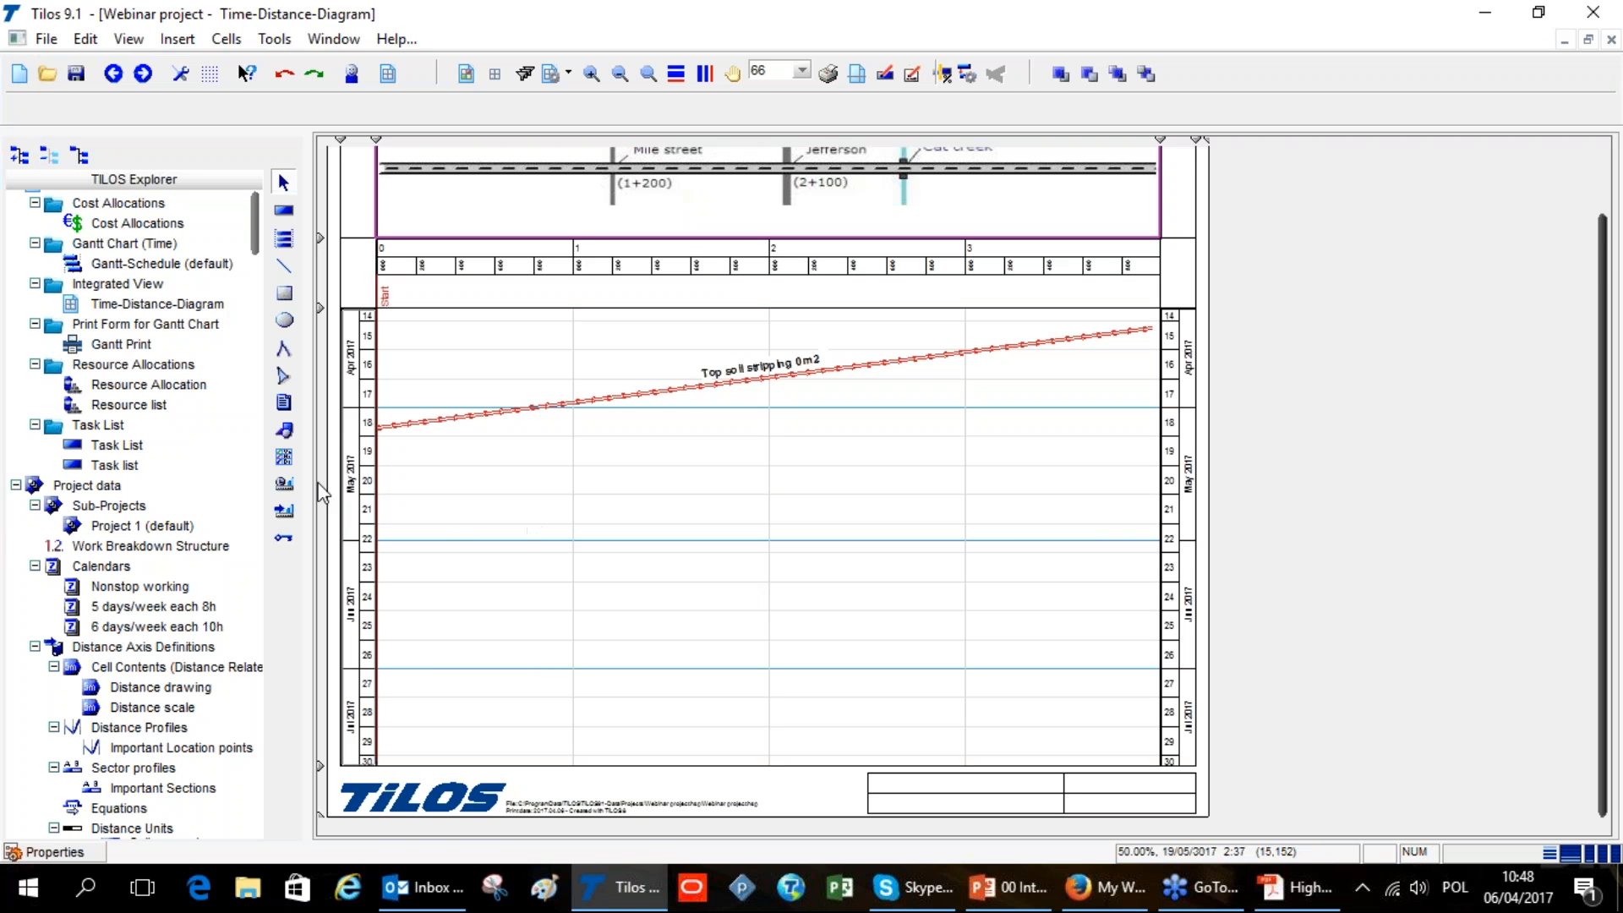
scroll(144, 361, "down", 3)
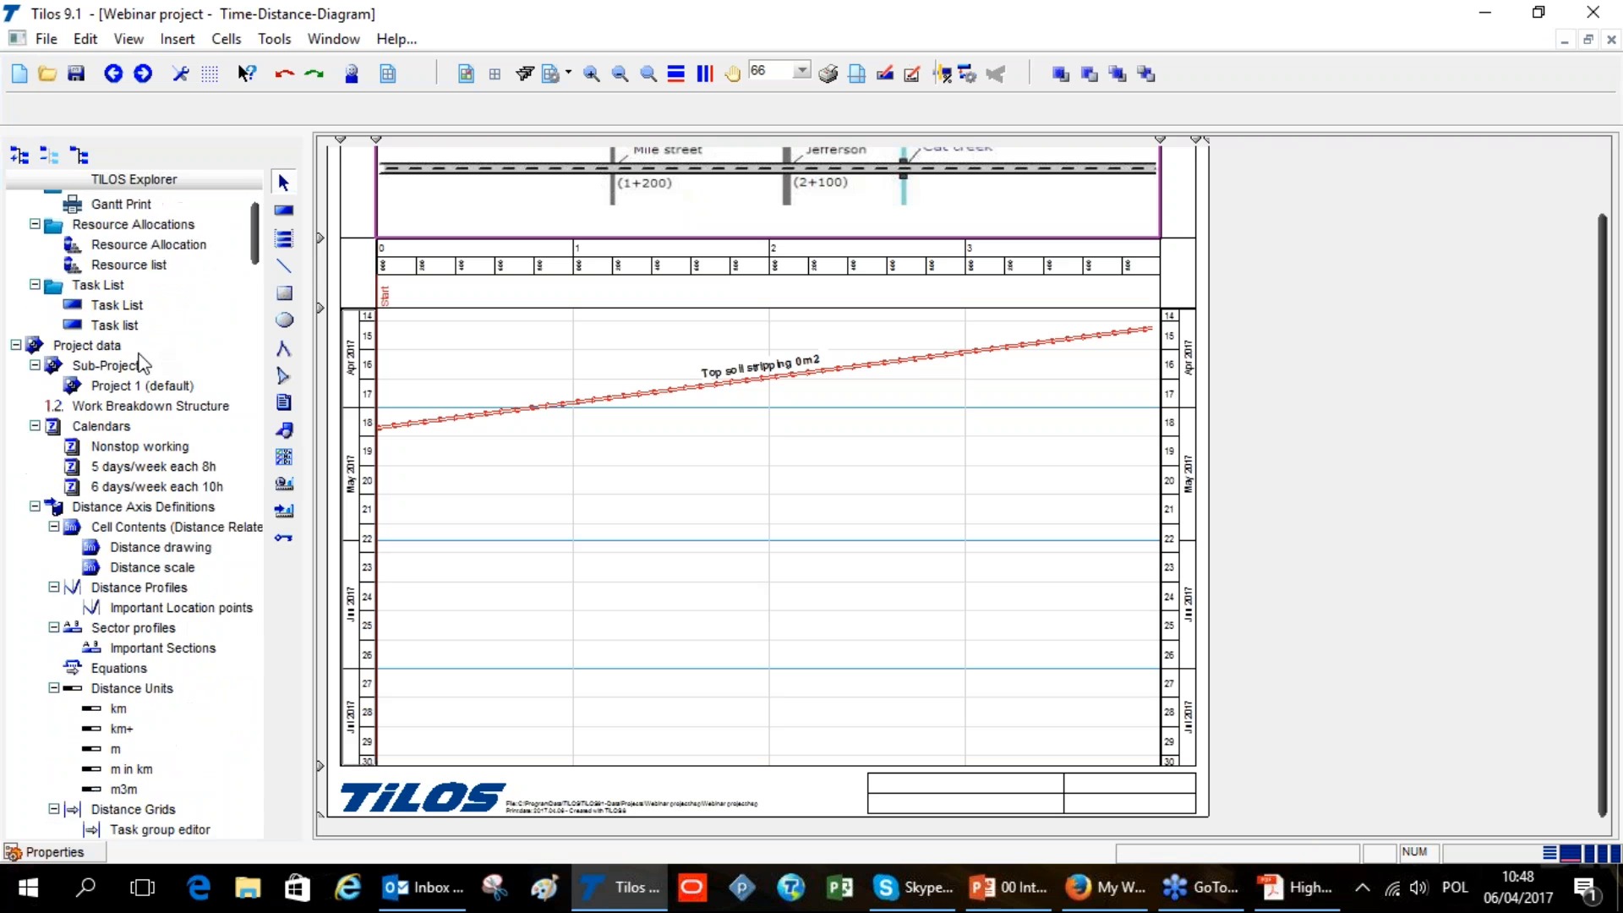
left_click(156, 519)
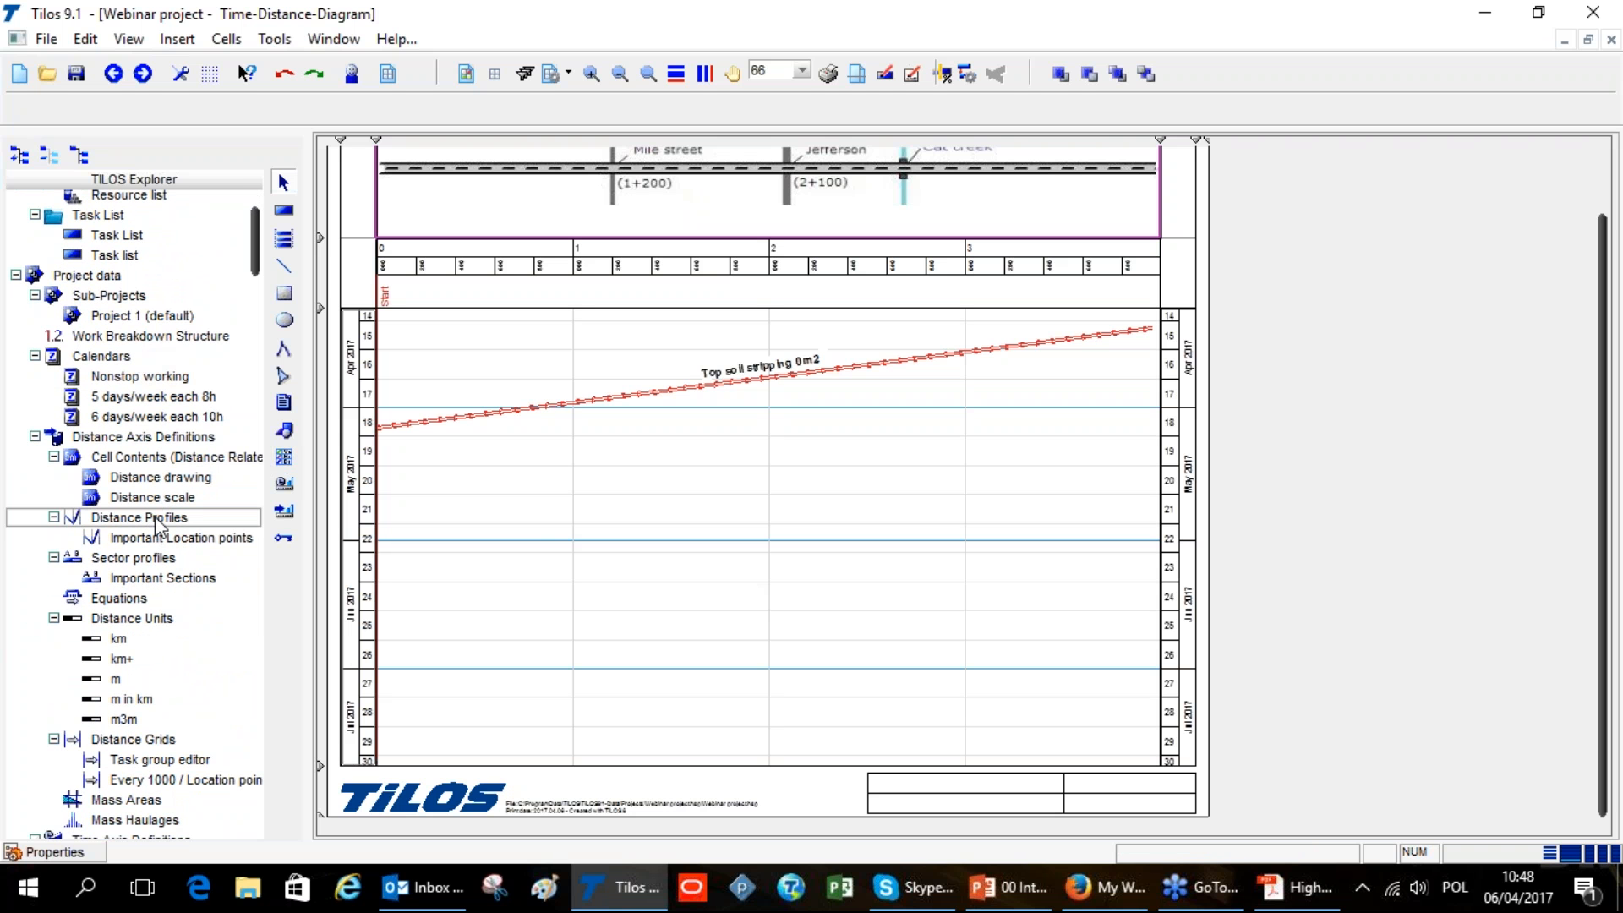
left_click(214, 539)
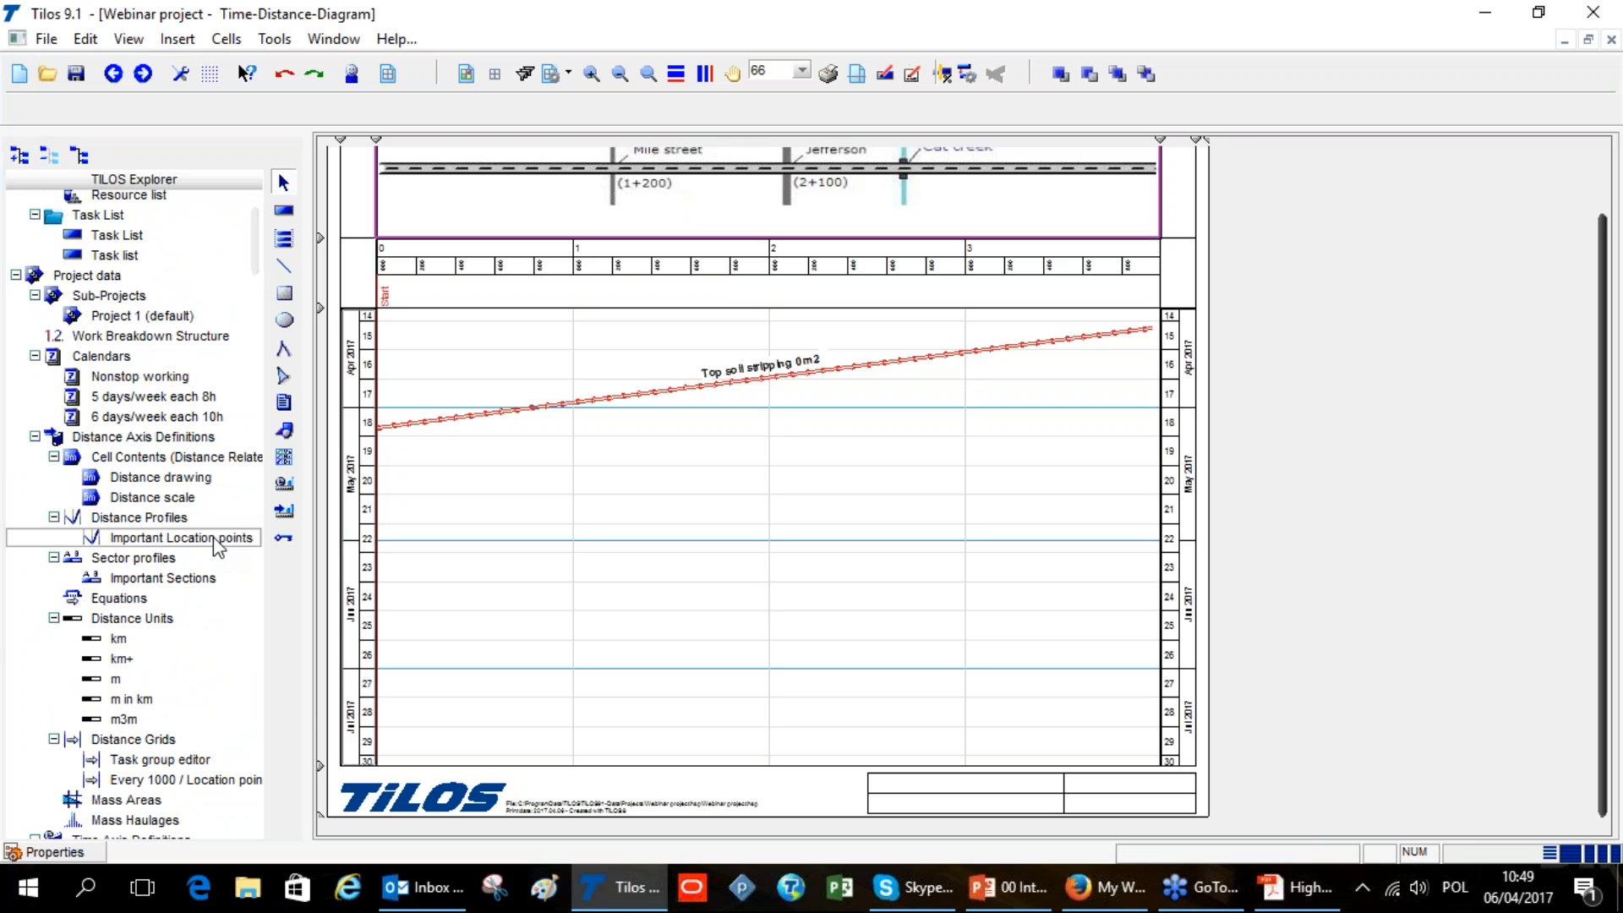
double_click(214, 539)
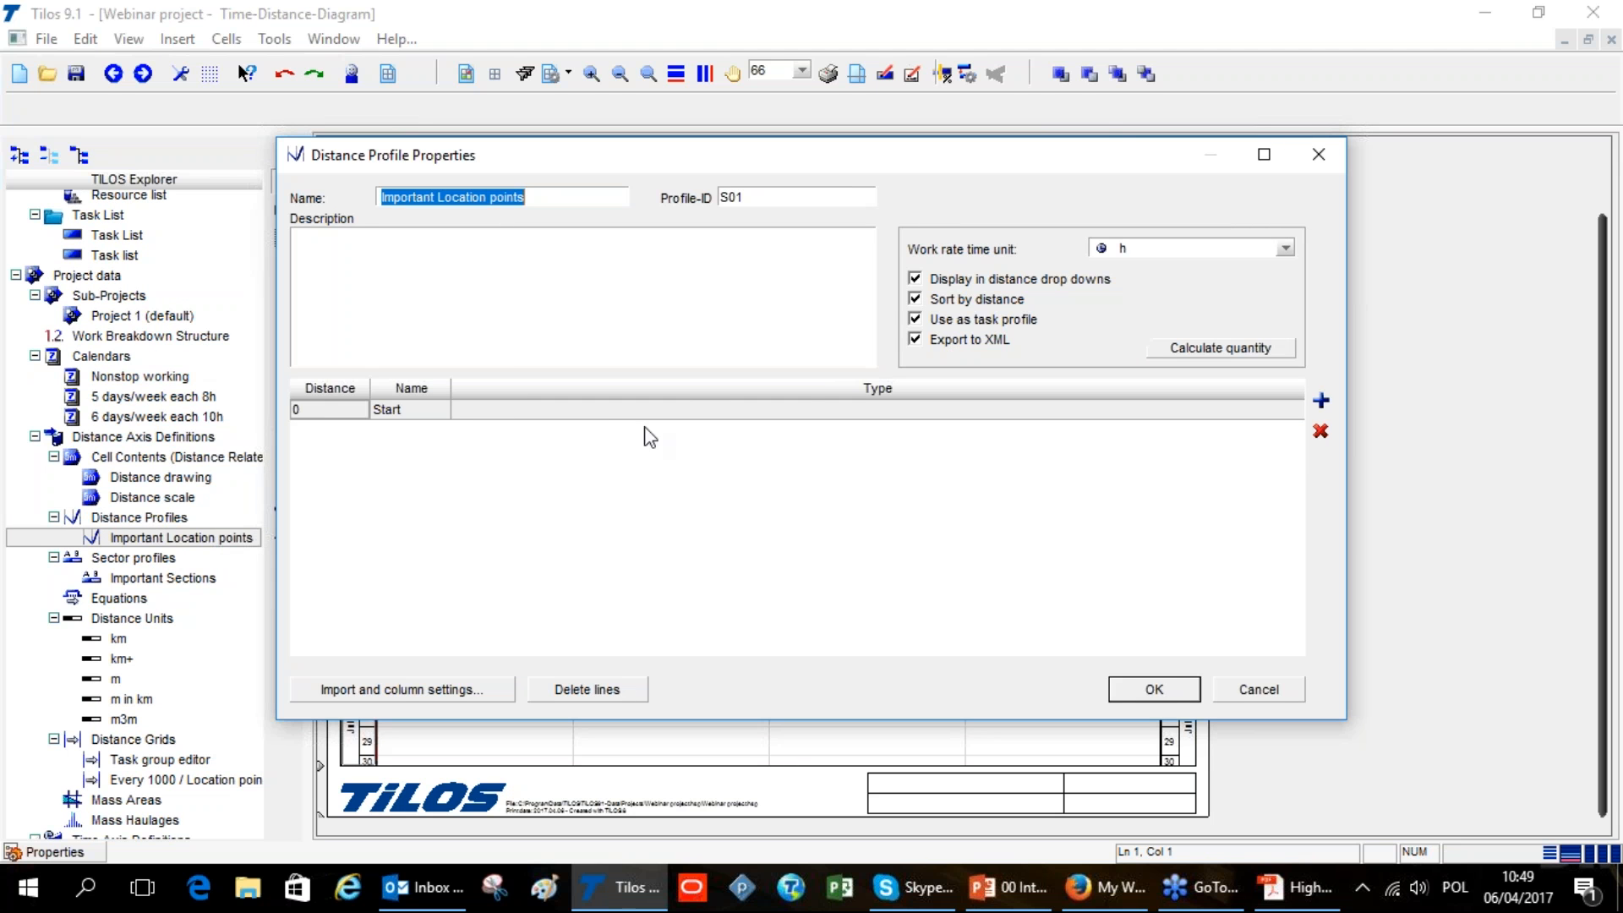
left_click_drag(1107, 166, 910, 154)
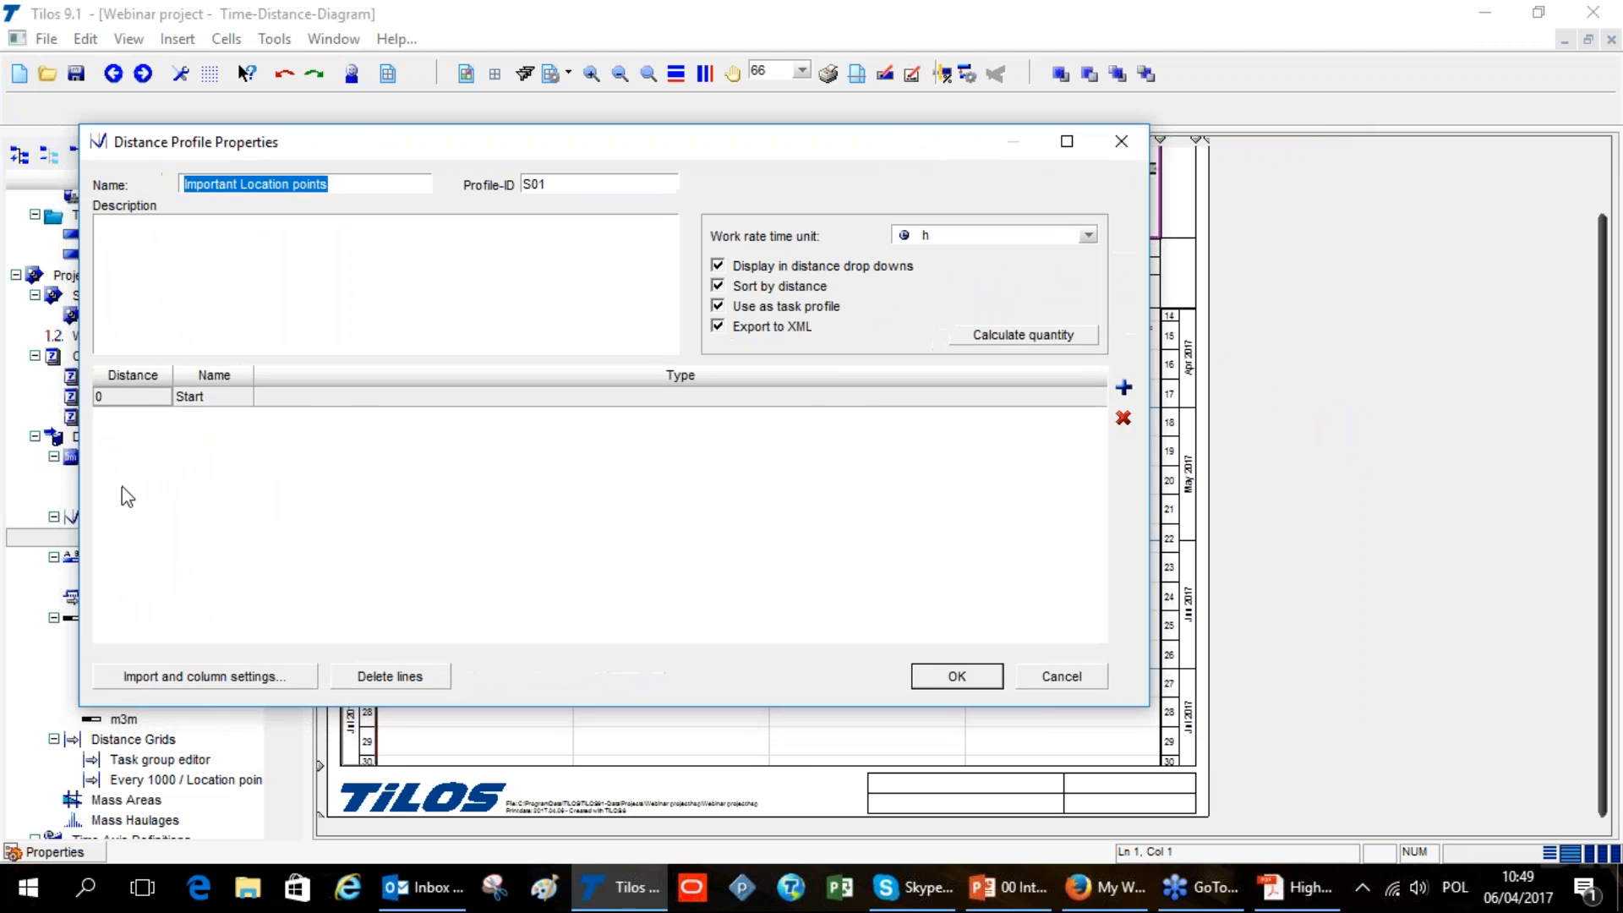
Add a location point named Crossing 1 at distance 1,200 to the distance profile
left_click(1123, 387)
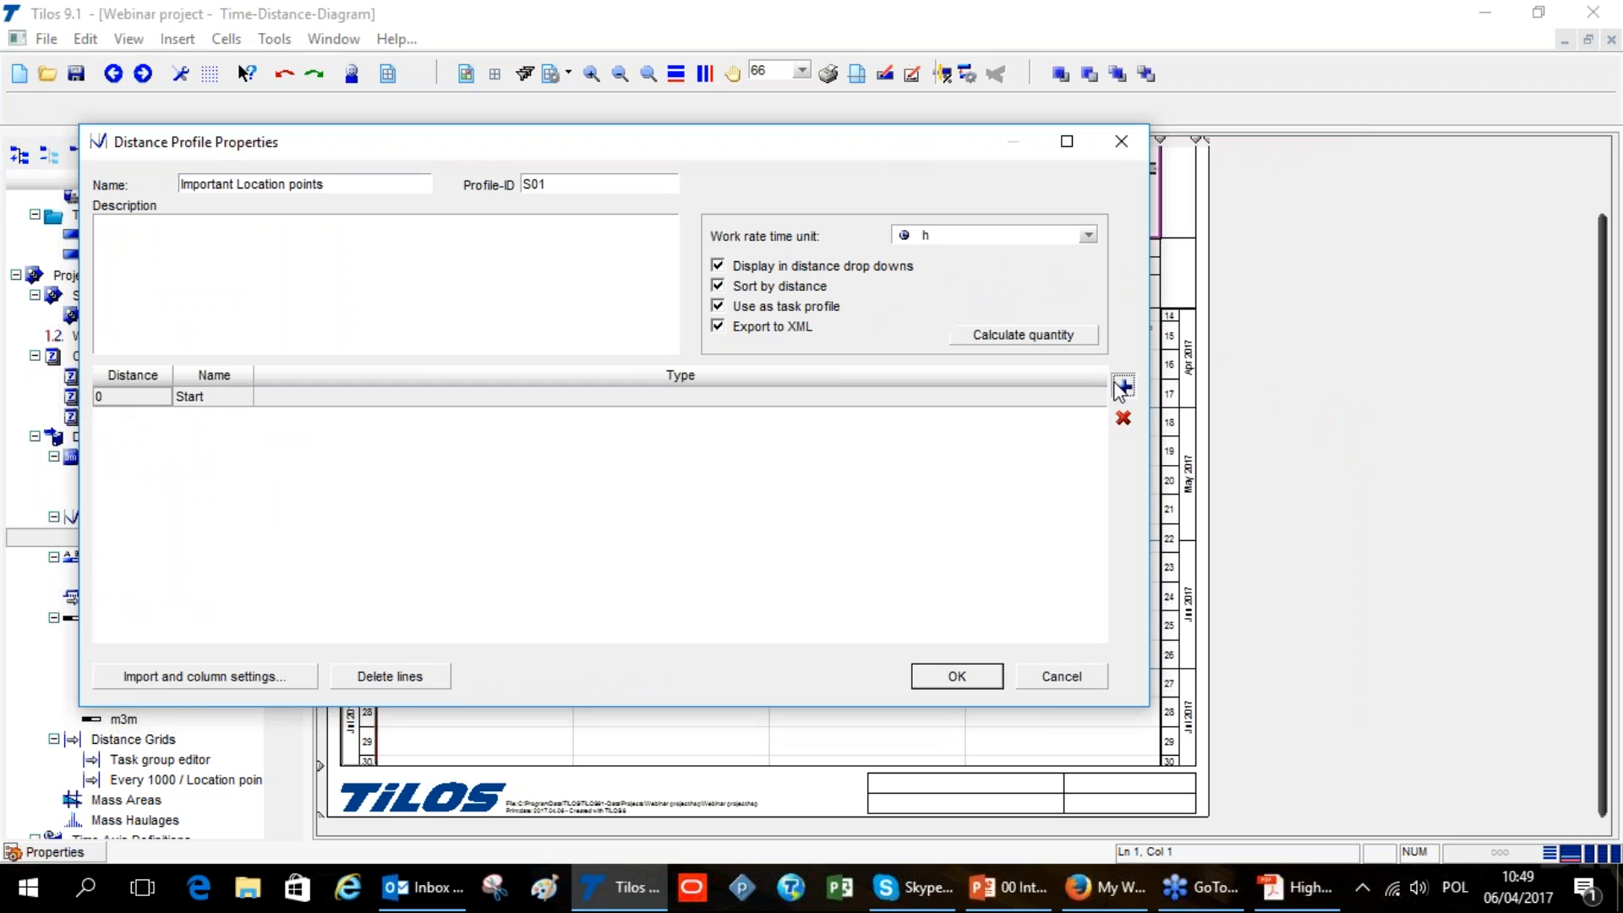
left_click(136, 416)
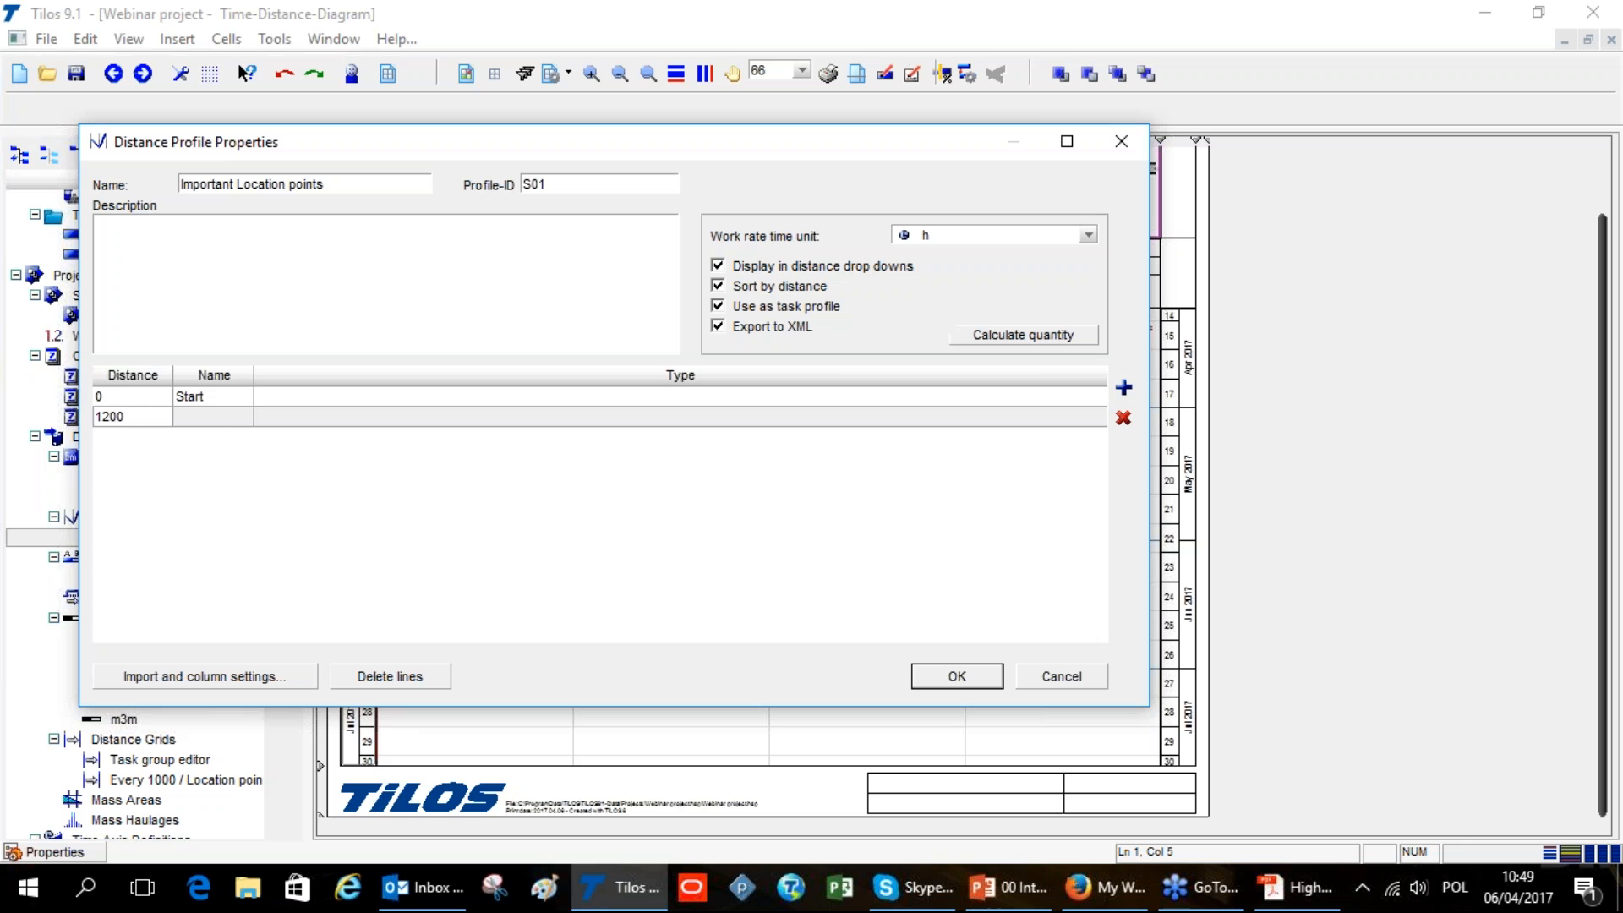
left_click(220, 422)
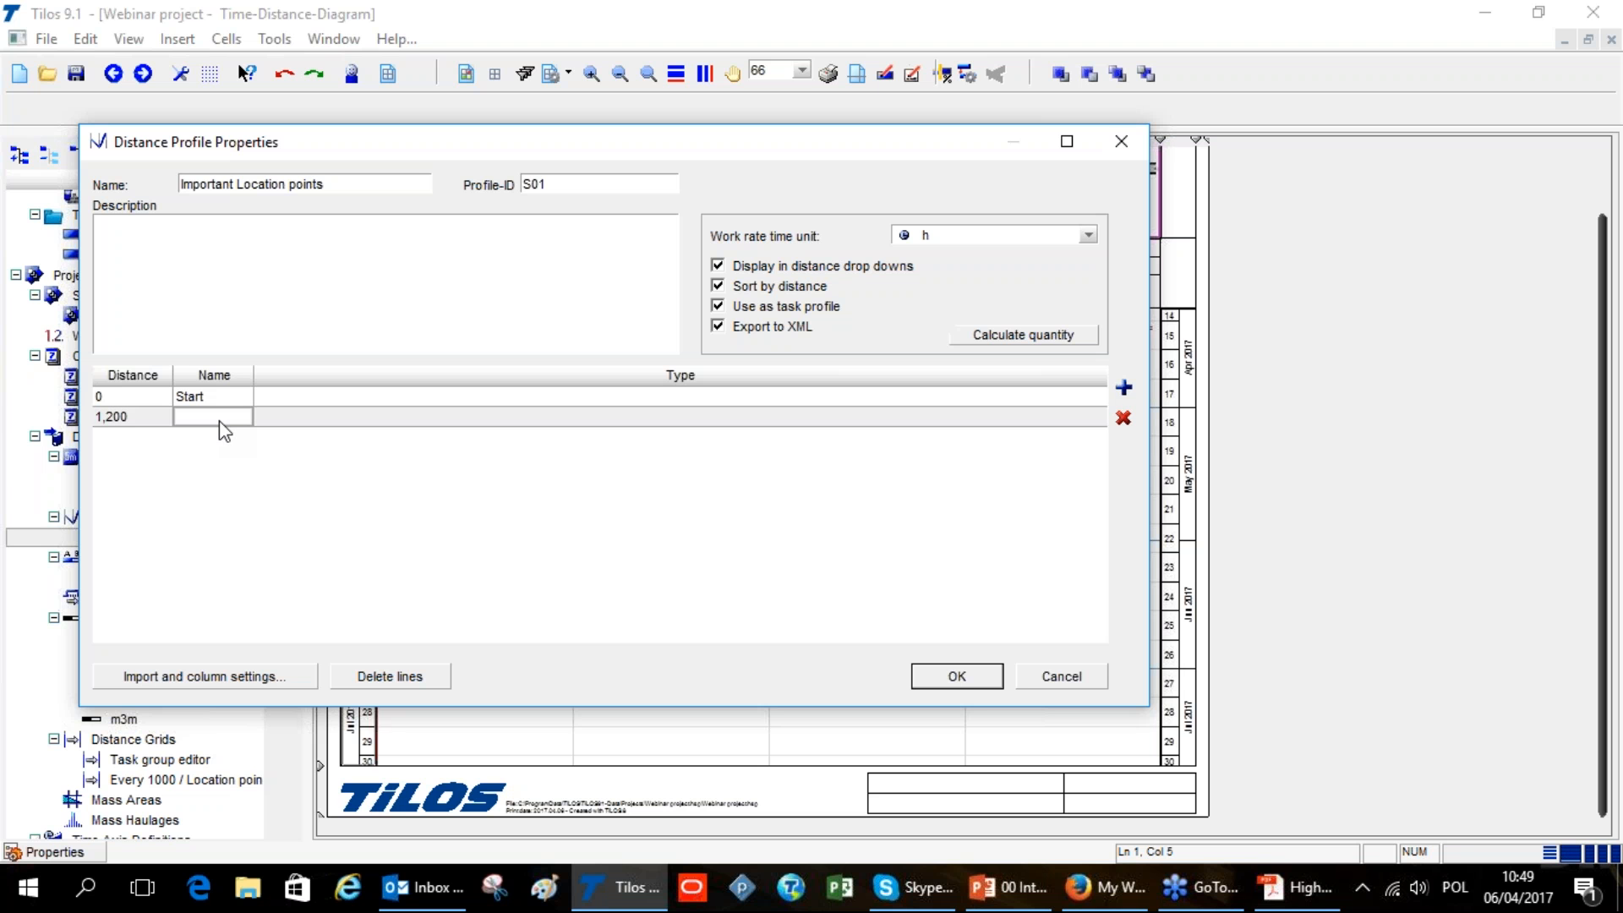
type("Crossing 1")
Add a second crossing point named Crossing 2 at distance 2,100 to the distance profile
left_click(1123, 388)
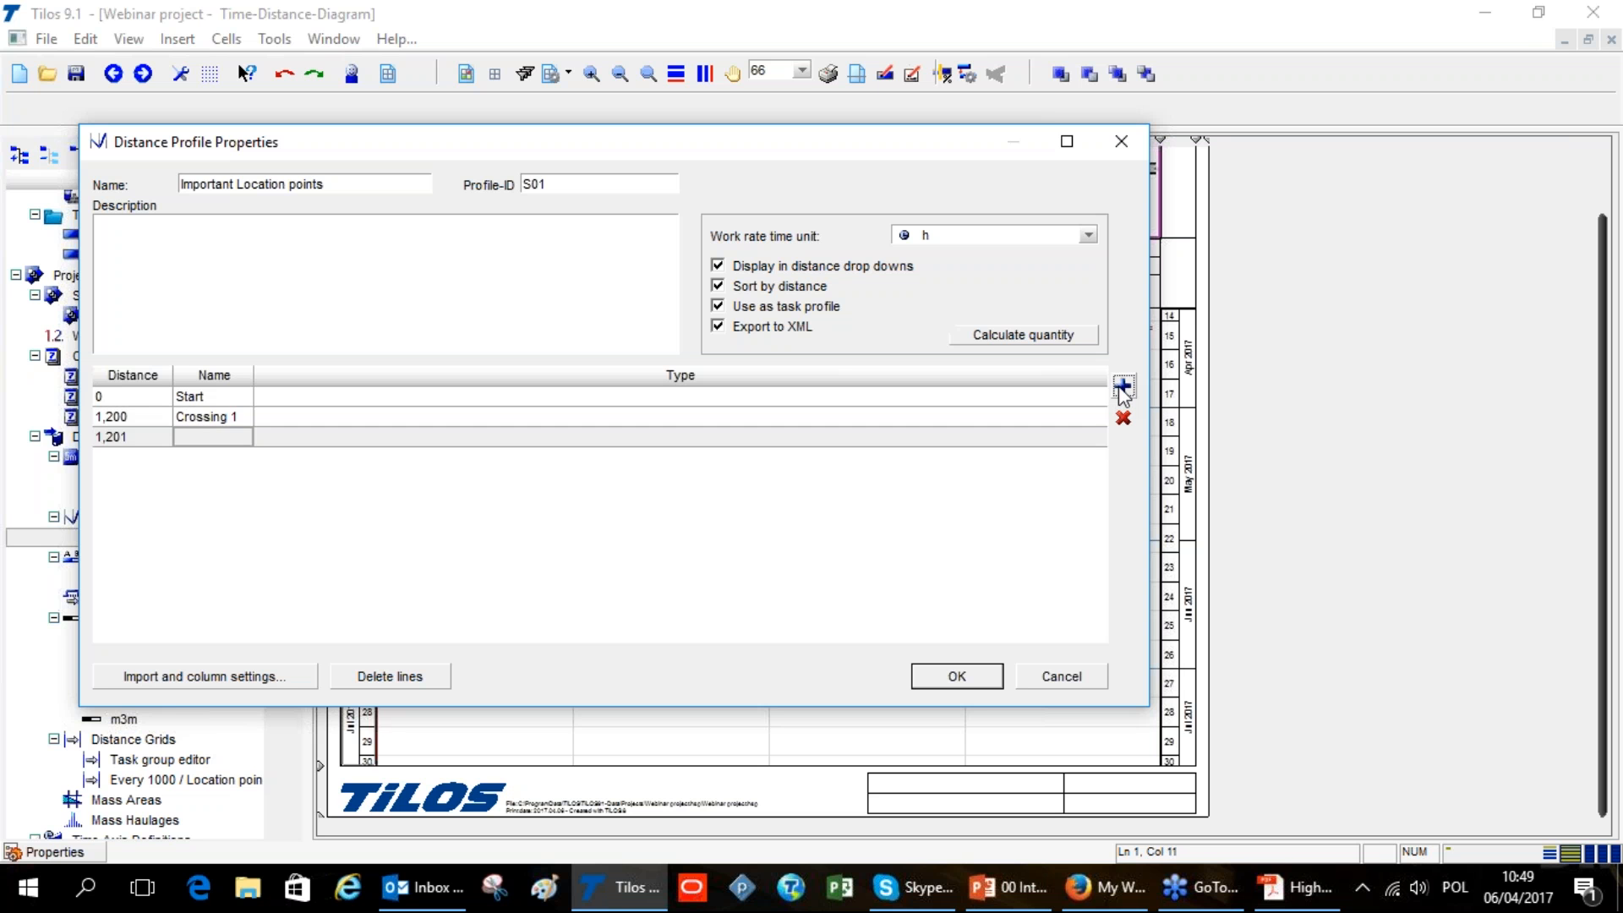
left_click(157, 441)
key("BackSpace")
key("BackSpace")
key("BackSpace")
key("BackSpace")
key("BackSpace")
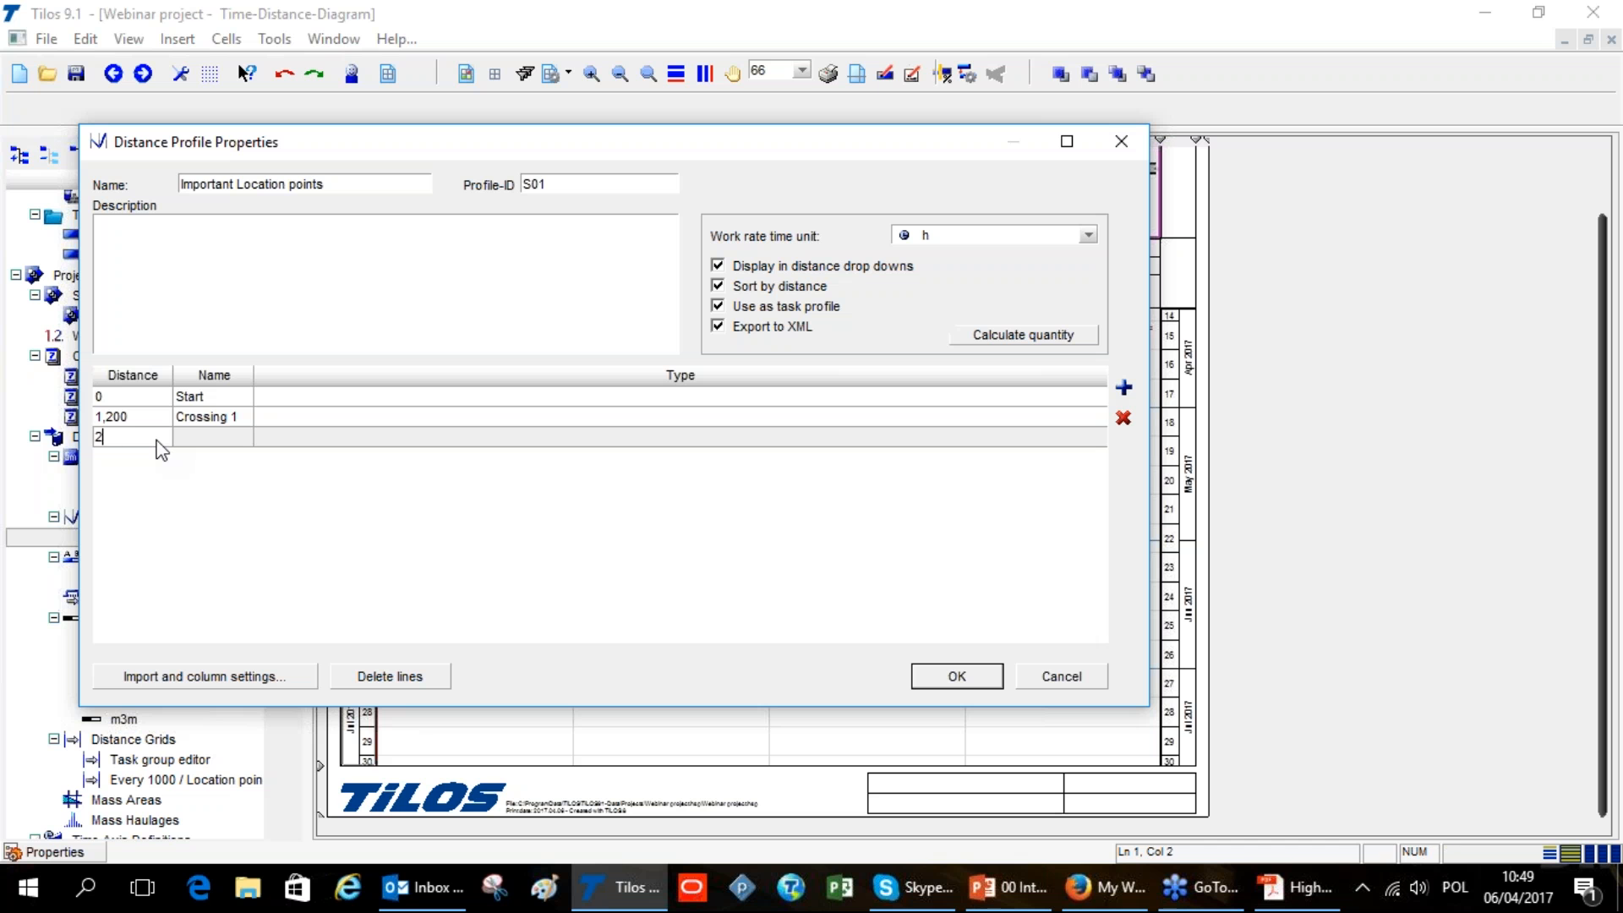
left_click(225, 441)
type("Crossing 2")
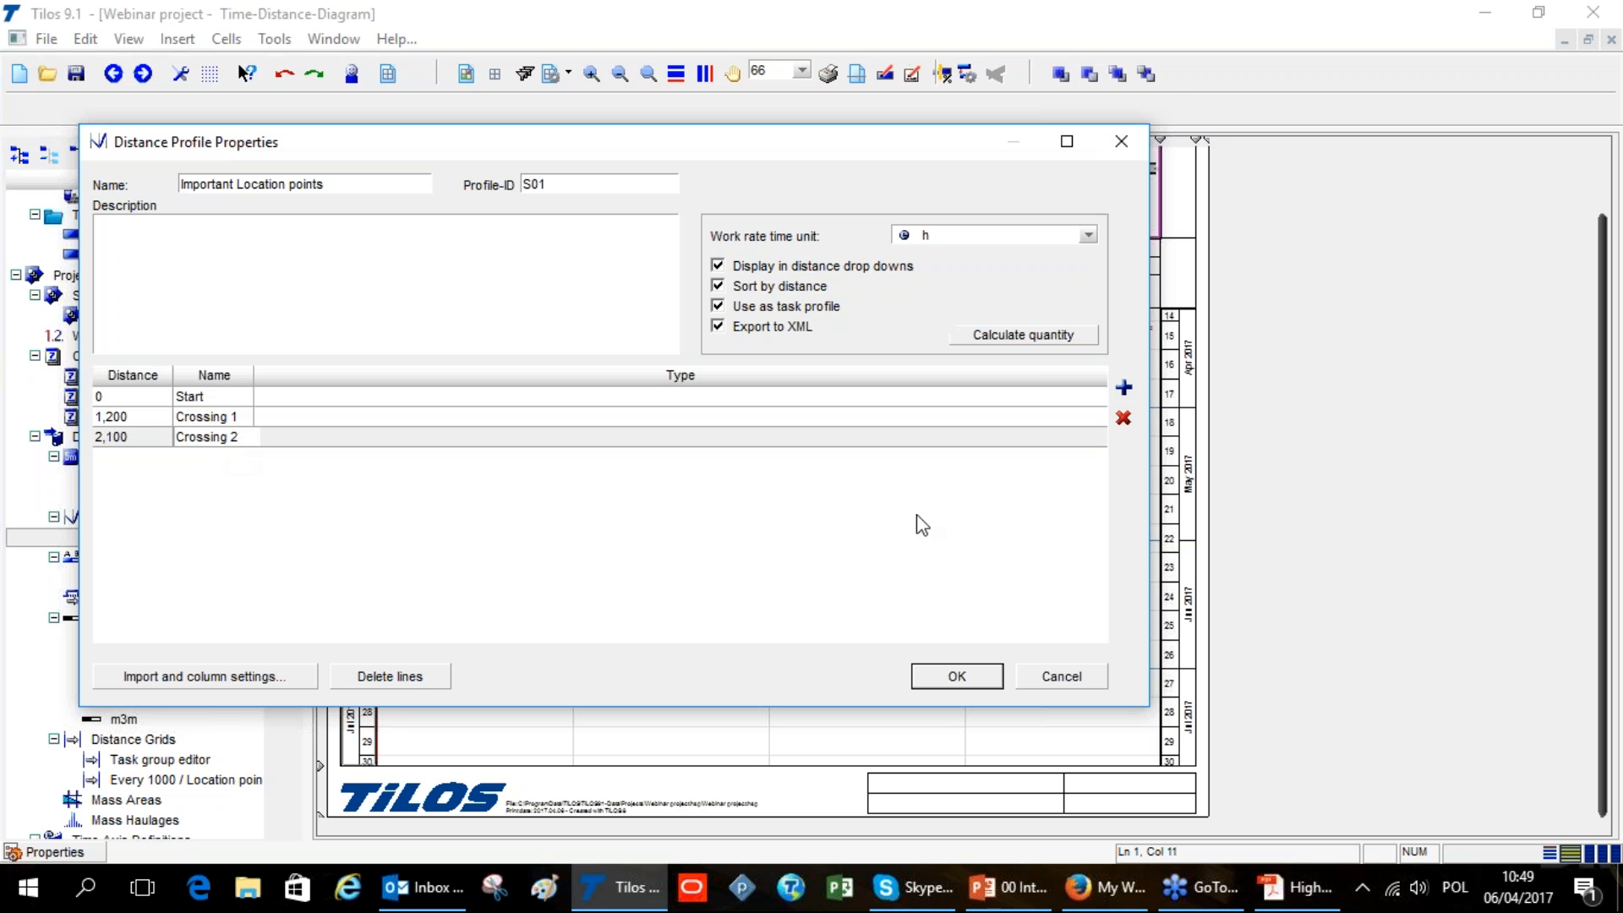
key("Return")
Reveal the road map behind the profile properties and add a location point named River at distance 2,700
left_click_drag(853, 156, 721, 361)
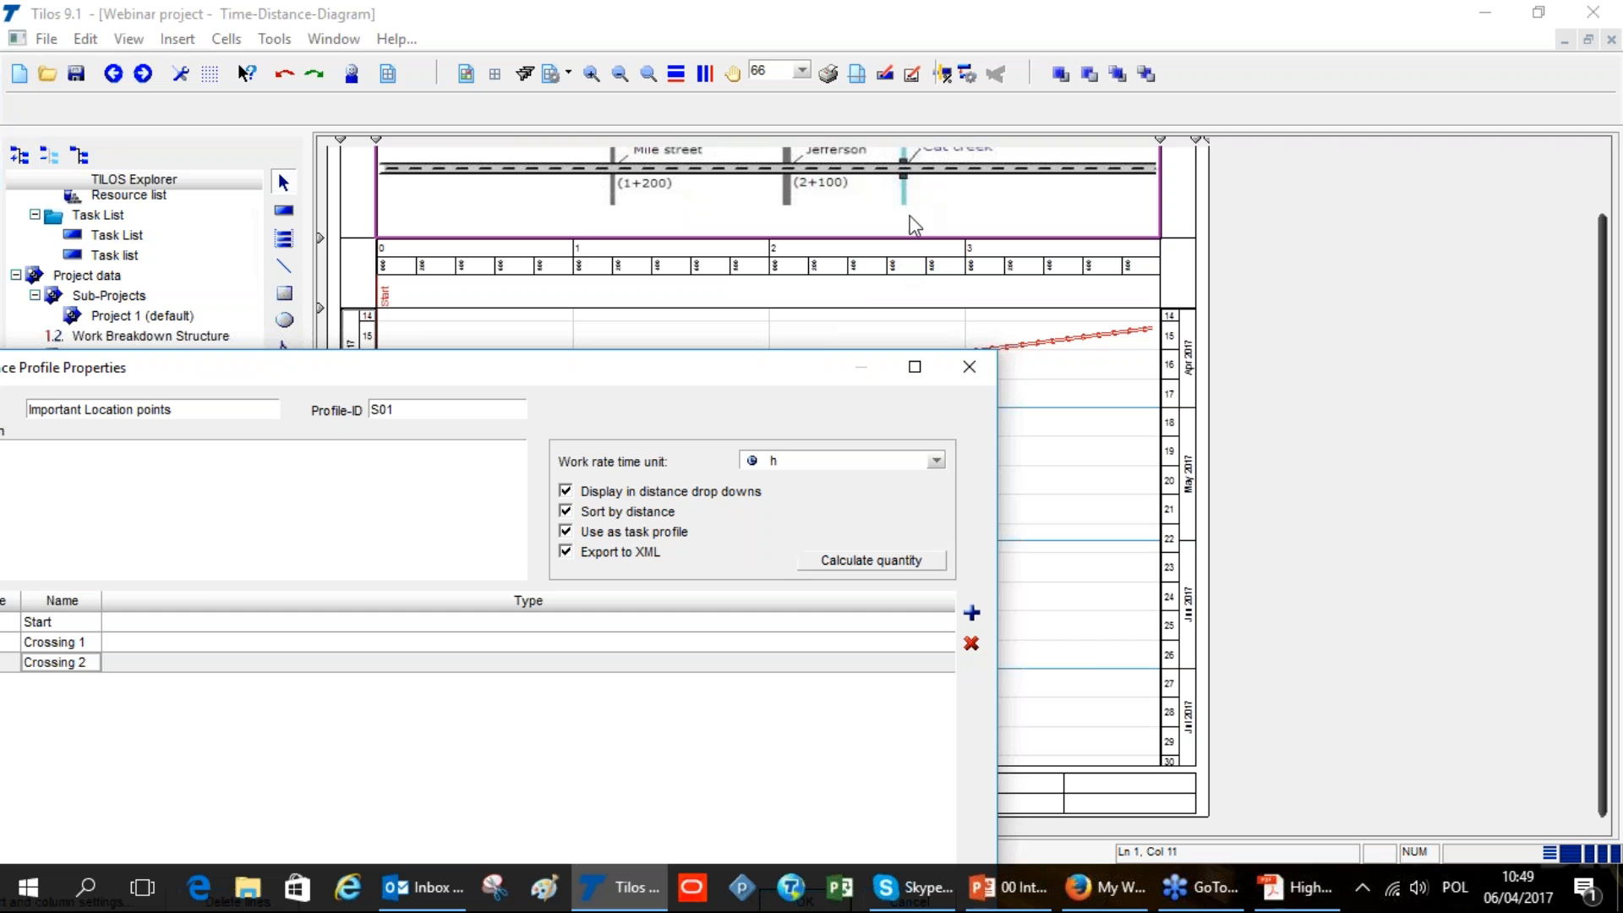
left_click_drag(717, 377, 987, 284)
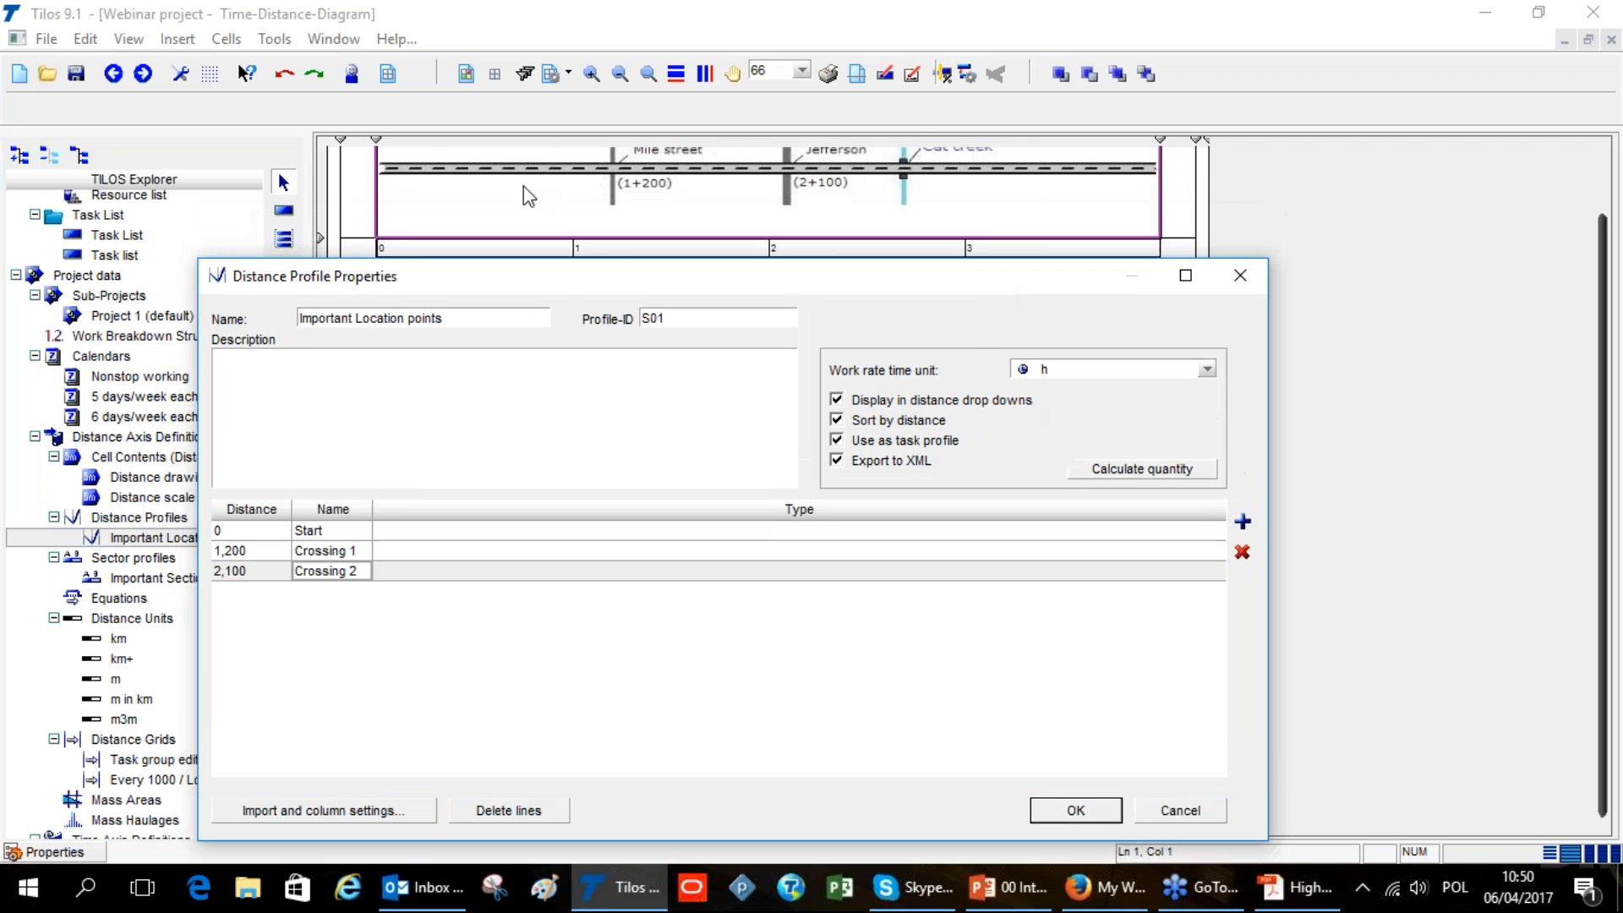
left_click(1241, 522)
left_click(268, 592)
key("BackSpace")
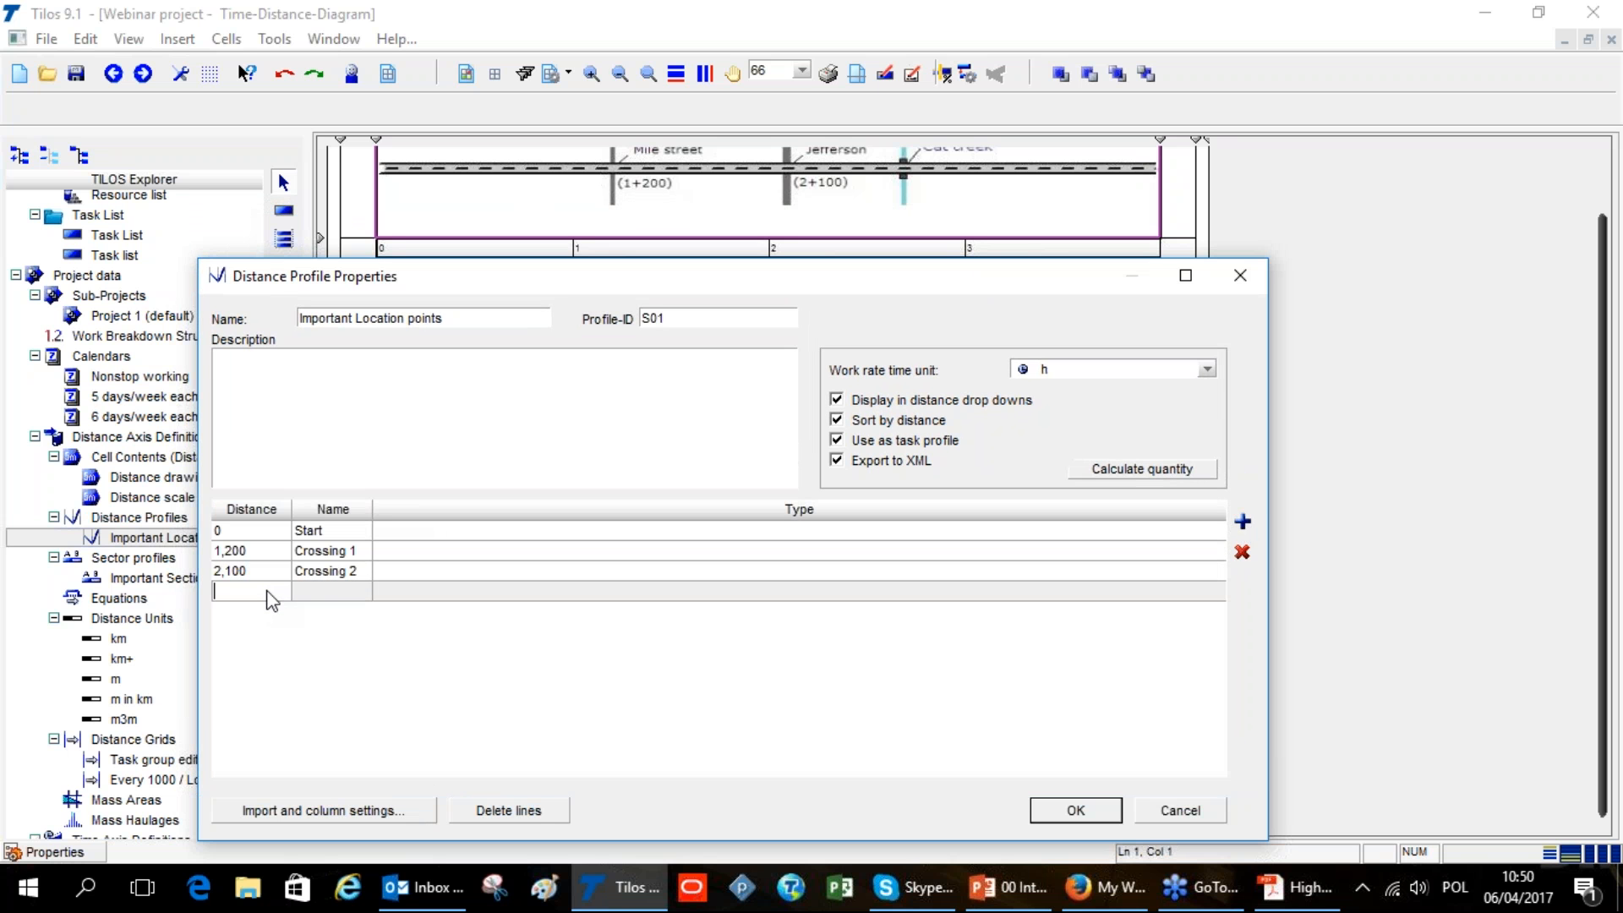
type("2,700")
left_click(333, 592)
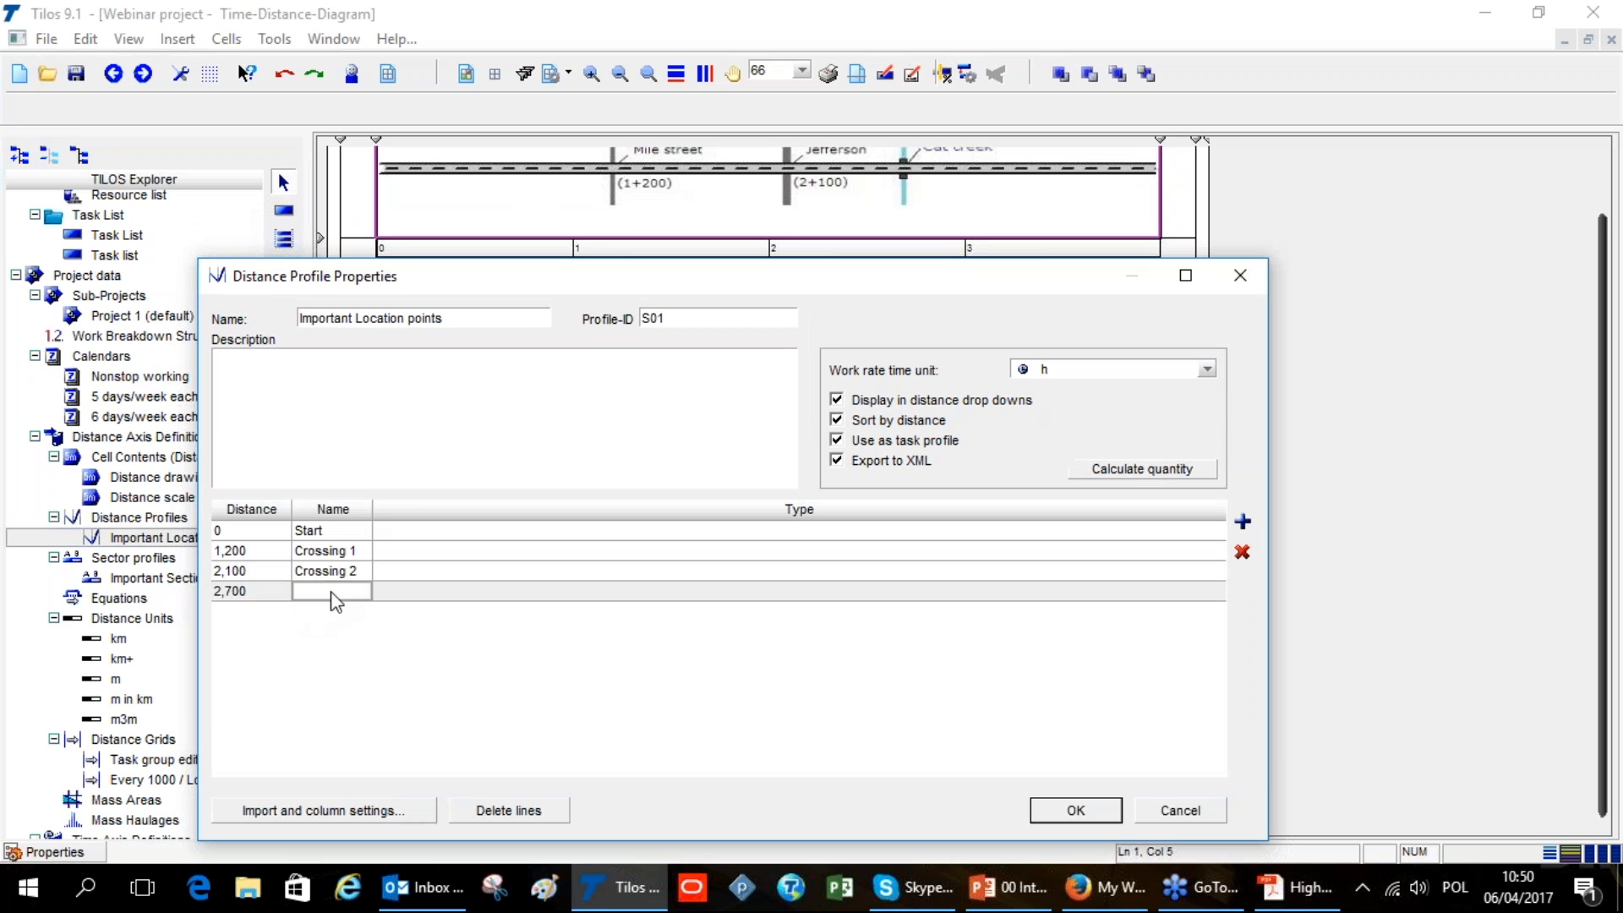
type("River")
Add a location point named End at distance 400 and apply the distance profile to the diagram
left_click(1241, 522)
left_click(258, 612)
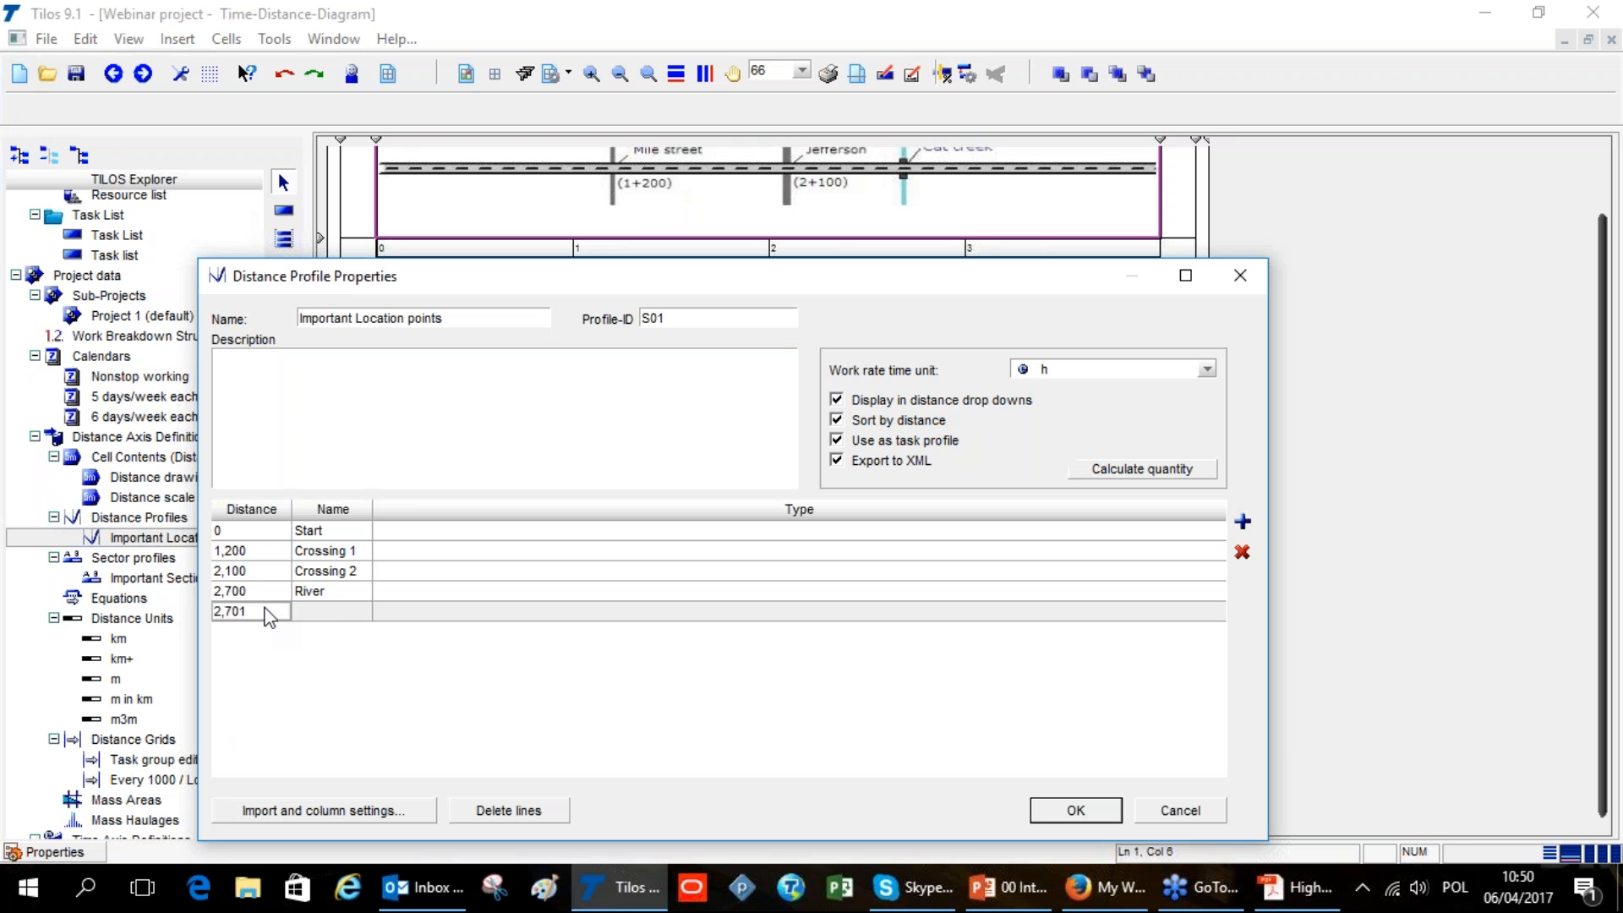
type("400")
left_click(341, 614)
type("End")
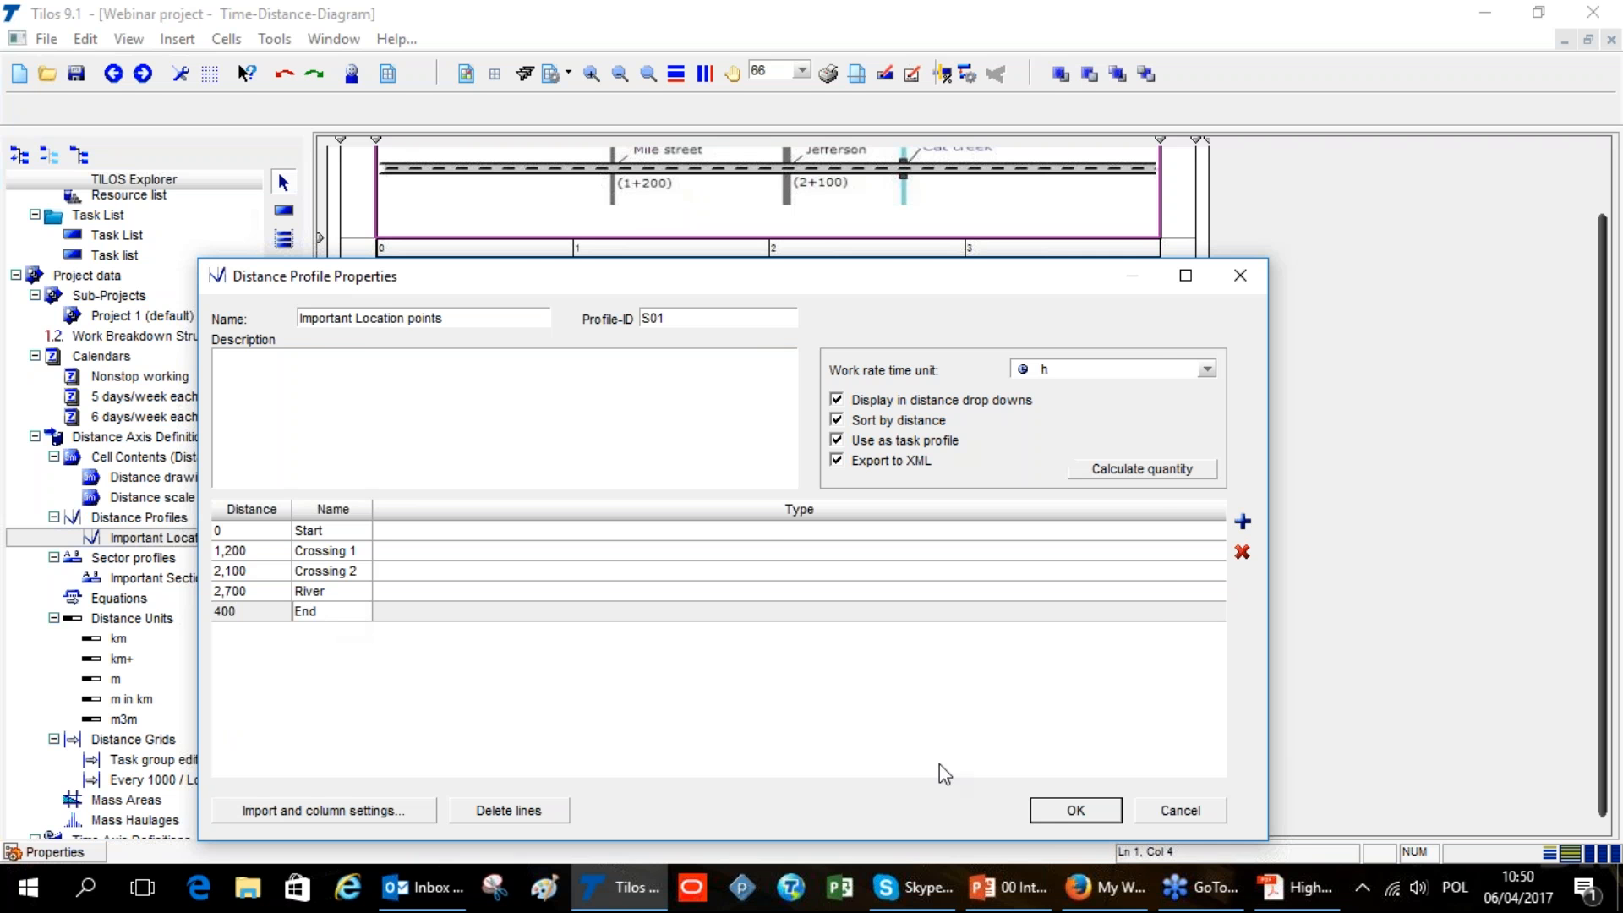
left_click(1066, 803)
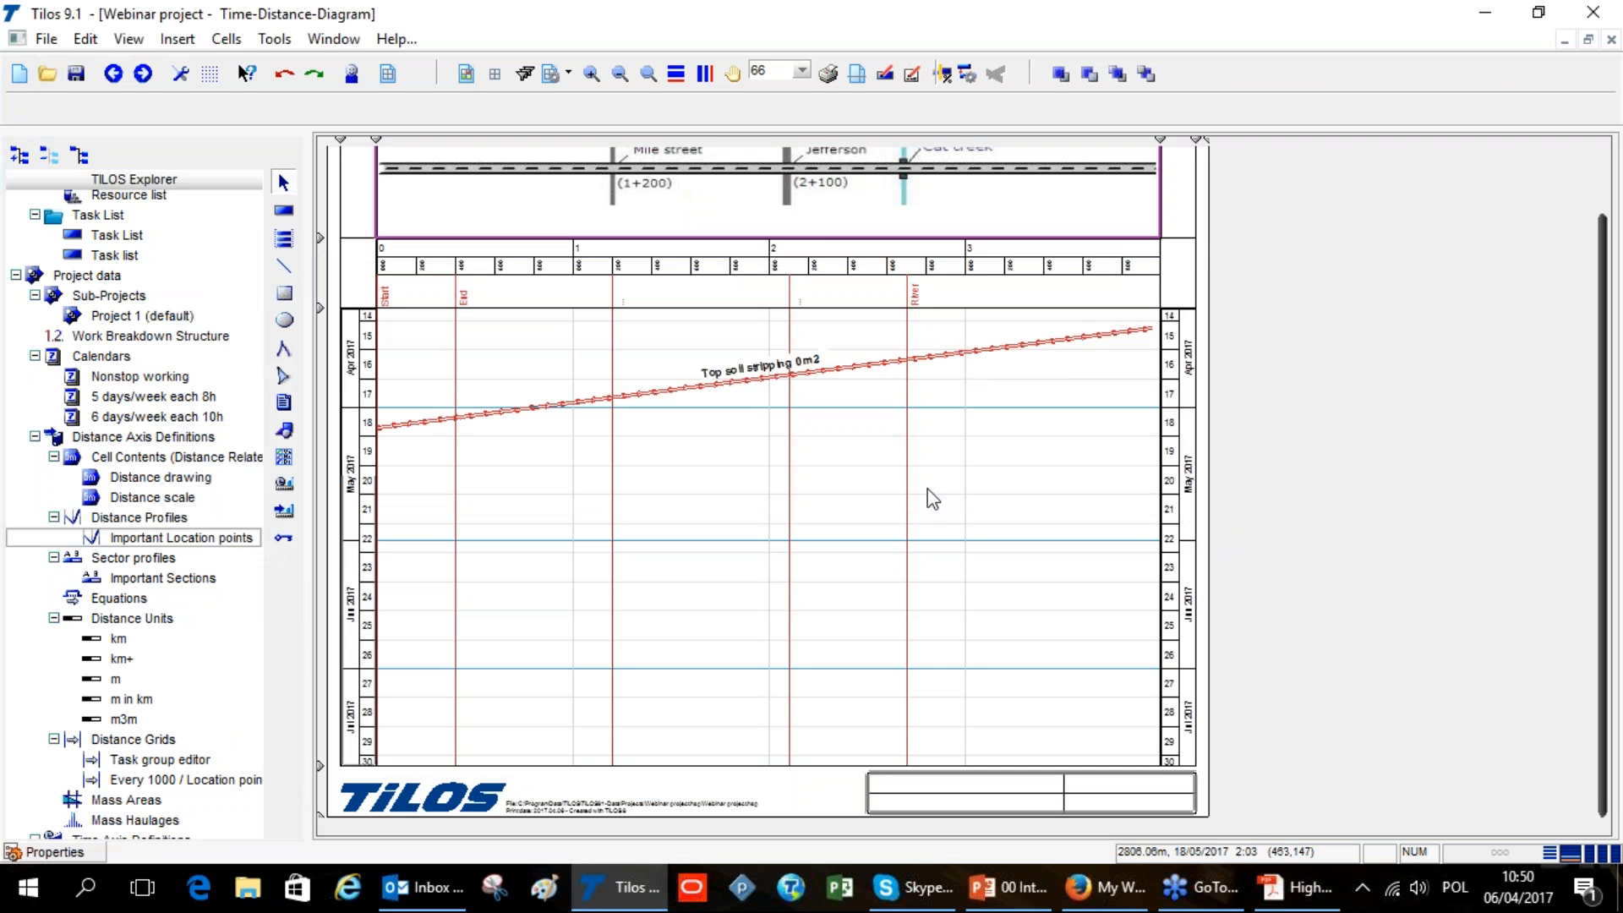
scroll(931, 506, "down", 2)
scroll(931, 503, "up", 2)
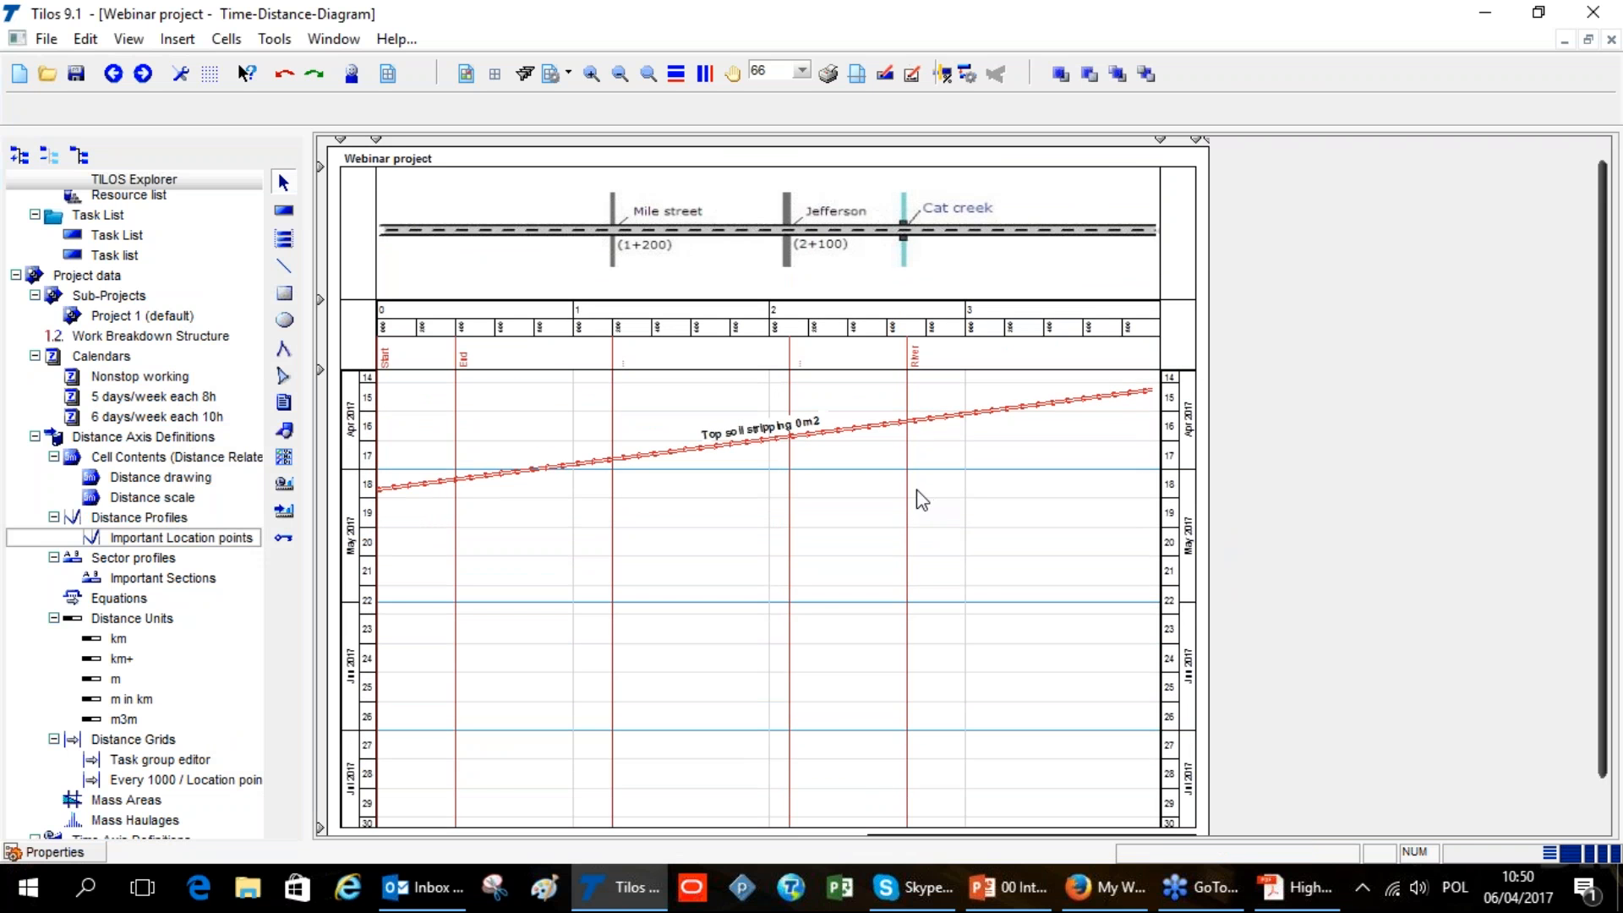
Set the Top soil stripping task's quantity to 45,000 m2 in its calculation properties
left_click(746, 444)
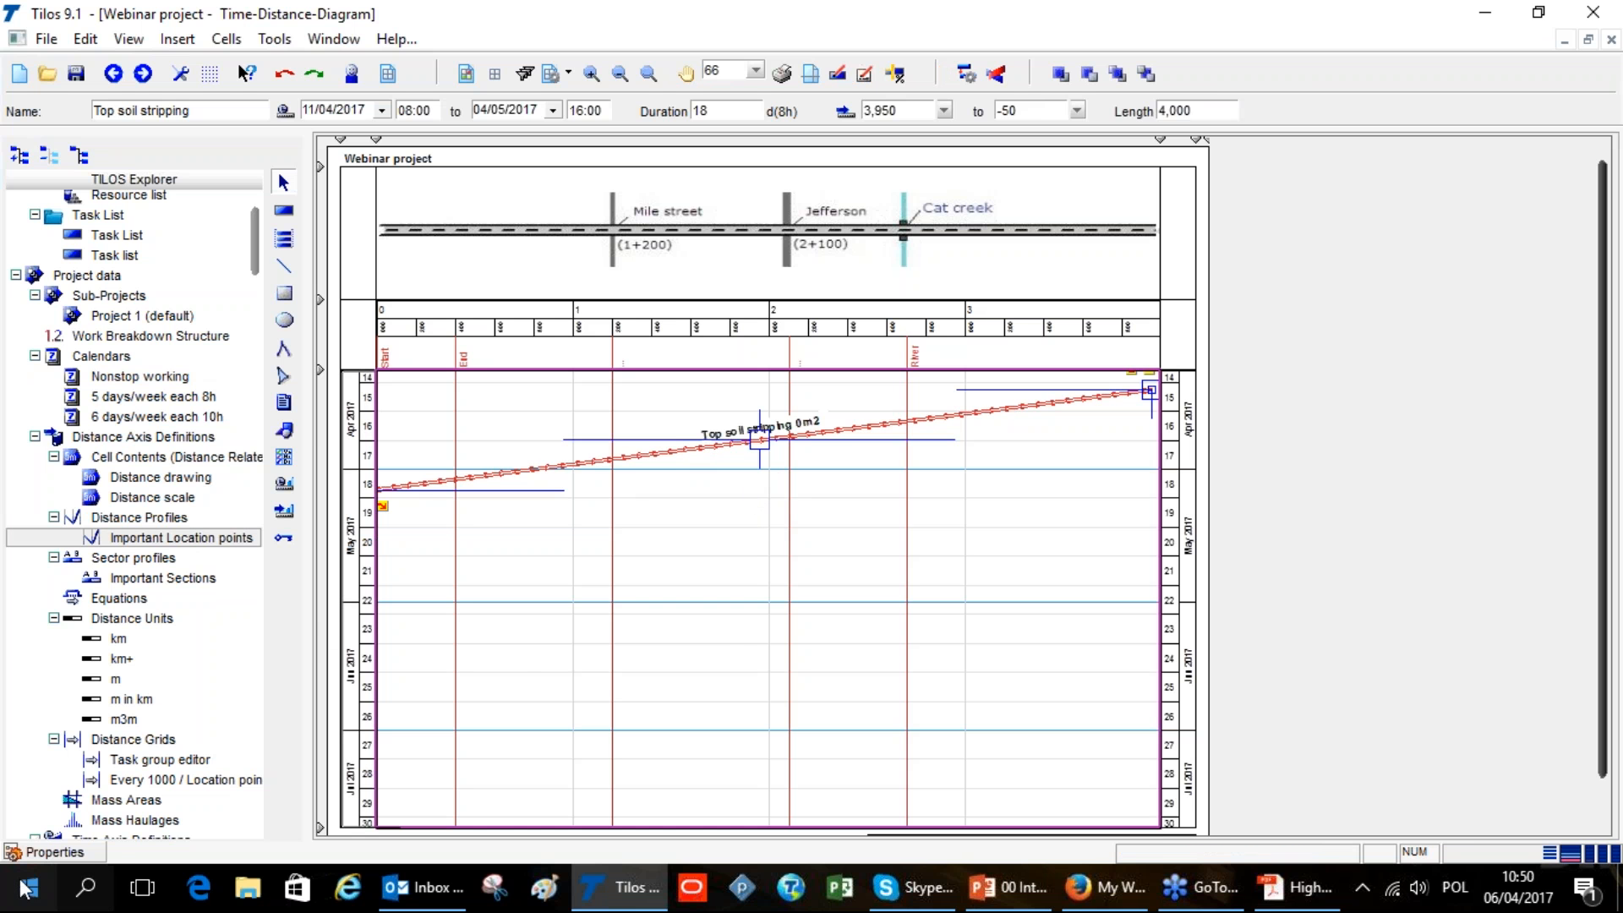
left_click(56, 853)
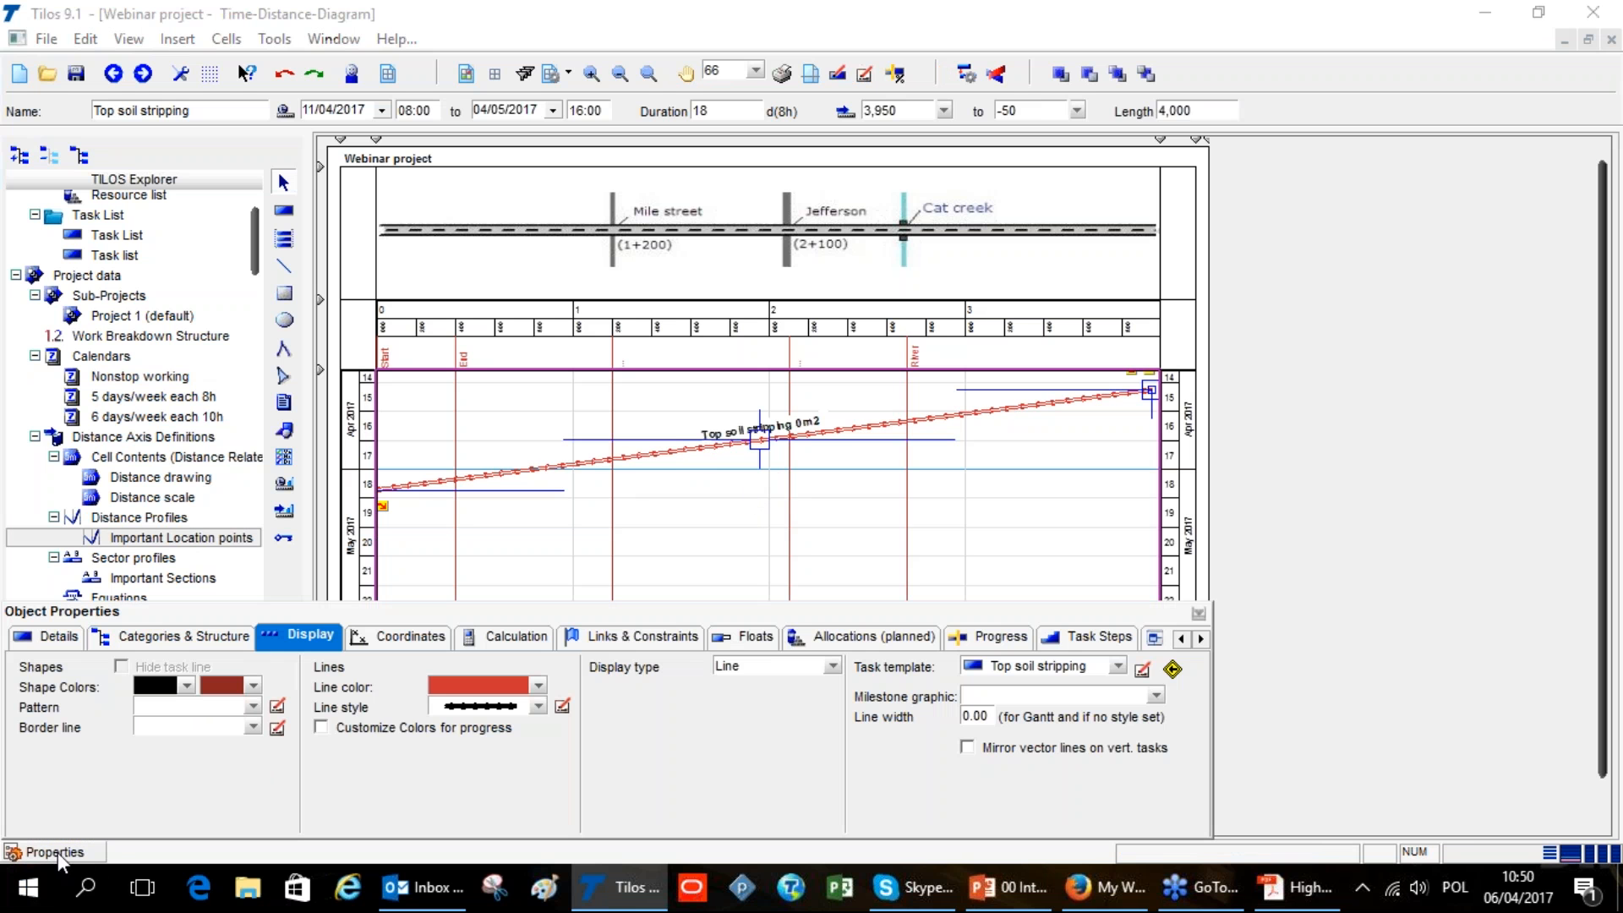
left_click(1198, 615)
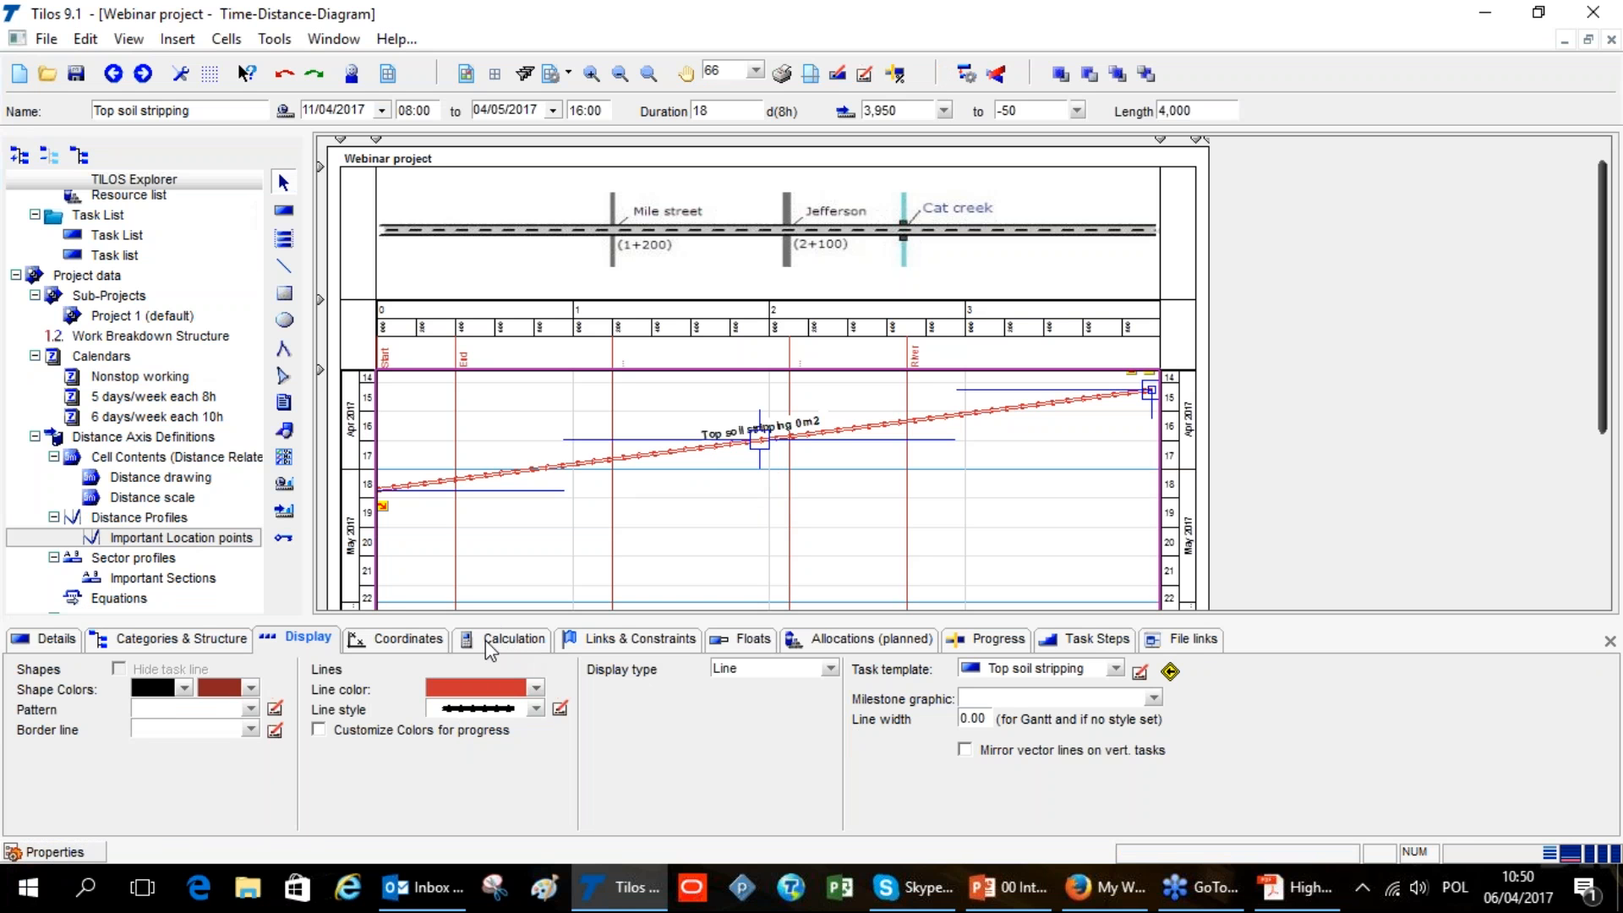
left_click(487, 644)
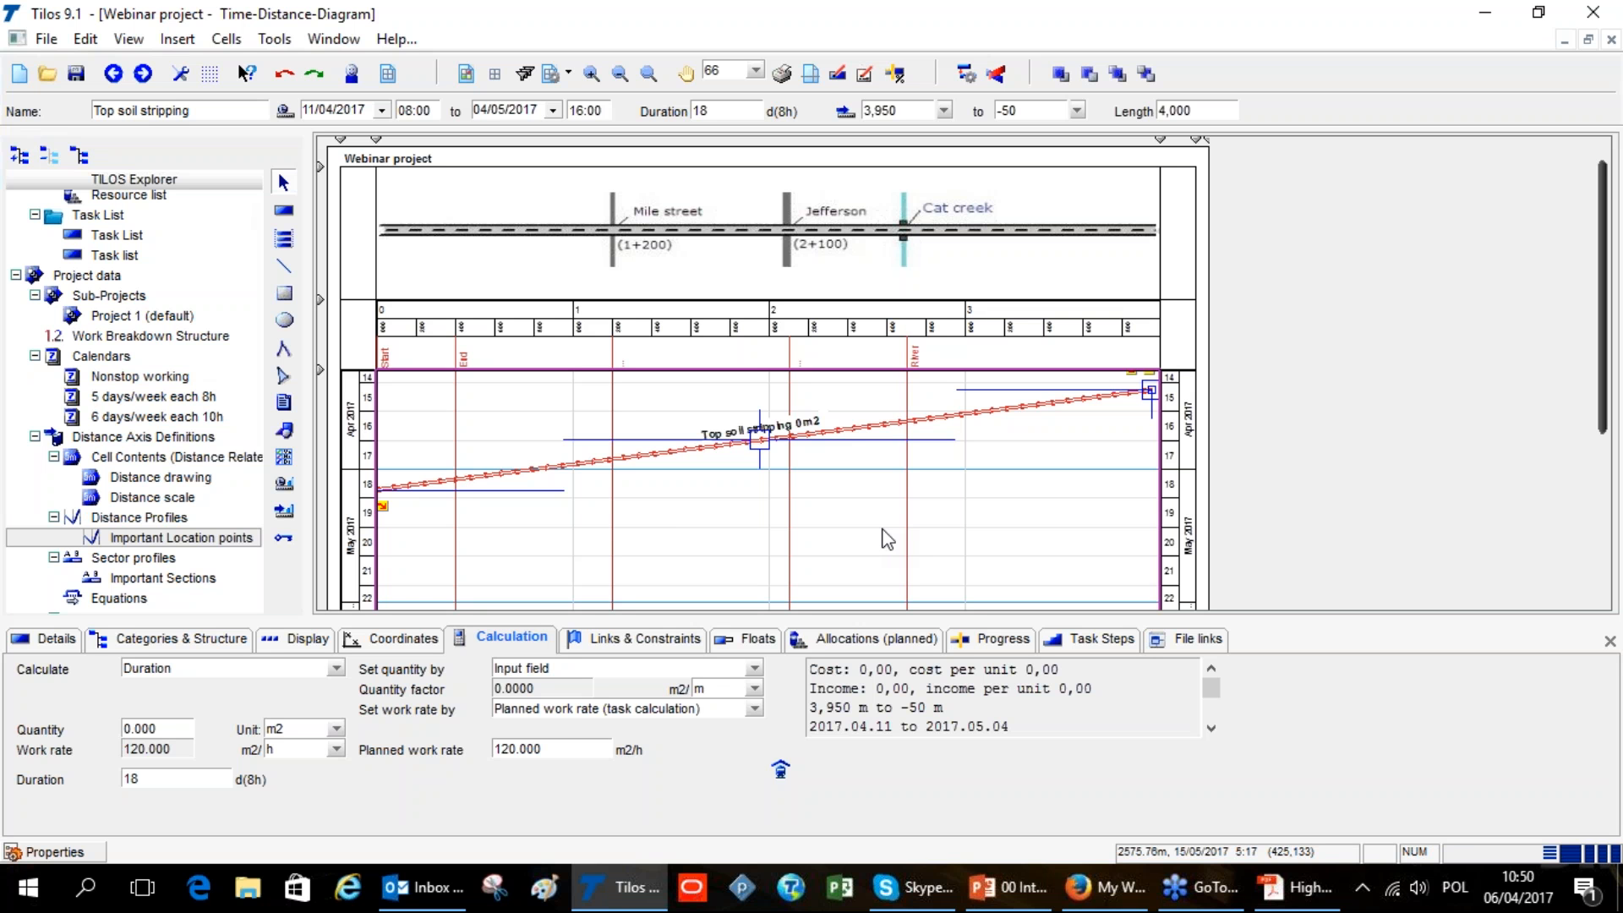
left_click(142, 730)
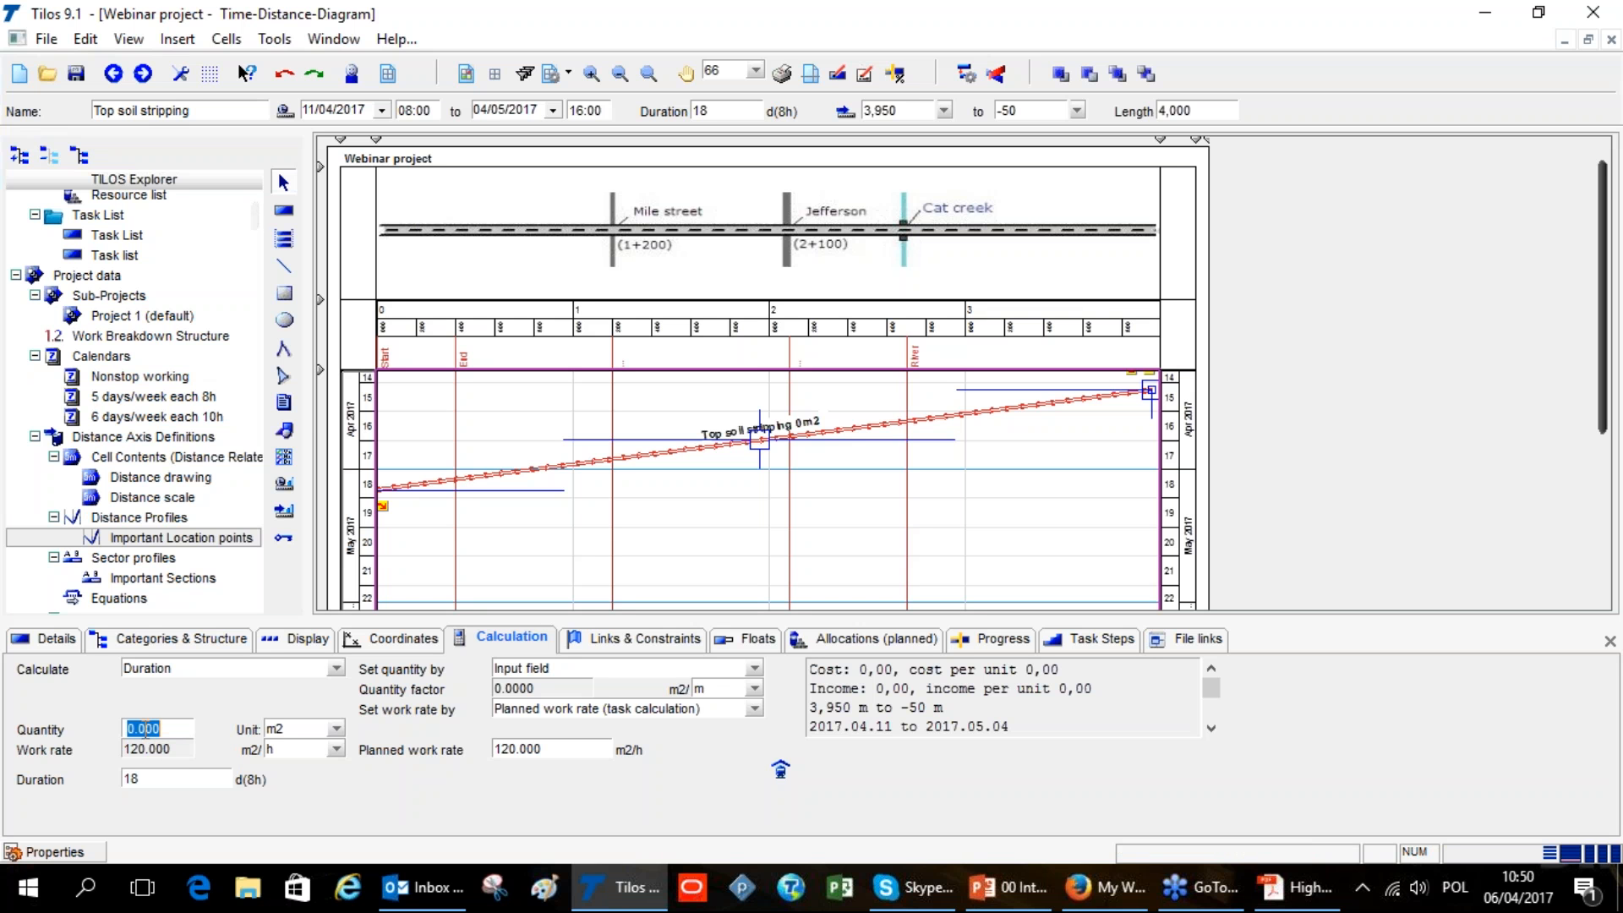
type("45,")
type("00")
type("0")
key("Return")
scroll(460, 595, "down", 5)
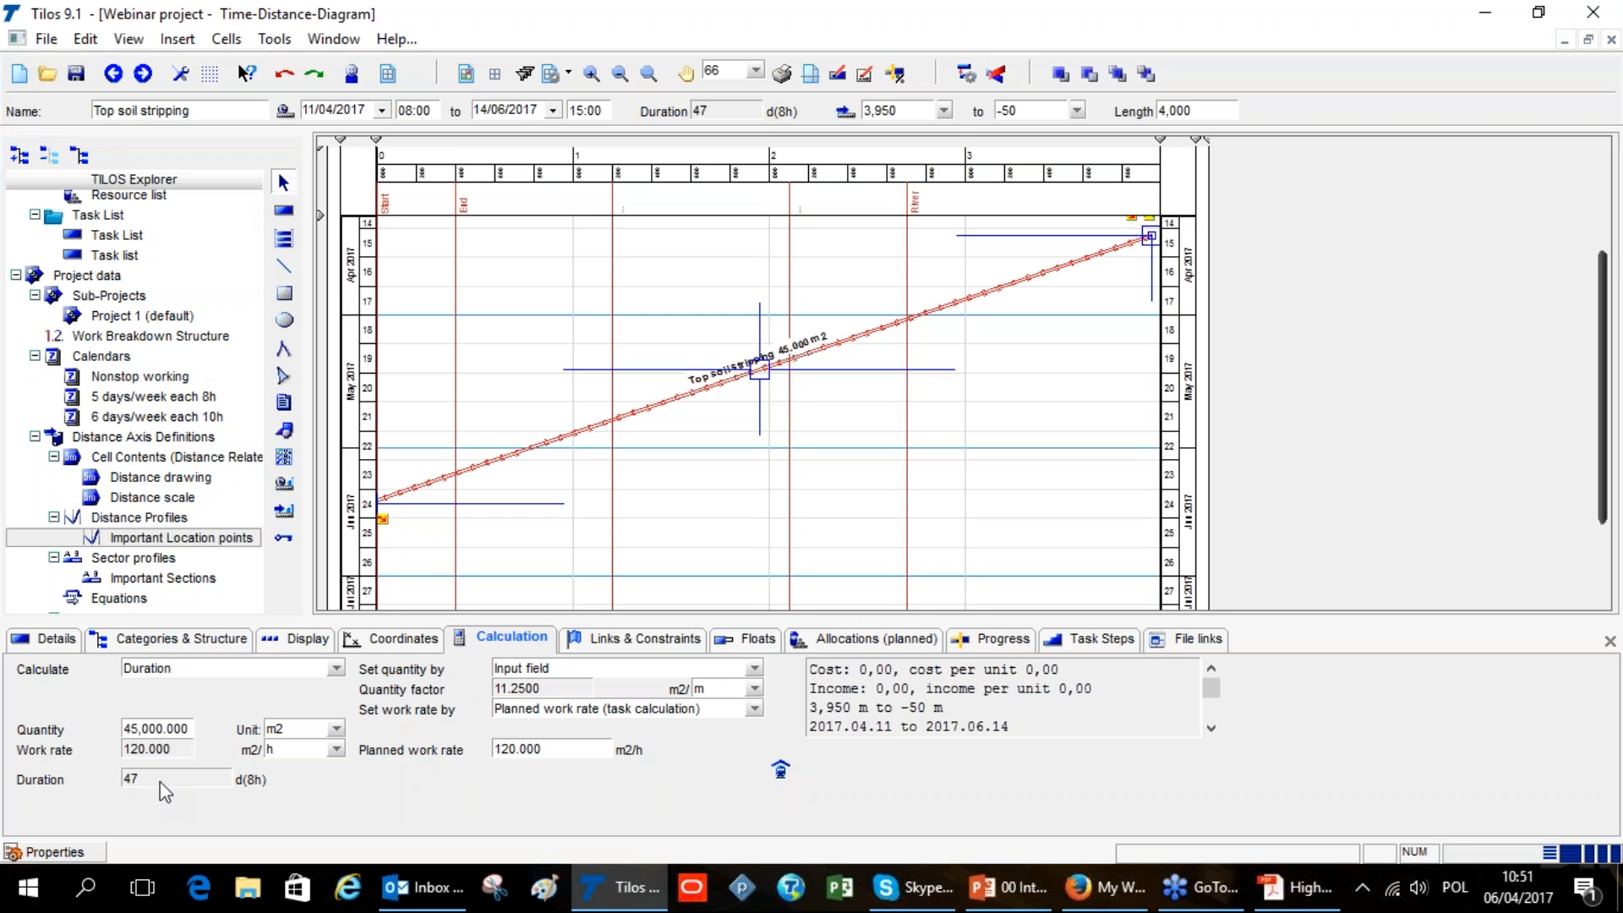
Keep Duration as the calculated value and set the Top soil stripping task's planned work rate to 240 m2/h
left_click(336, 670)
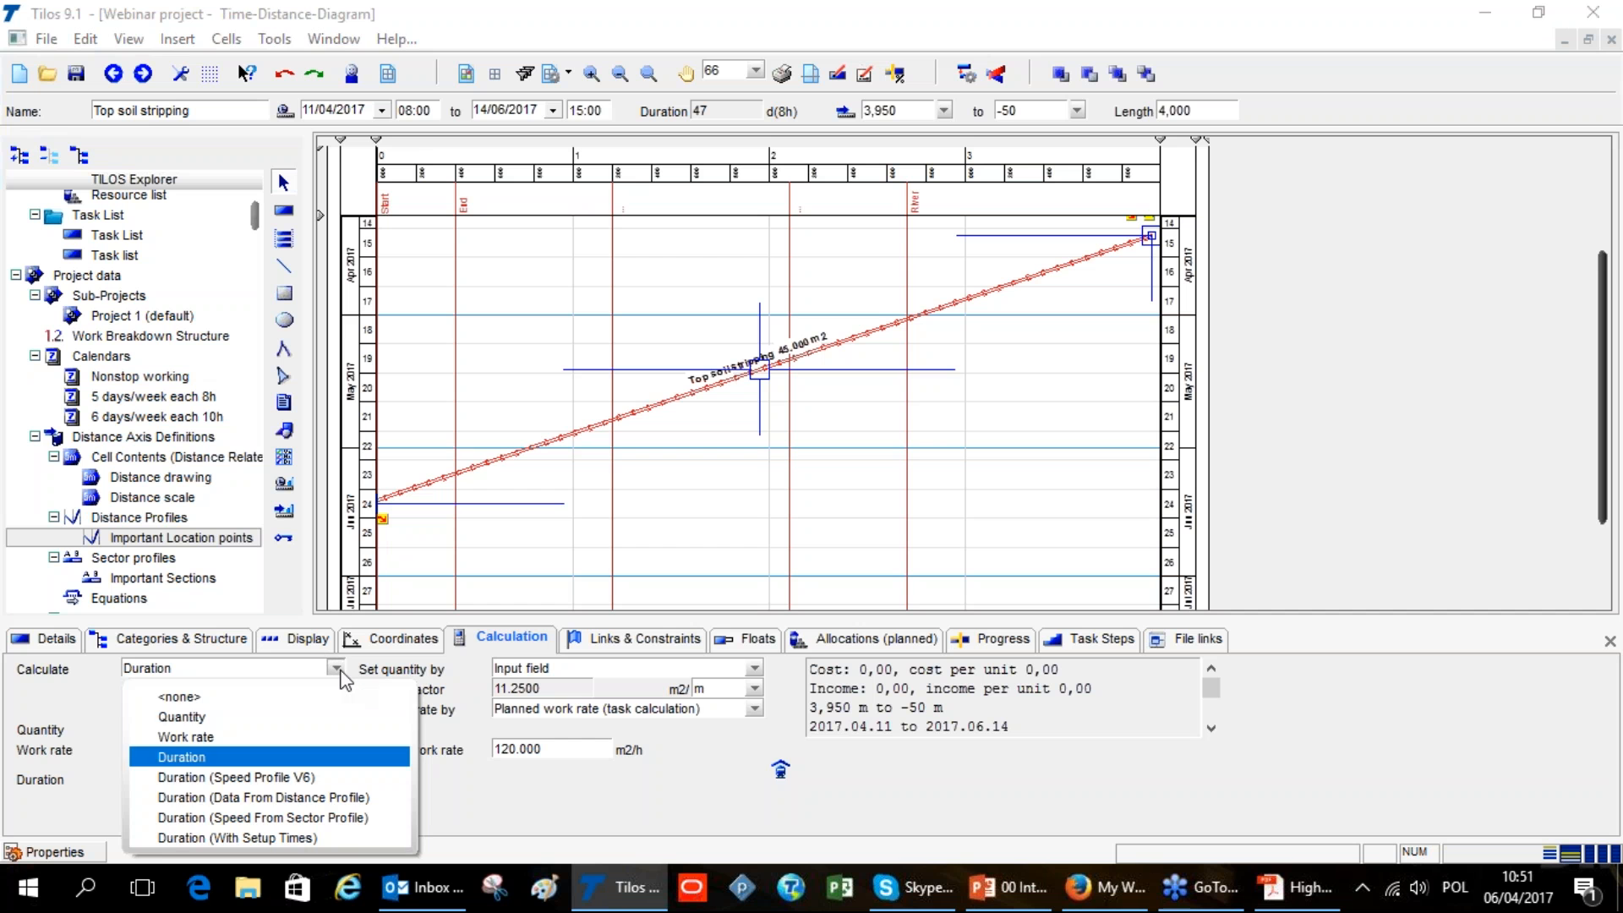
left_click(189, 757)
left_click(180, 779)
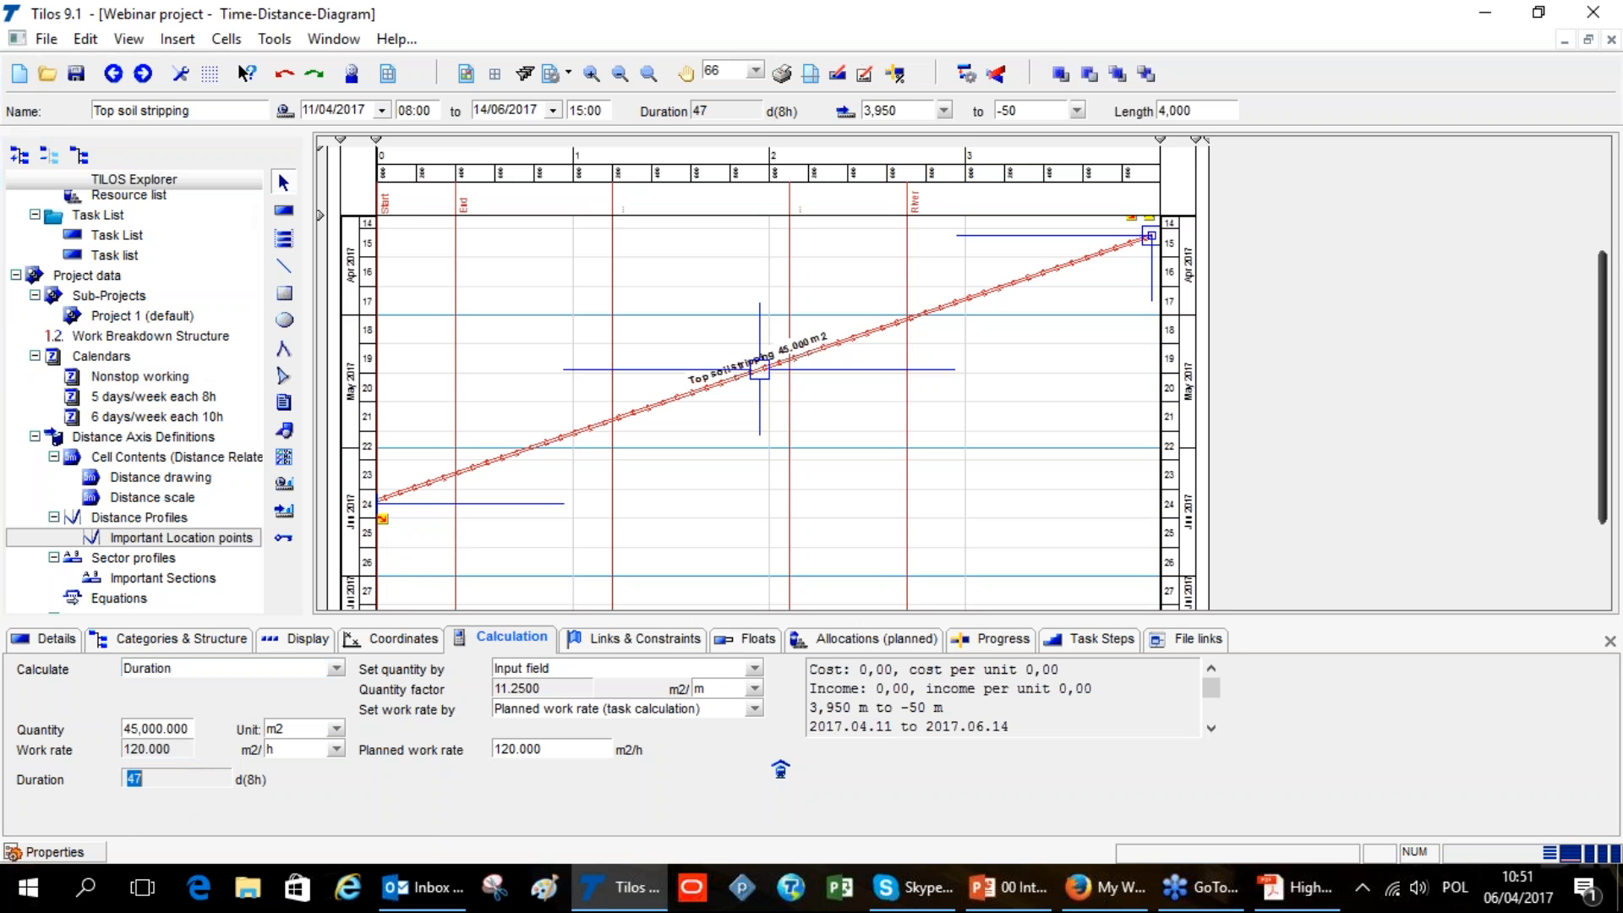
double_click(184, 732)
double_click(565, 751)
type("240")
key("Return")
left_click(336, 668)
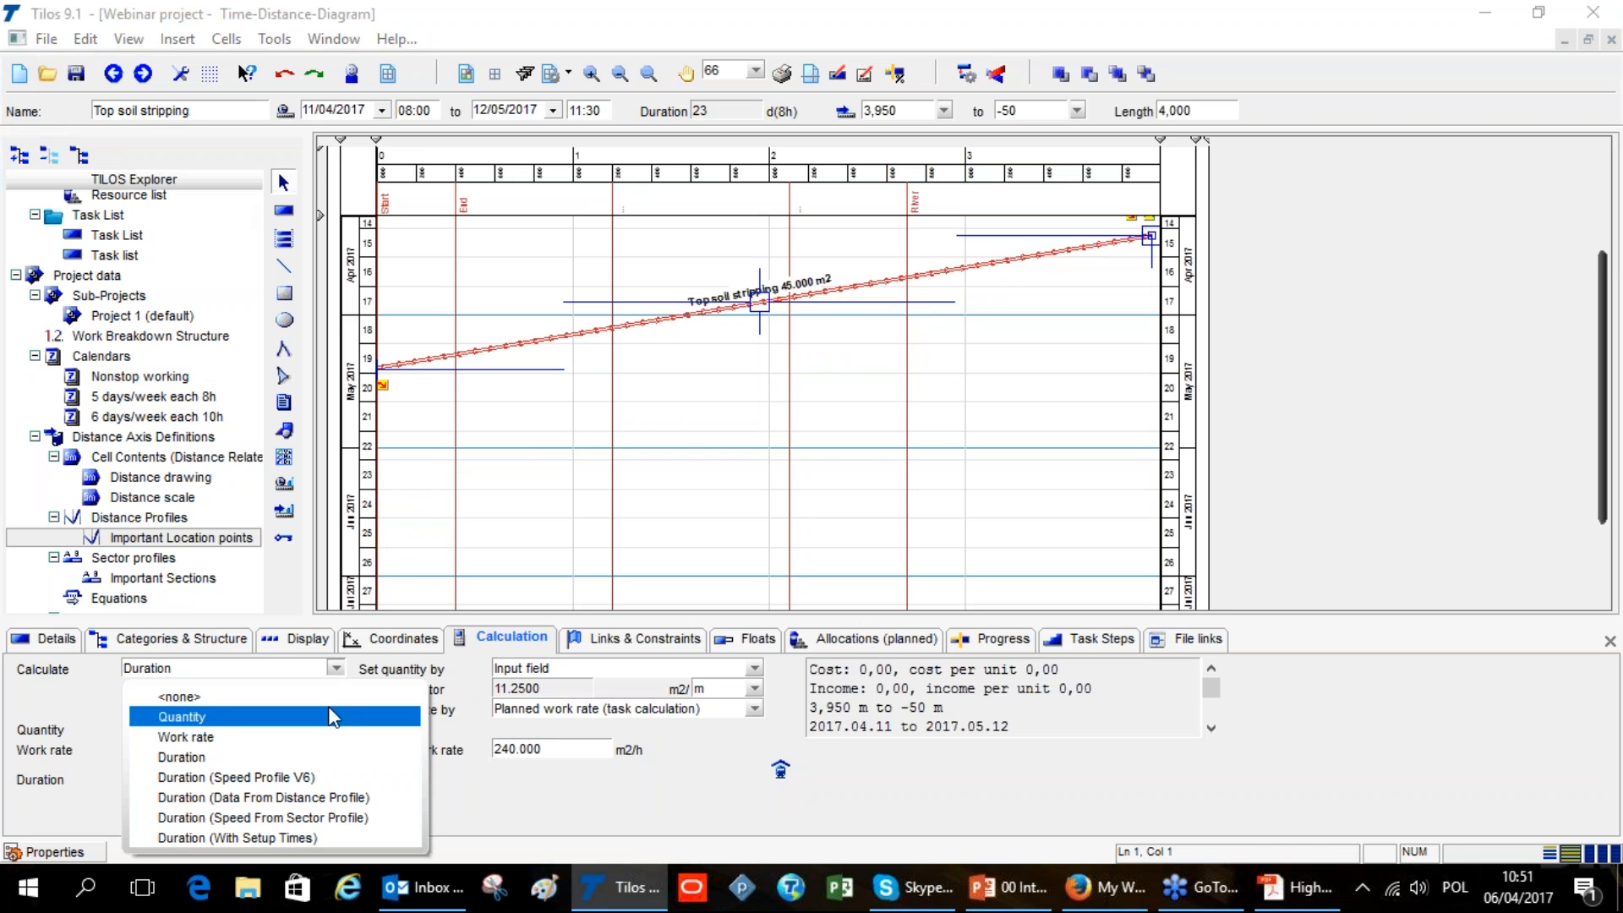
left_click(793, 443)
scroll(845, 405, "up", 2)
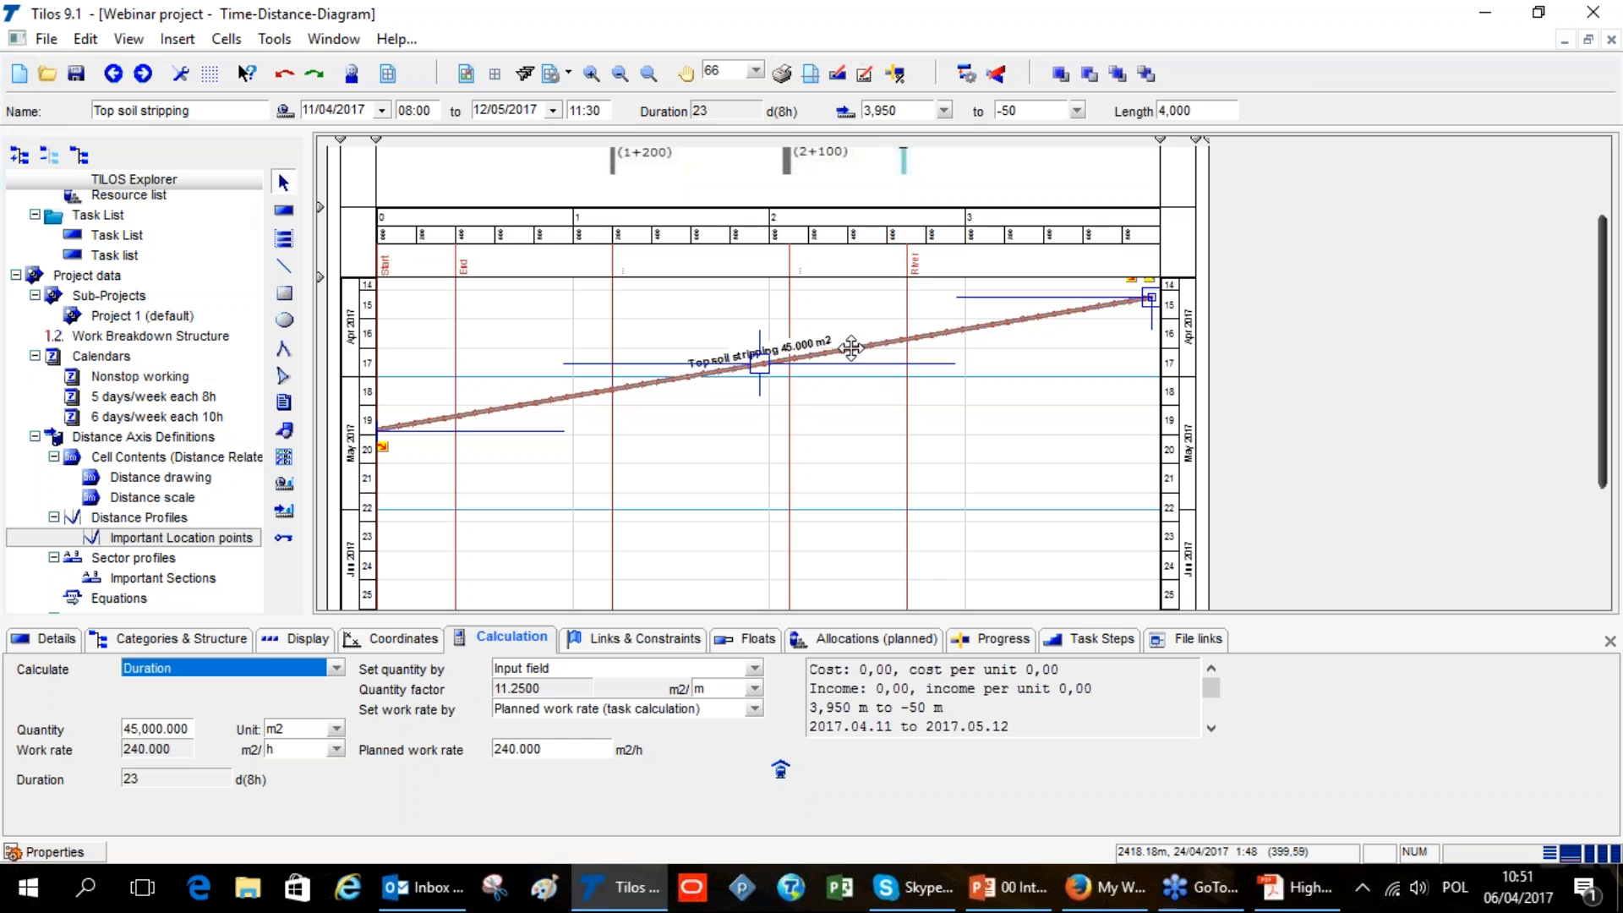
Split the Top soil stripping task by distance at 2,700
left_click(851, 347)
scroll(1167, 395, "up", 1)
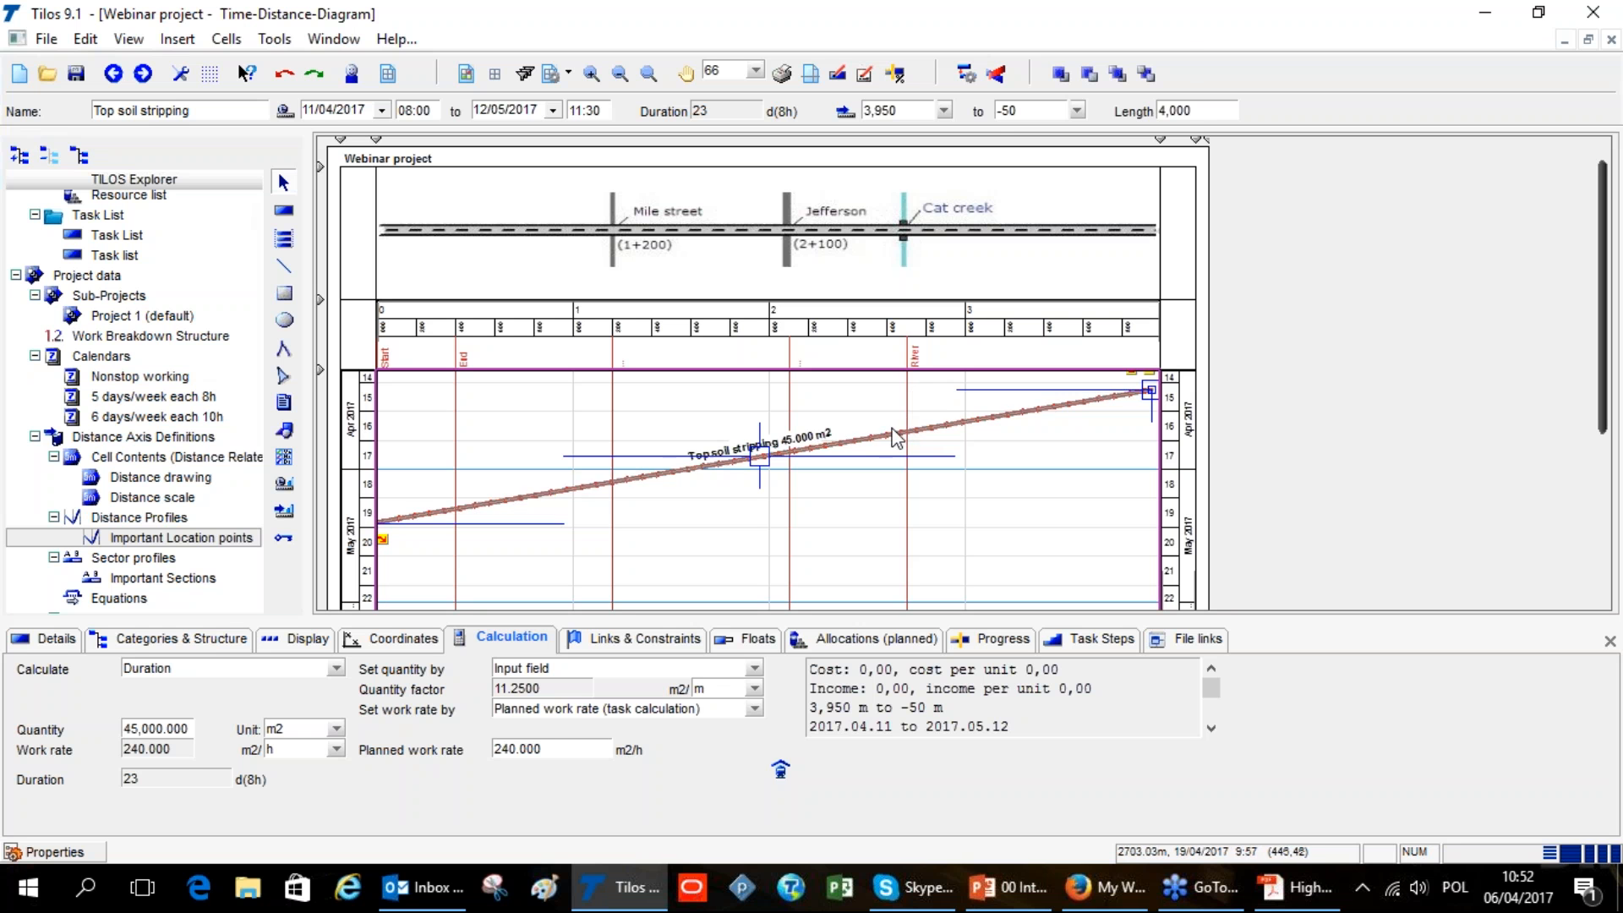
right_click(872, 446)
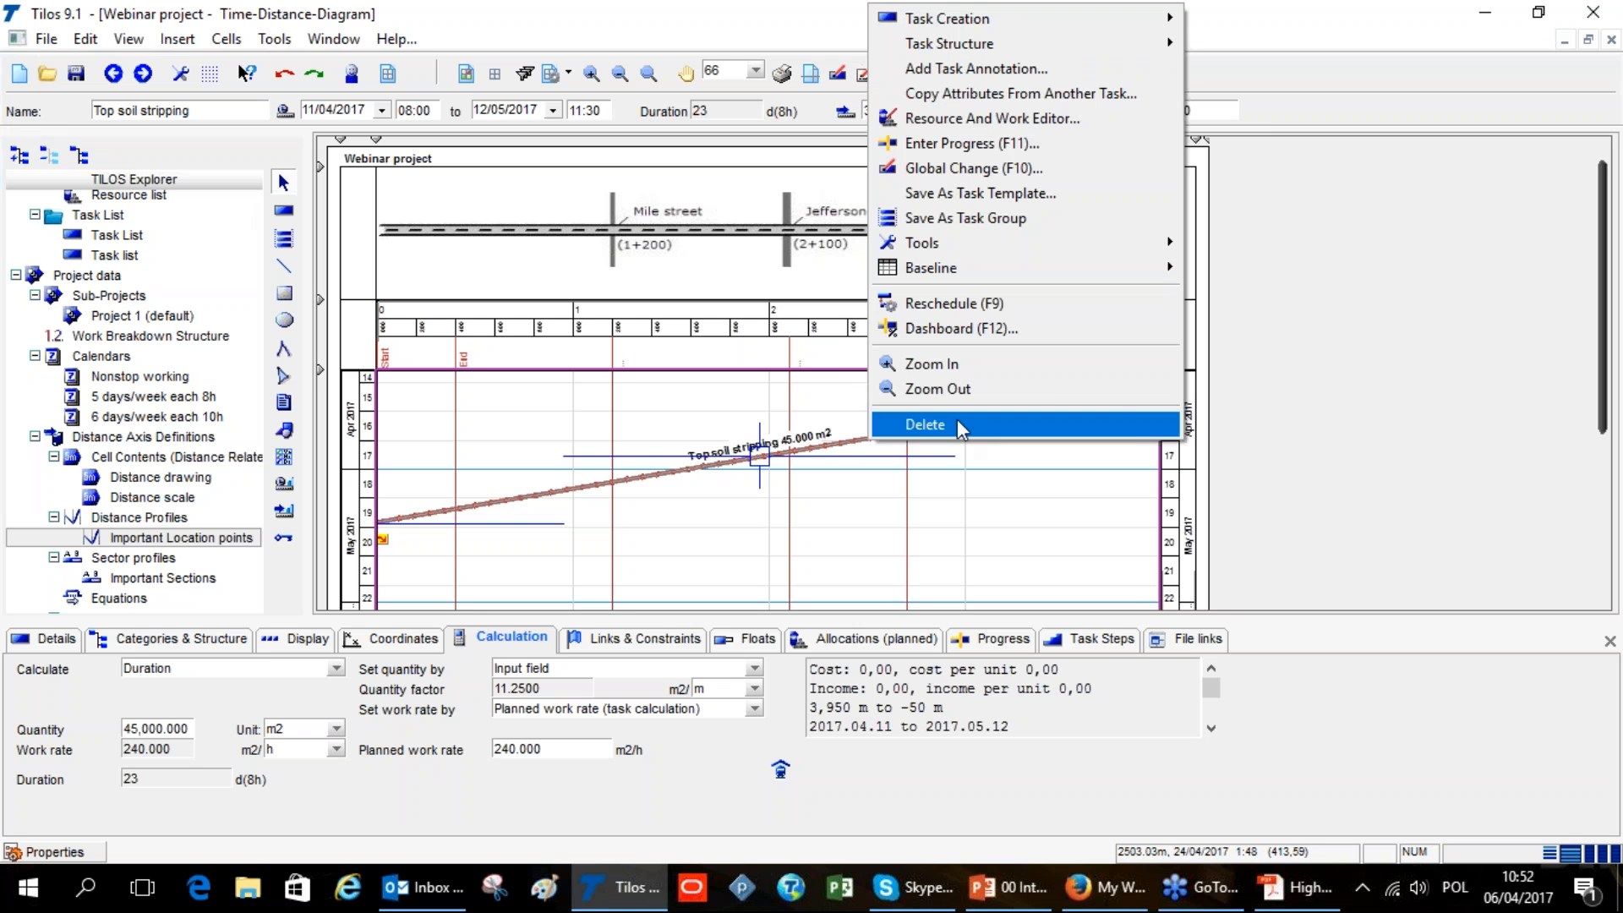
mouse_move(1036, 27)
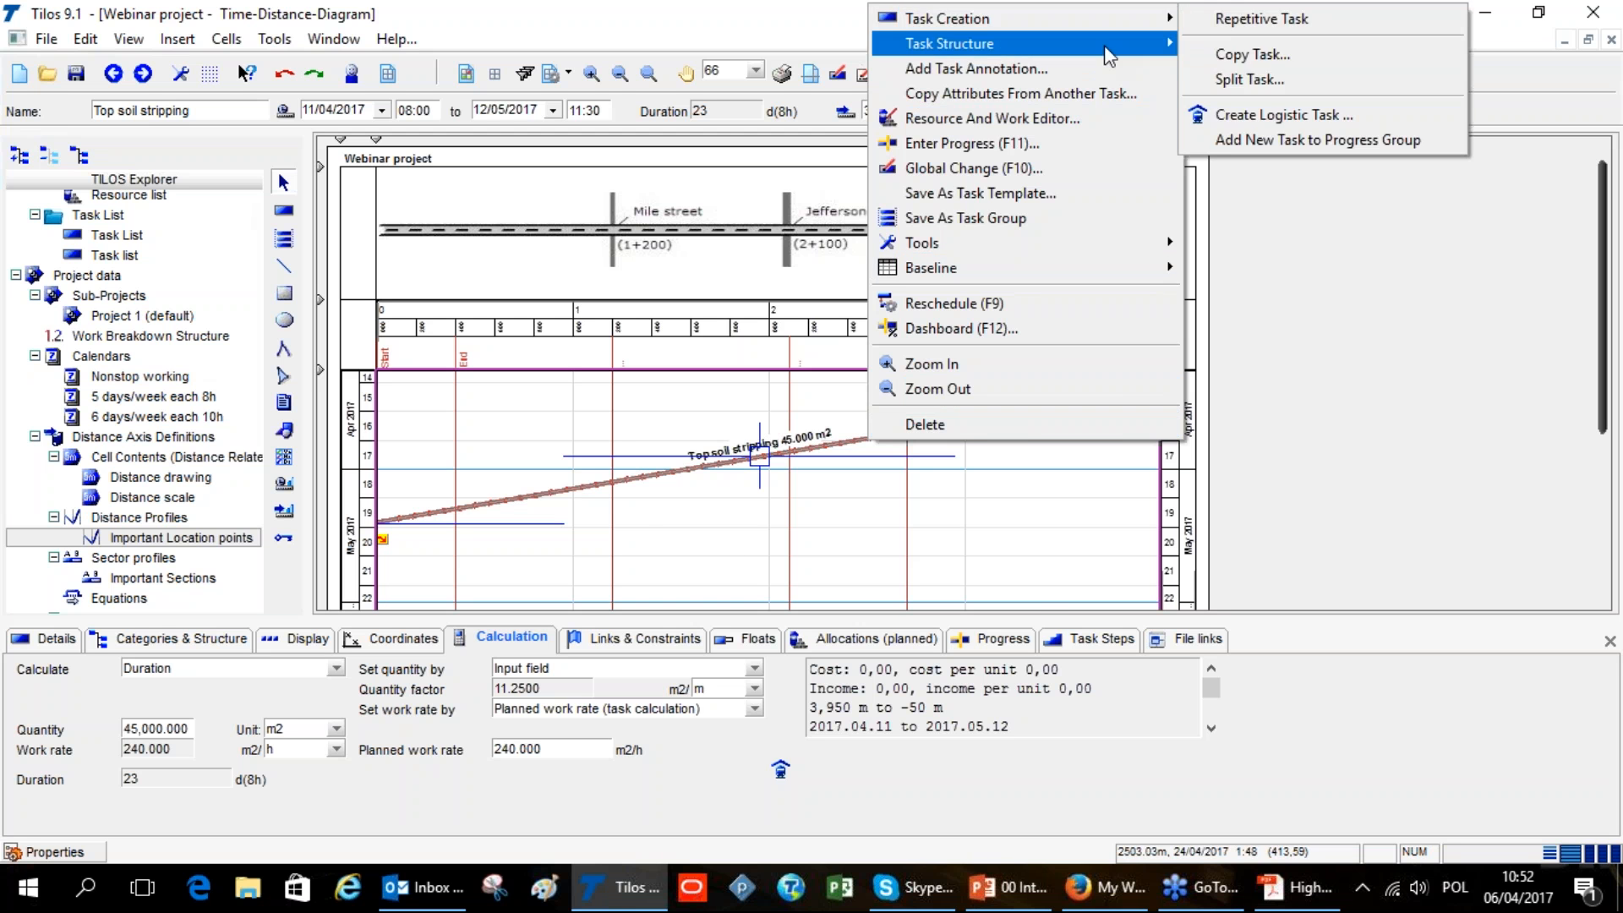
left_click(1256, 71)
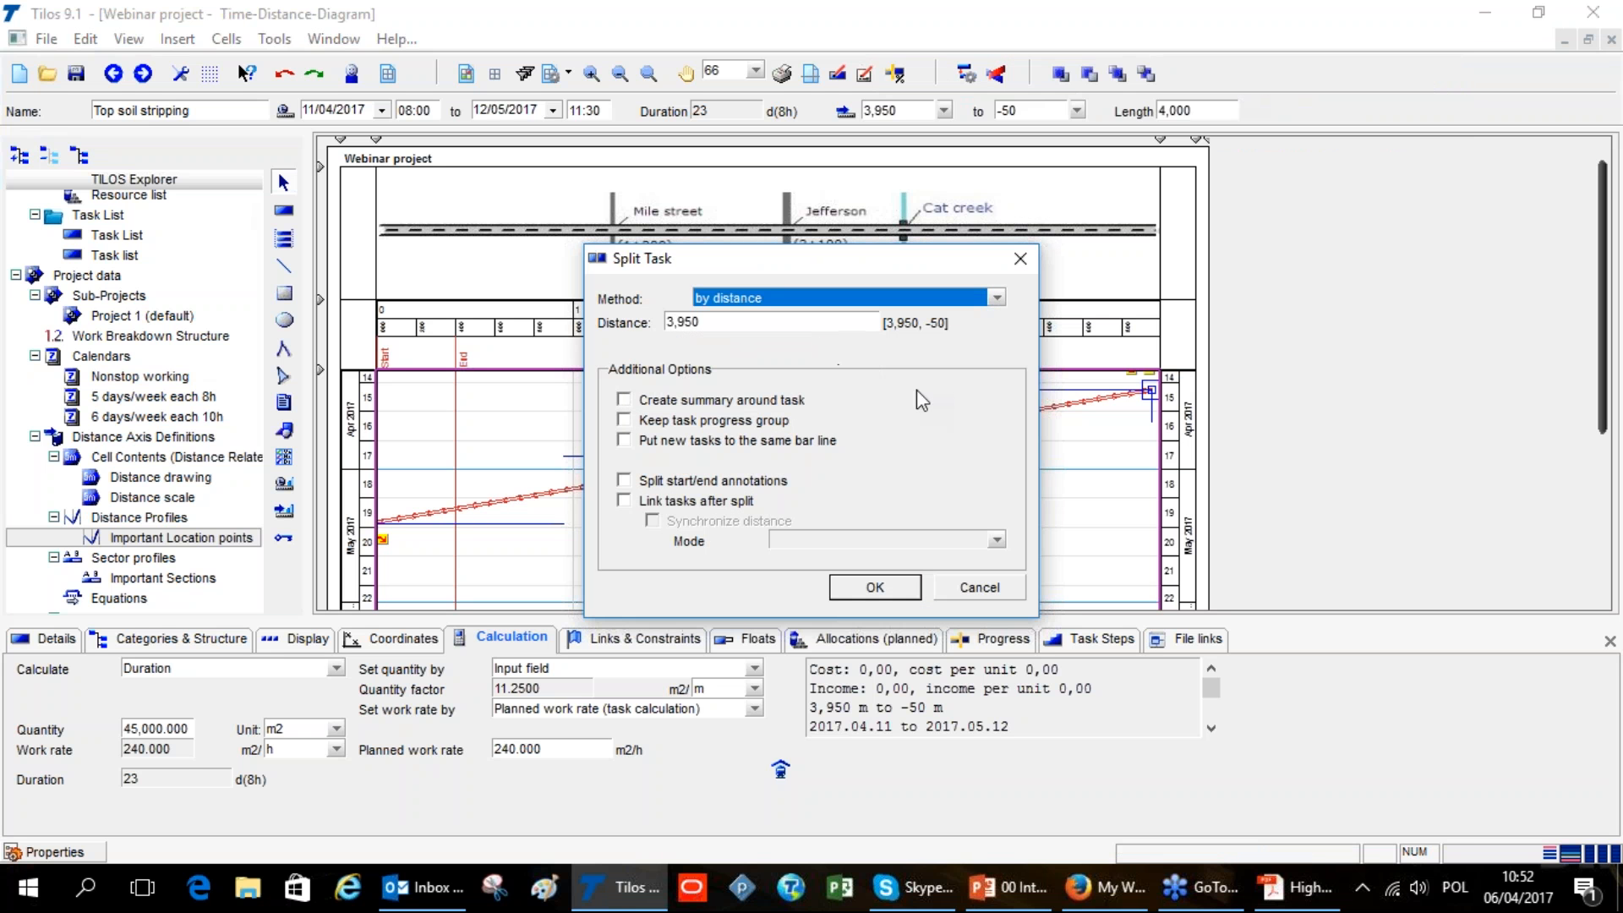
left_click(752, 324)
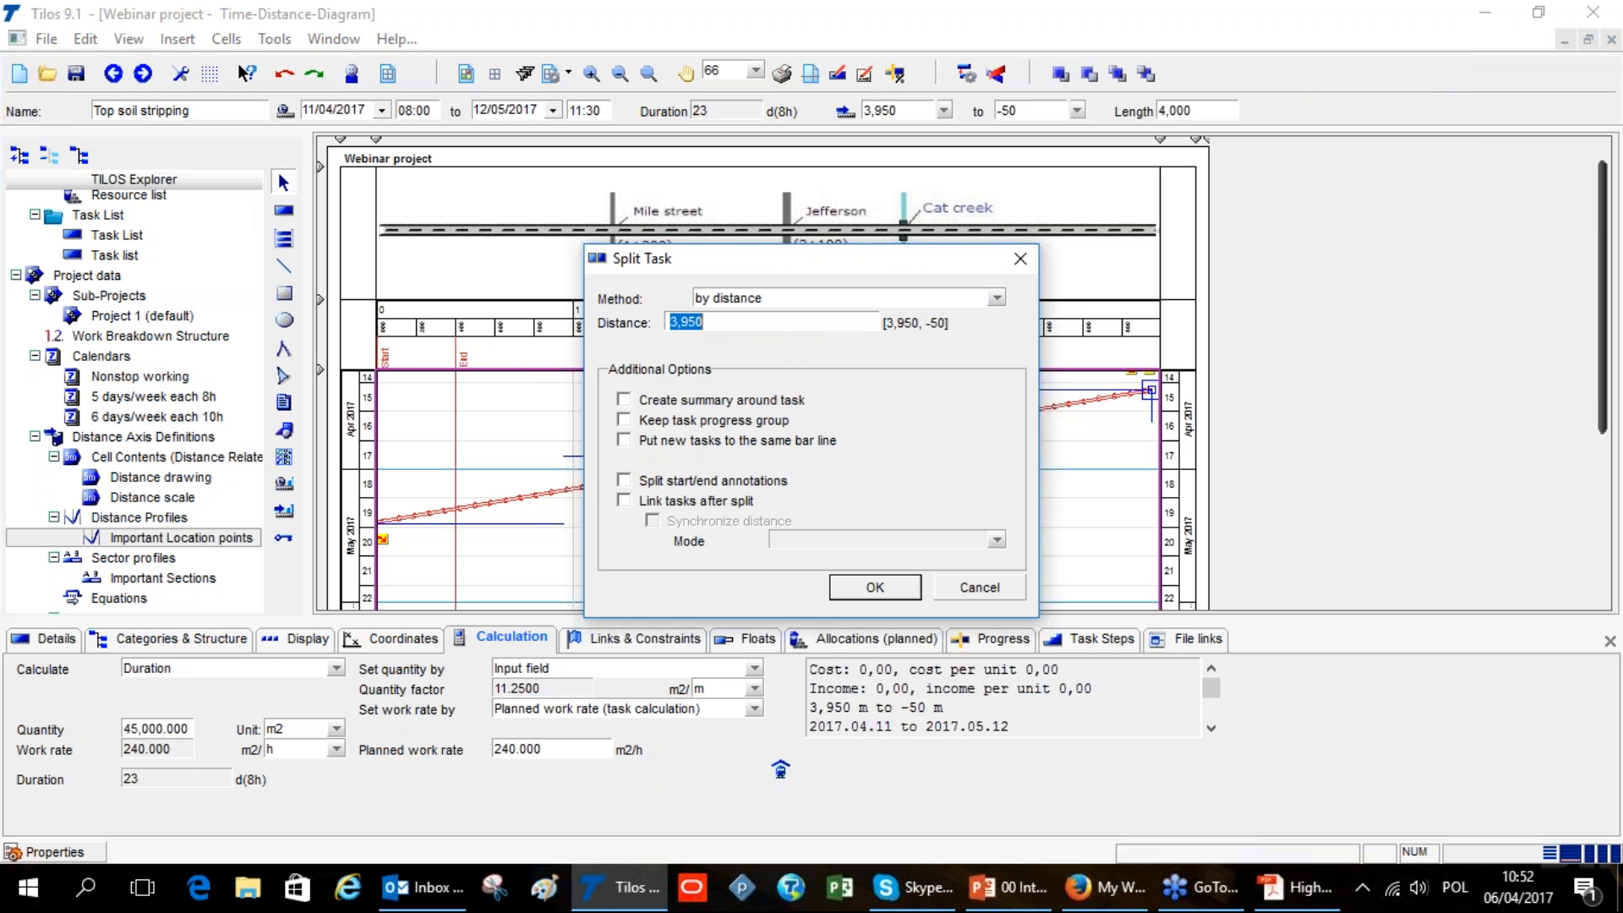
type("2700")
left_click(897, 589)
Reverse the direction of the Top soil stripping section beyond the river and move it to start on 10/05/2017
left_click_drag(972, 415, 967, 464)
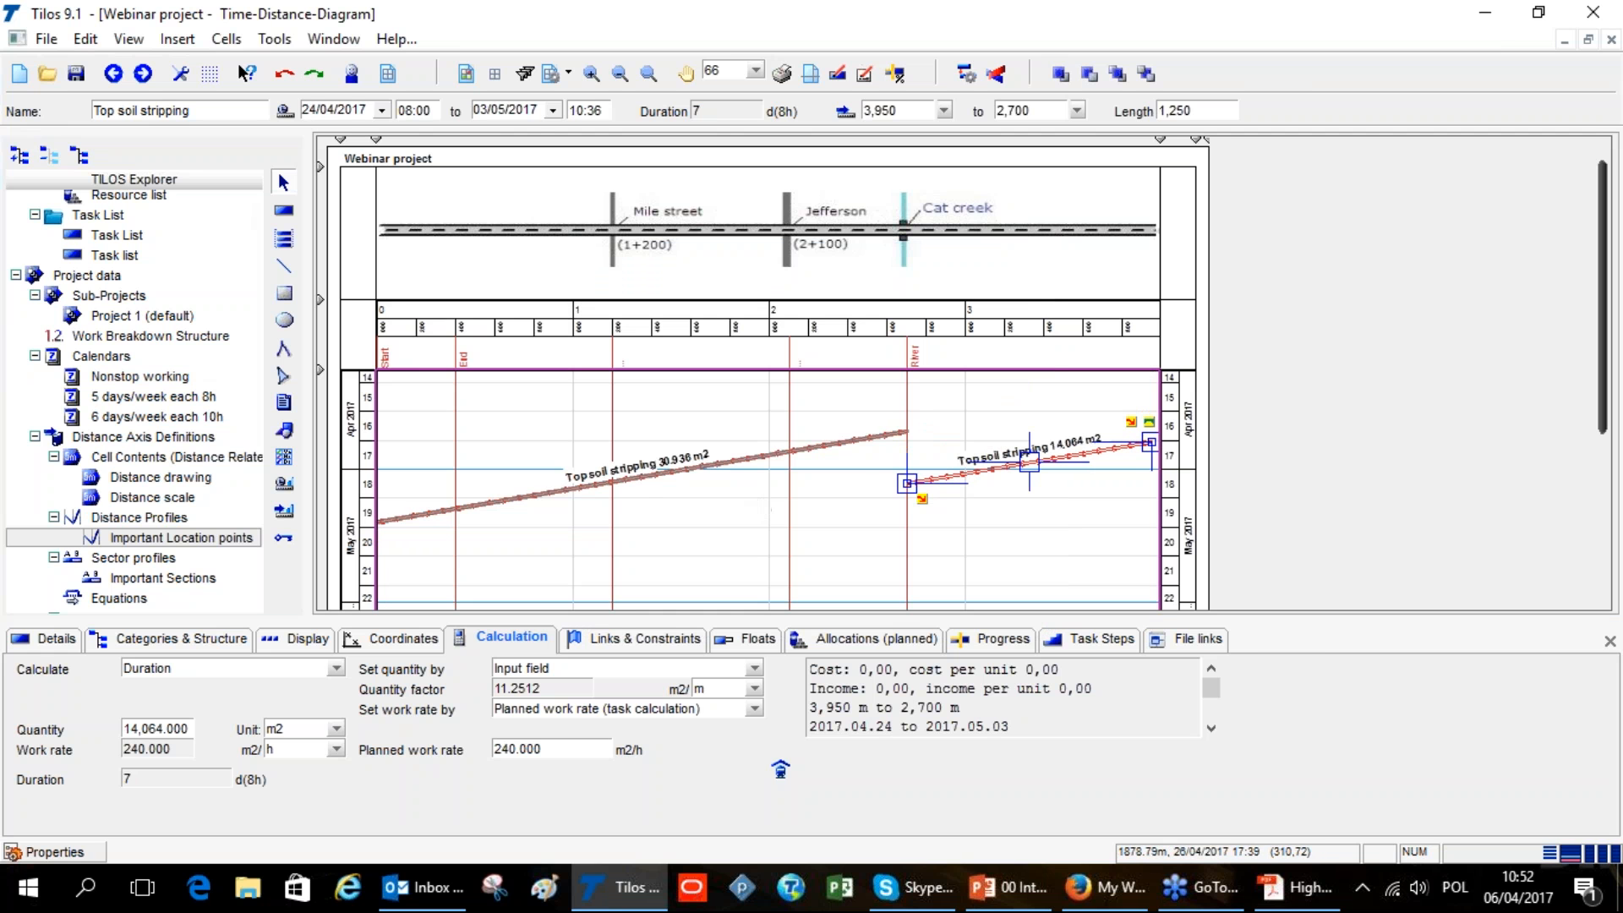
left_click(745, 458)
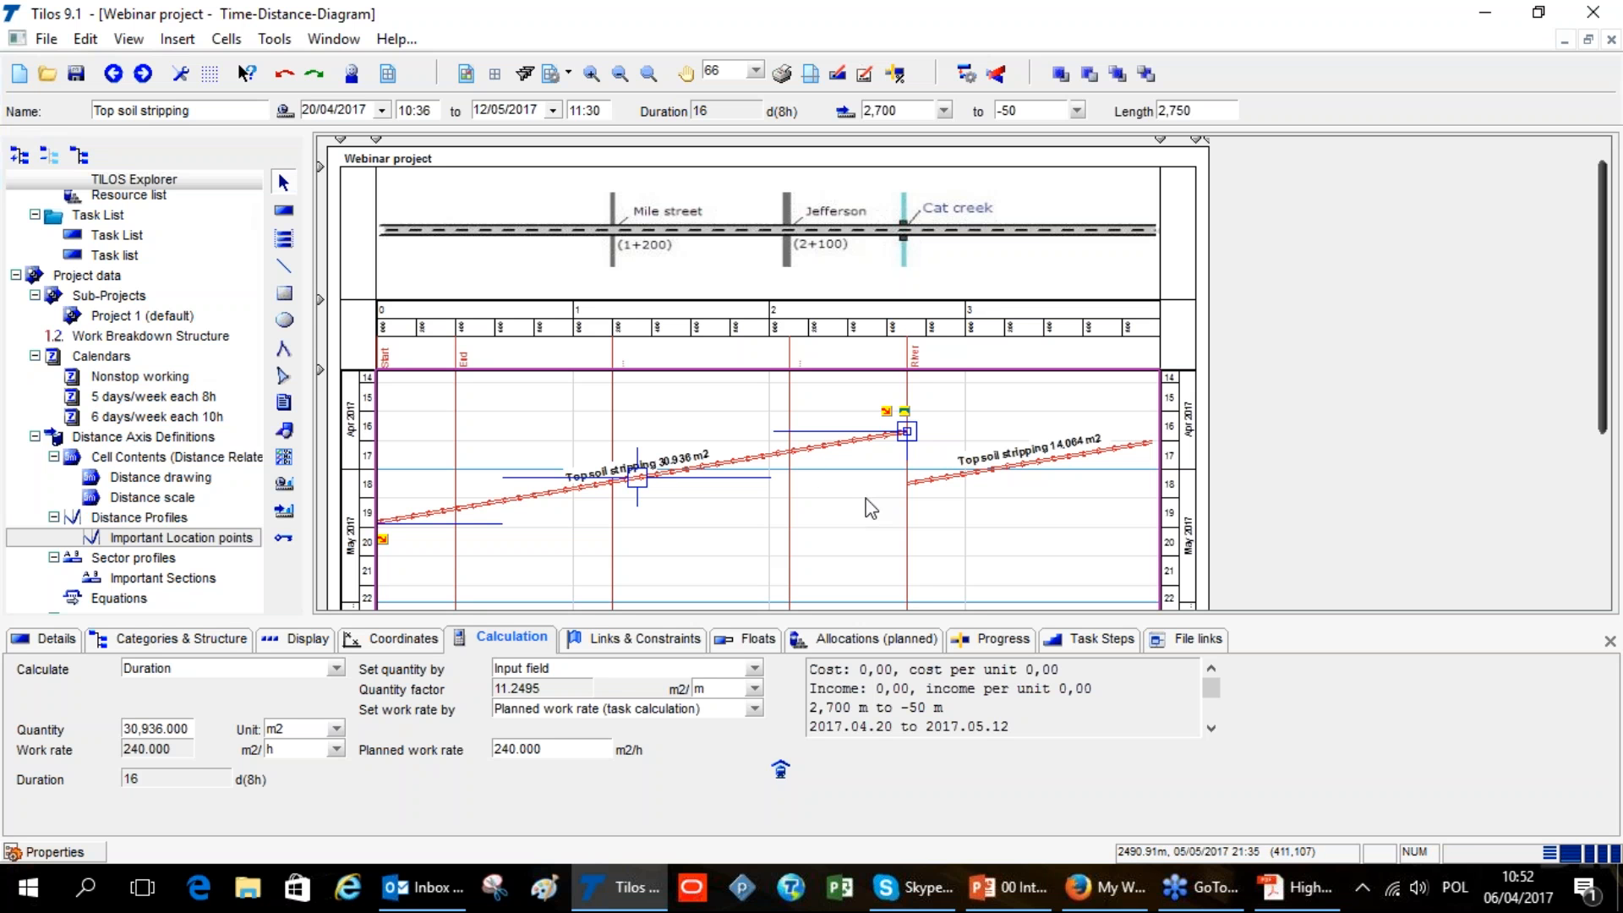
left_click(1051, 460)
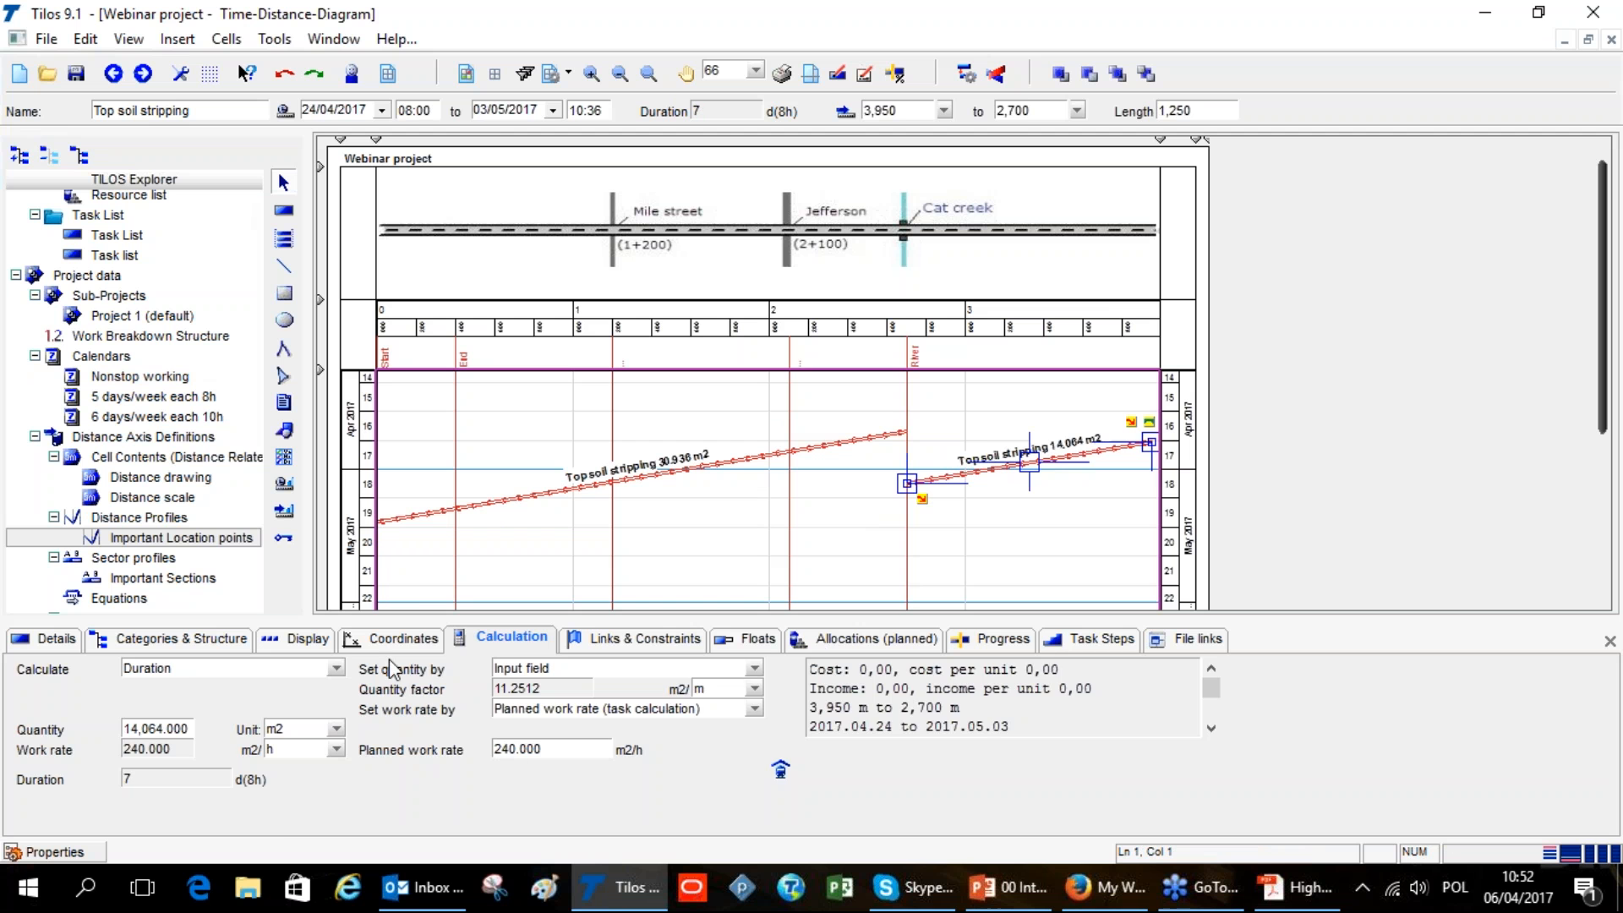
left_click(436, 639)
left_click(461, 769)
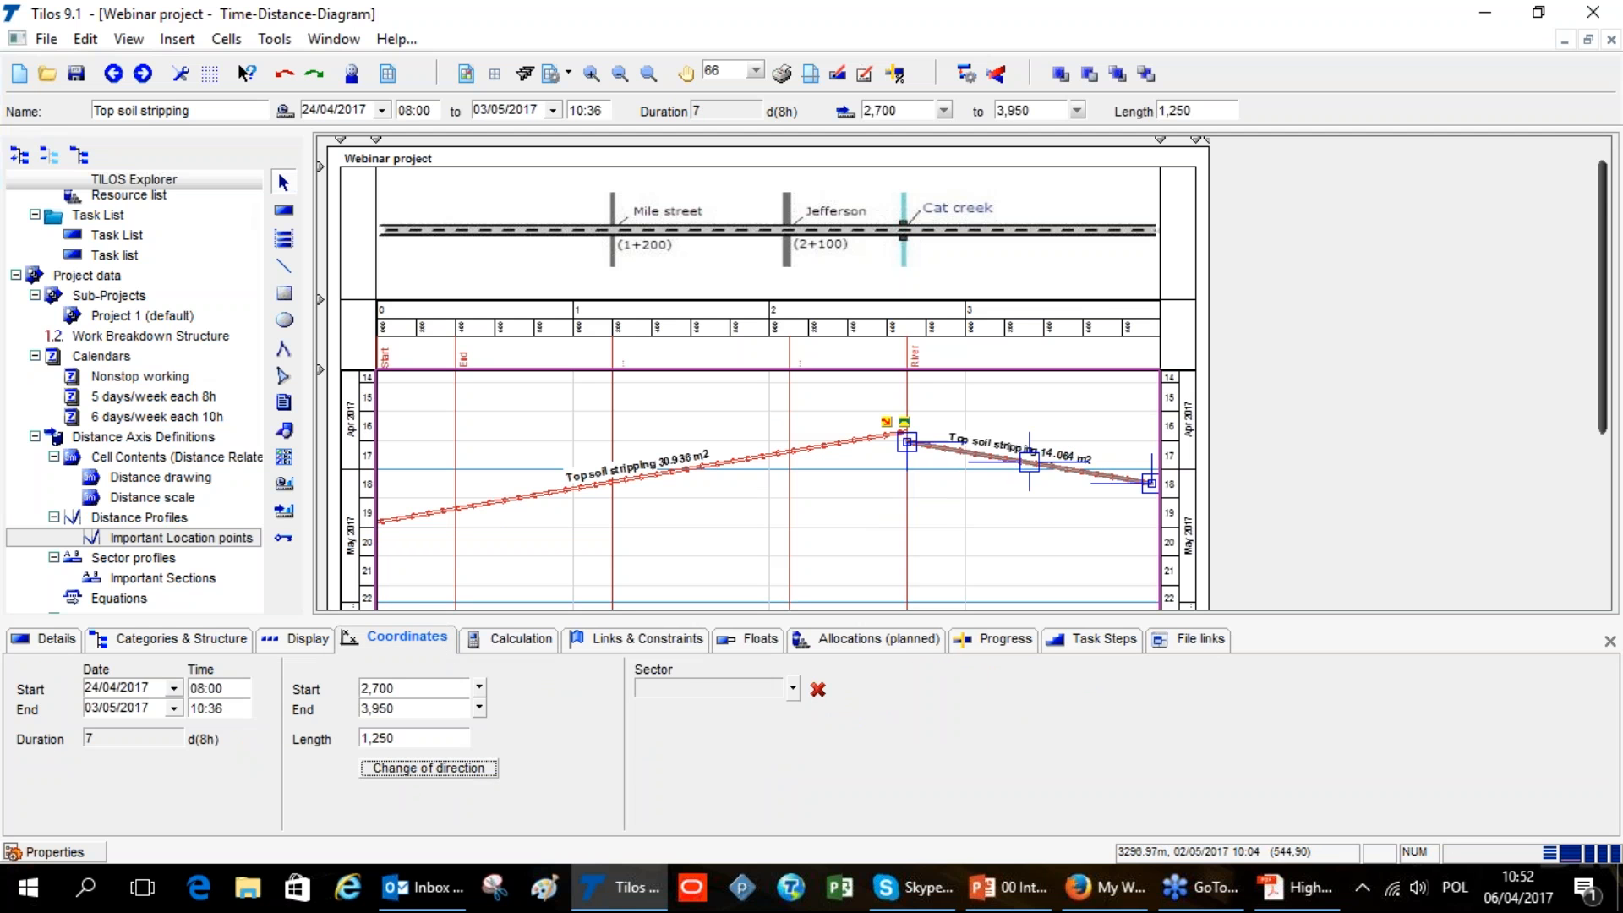
left_click_drag(964, 454, 964, 511)
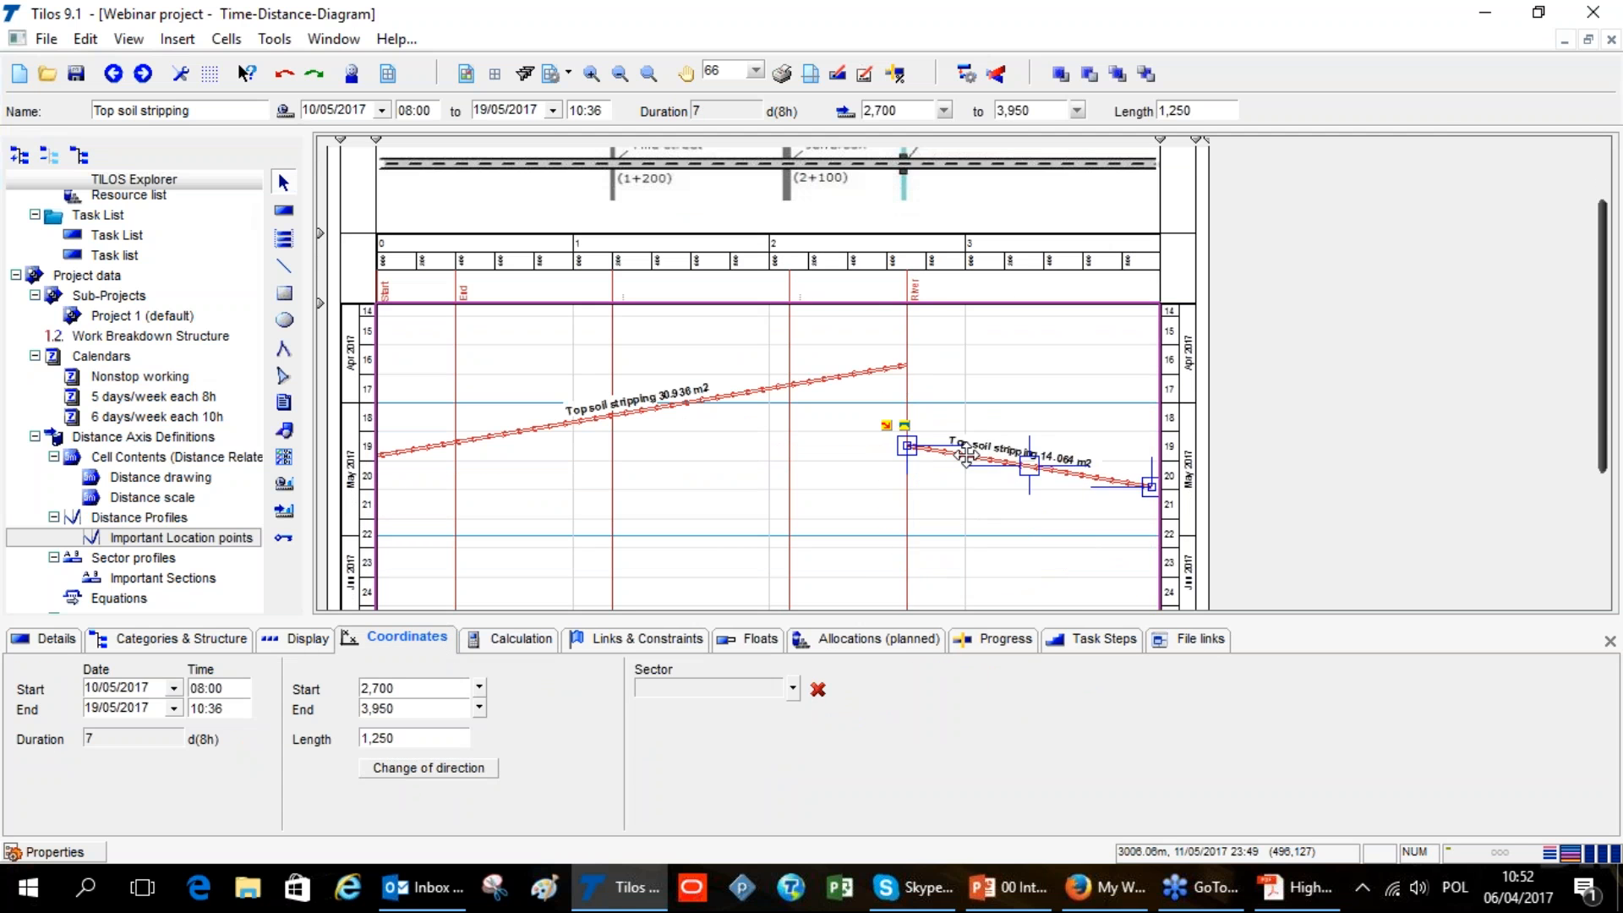
Link the finish of the 2,750 m Top soil stripping section to the start of the section beyond the river and reschedule
left_click(829, 374)
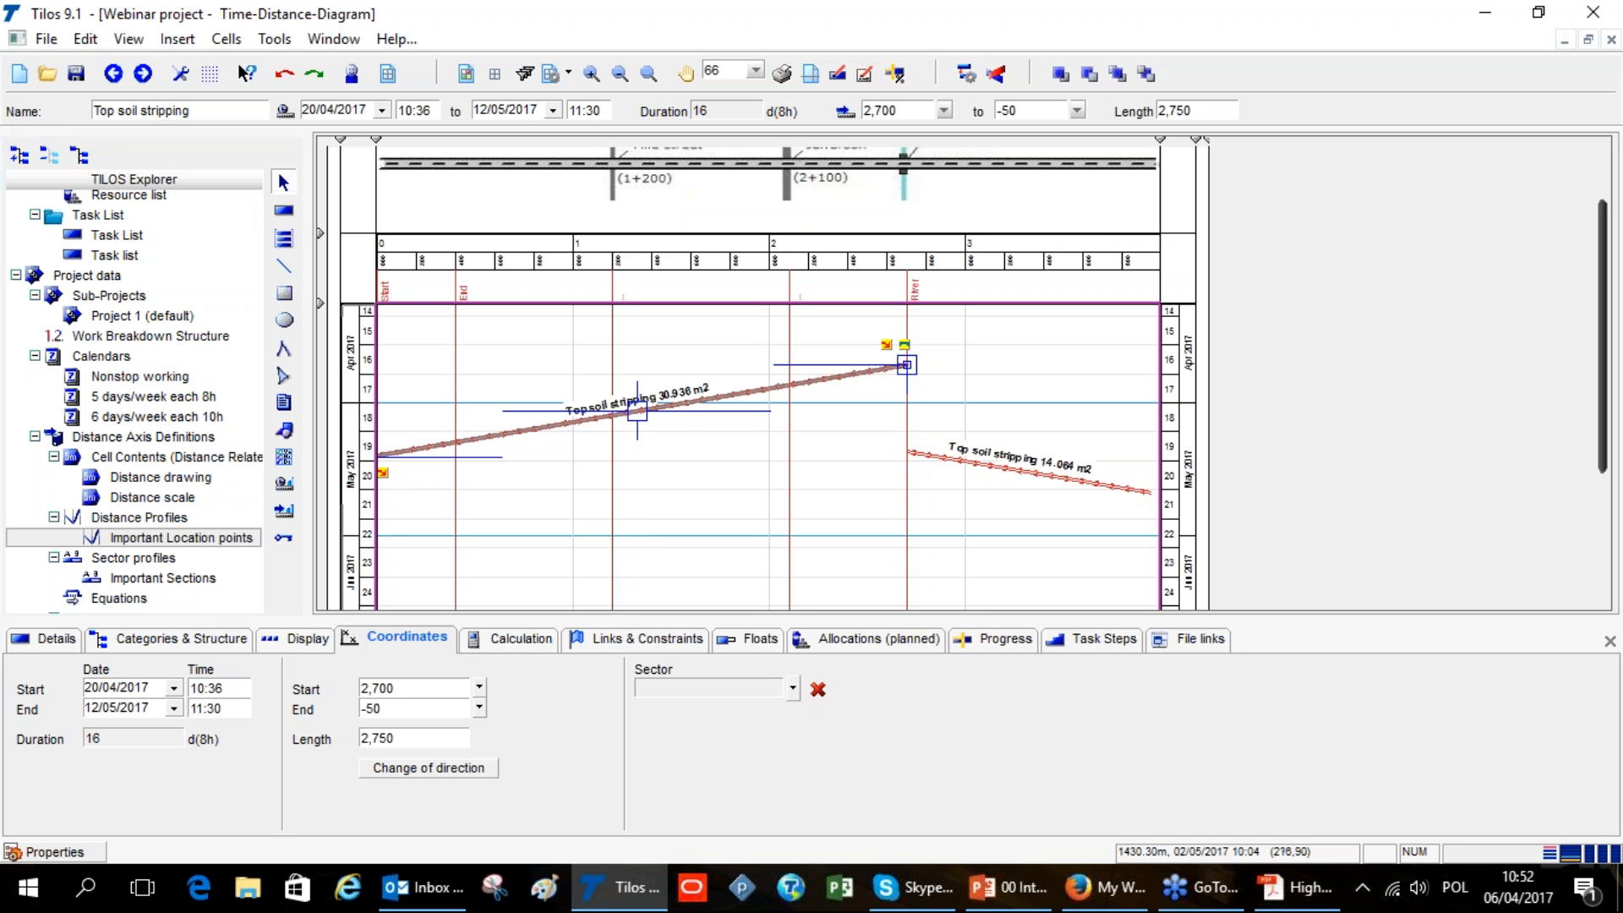
left_click_drag(385, 474, 908, 451)
left_click(421, 448)
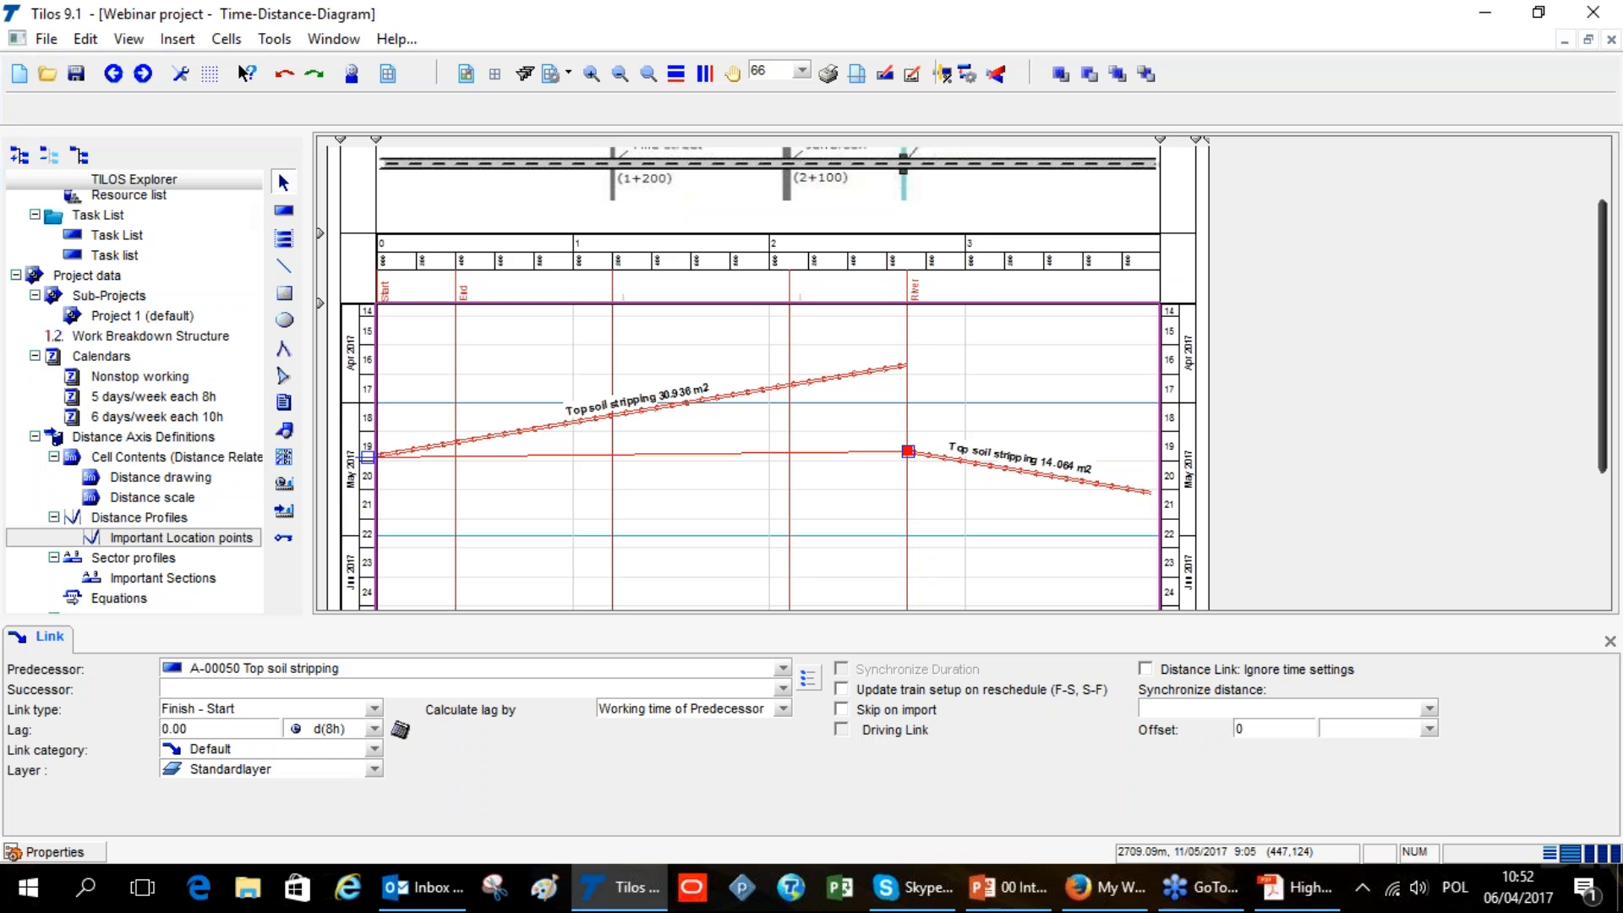
left_click_drag(908, 451, 908, 451)
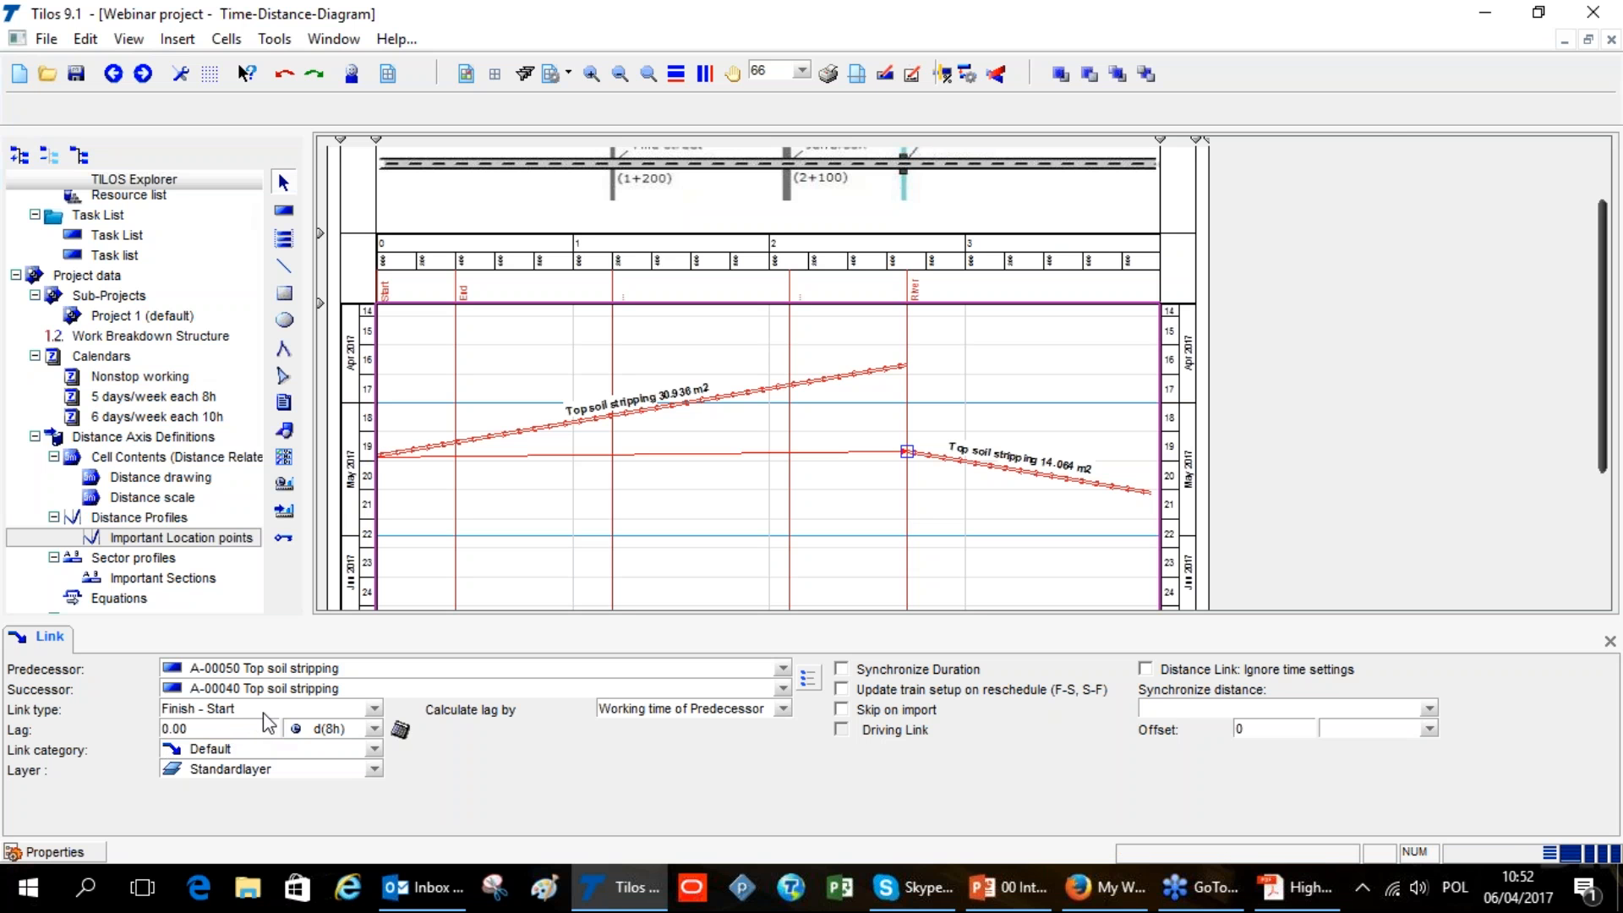
left_click(966, 74)
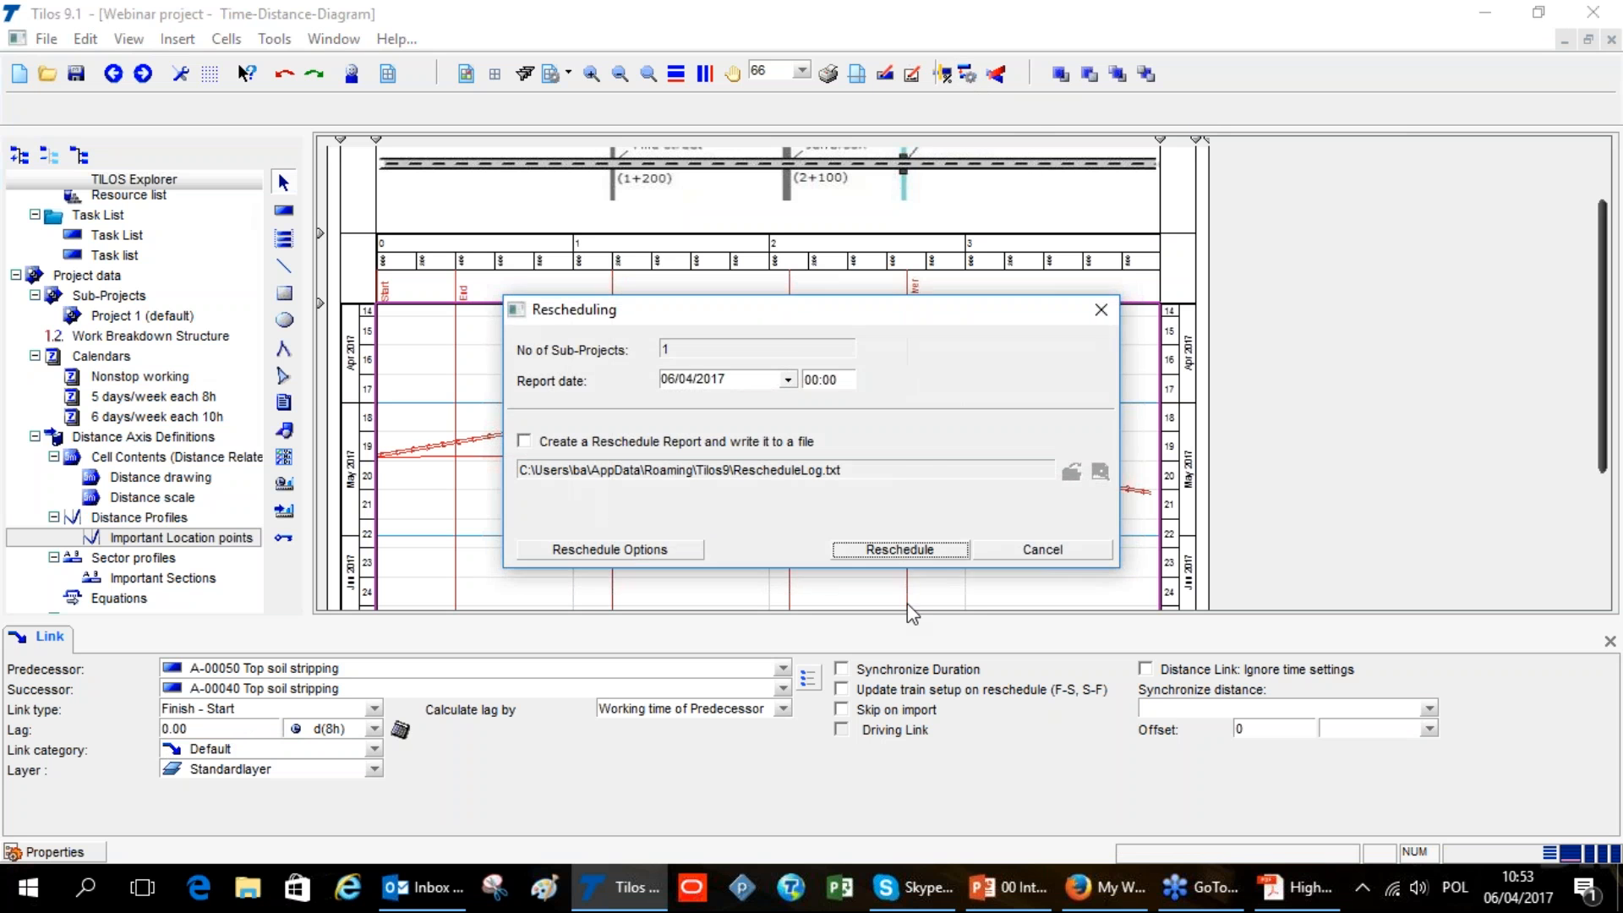
left_click(905, 550)
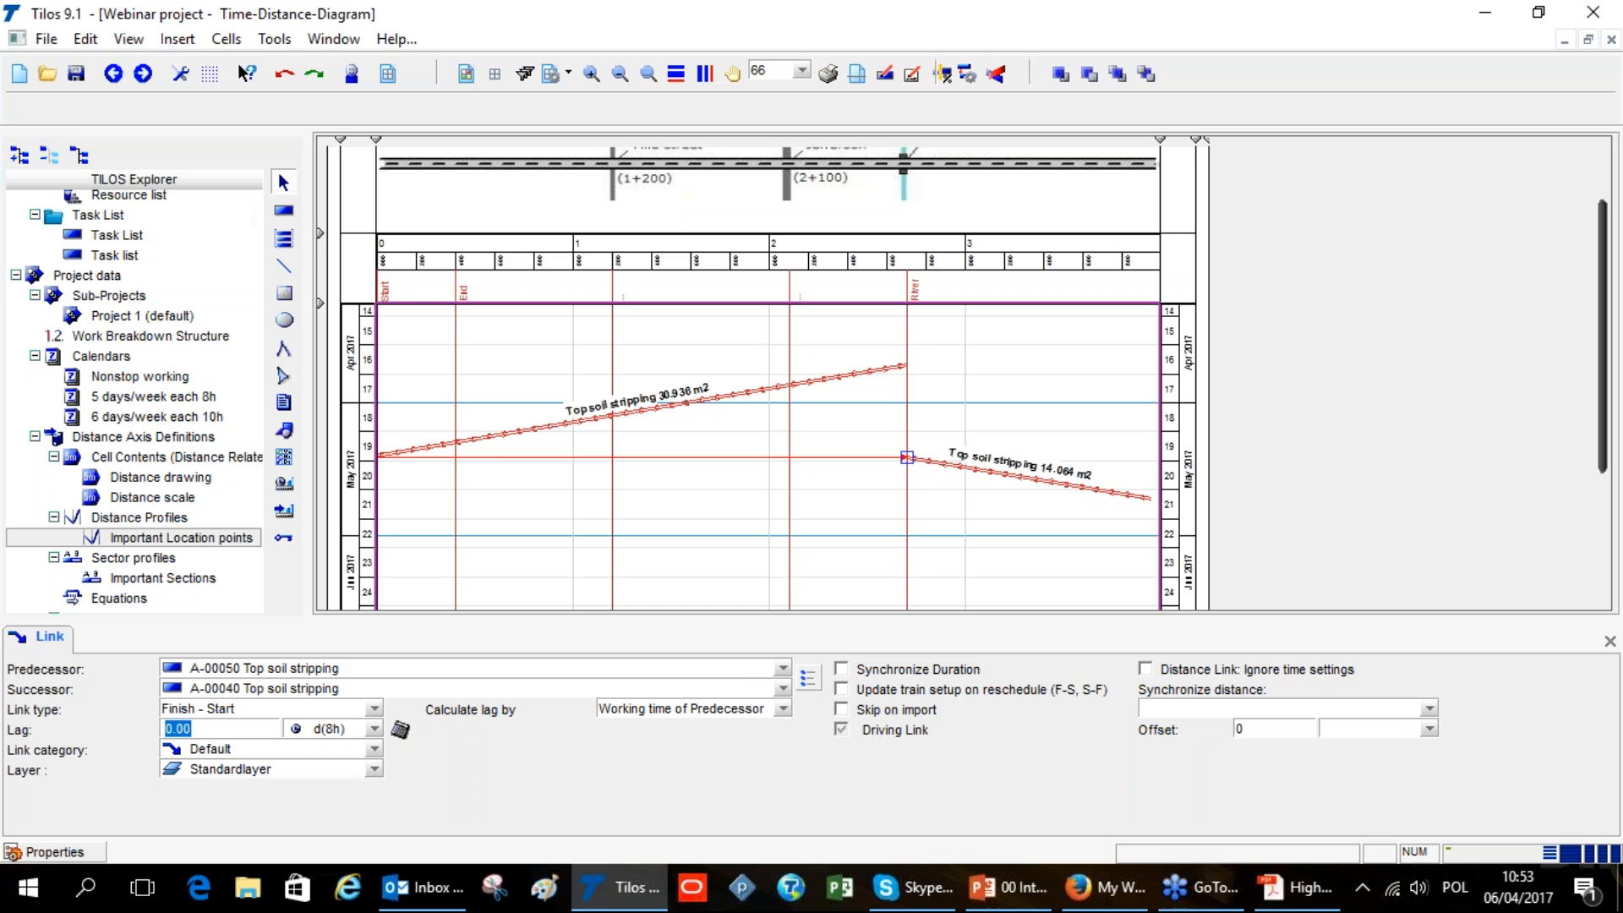
Set the lag of the Finish - Start link between the stripping sections to 2.00 d(8h) and reschedule the project
left_click(787, 549)
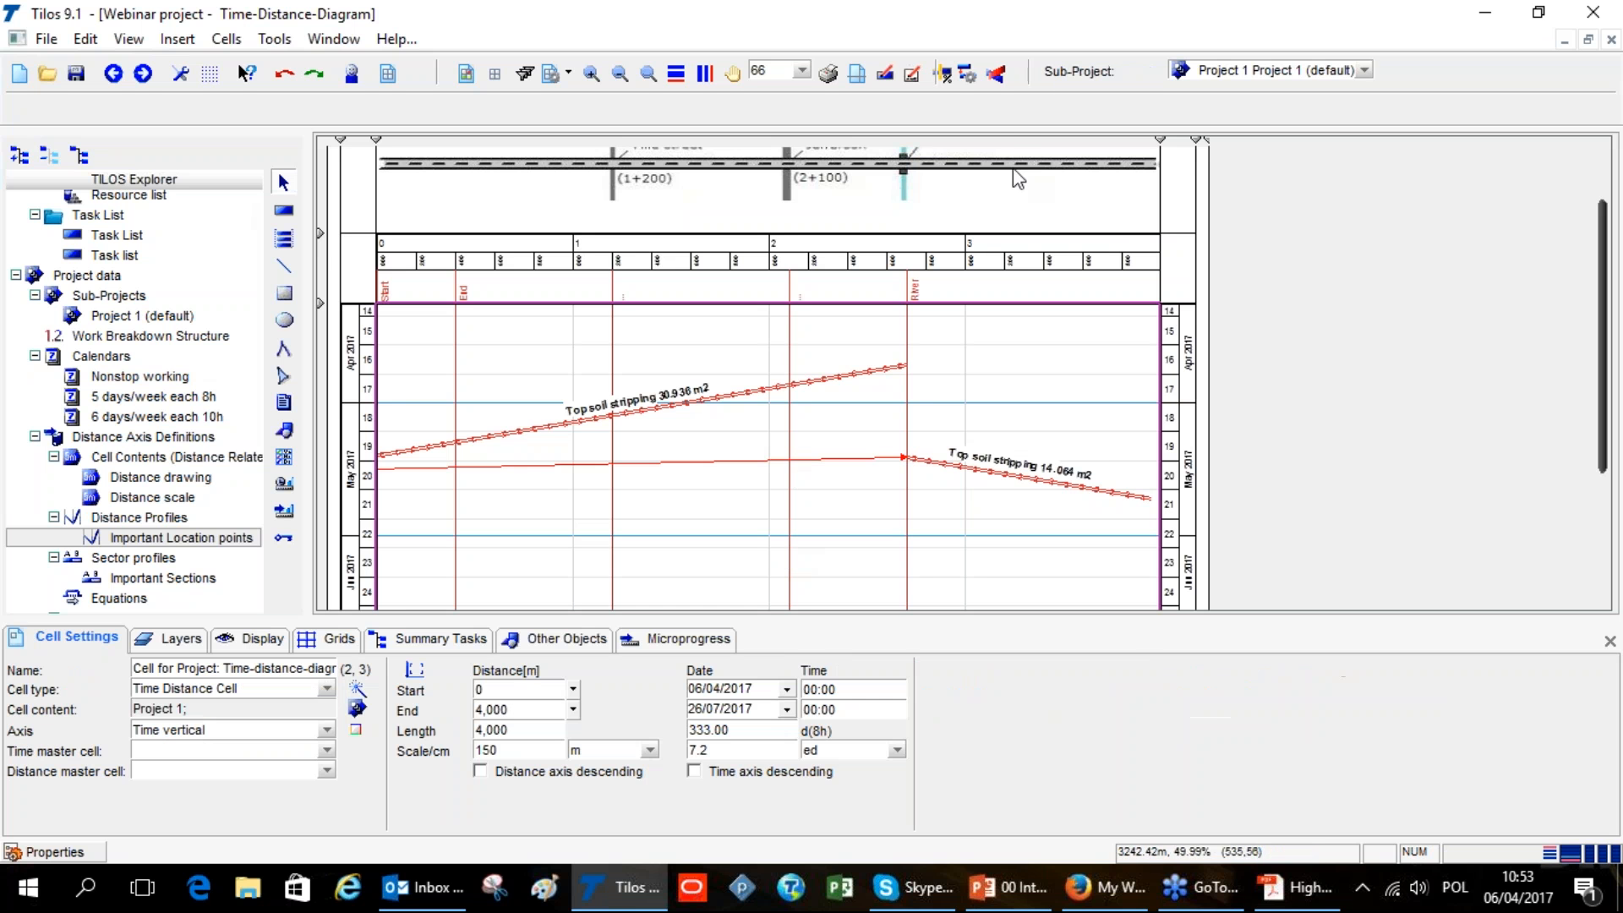
left_click(970, 76)
left_click(879, 551)
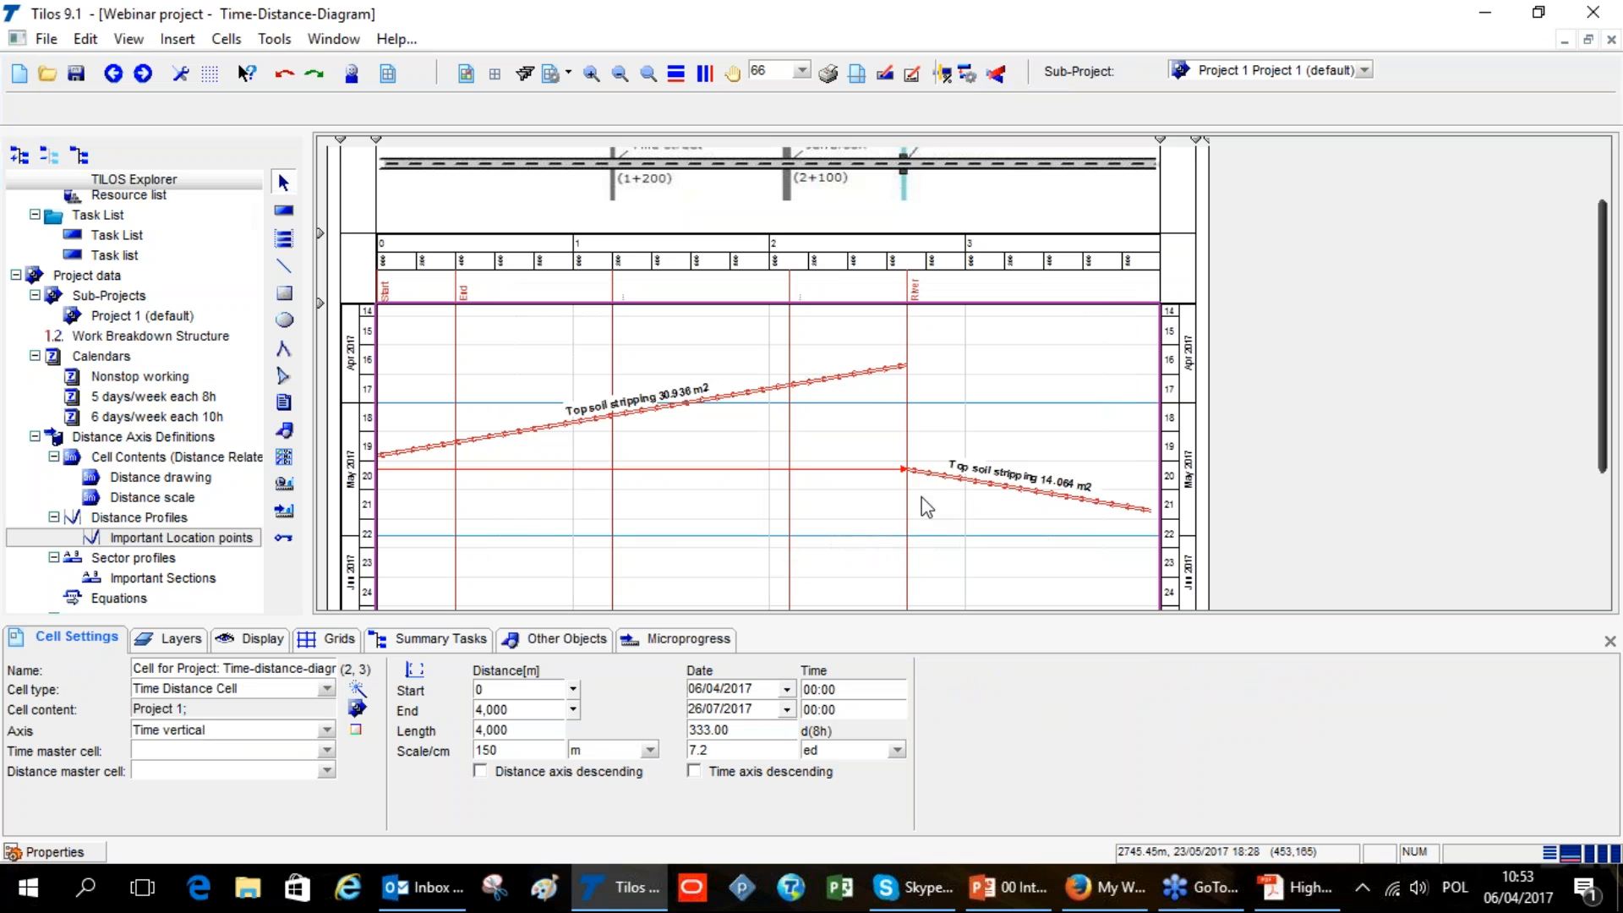
Change the link between the two Top soil stripping sections to Start - Finish and reschedule the project
mouse_move(935, 479)
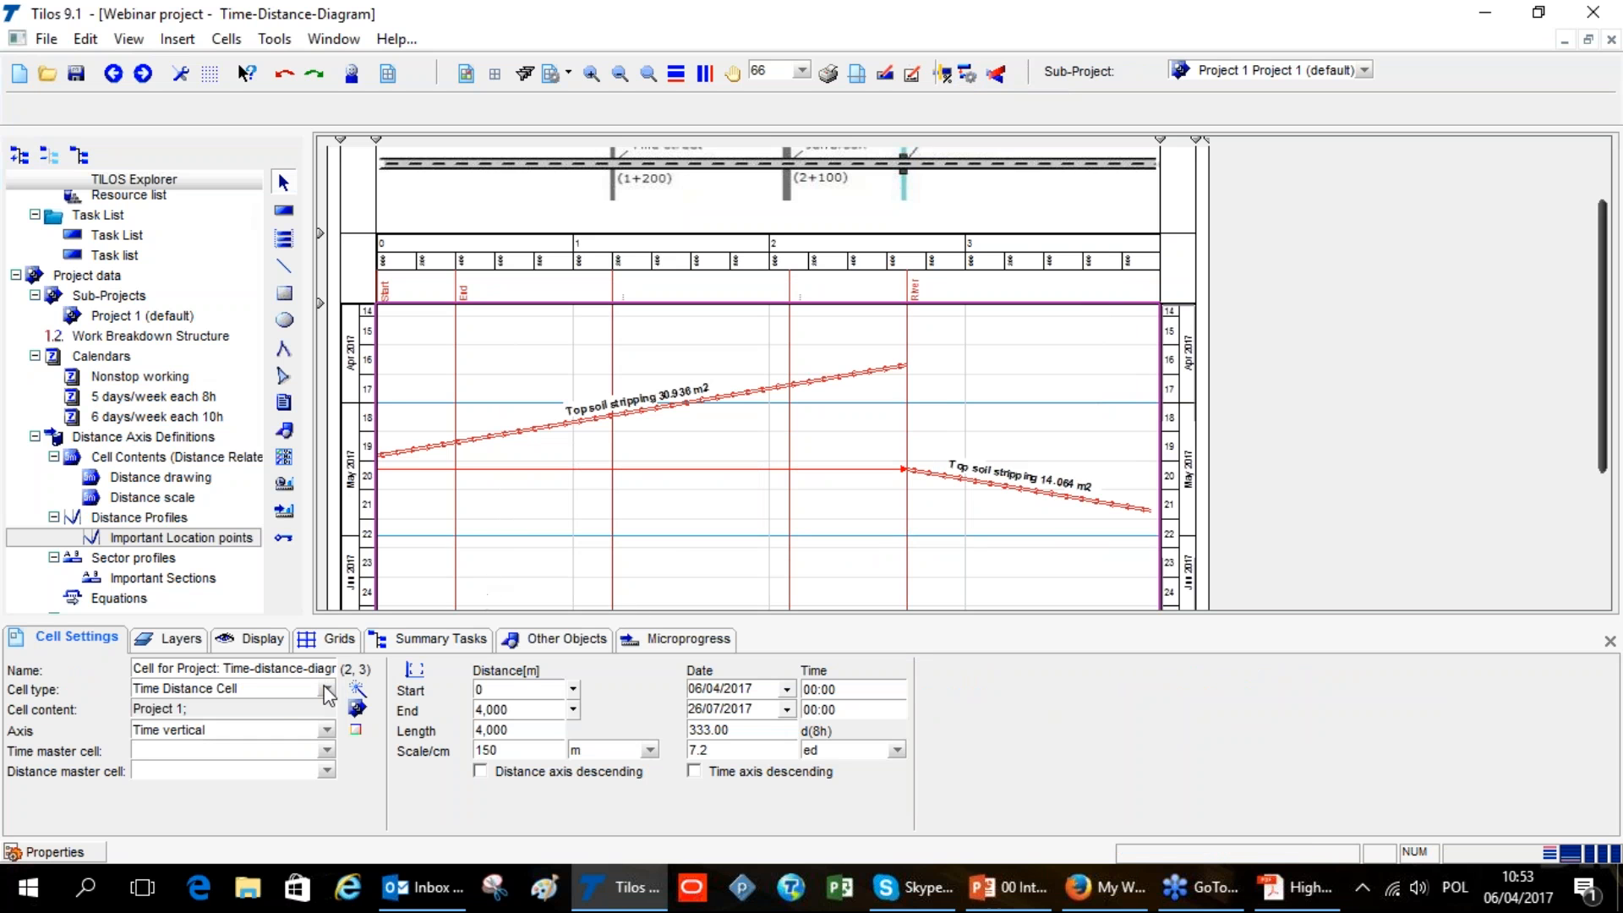
left_click(681, 469)
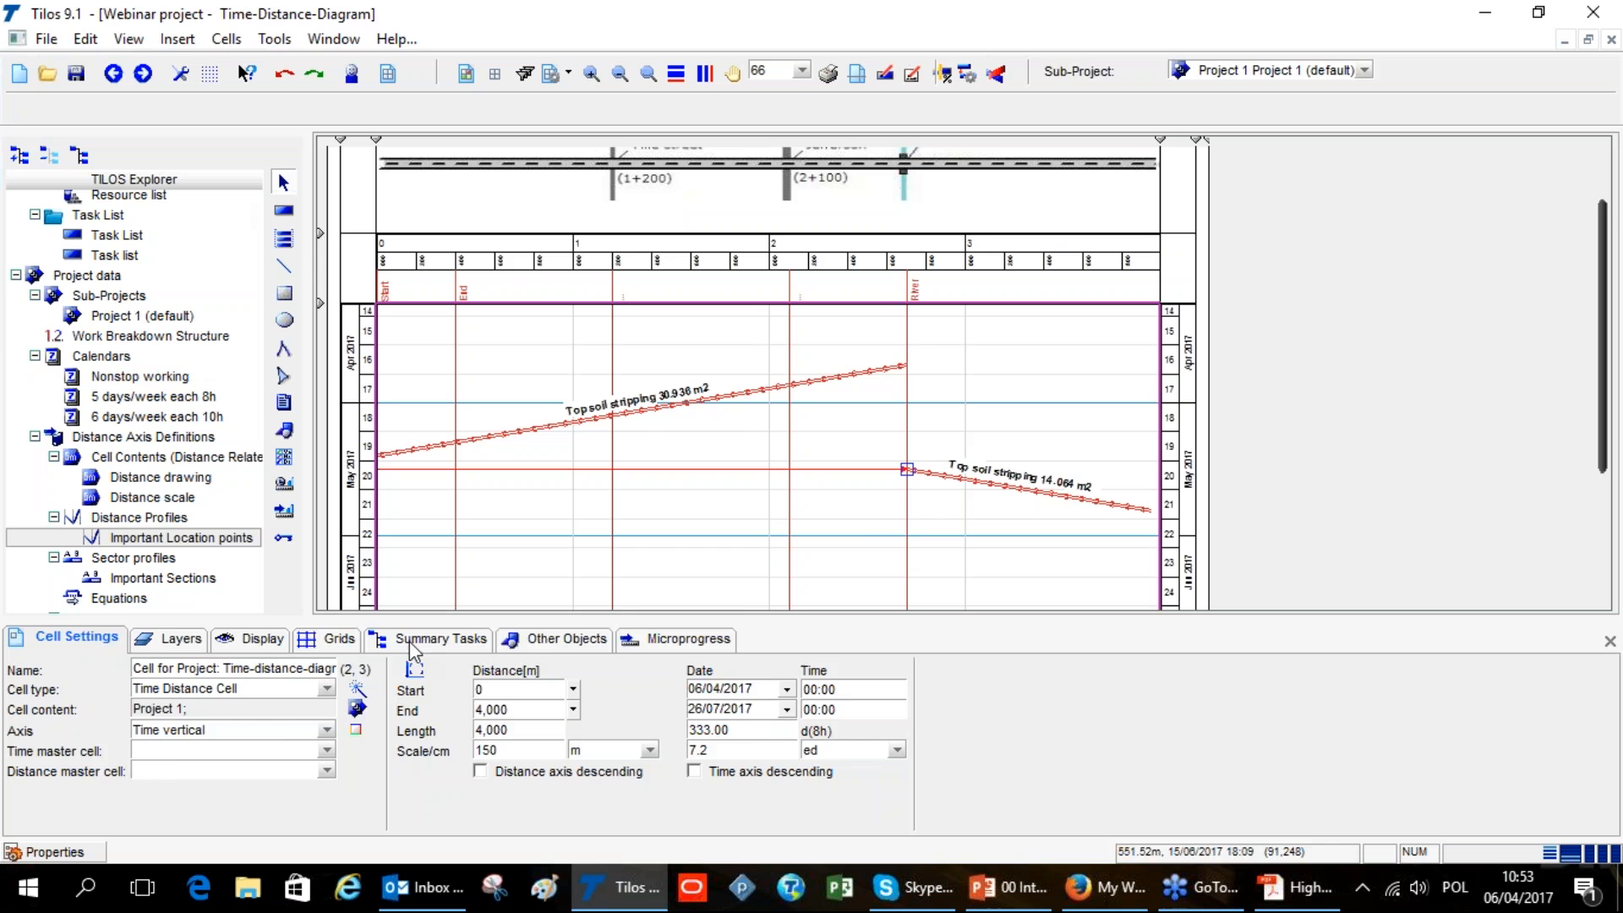
left_click(375, 709)
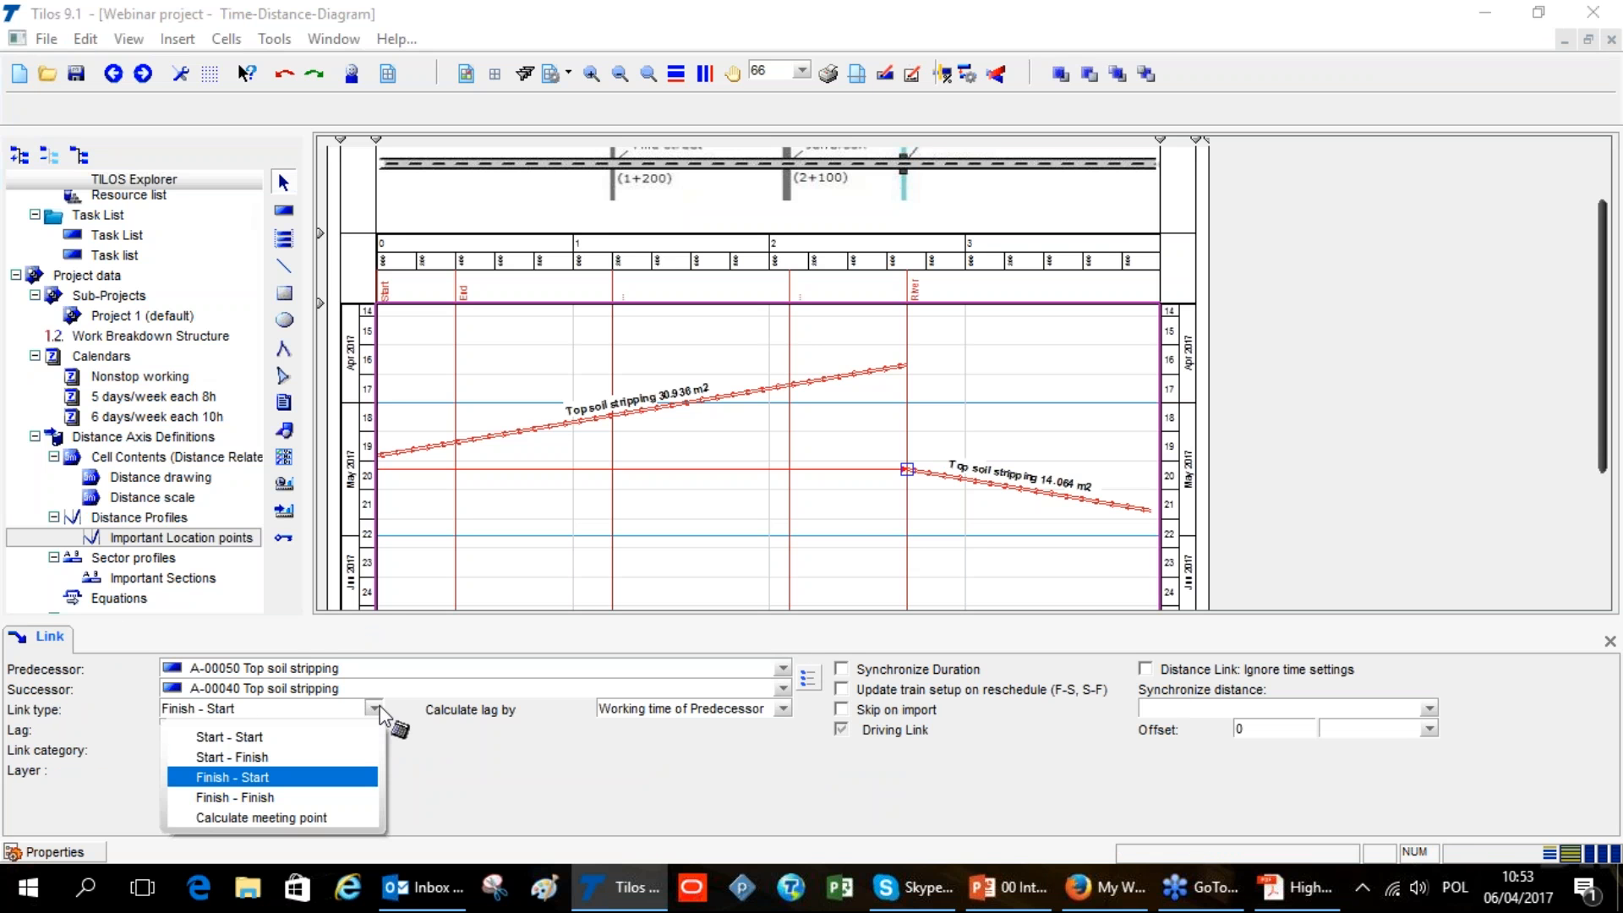
left_click(287, 757)
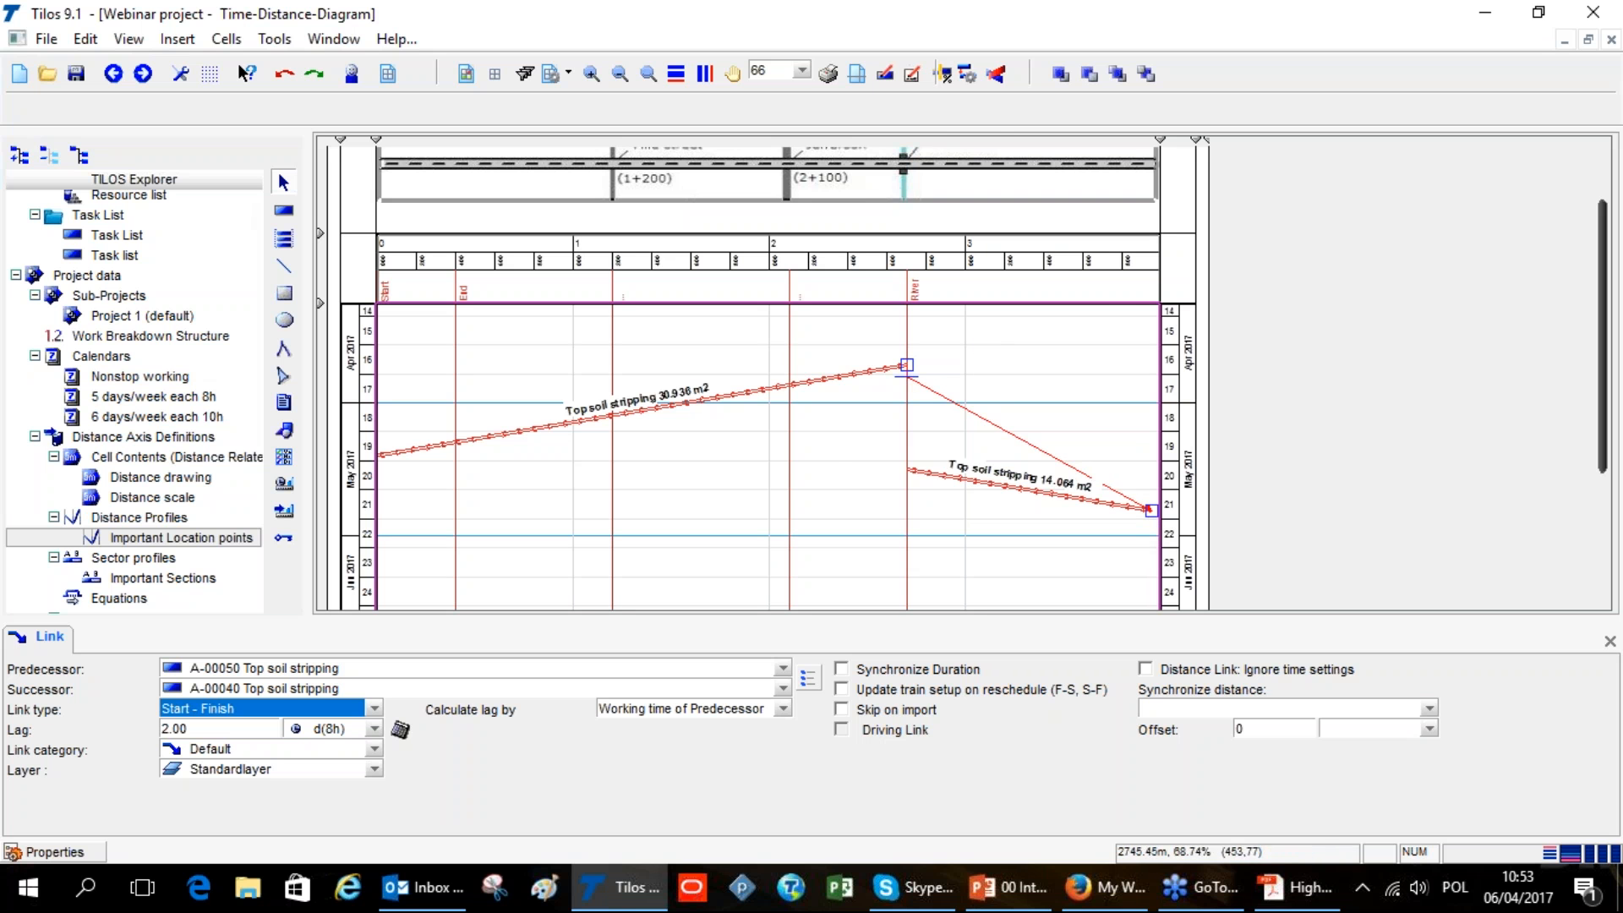
left_click(972, 72)
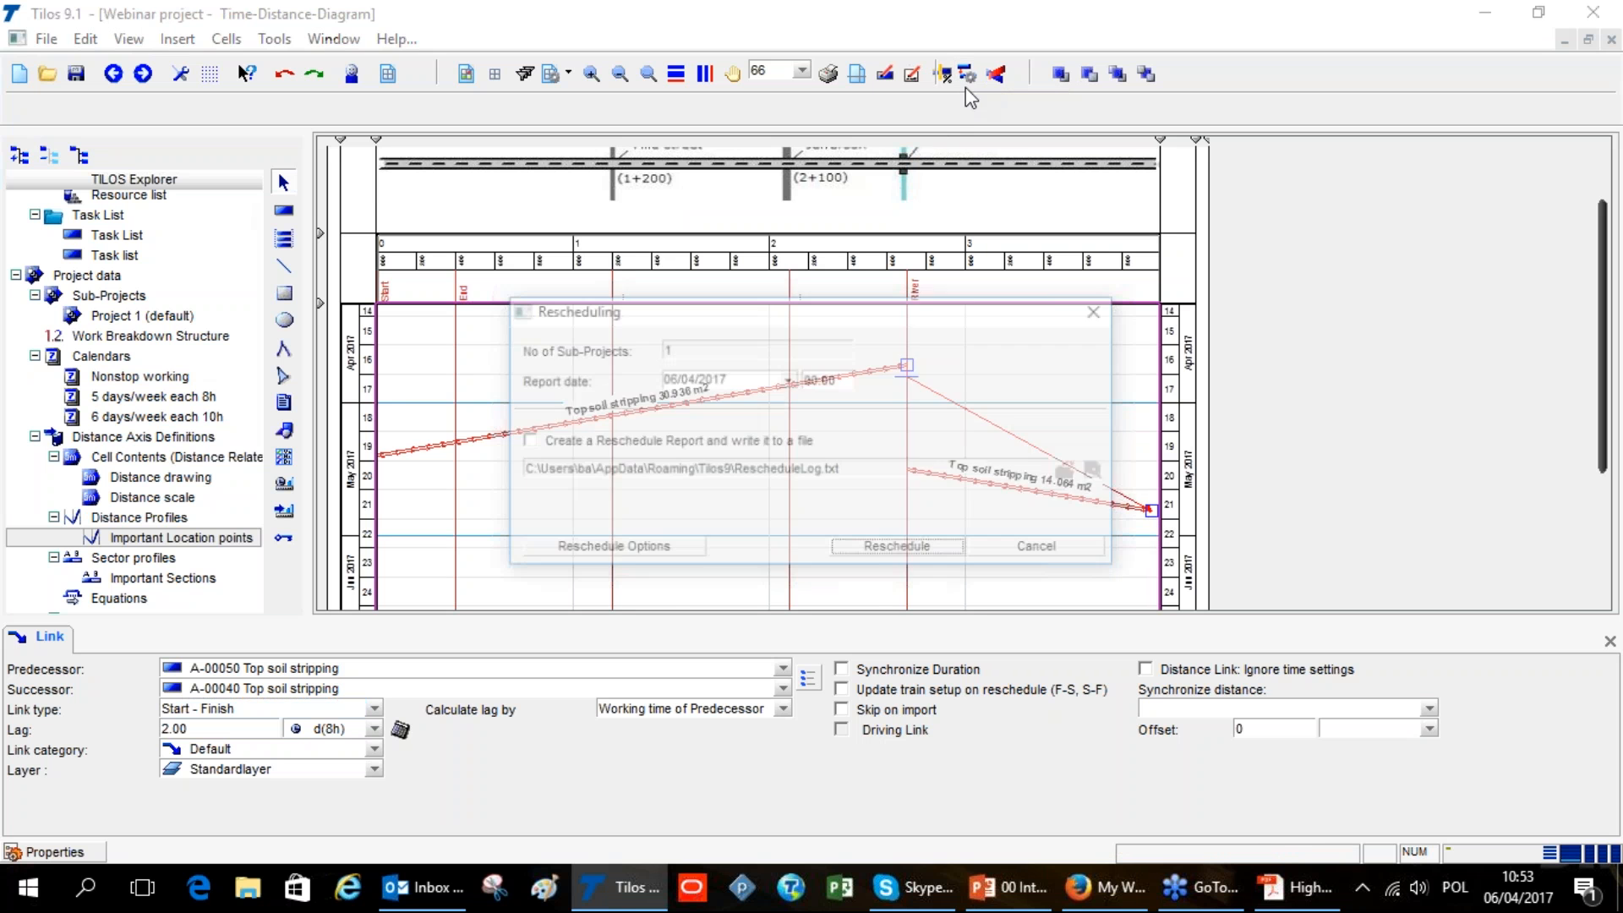
left_click(907, 549)
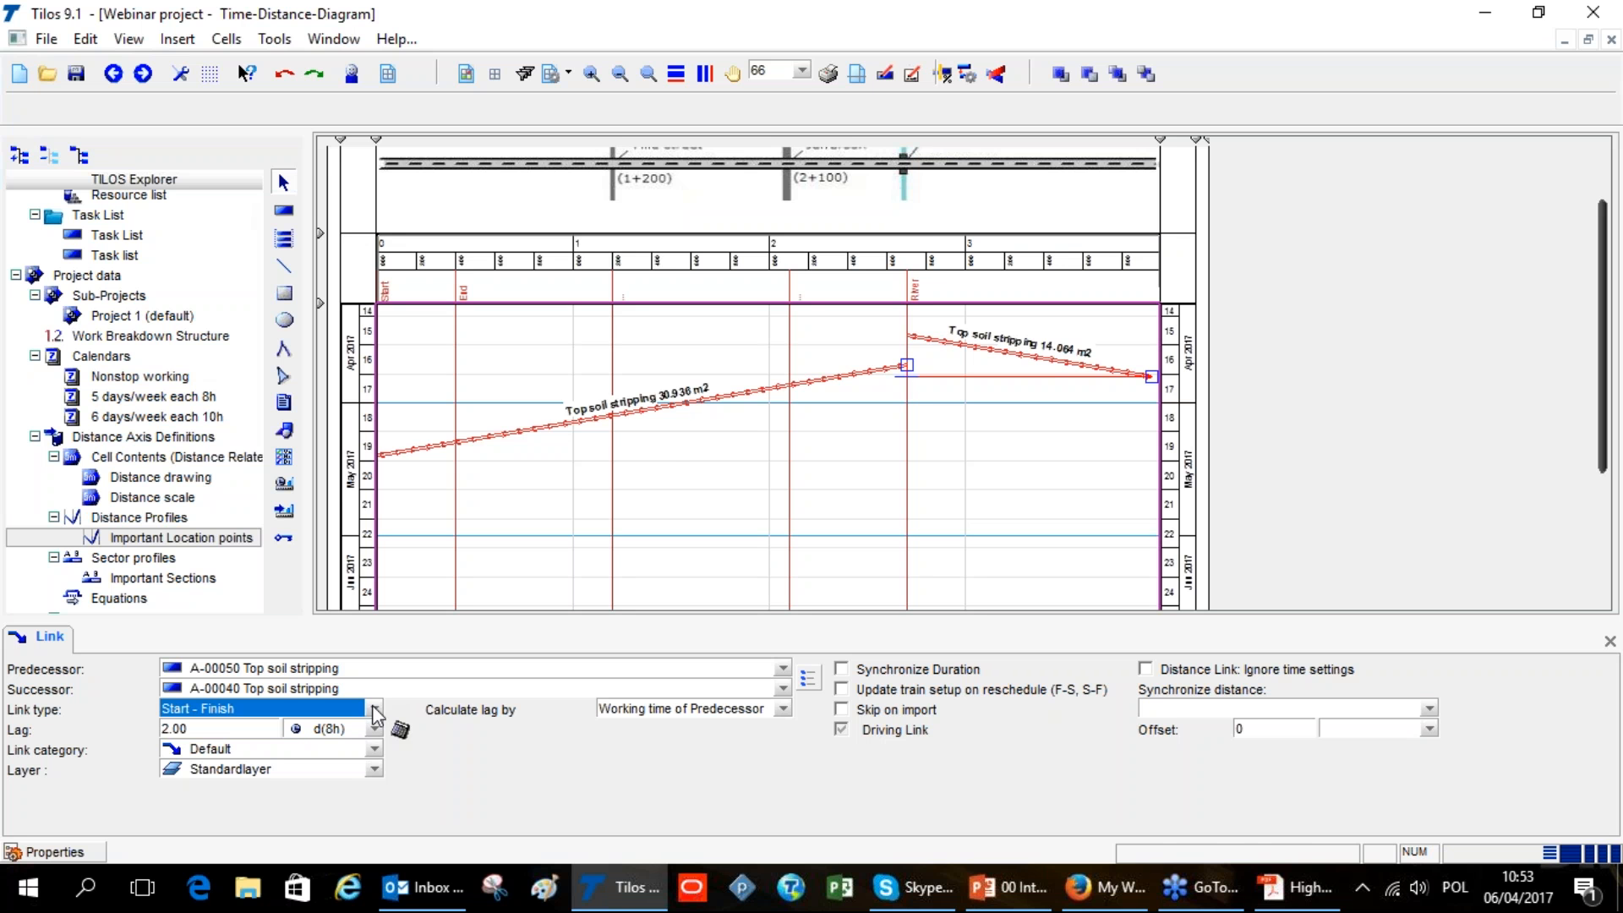
scroll(899, 572, "up", 2)
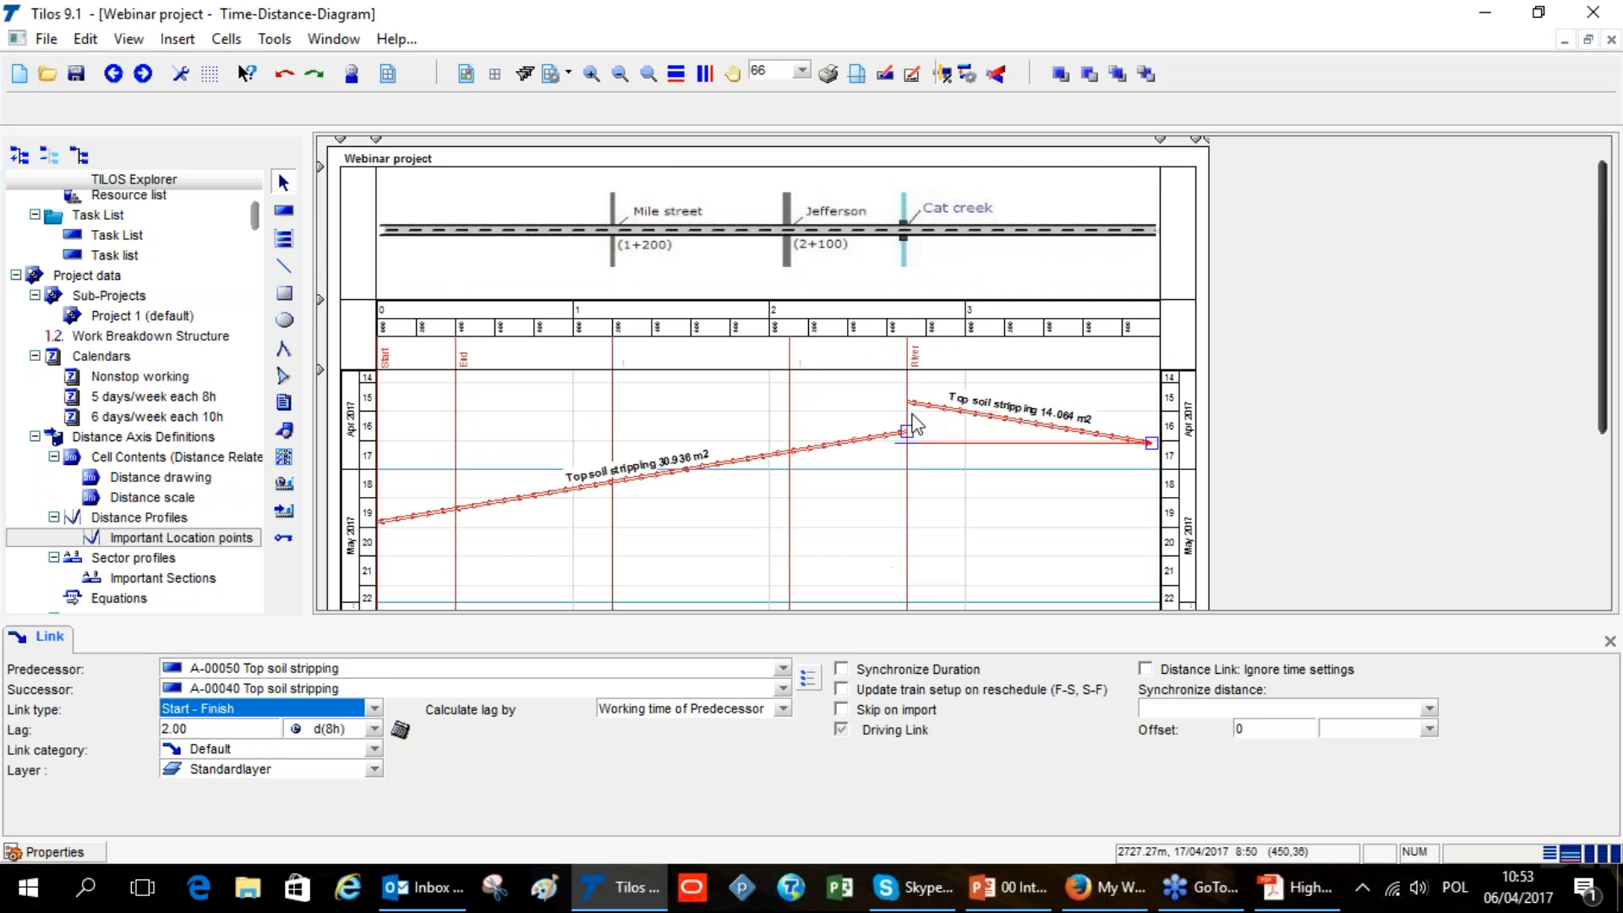
scroll(922, 431, "down", 3)
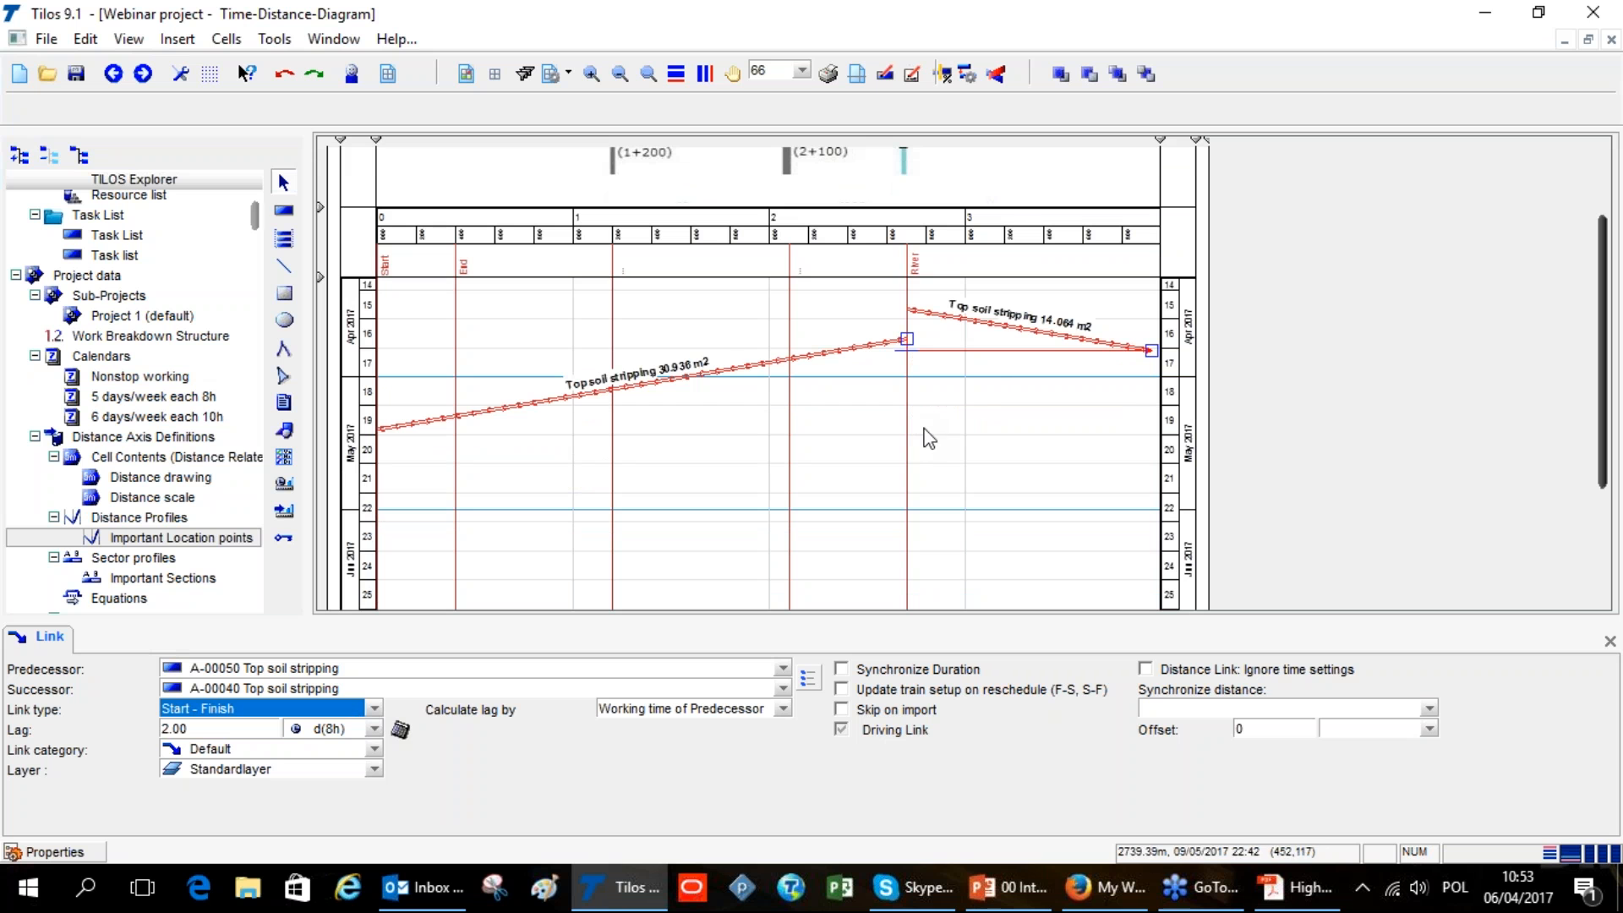
Minimize the Webinar project and open the finished Road Project3 file from the desktop
left_click(1488, 17)
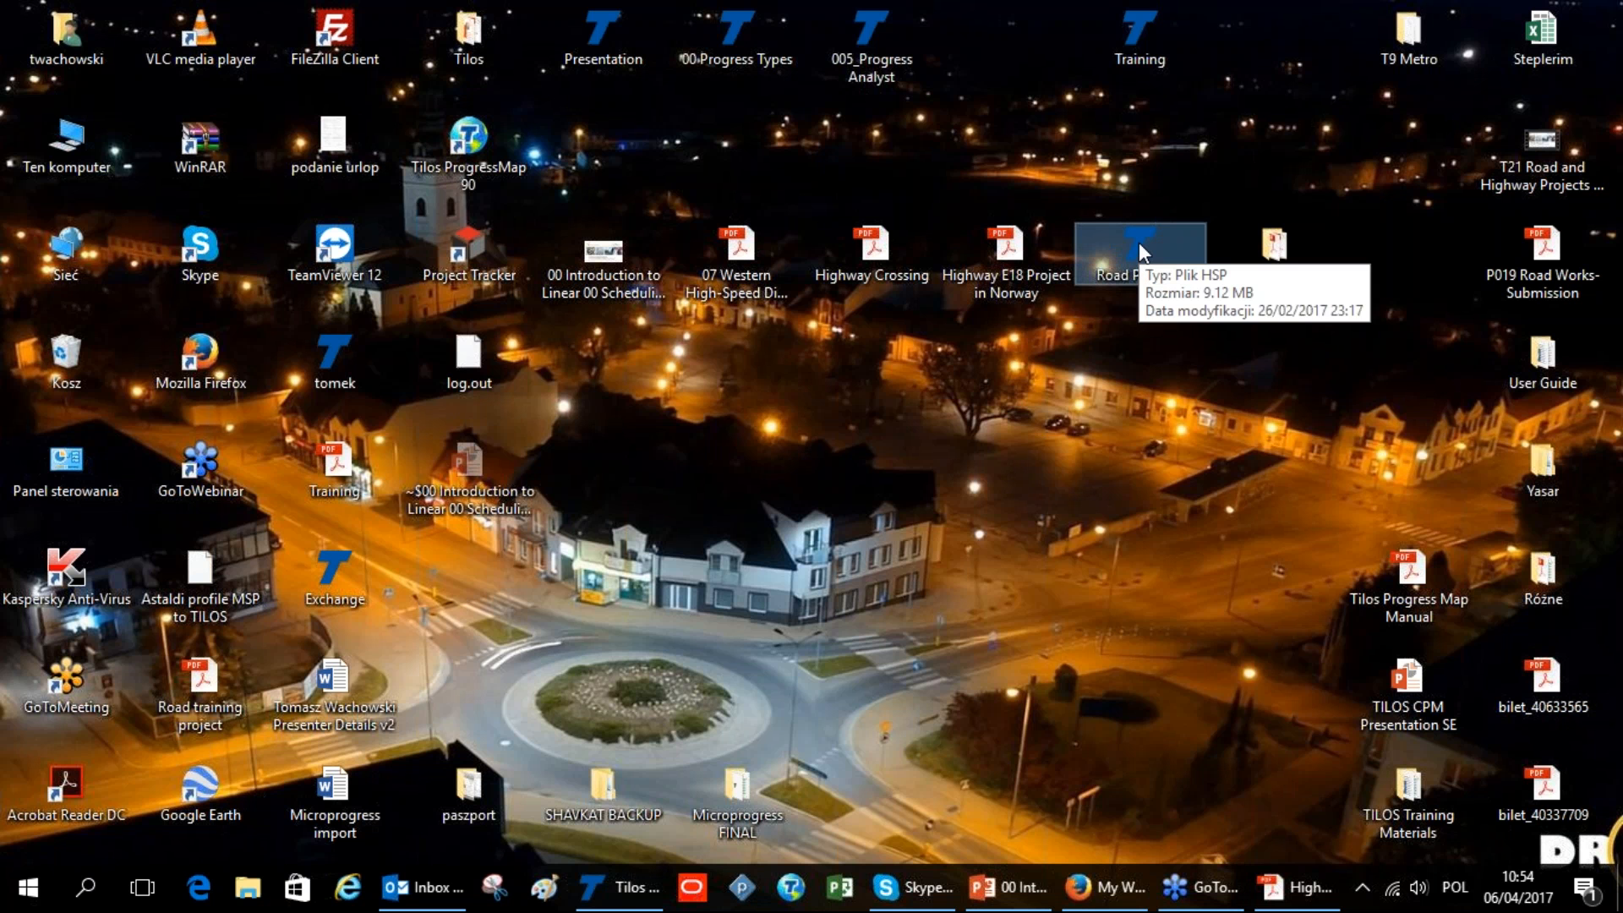
double_click(1139, 245)
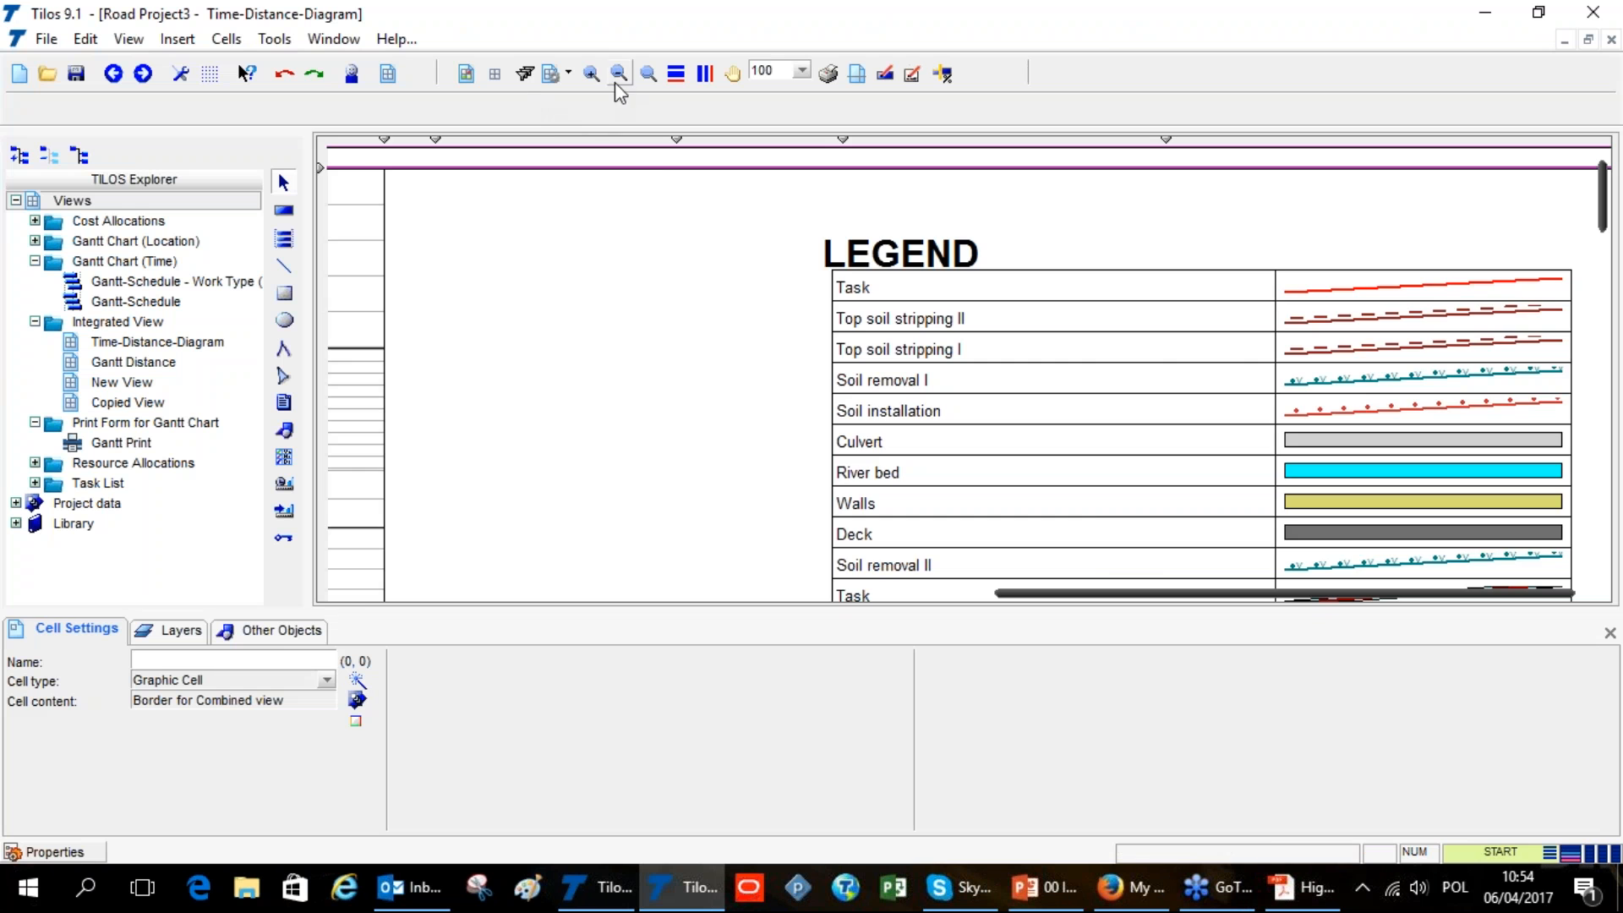
Examine Road Project3's elevation, cut and fill and mass charts, its road map, and the linked tasks in the time-distance diagram
left_click(618, 73)
left_click(619, 73)
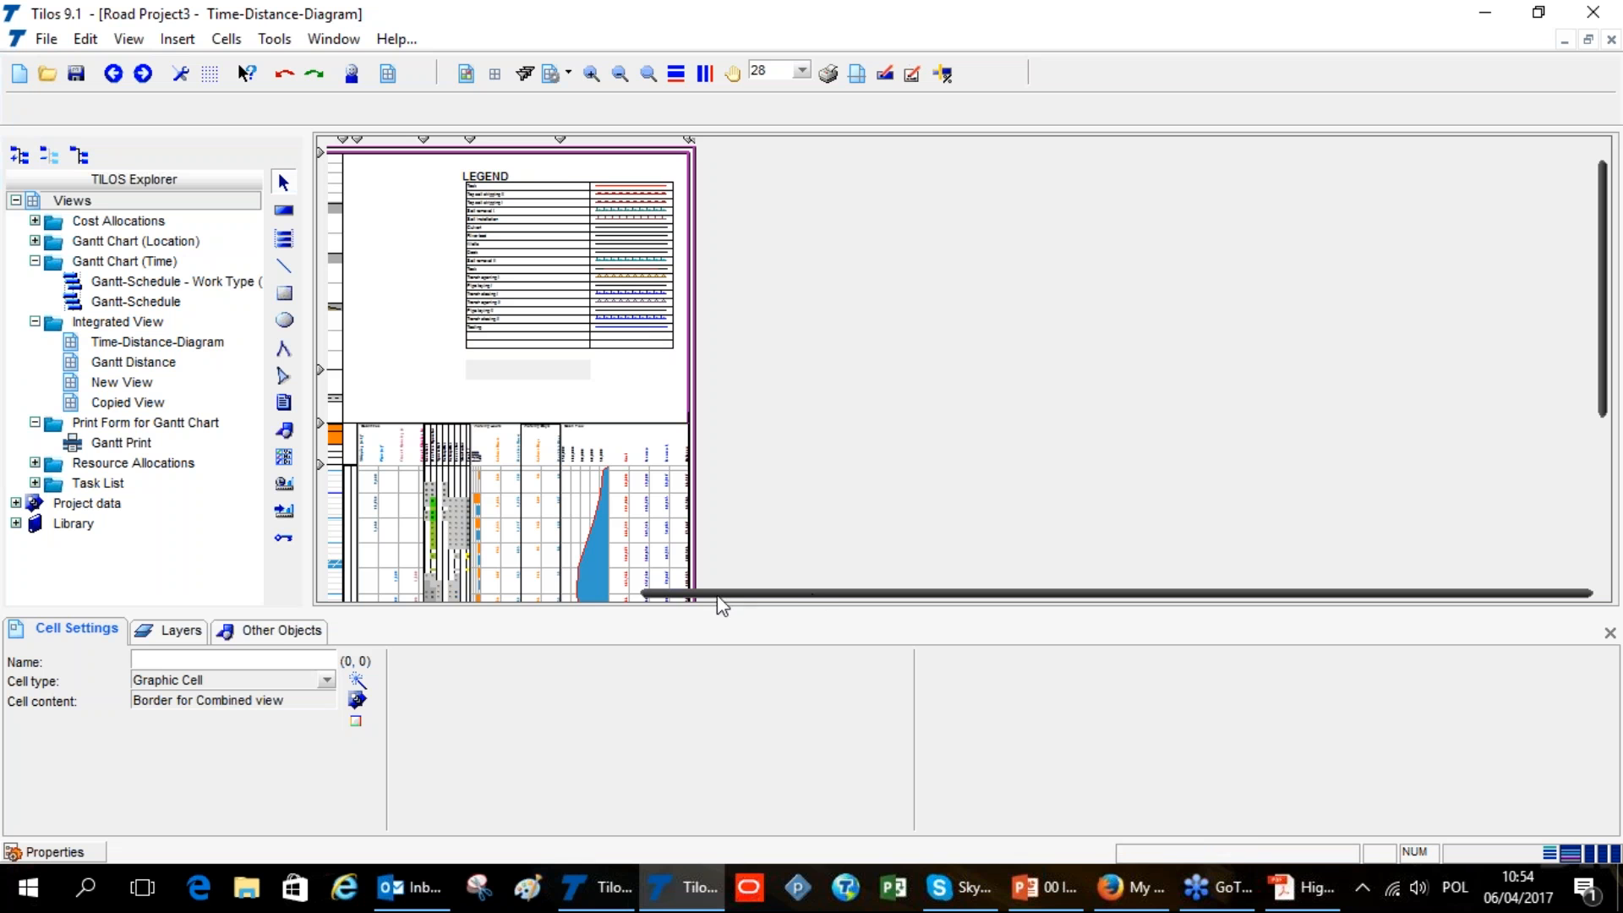
left_click_drag(812, 594, 594, 592)
left_click(590, 75)
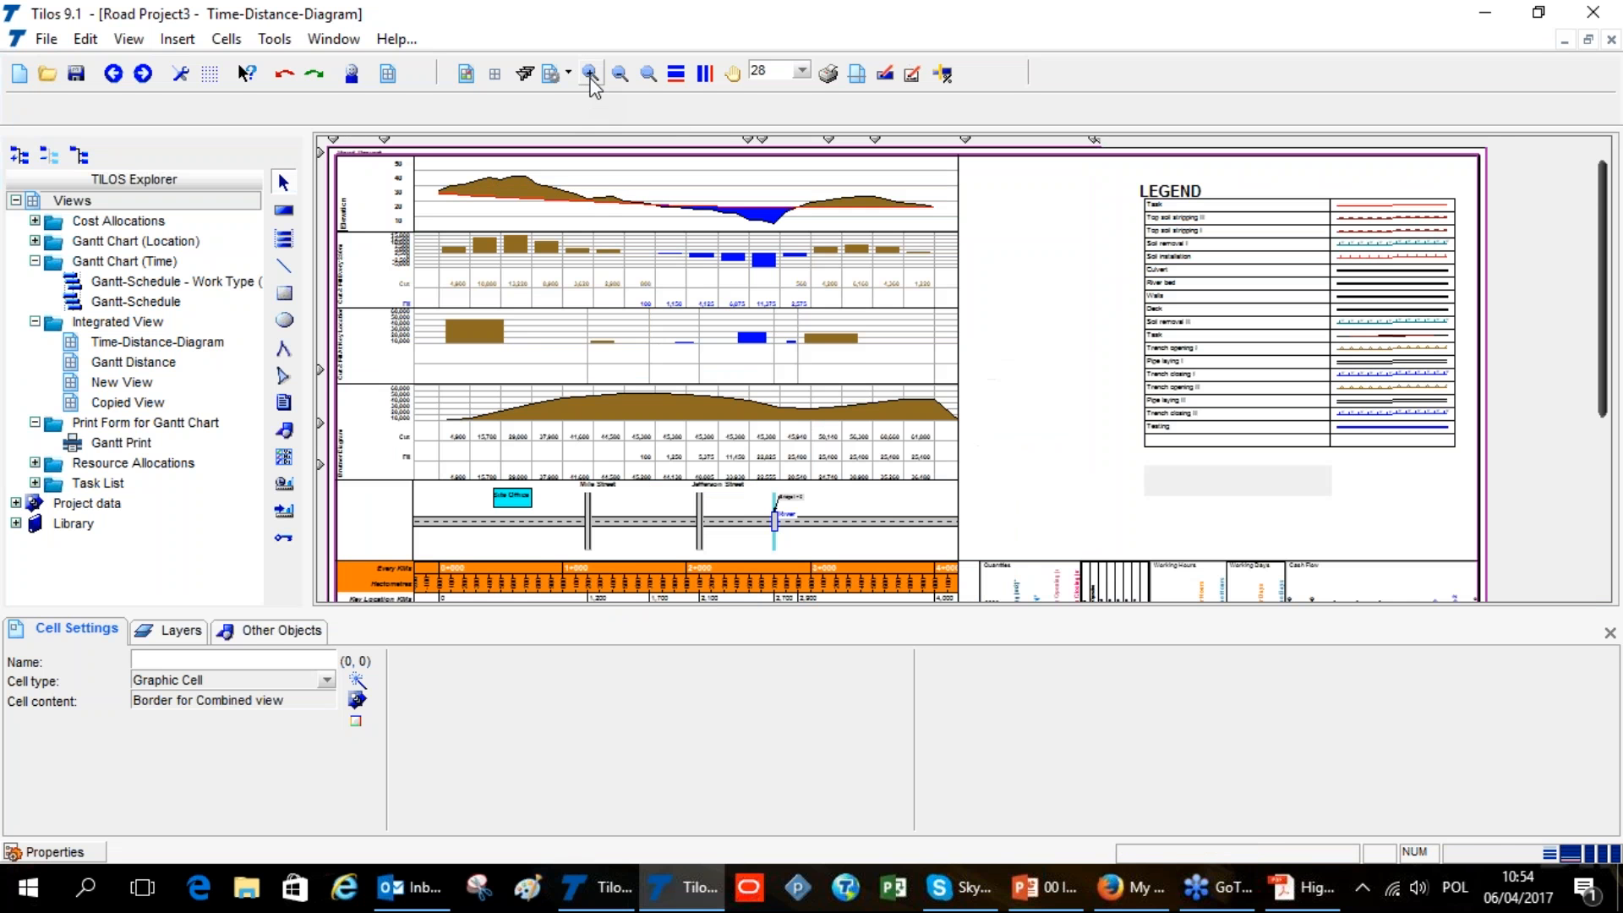
left_click(589, 75)
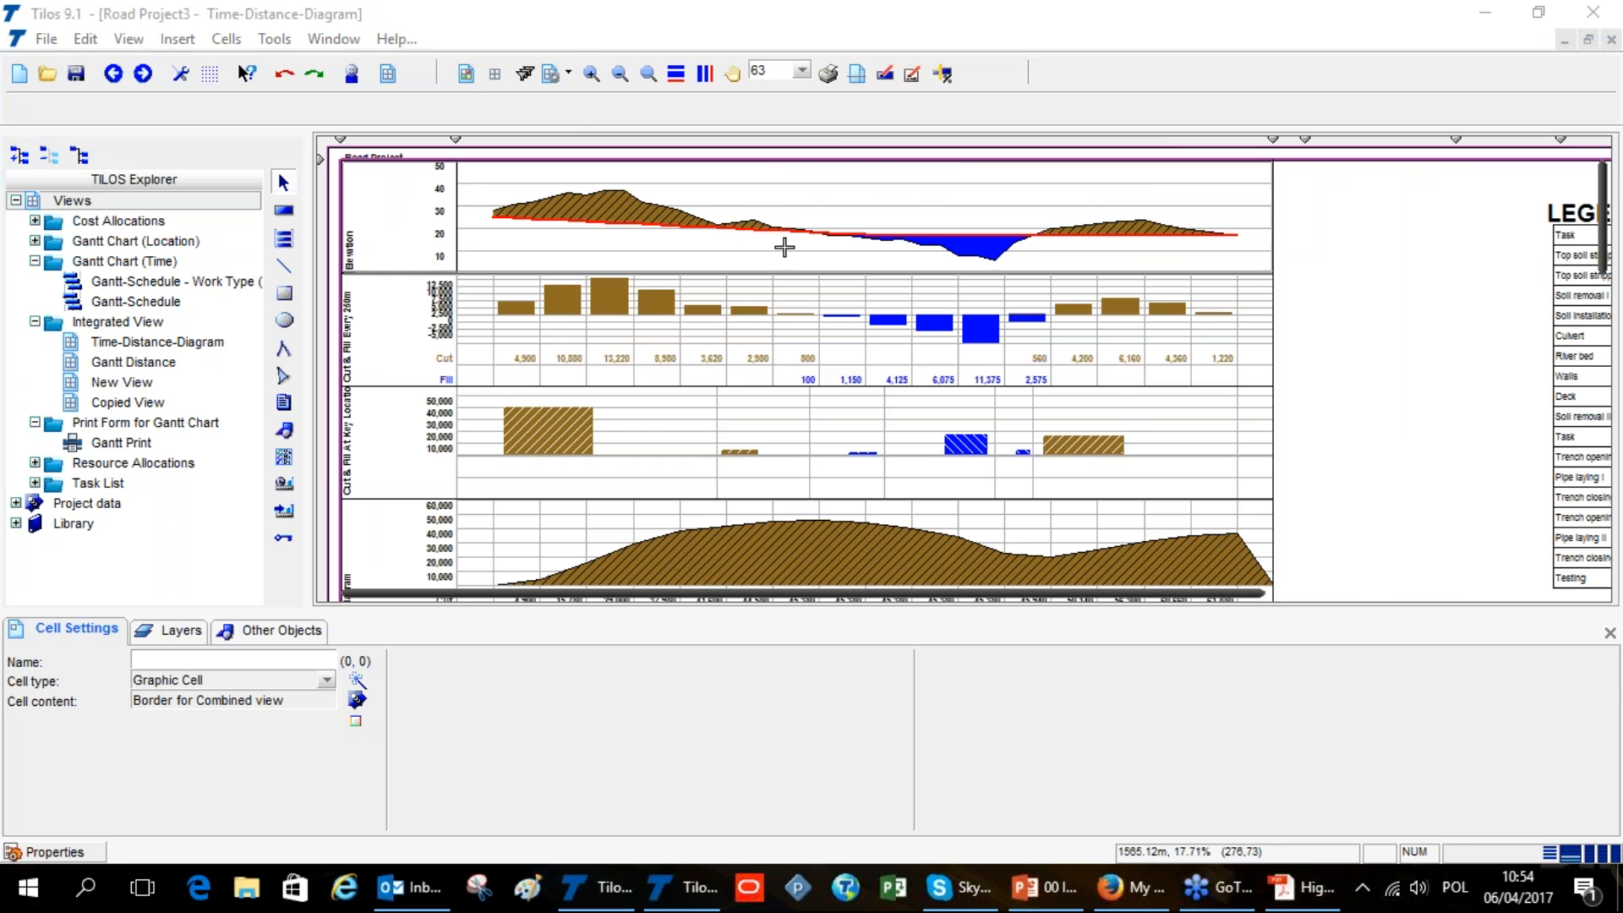
scroll(631, 377, "down", 1)
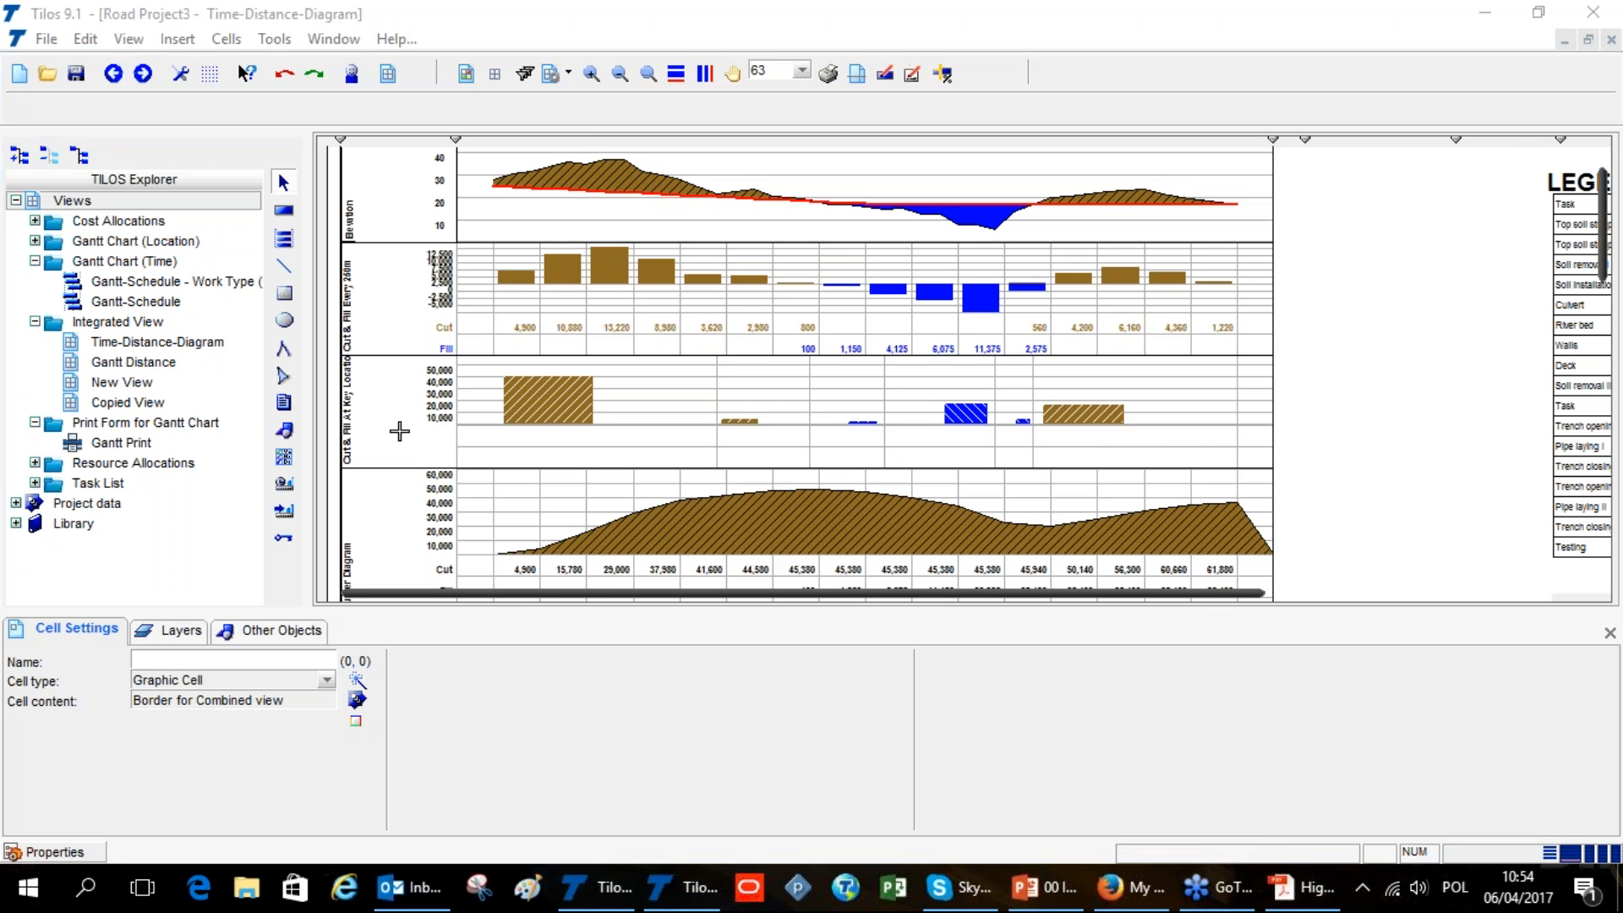
left_click(566, 413)
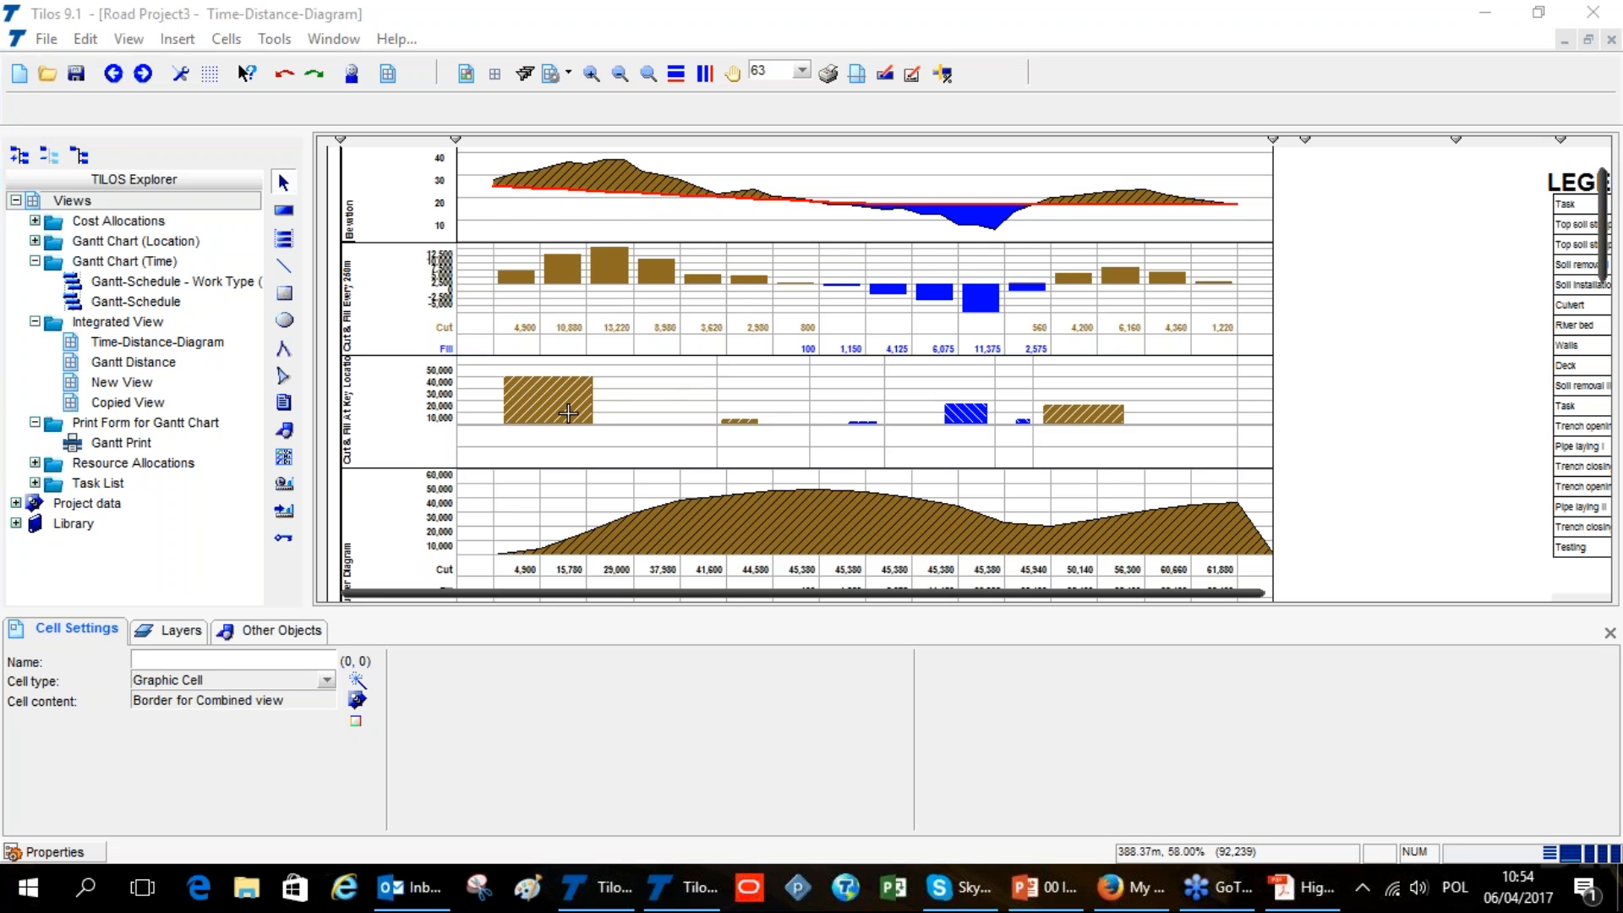
scroll(613, 402, "down", 3)
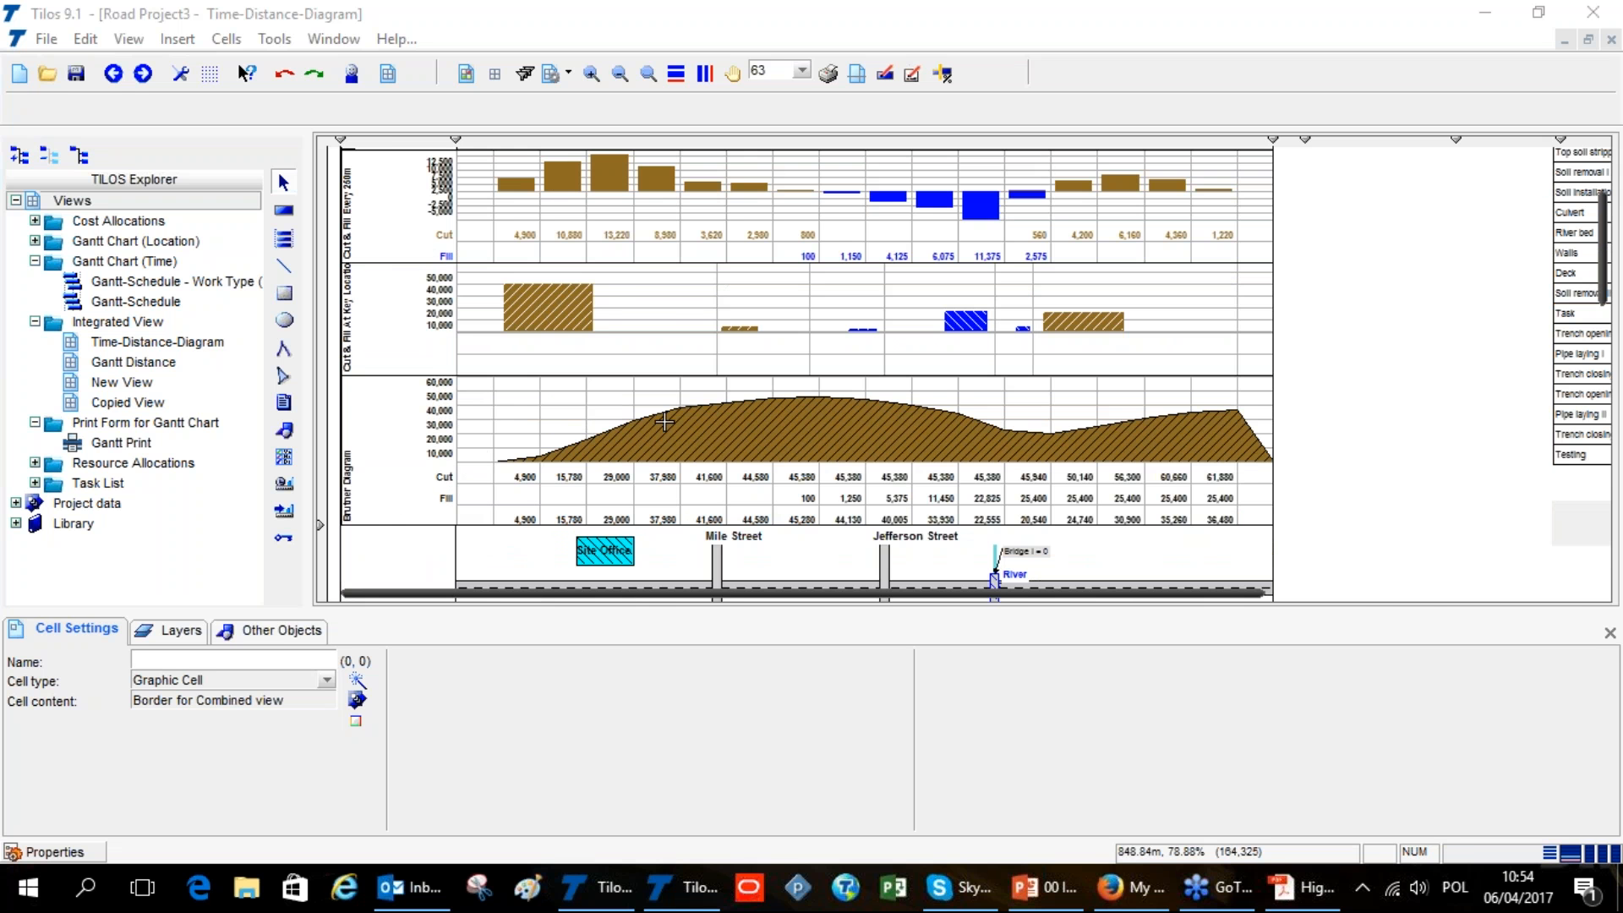
scroll(674, 420, "down", 7)
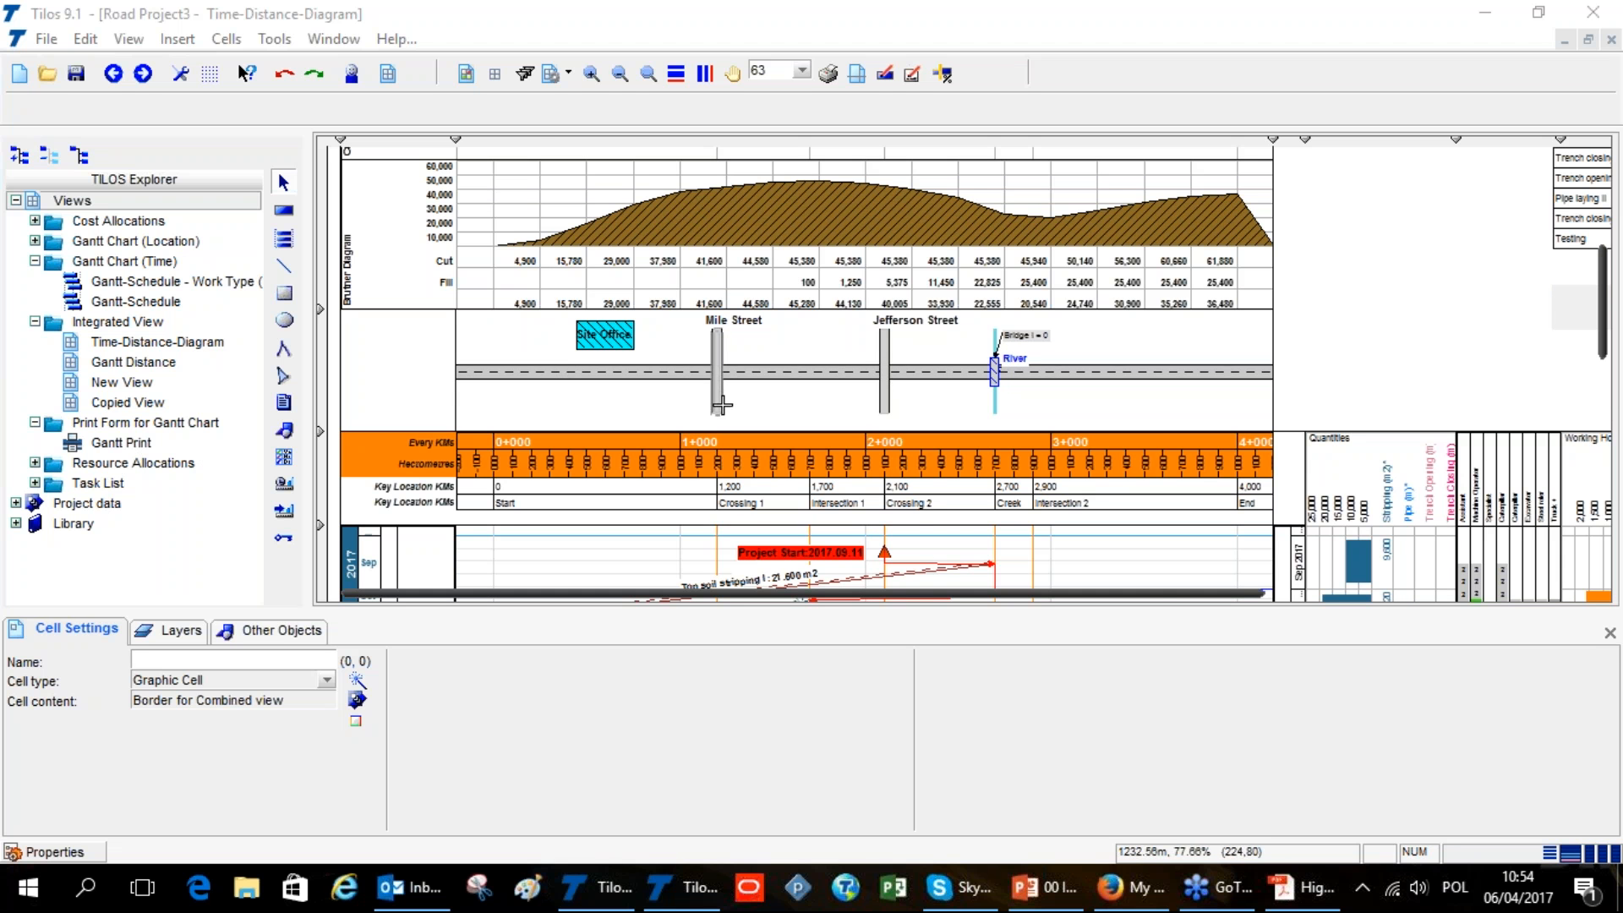
scroll(721, 406, "down", 5)
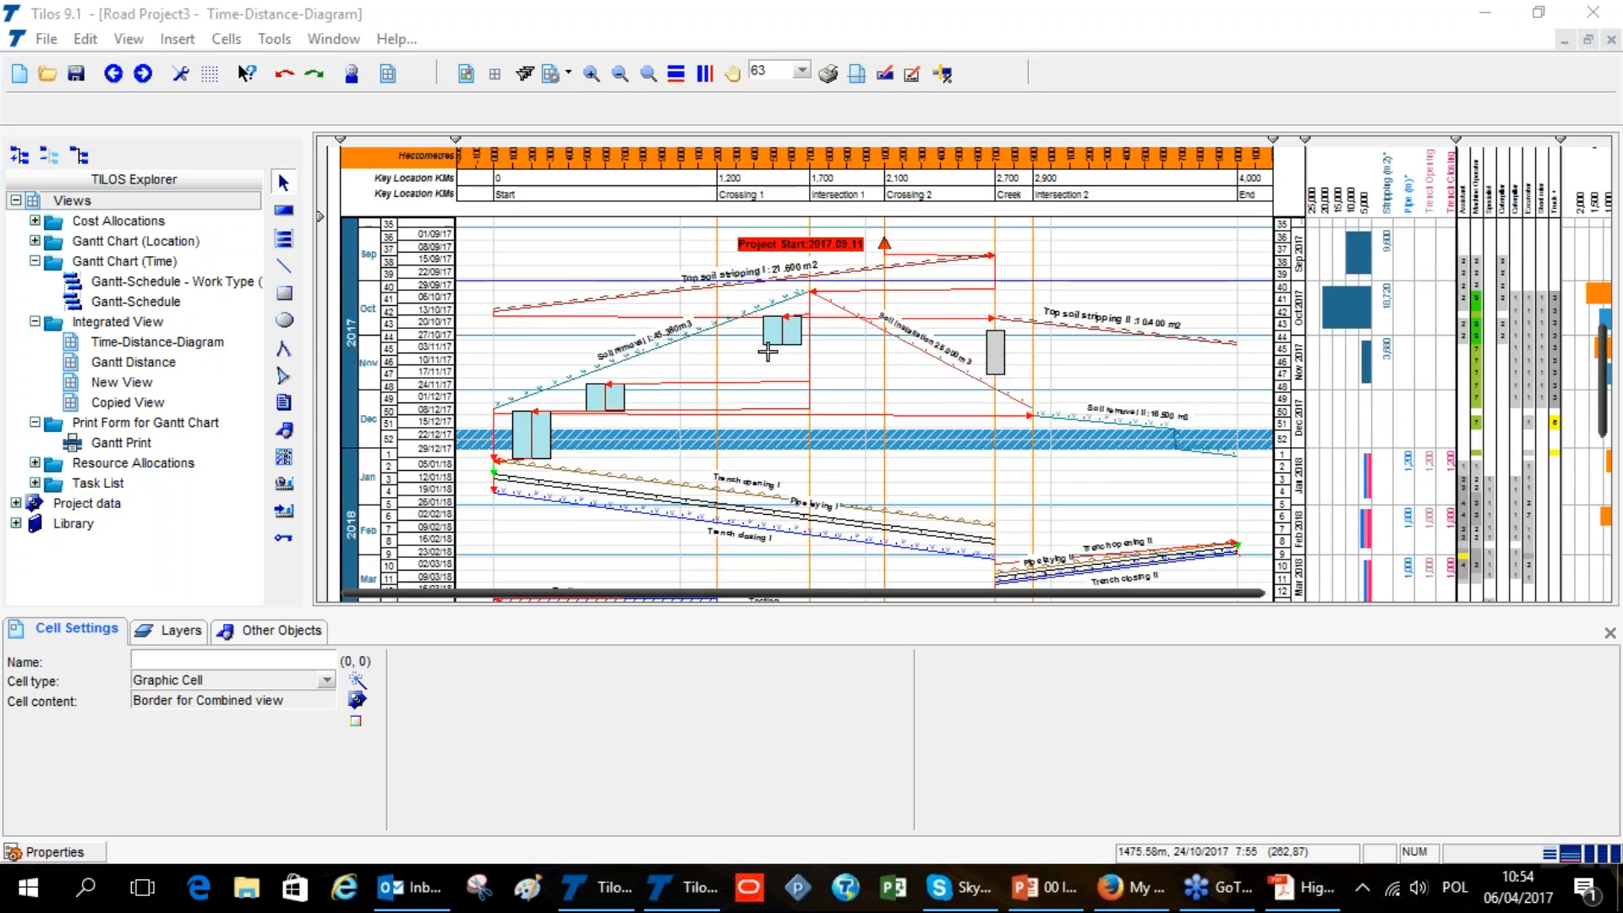
Examine the quantities, resource, working hours, working days and cash flow columns beside the time-distance diagram
scroll(768, 351, "down", 1)
left_click_drag(873, 597, 1261, 598)
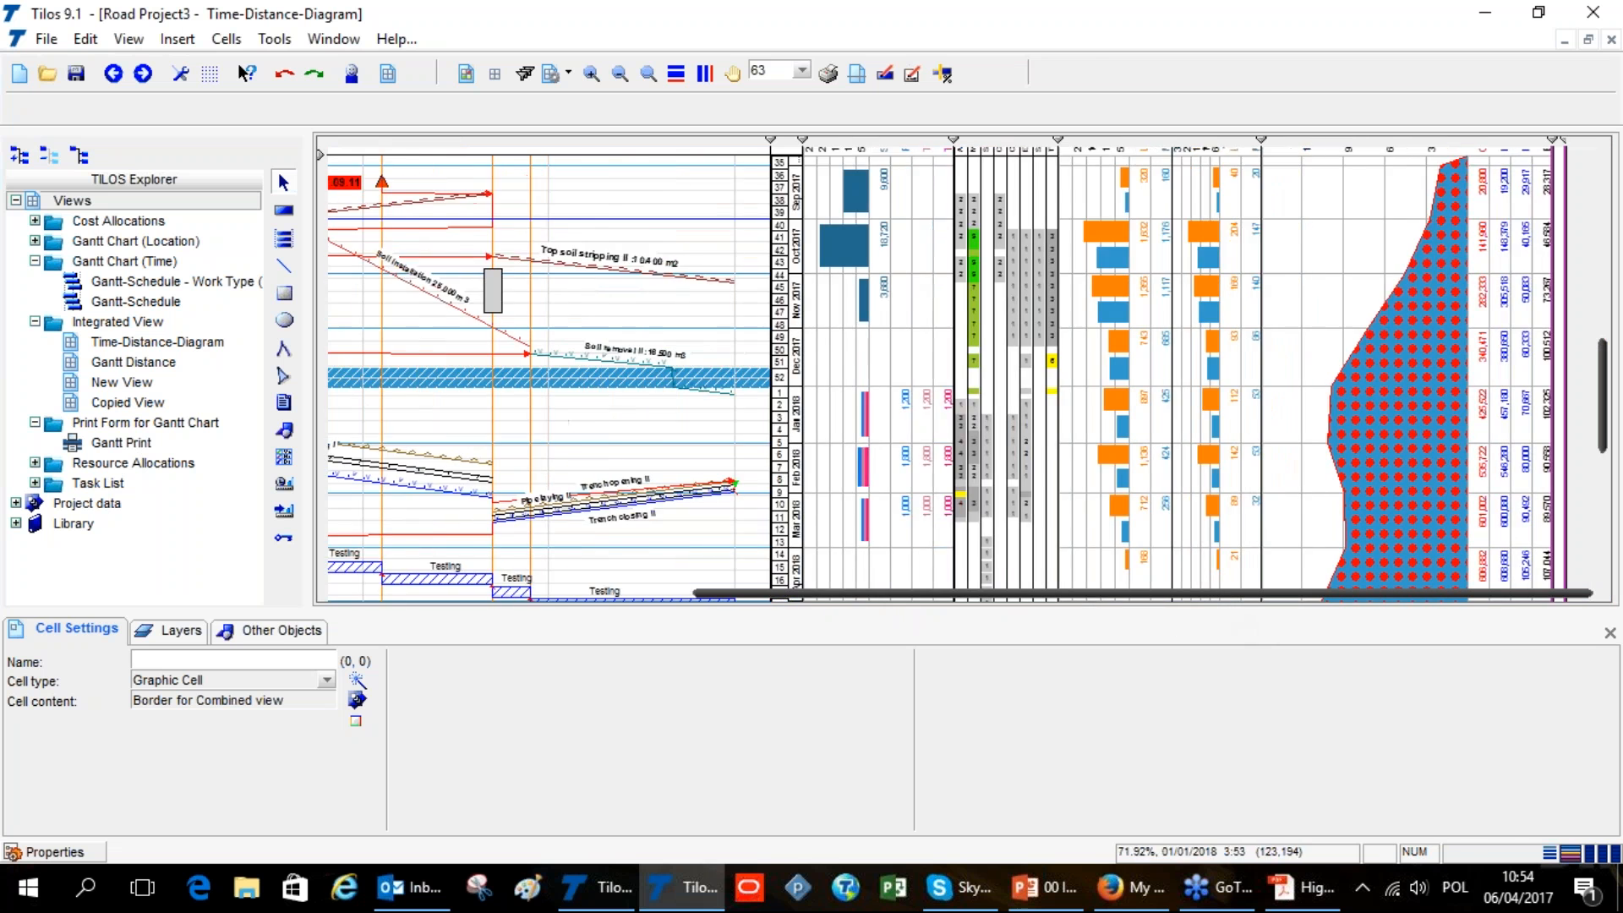
scroll(1158, 384, "up", 4)
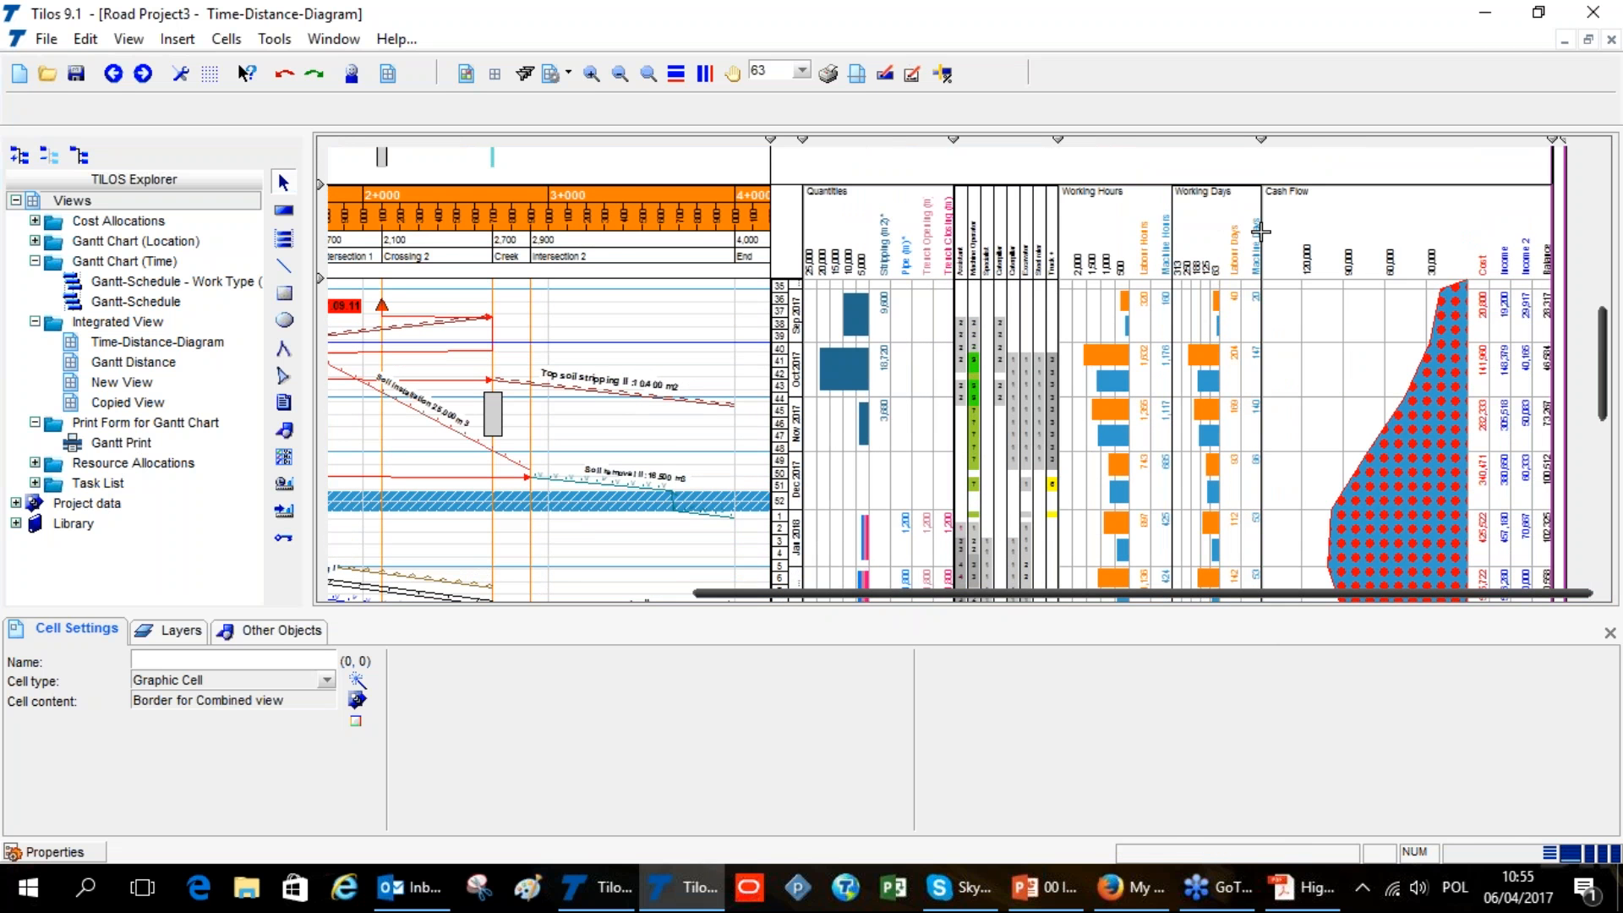
scroll(1289, 223, "down", 5)
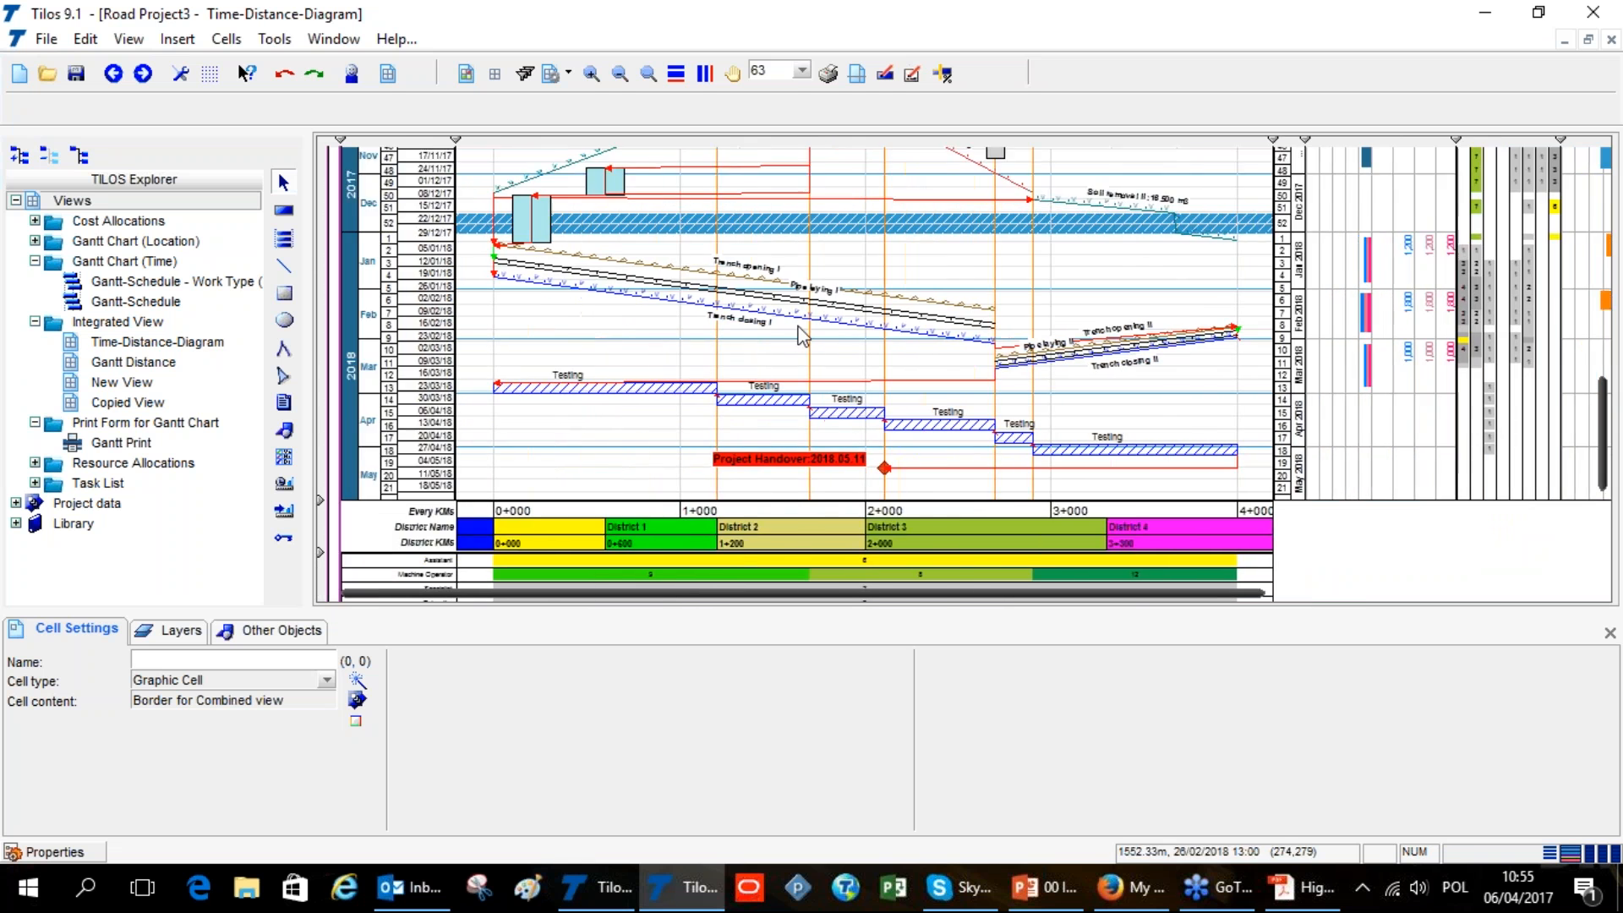
Review the district, resource, working hours and cost charts below the diagram, along with the project title block
scroll(543, 445, "down", 5)
scroll(543, 444, "down", 3)
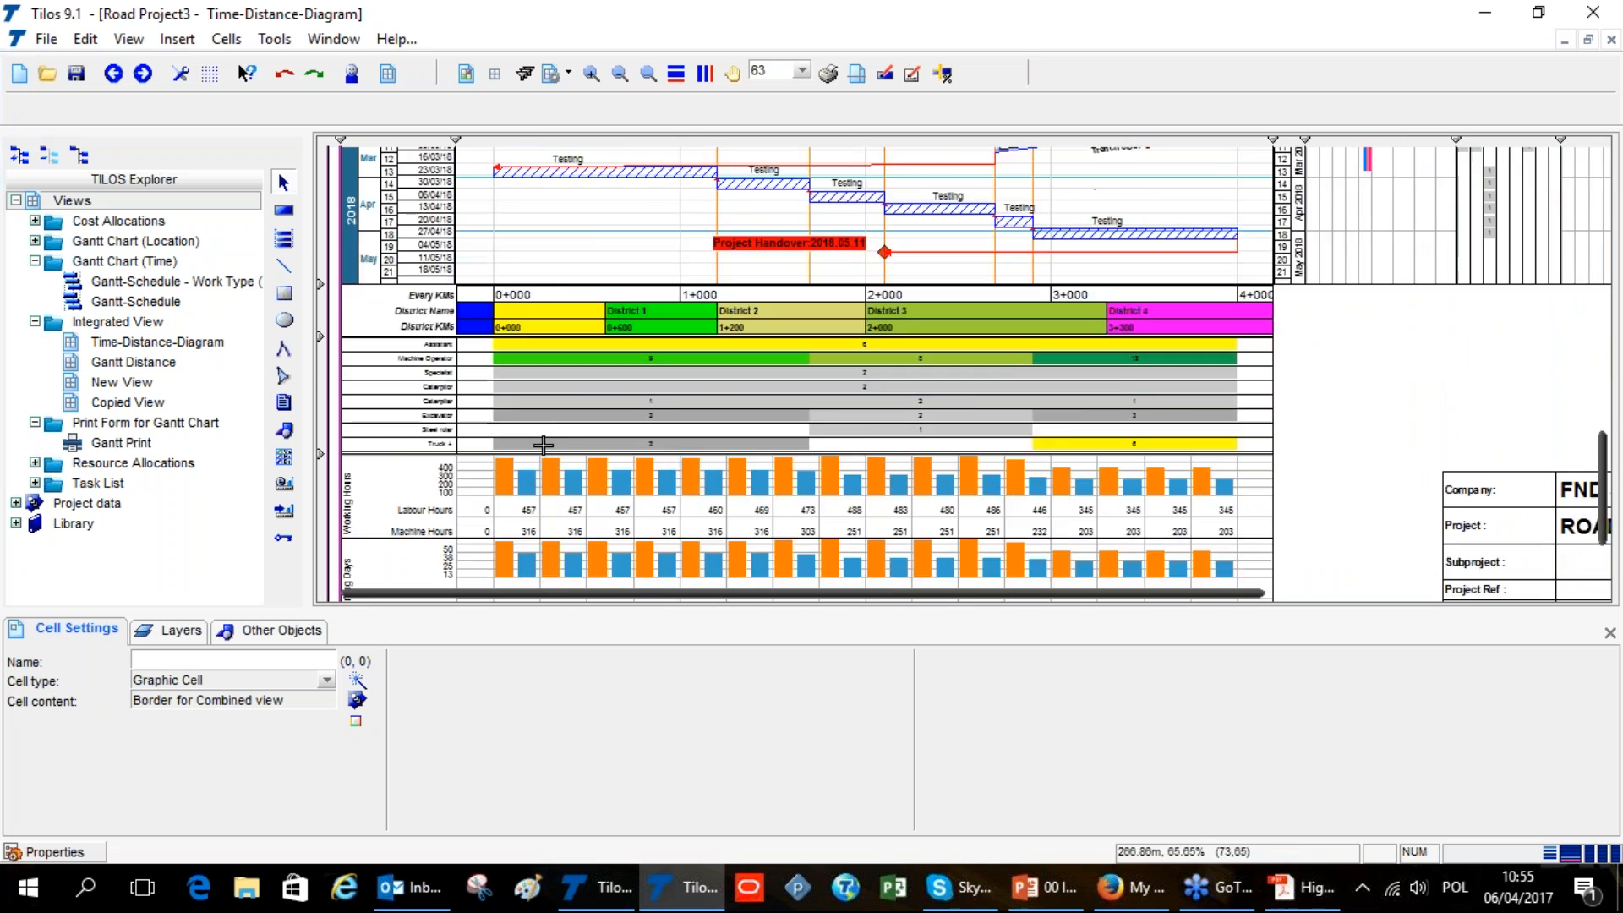
scroll(655, 429, "down", 6)
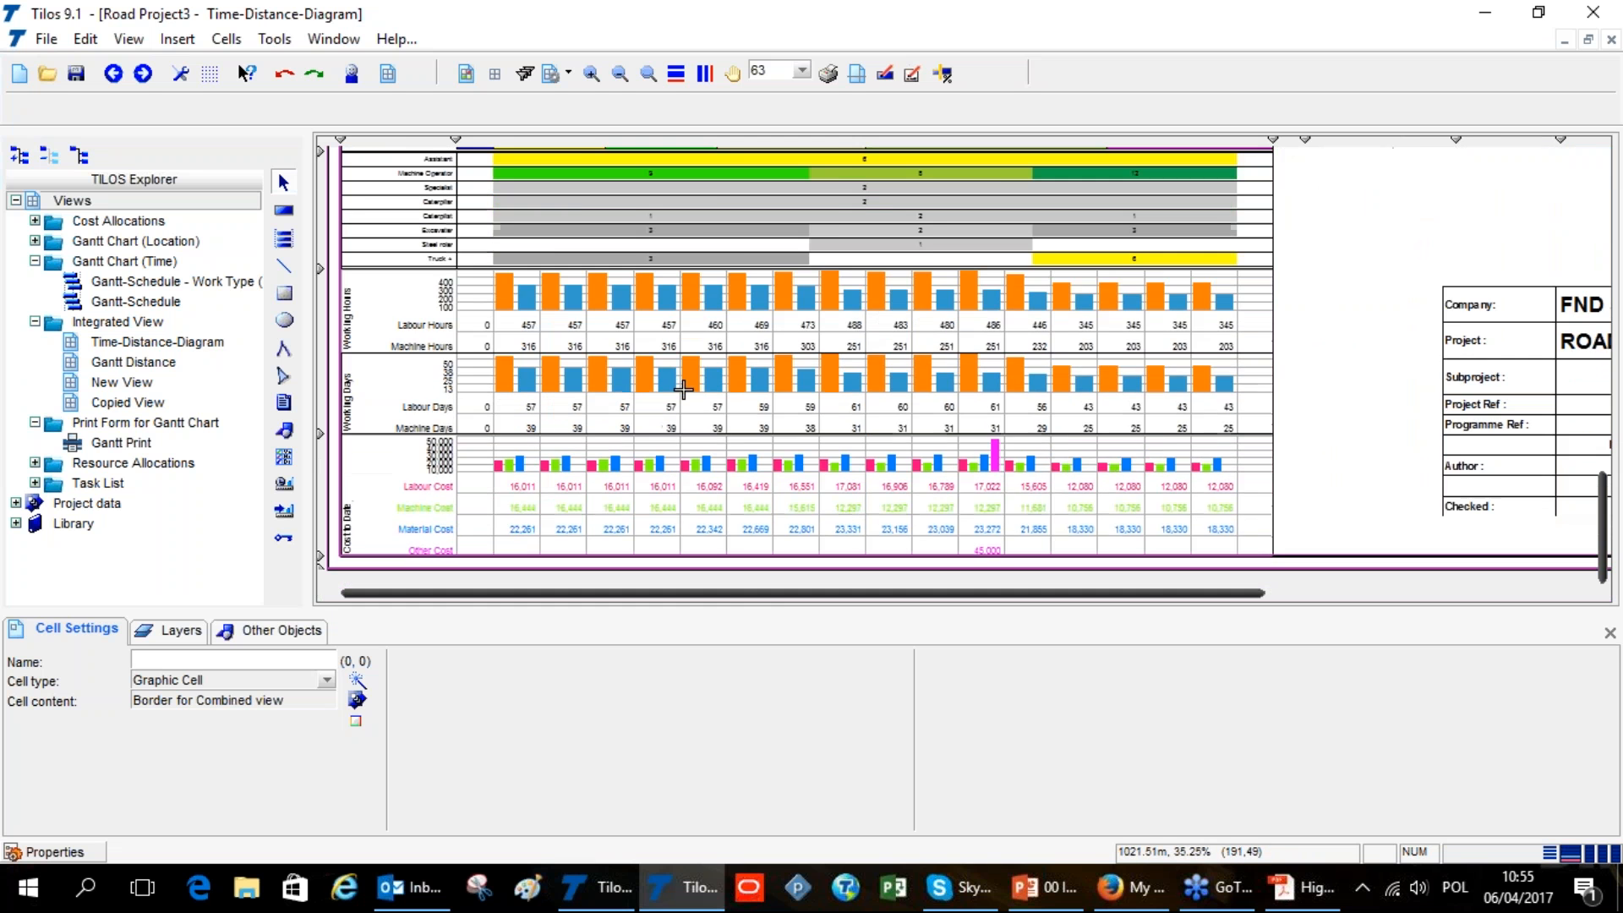
left_click_drag(774, 601, 1163, 591)
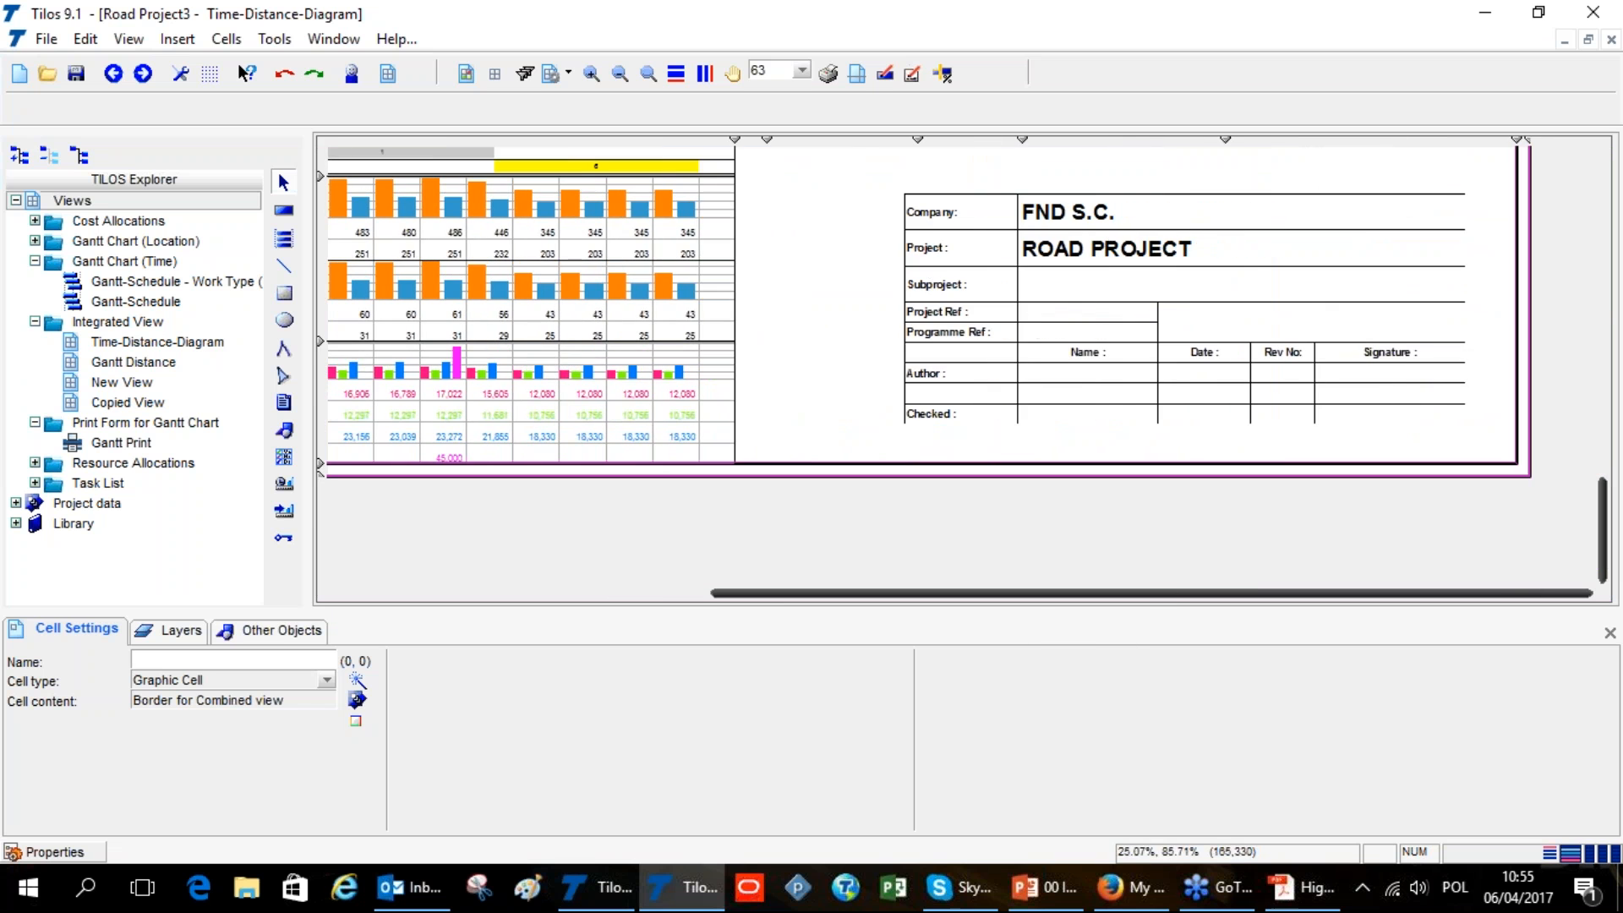
Inspect the task legend, the elevation and mass charts, and the road map down to the scheduled tasks
scroll(1032, 351, "up", 10)
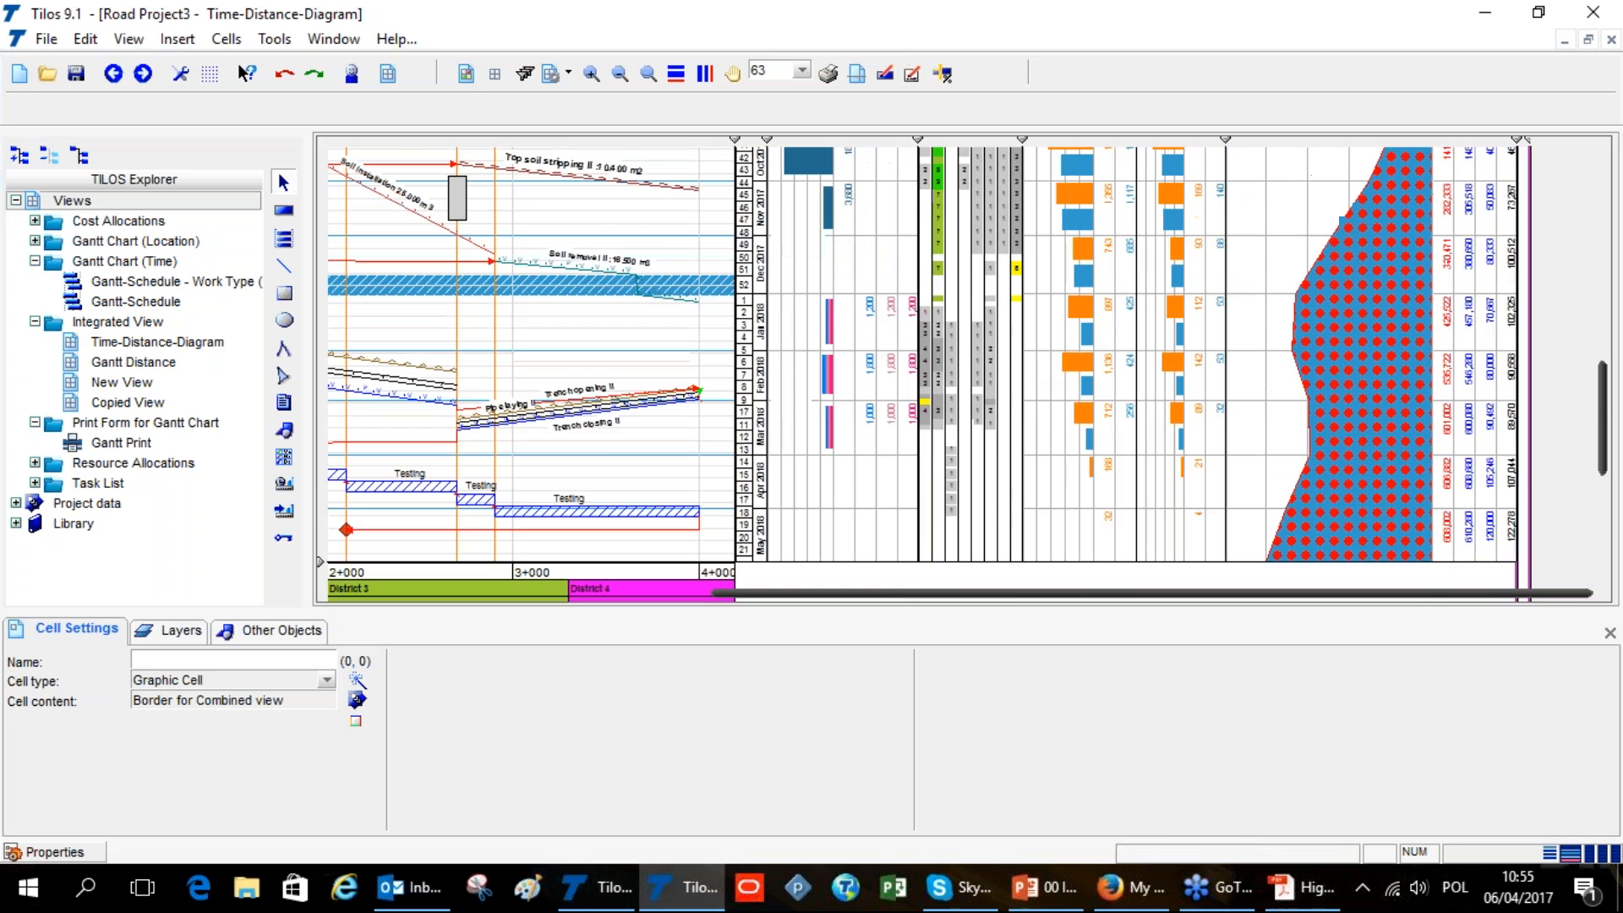
left_click_drag(1602, 414, 1599, 196)
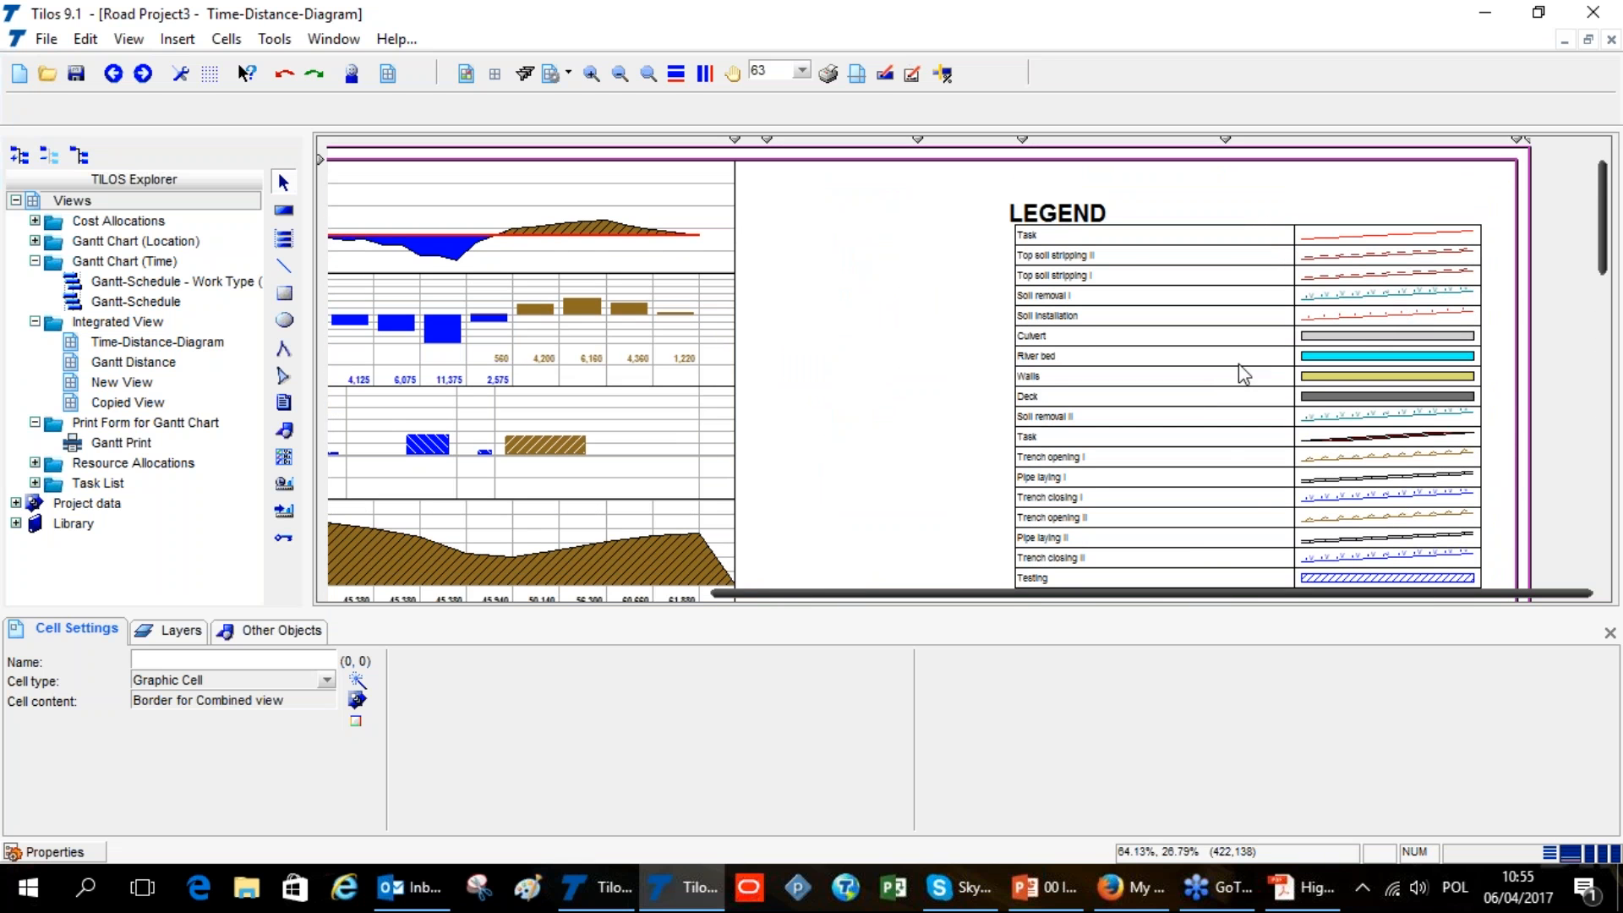
left_click_drag(1117, 592, 790, 613)
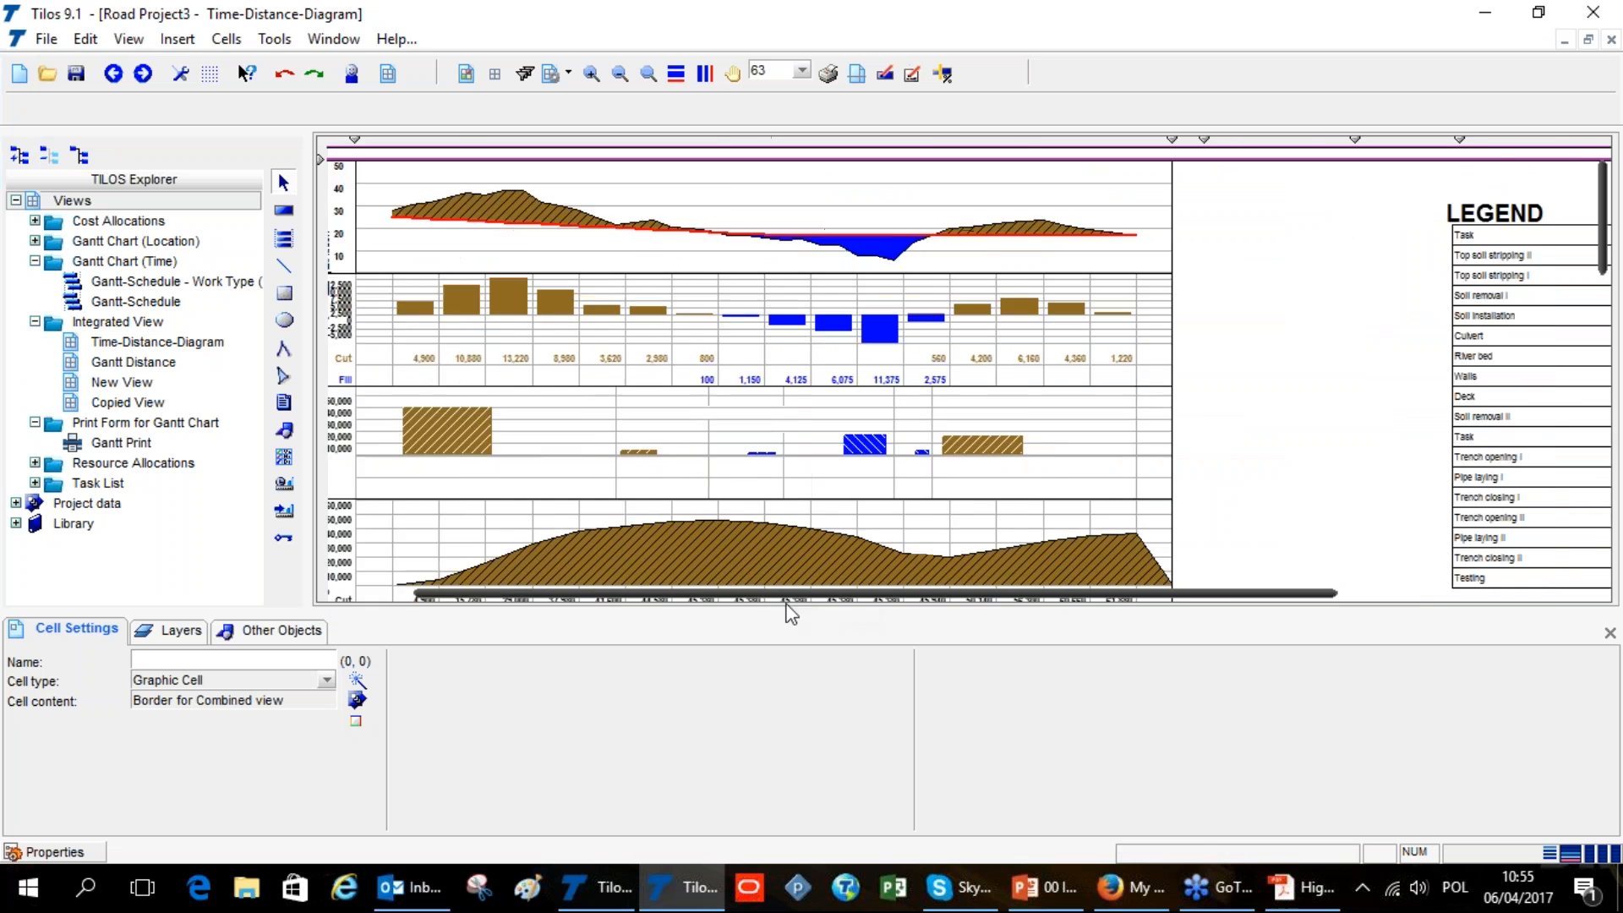
scroll(913, 456, "down", 10)
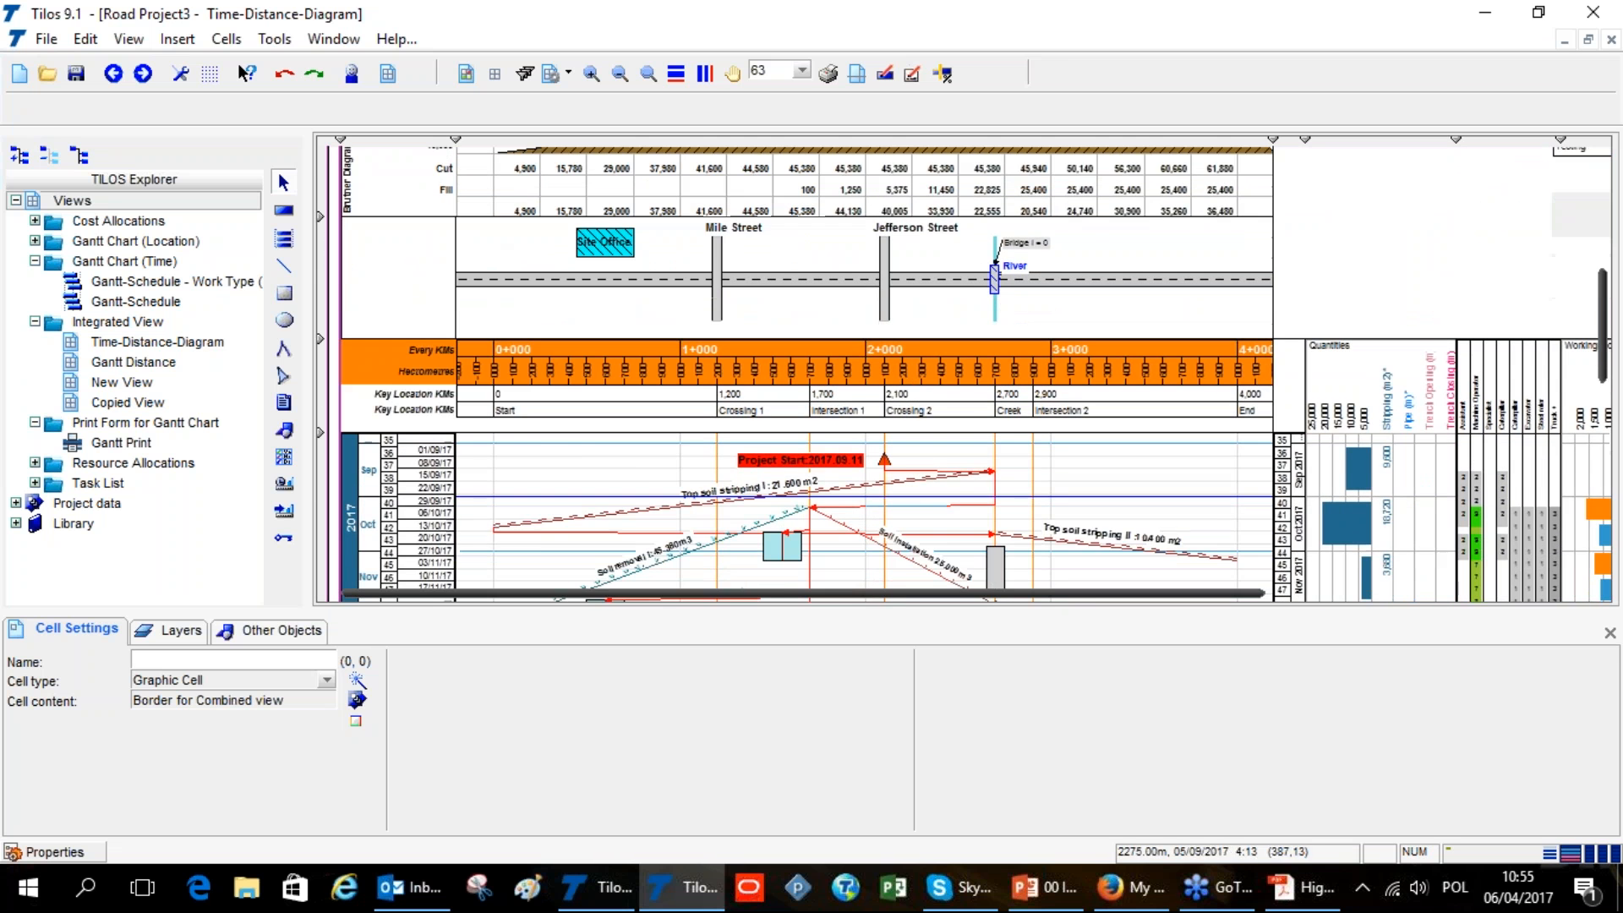
scroll(977, 373, "down", 5)
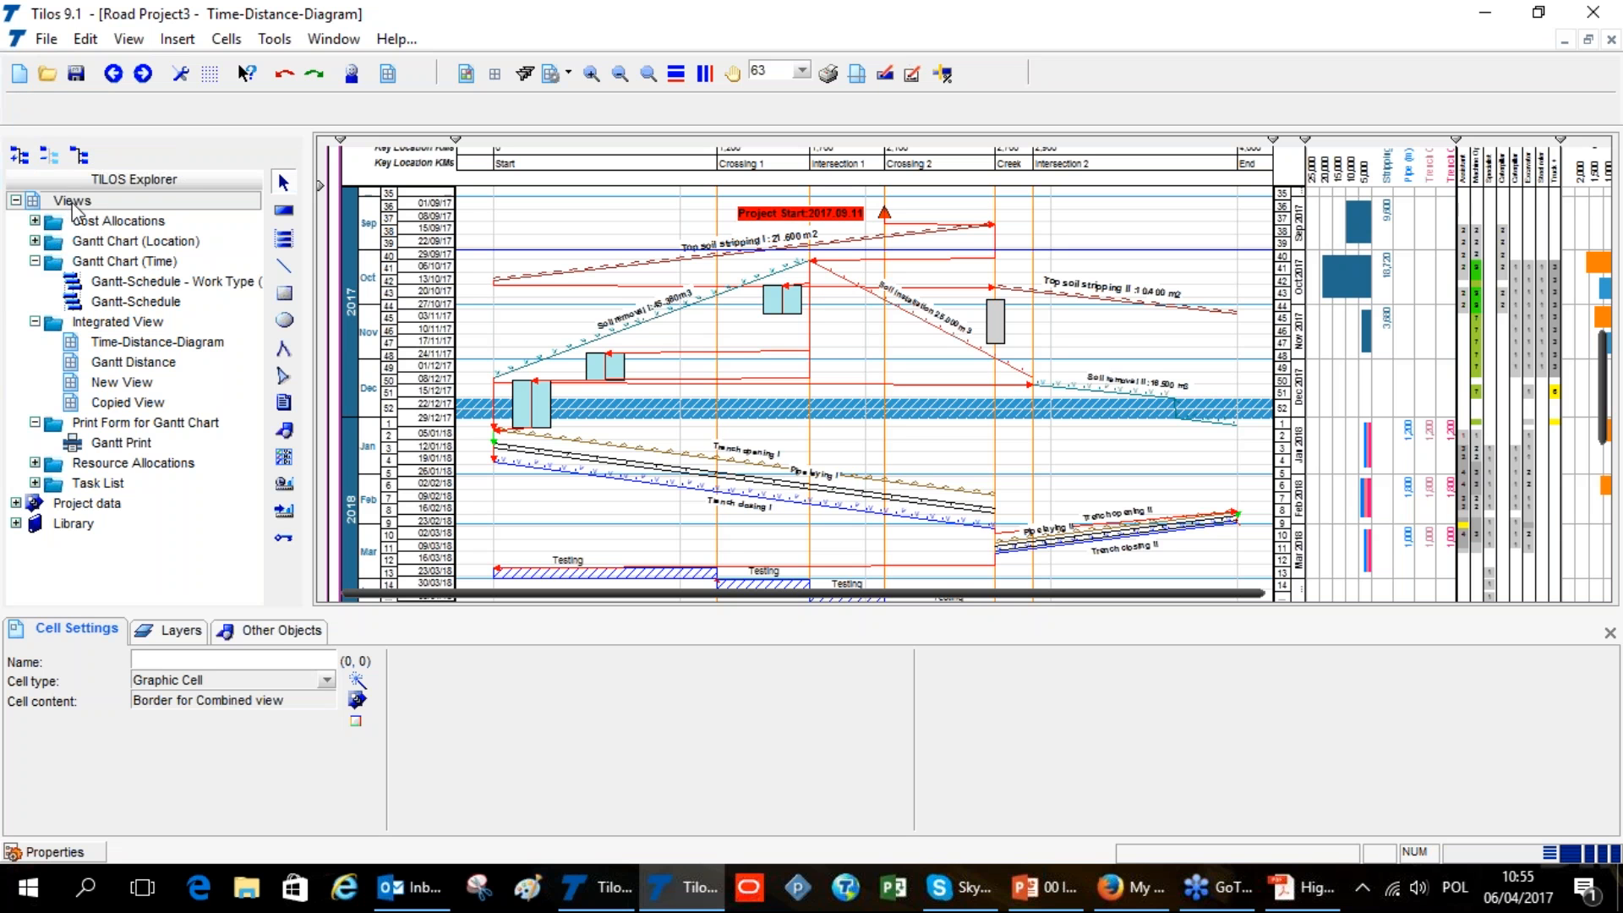
Expand the location Gantt chart views, then open the Gantt-Schedule view and examine its tasks, dates, bars and monthly histogram
left_click(35, 242)
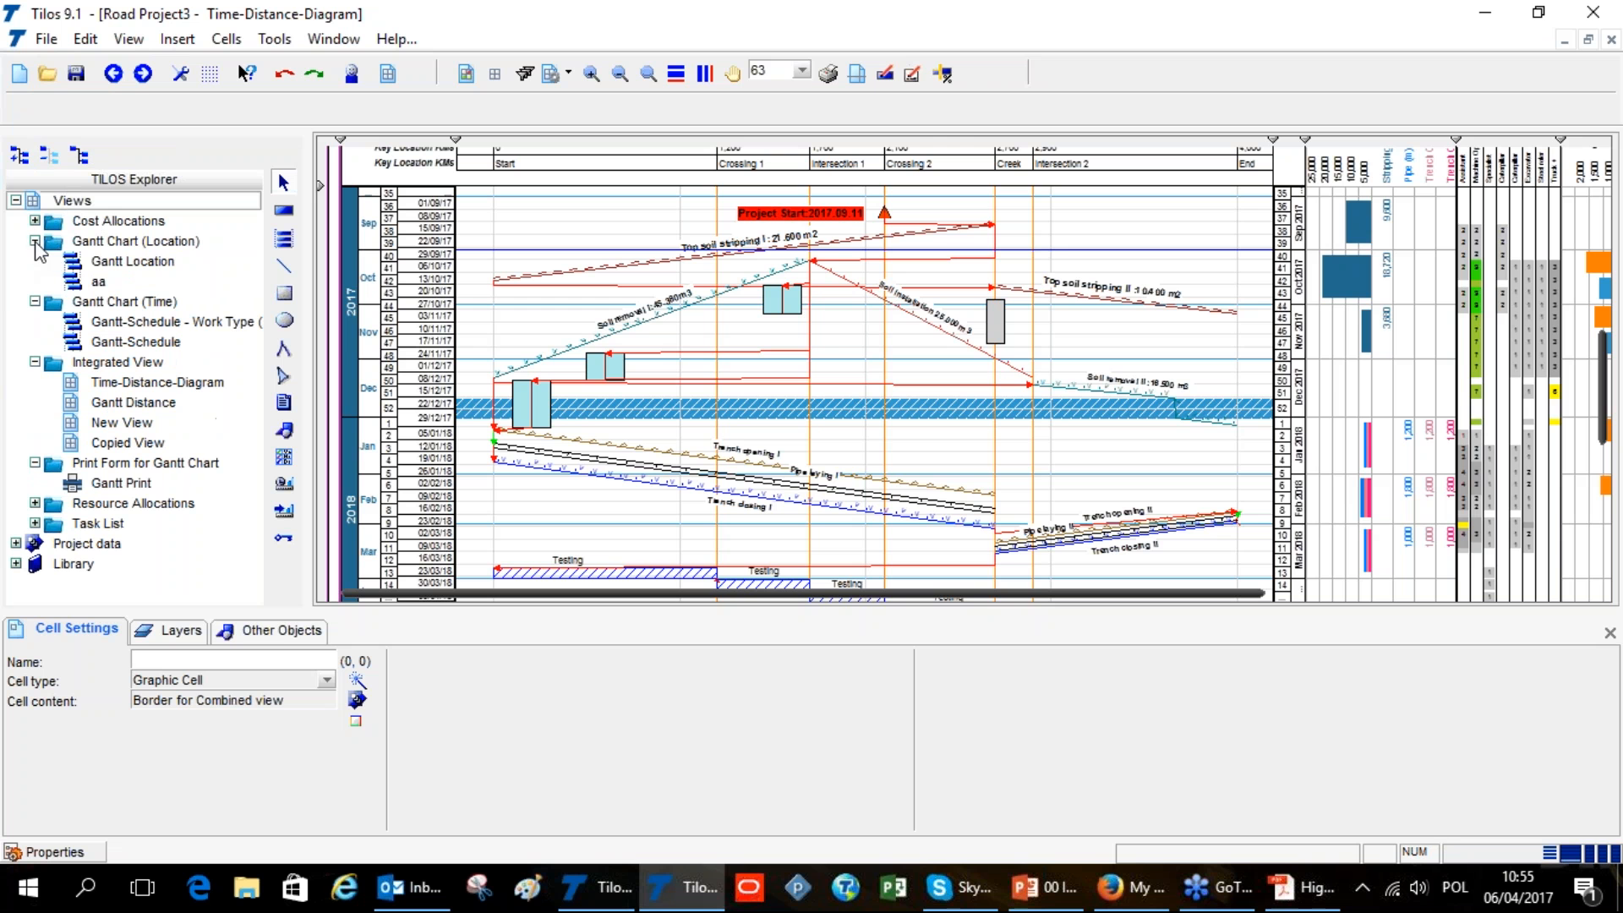
double_click(155, 348)
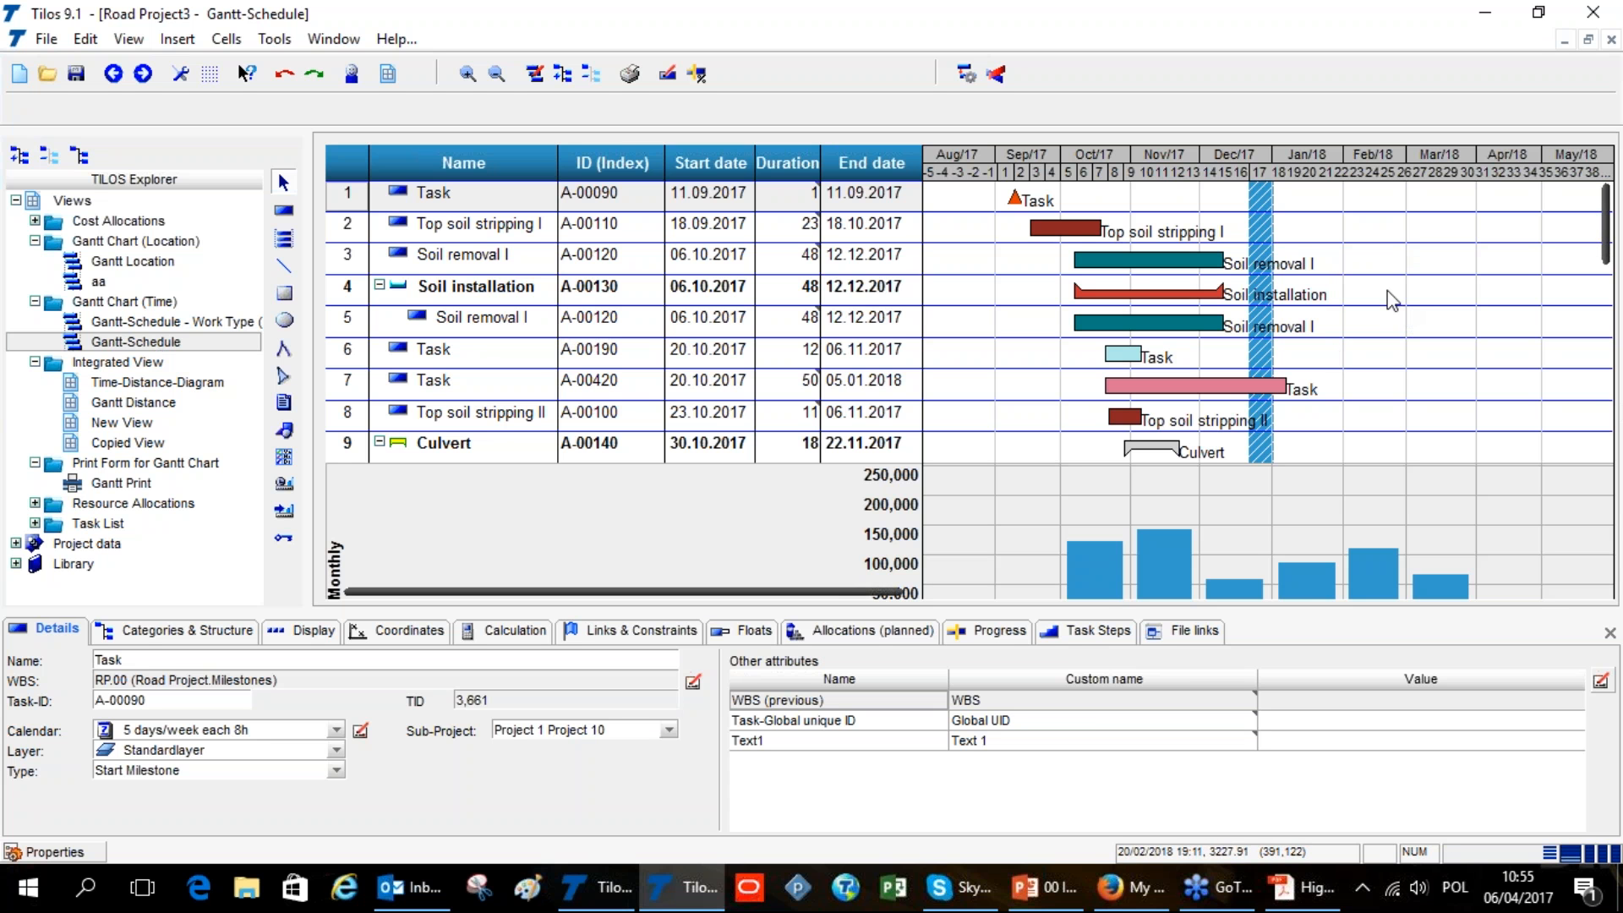
scroll(1391, 300, "down", 3)
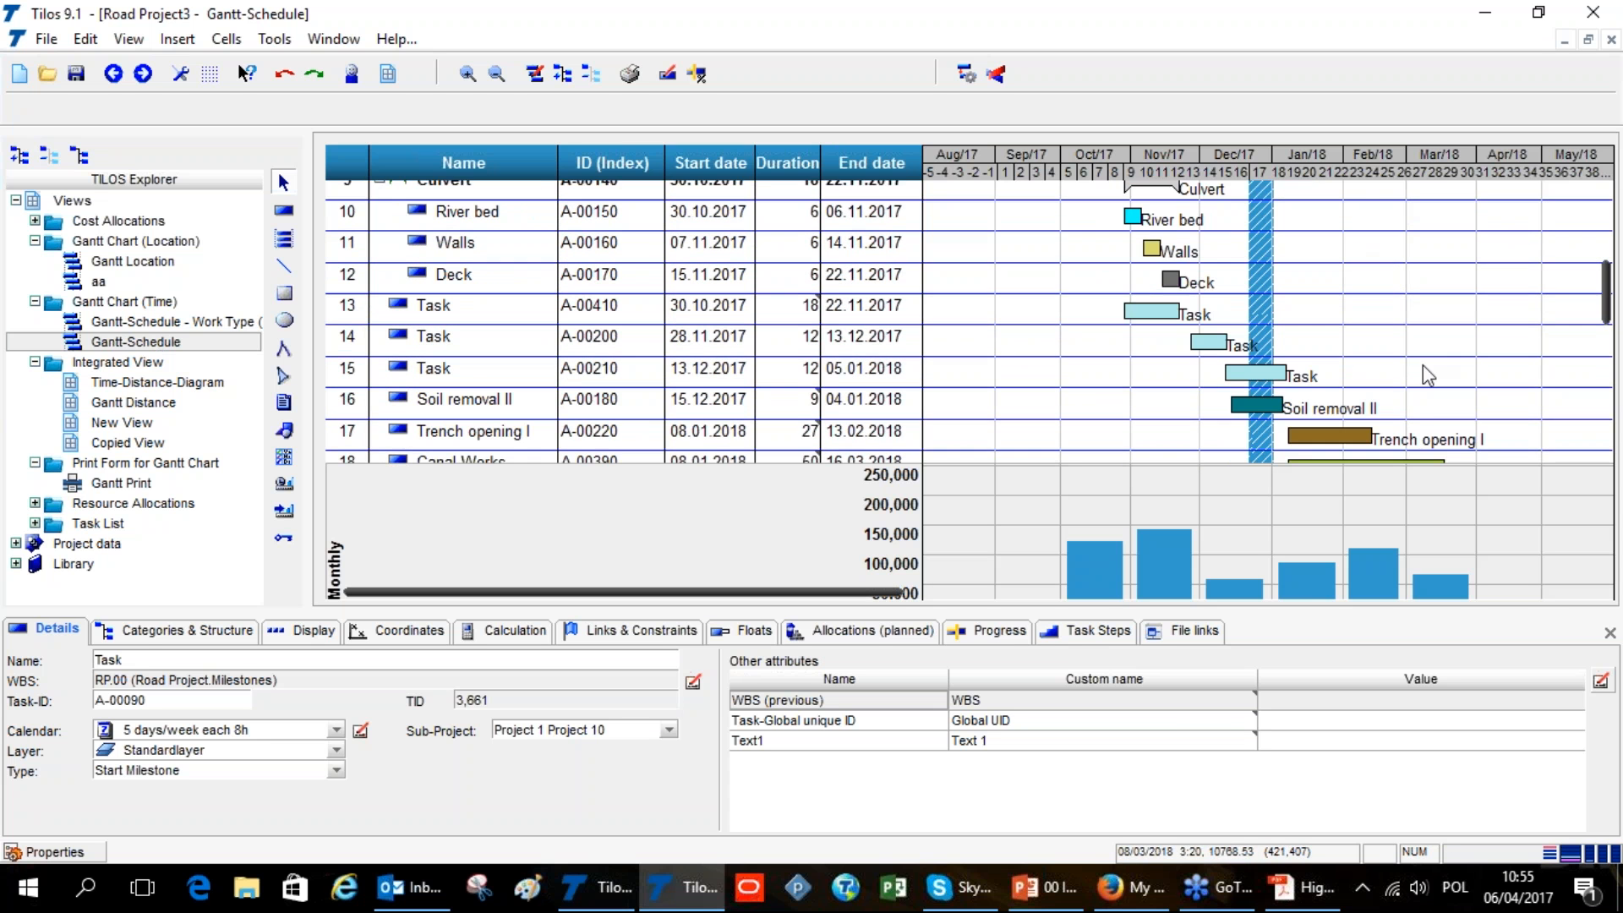
scroll(1406, 334, "down", 5)
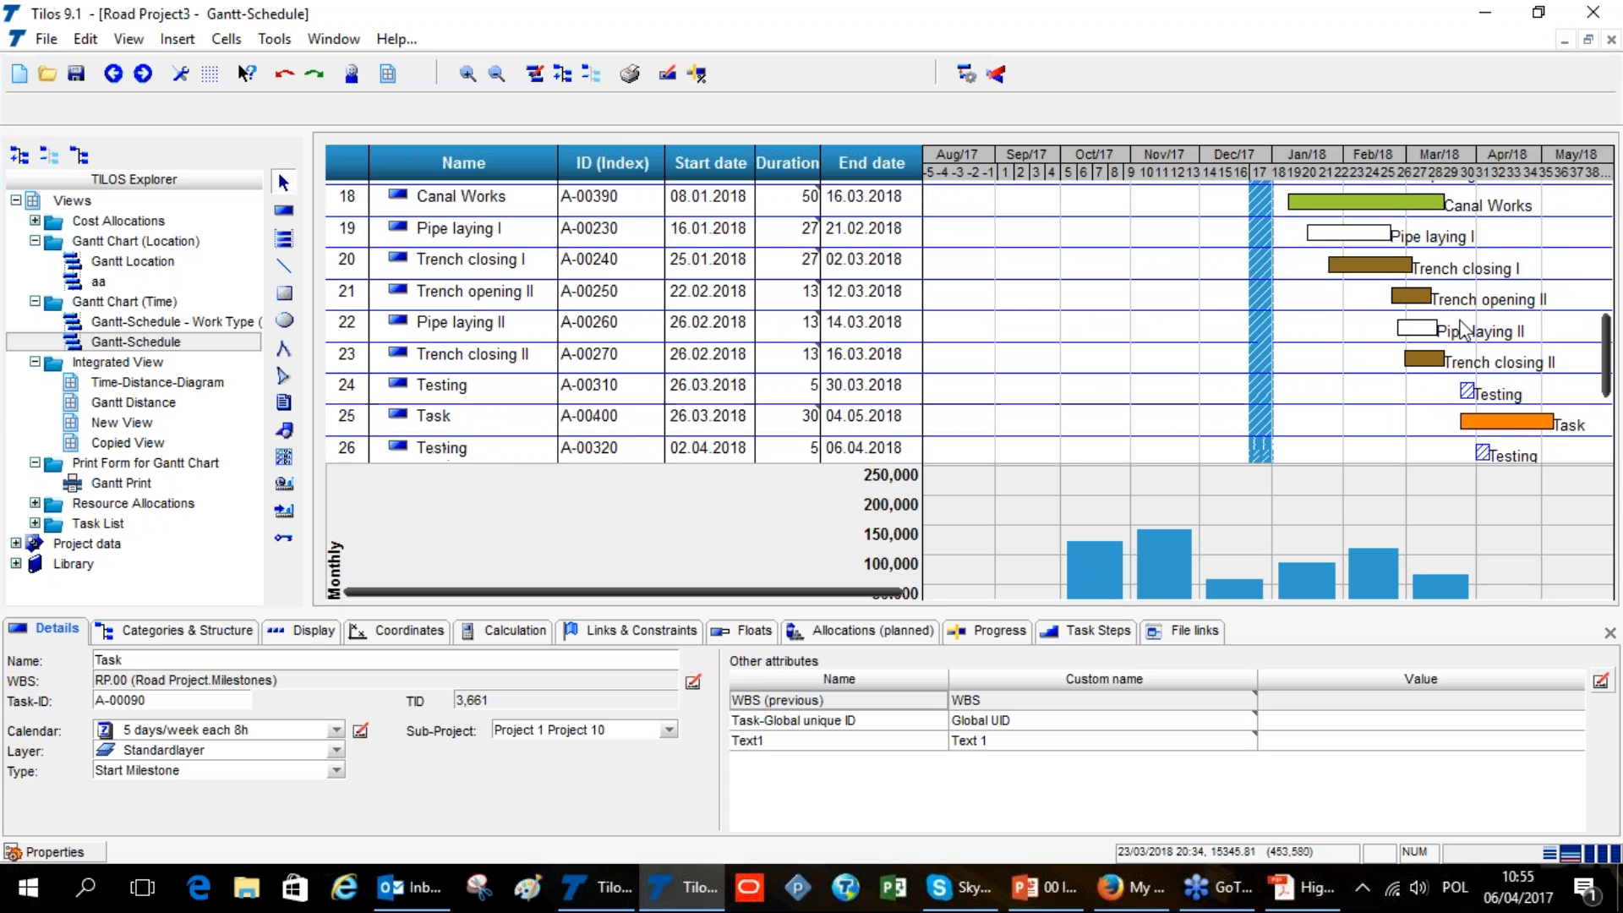
scroll(1455, 313, "down", 1)
scroll(1455, 312, "up", 2)
scroll(1446, 321, "up", 7)
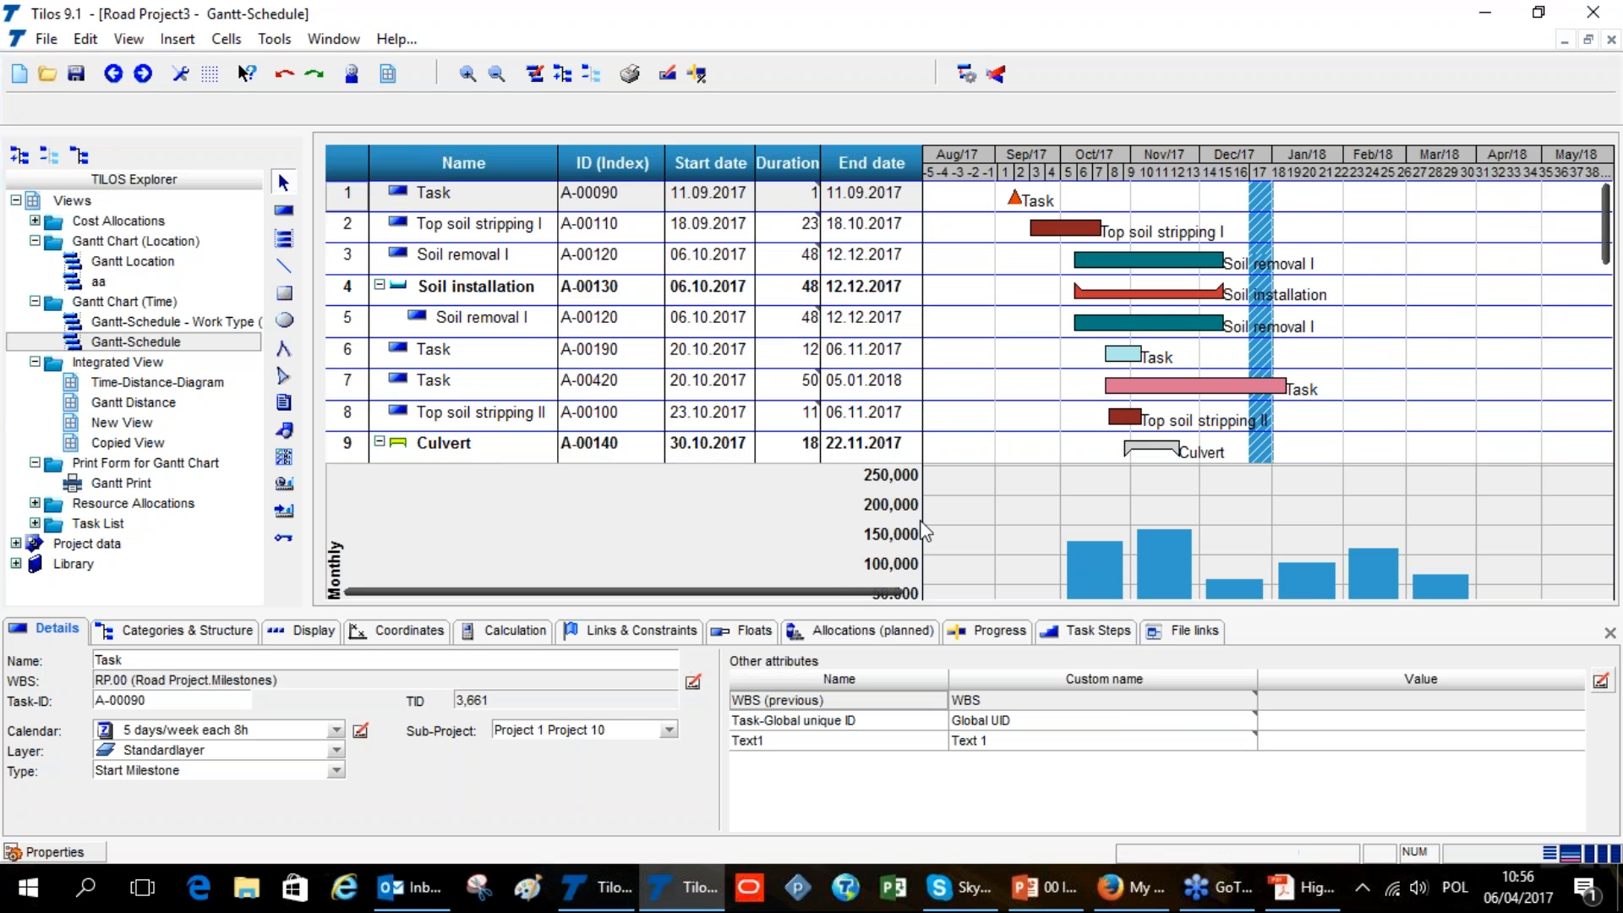
scroll(1018, 525, "down", 5)
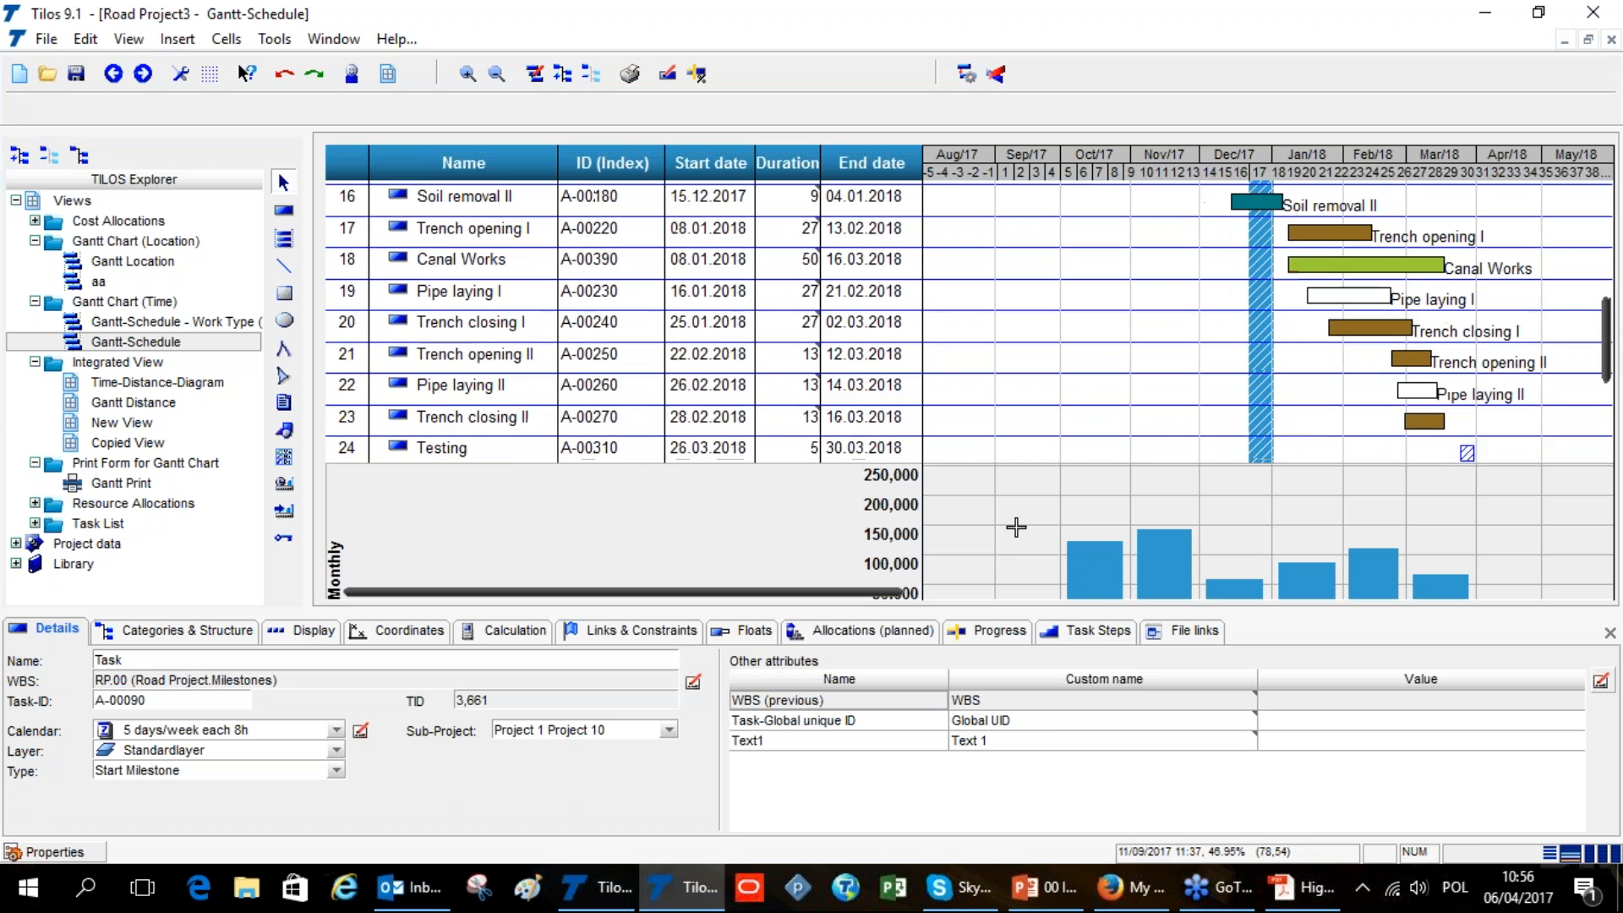
scroll(1617, 247, "up", 3)
scroll(1617, 247, "up", 1)
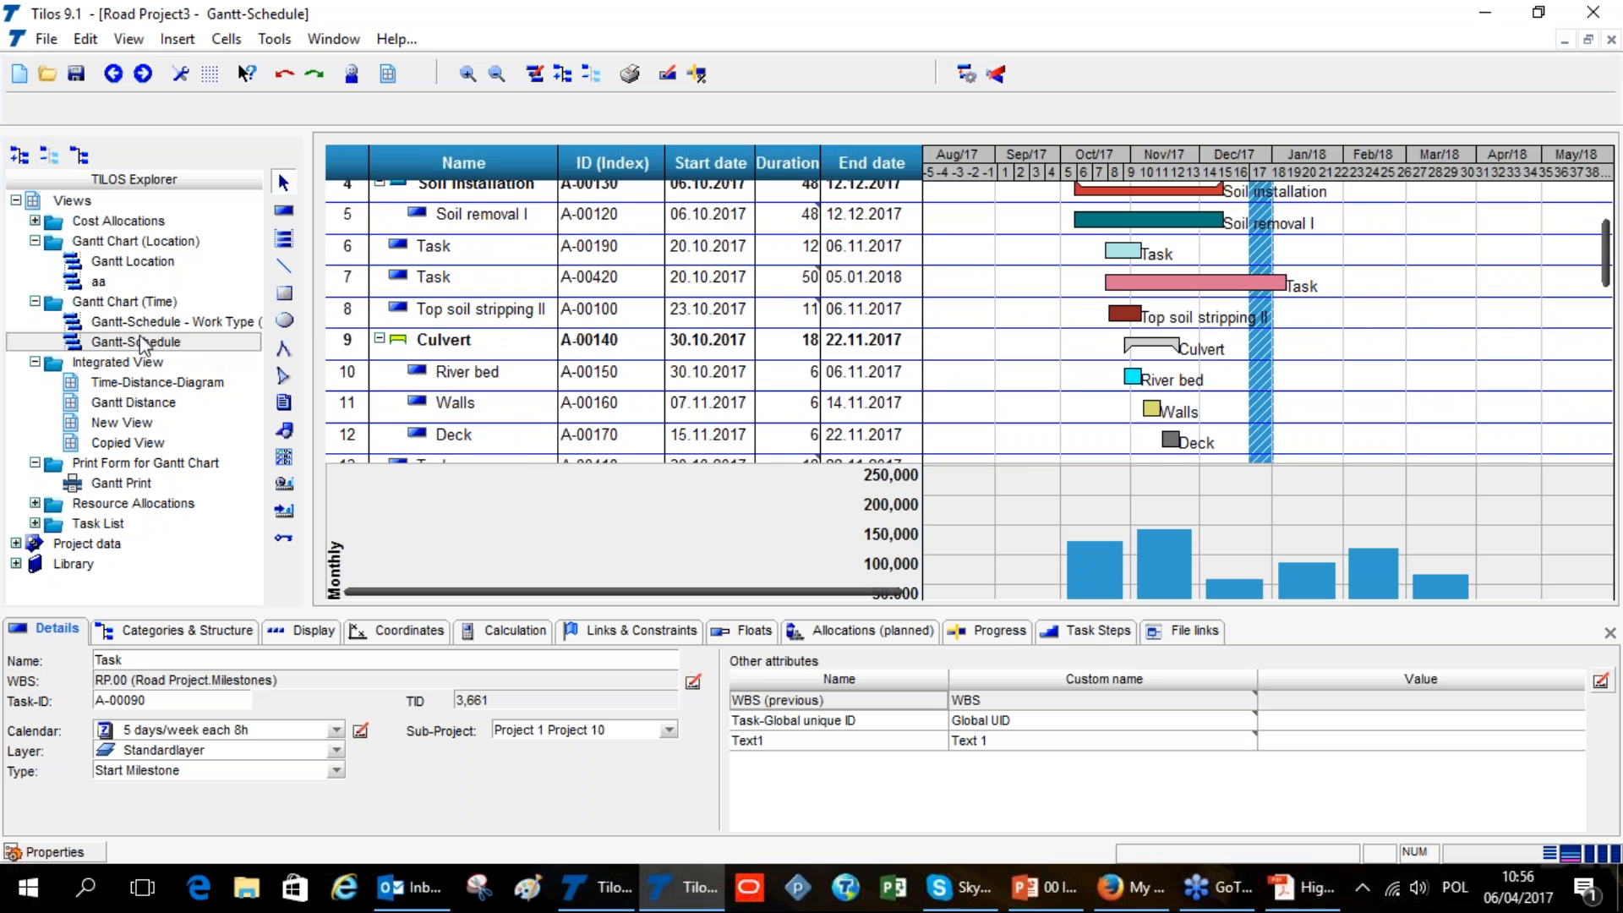
scroll(808, 383, "up", 1)
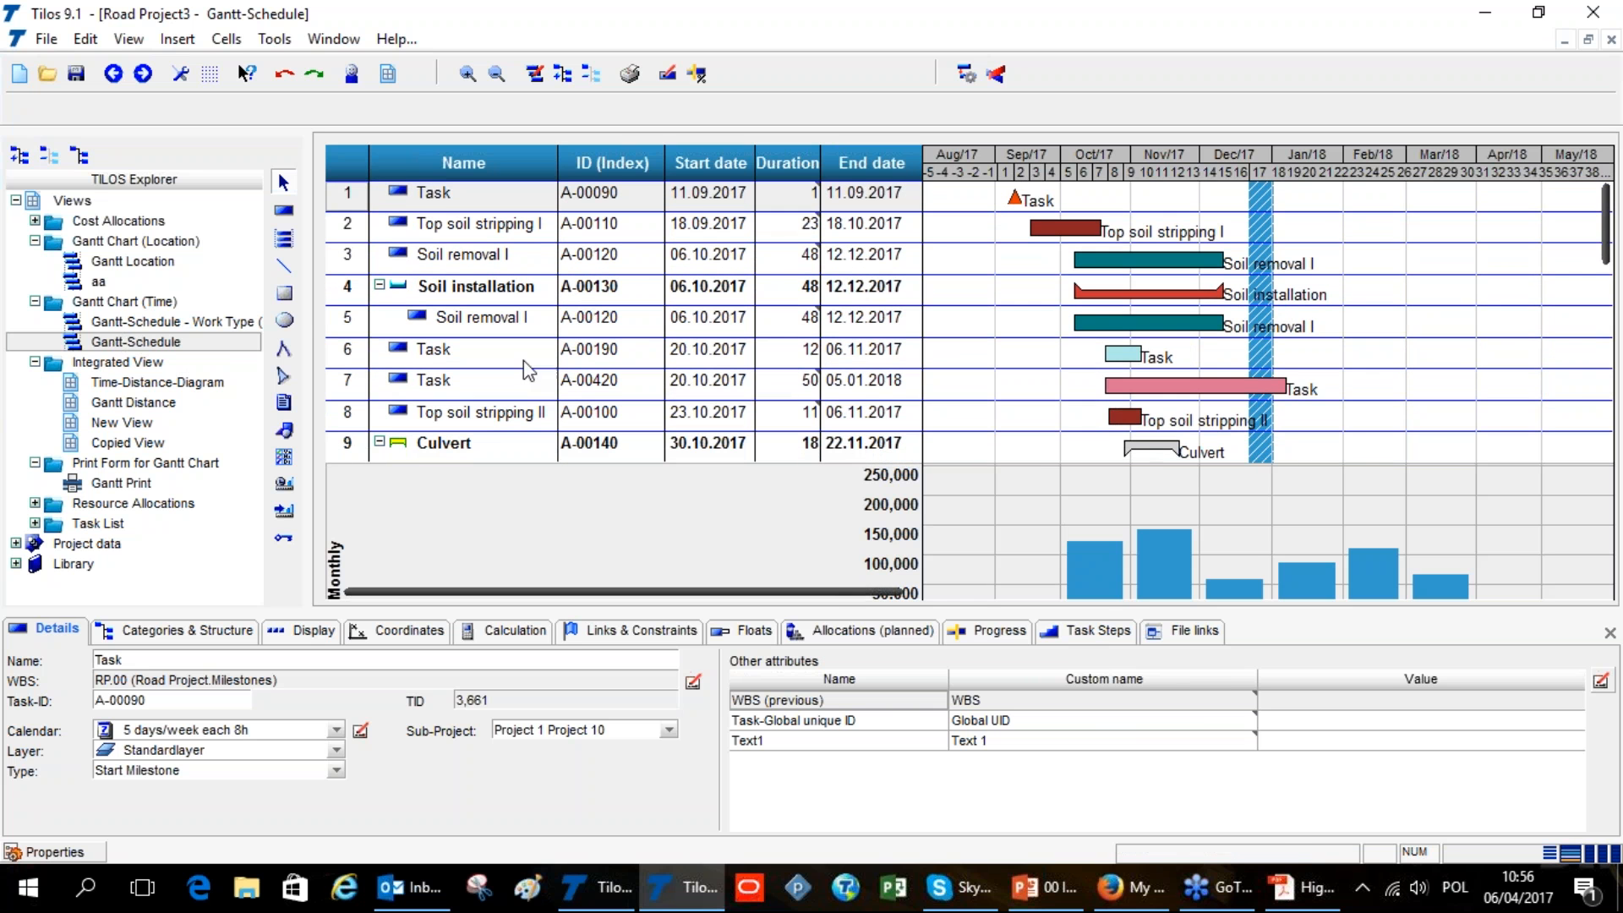
Open the Gantt Location view and review the work types, costs, quantities and task locations through Site Works
double_click(131, 264)
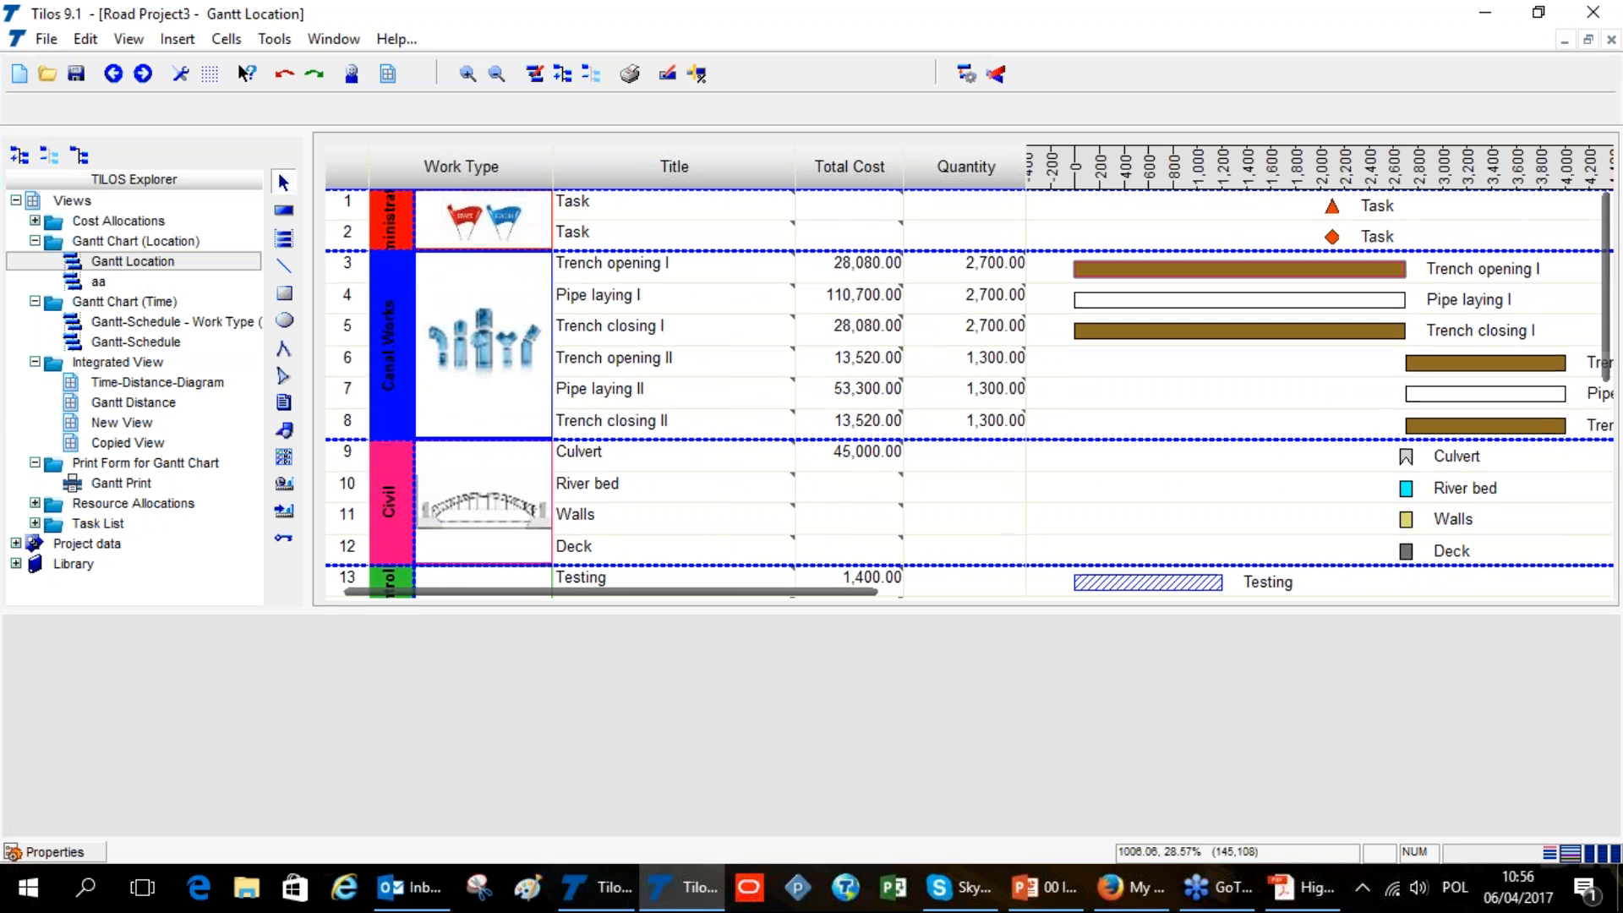
left_click_drag(799, 598, 895, 607)
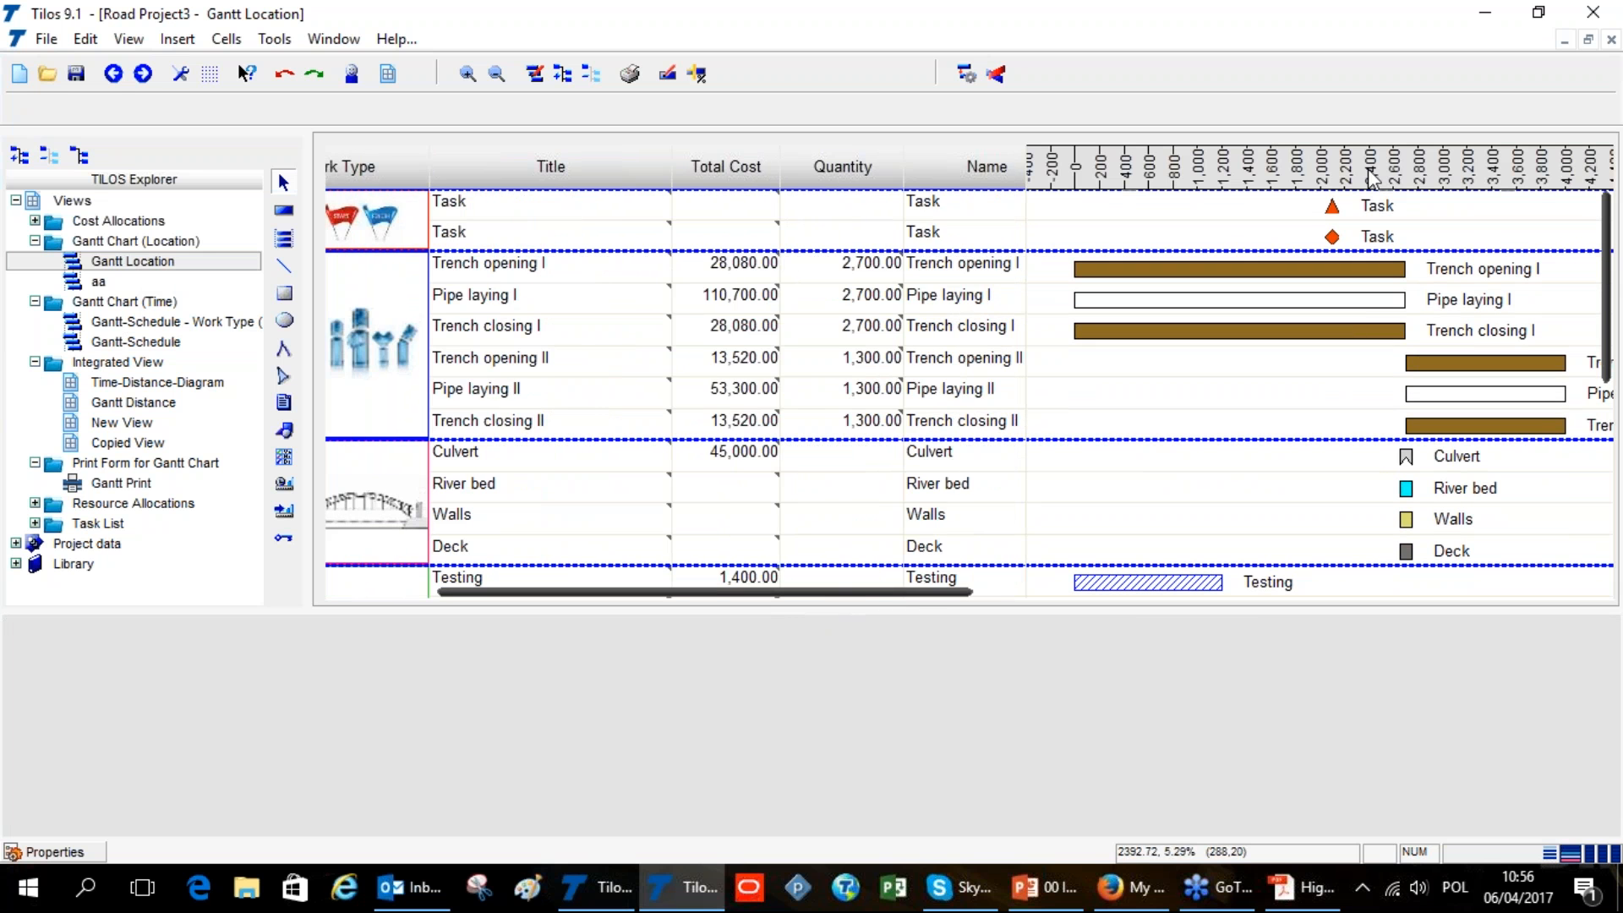
left_click_drag(863, 600, 736, 600)
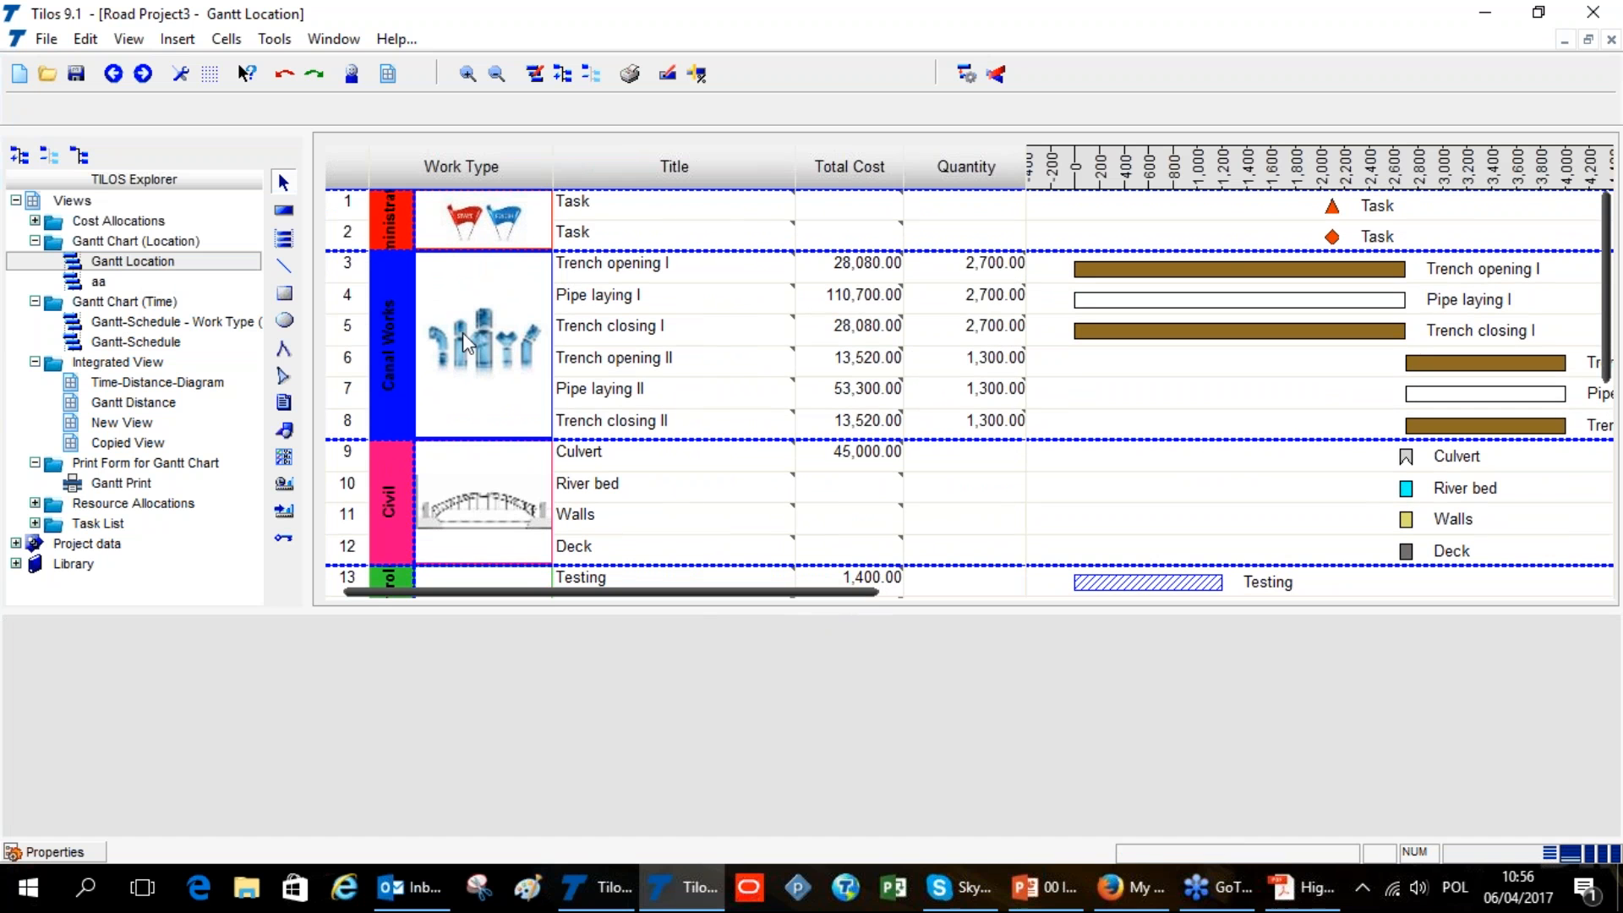
scroll(463, 332, "up", 1)
scroll(430, 425, "up", 1)
scroll(448, 439, "down", 3)
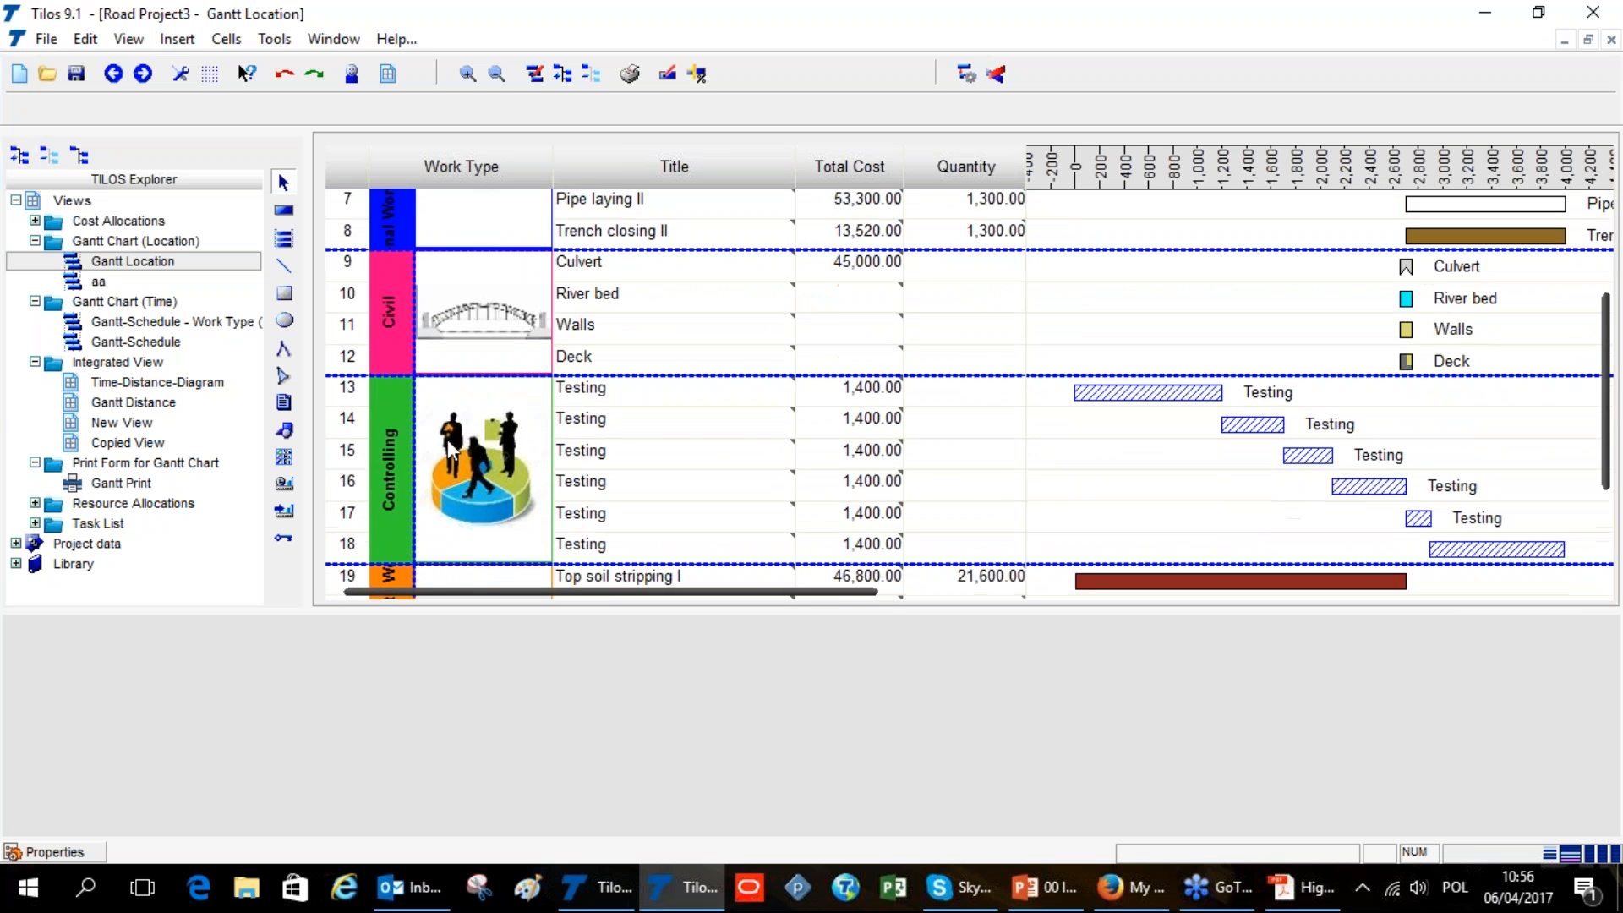
scroll(537, 415, "down", 5)
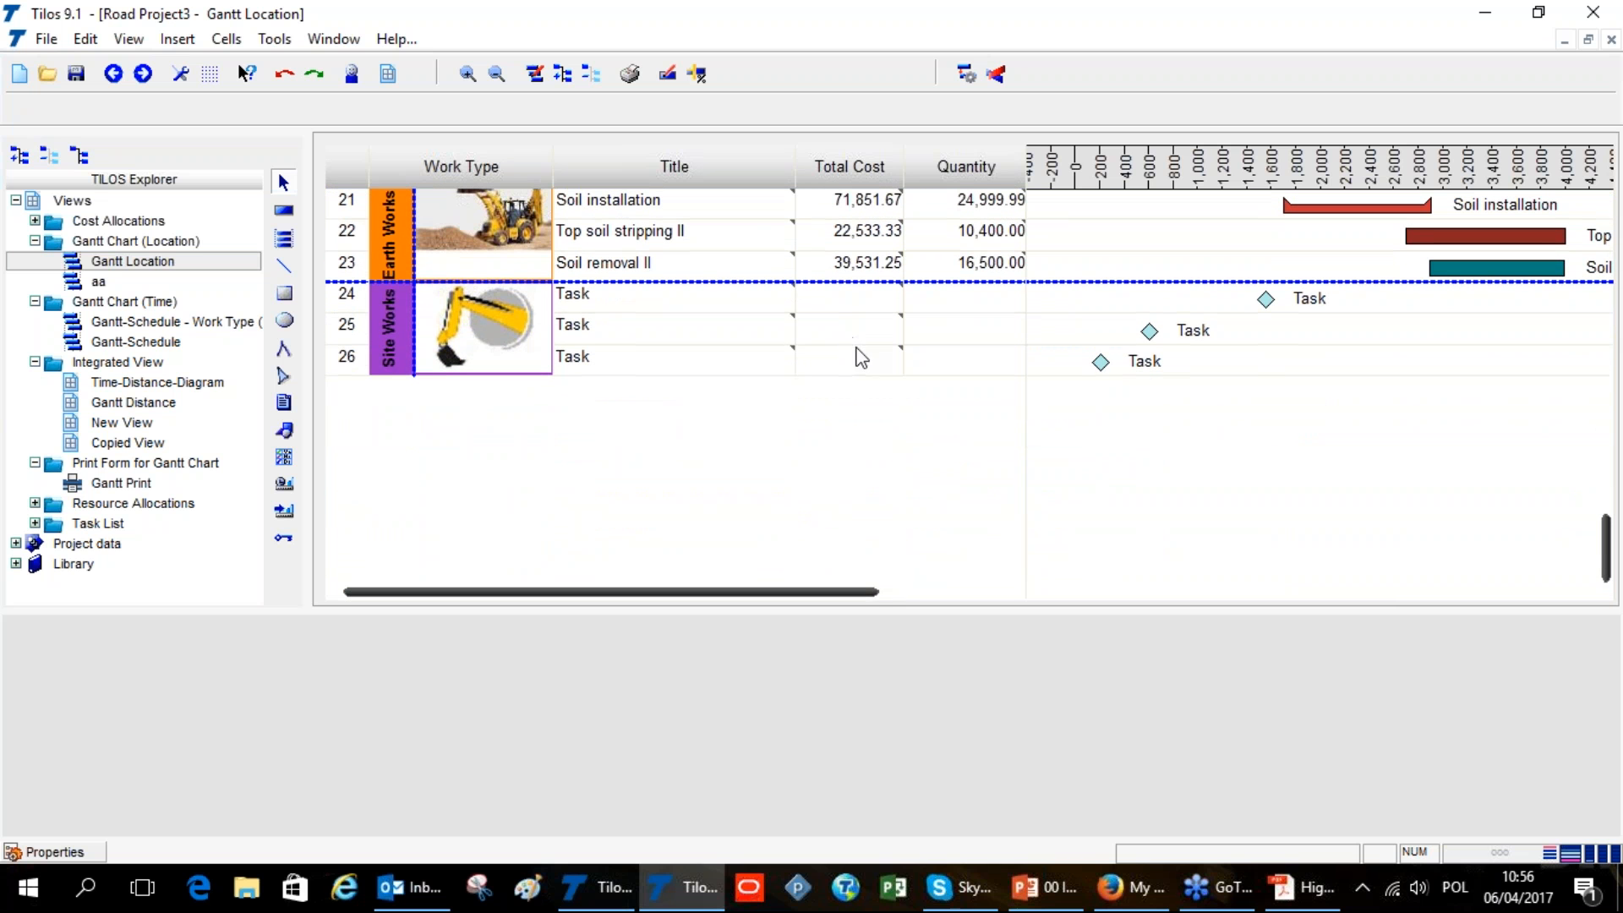
Open the Task list view and review its task columns and the other project views available
left_click(34, 523)
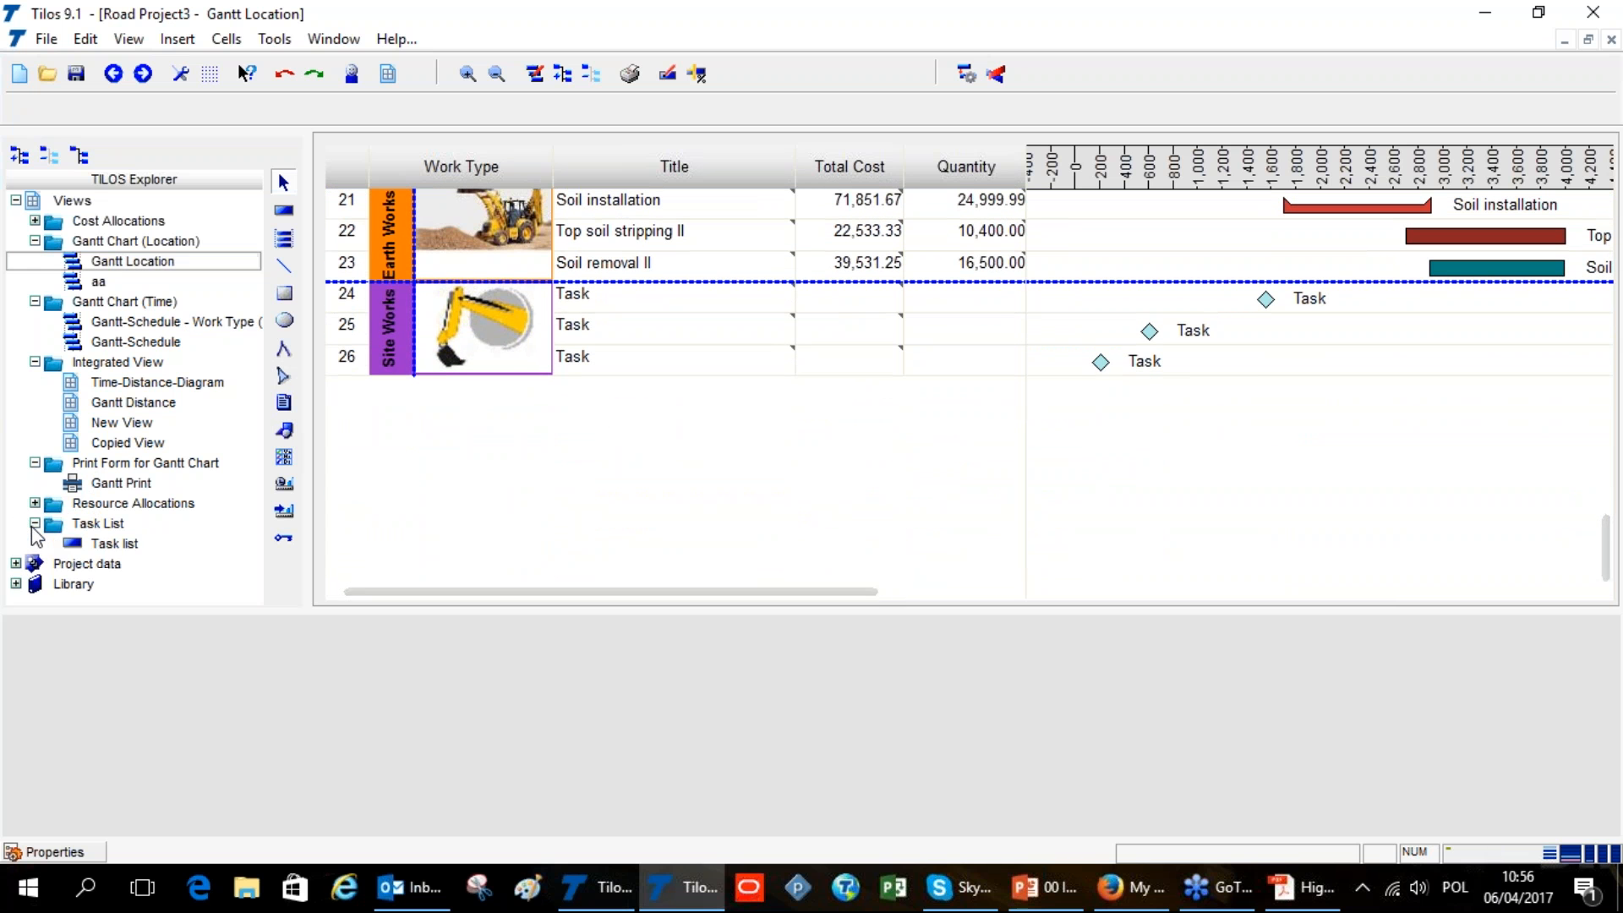
double_click(126, 545)
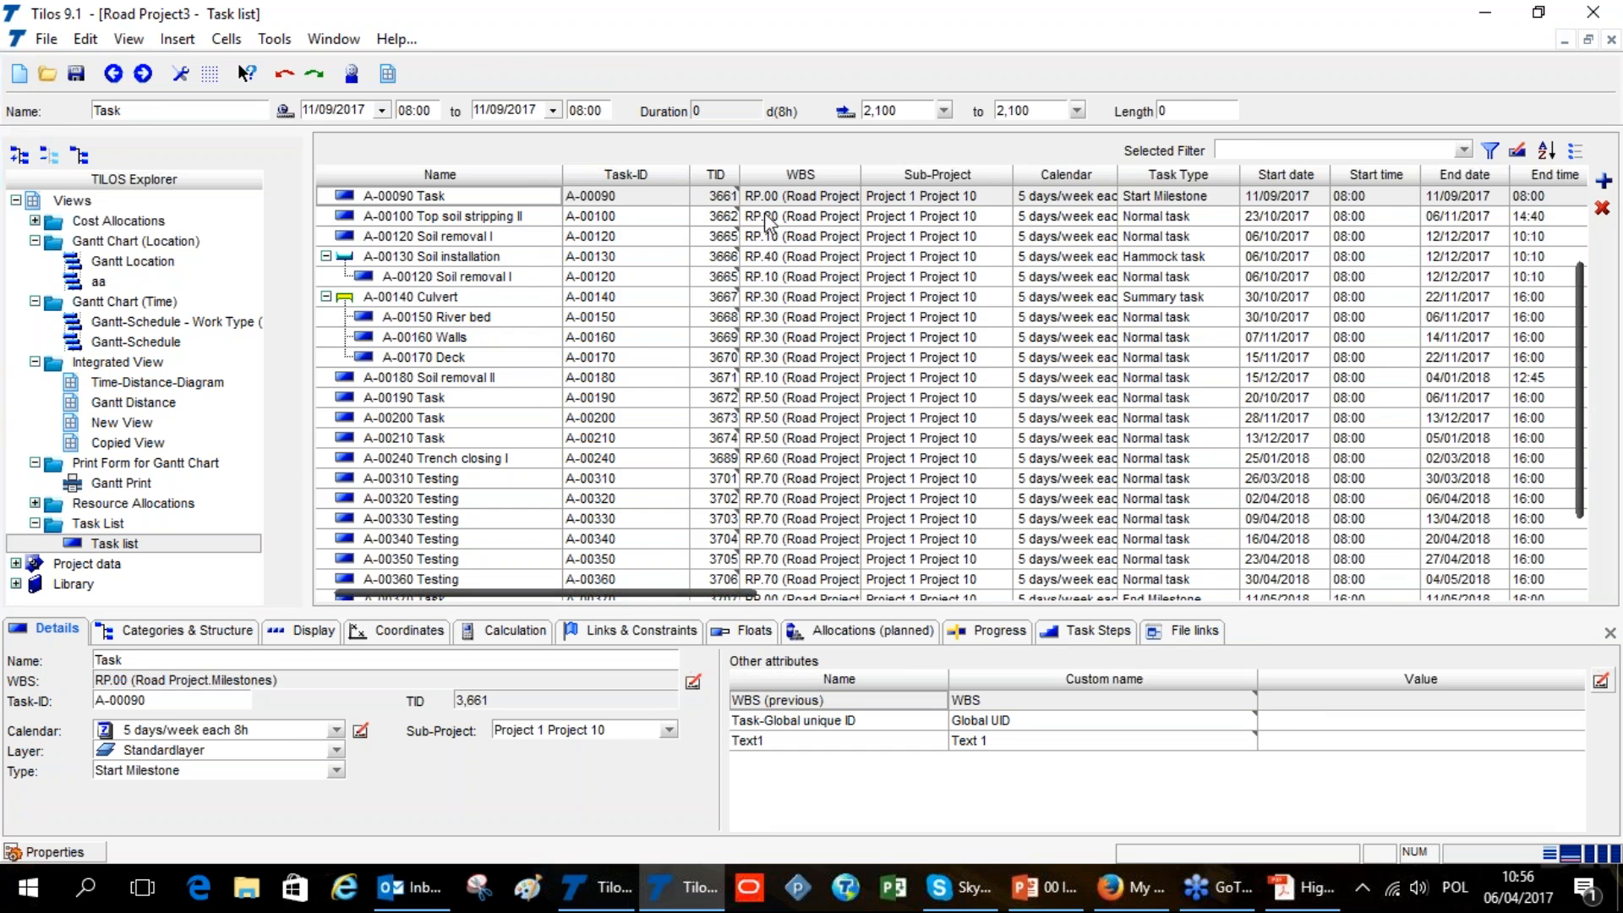
left_click_drag(752, 594, 436, 283)
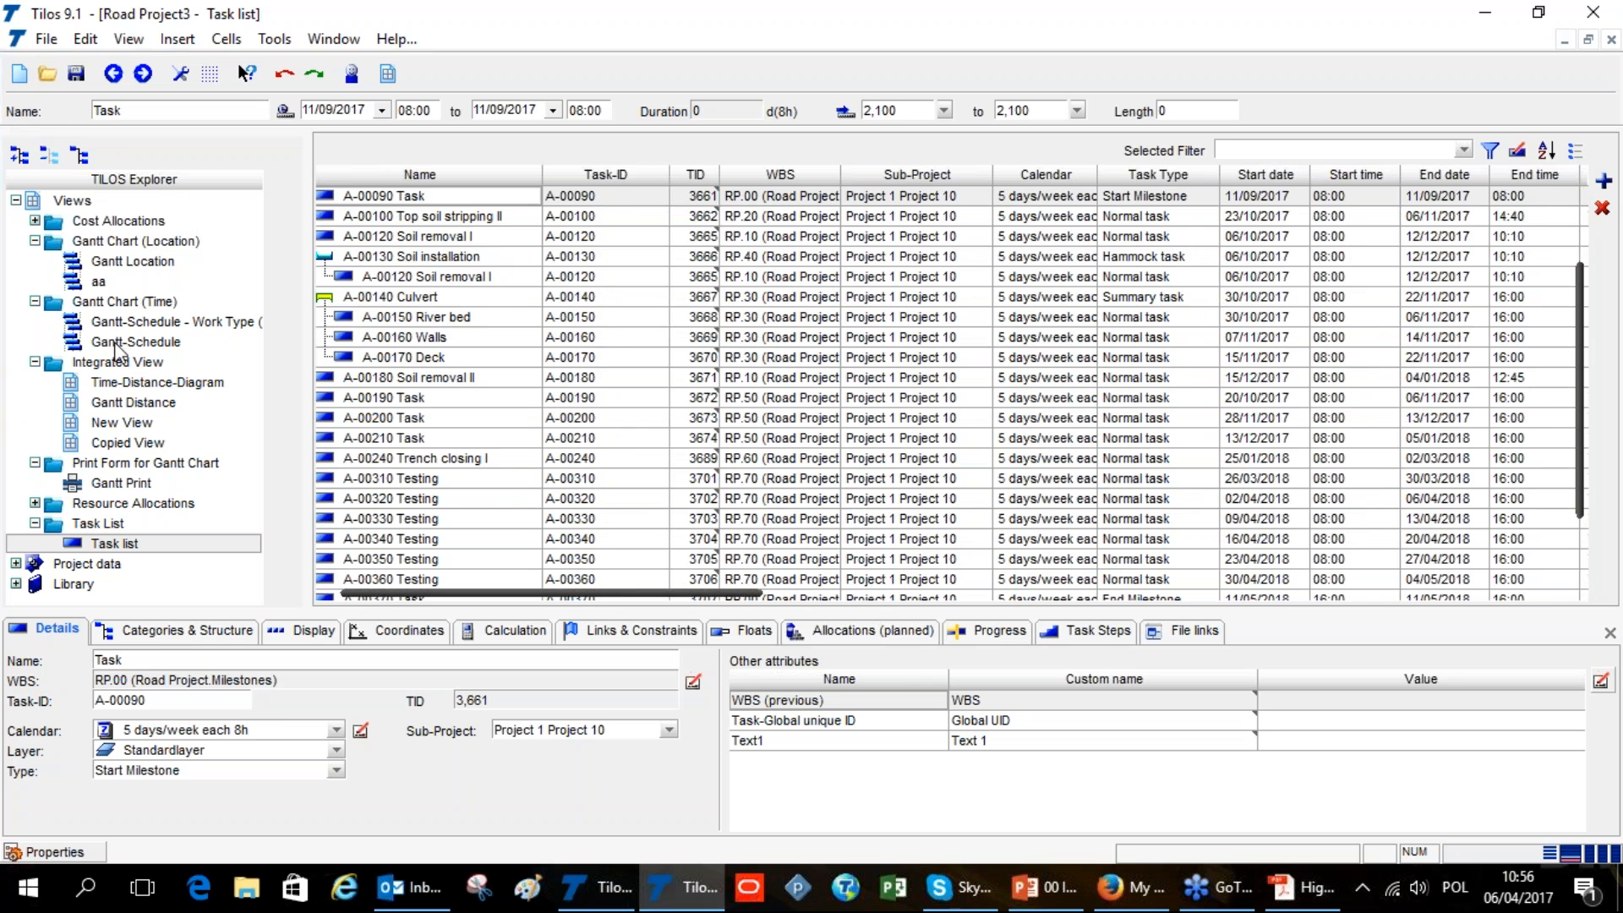
scroll(163, 499, "down", 1)
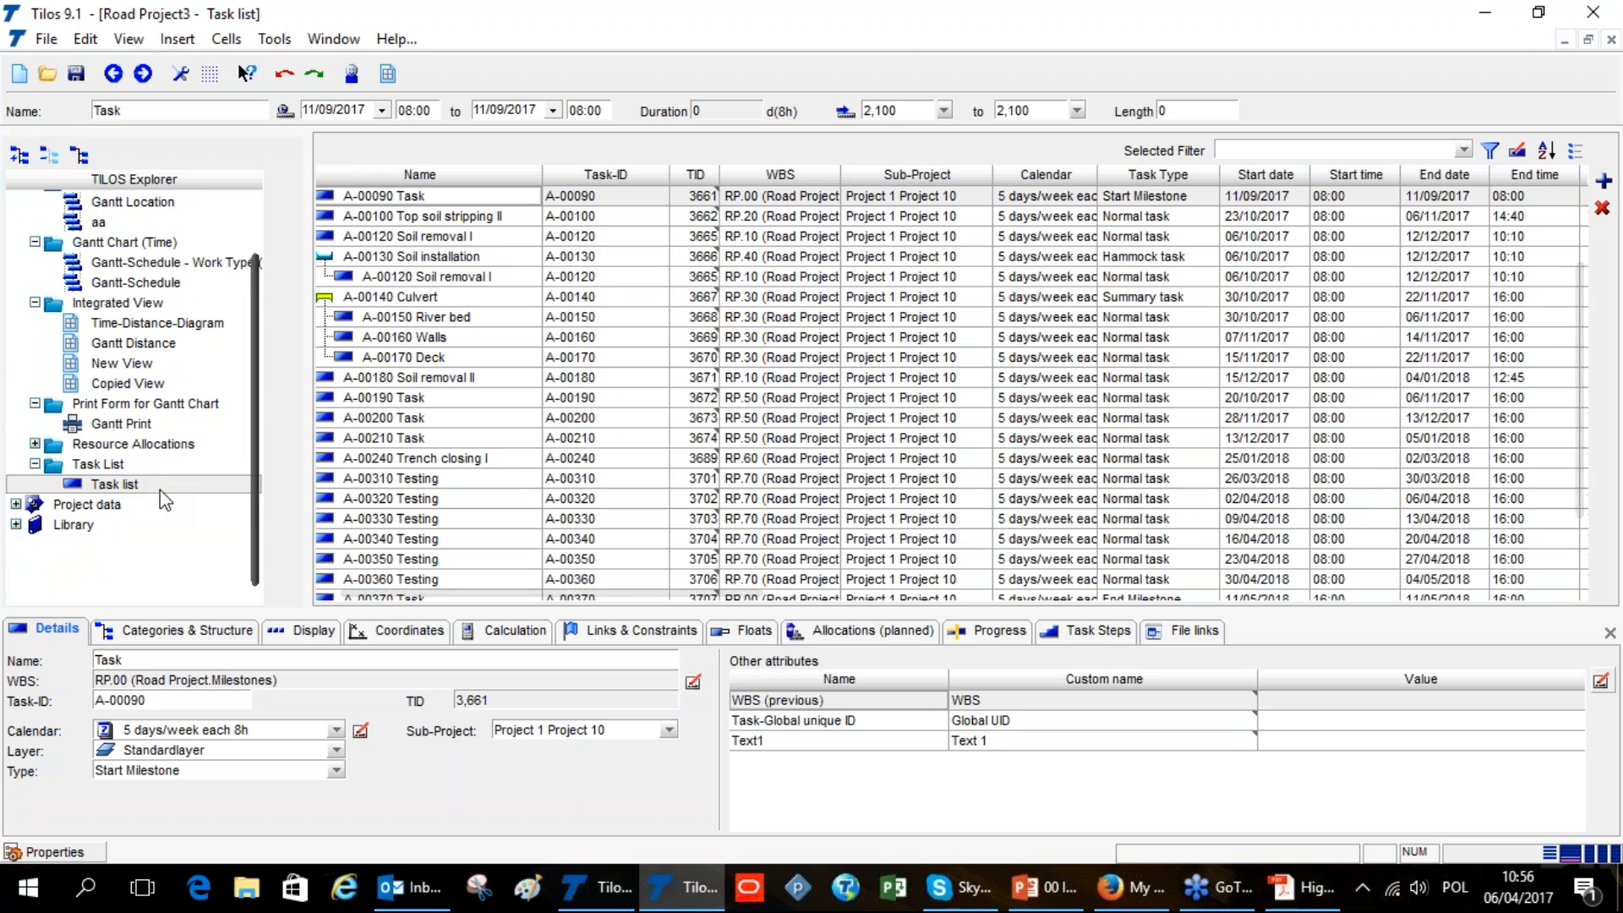
scroll(163, 499, "up", 1)
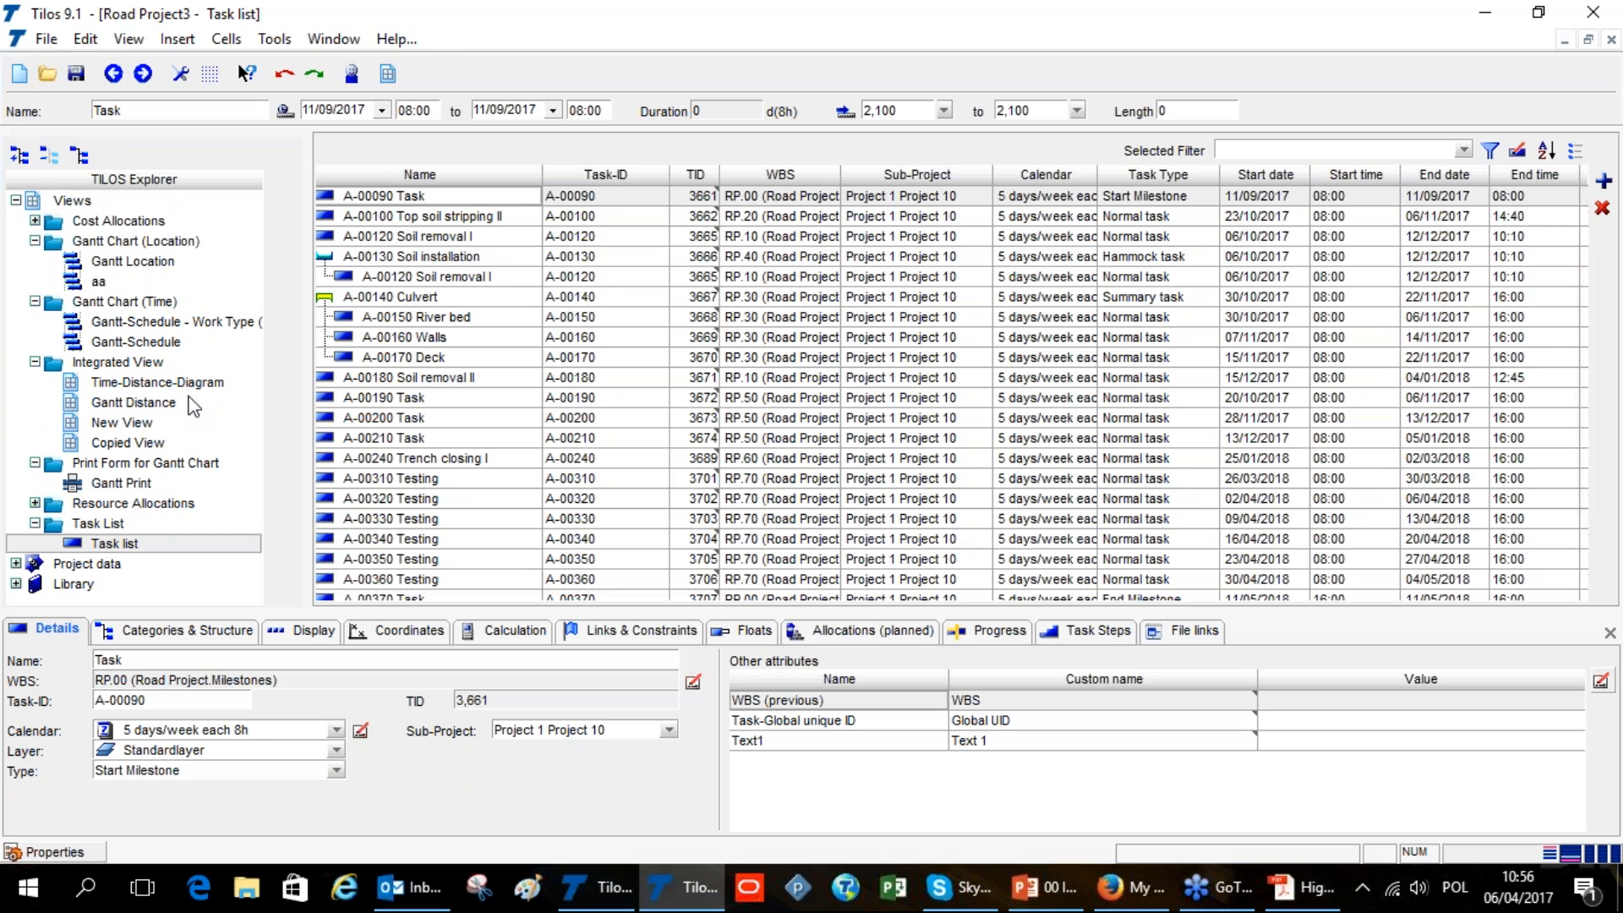
Return to the Time-Distance-Diagram view and look over the road map, location axis and linked tasks
left_click(180, 384)
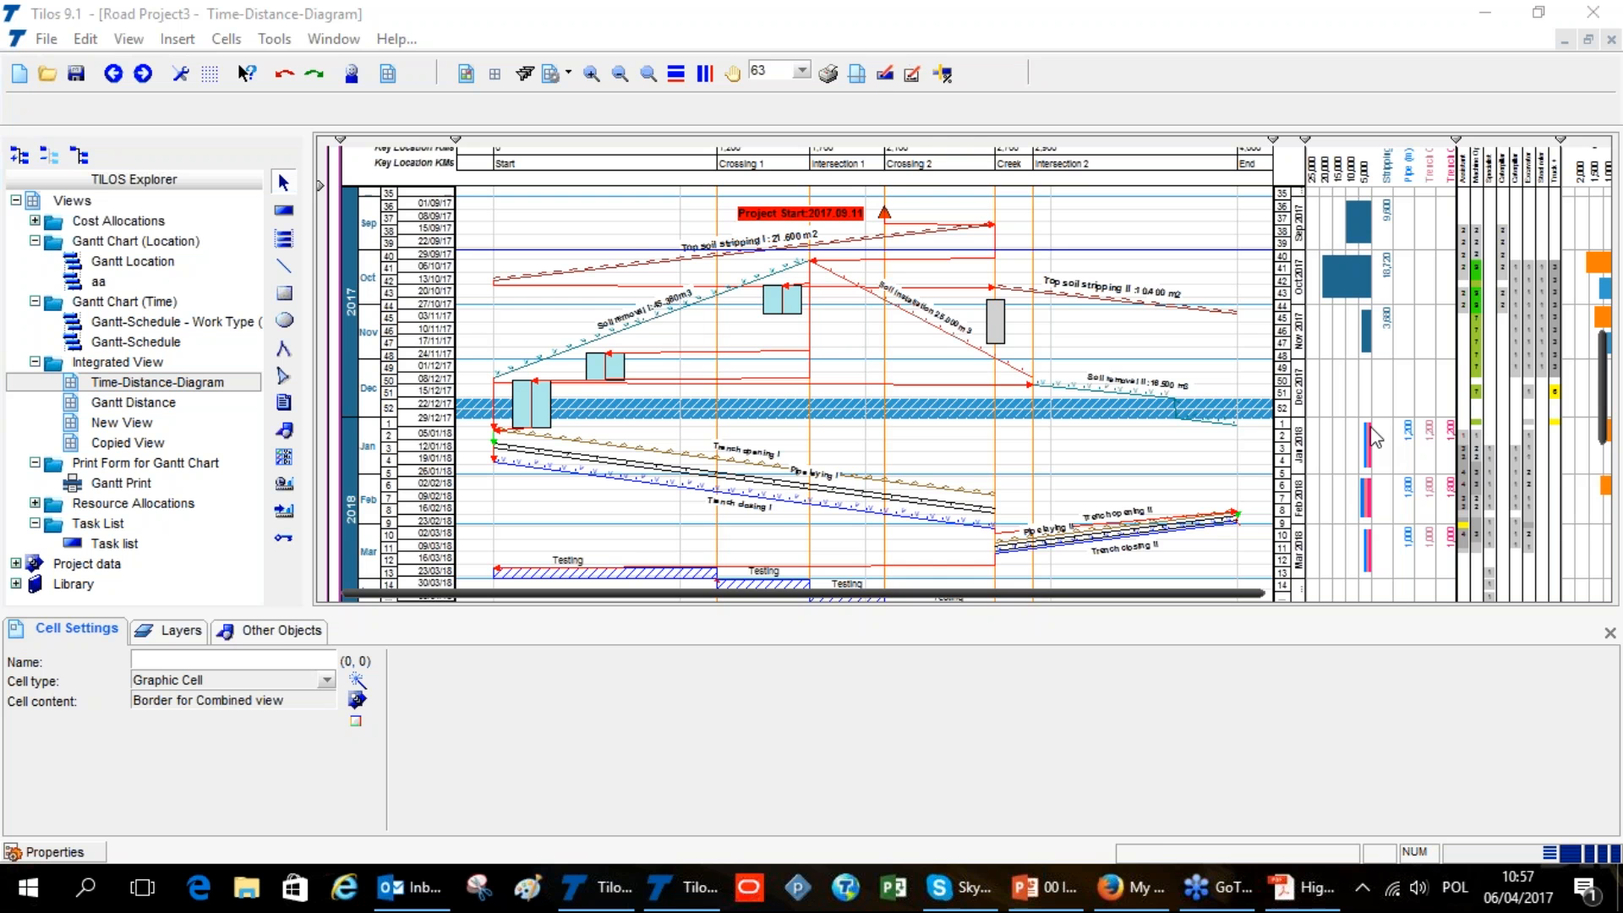
scroll(1033, 440, "up", 2)
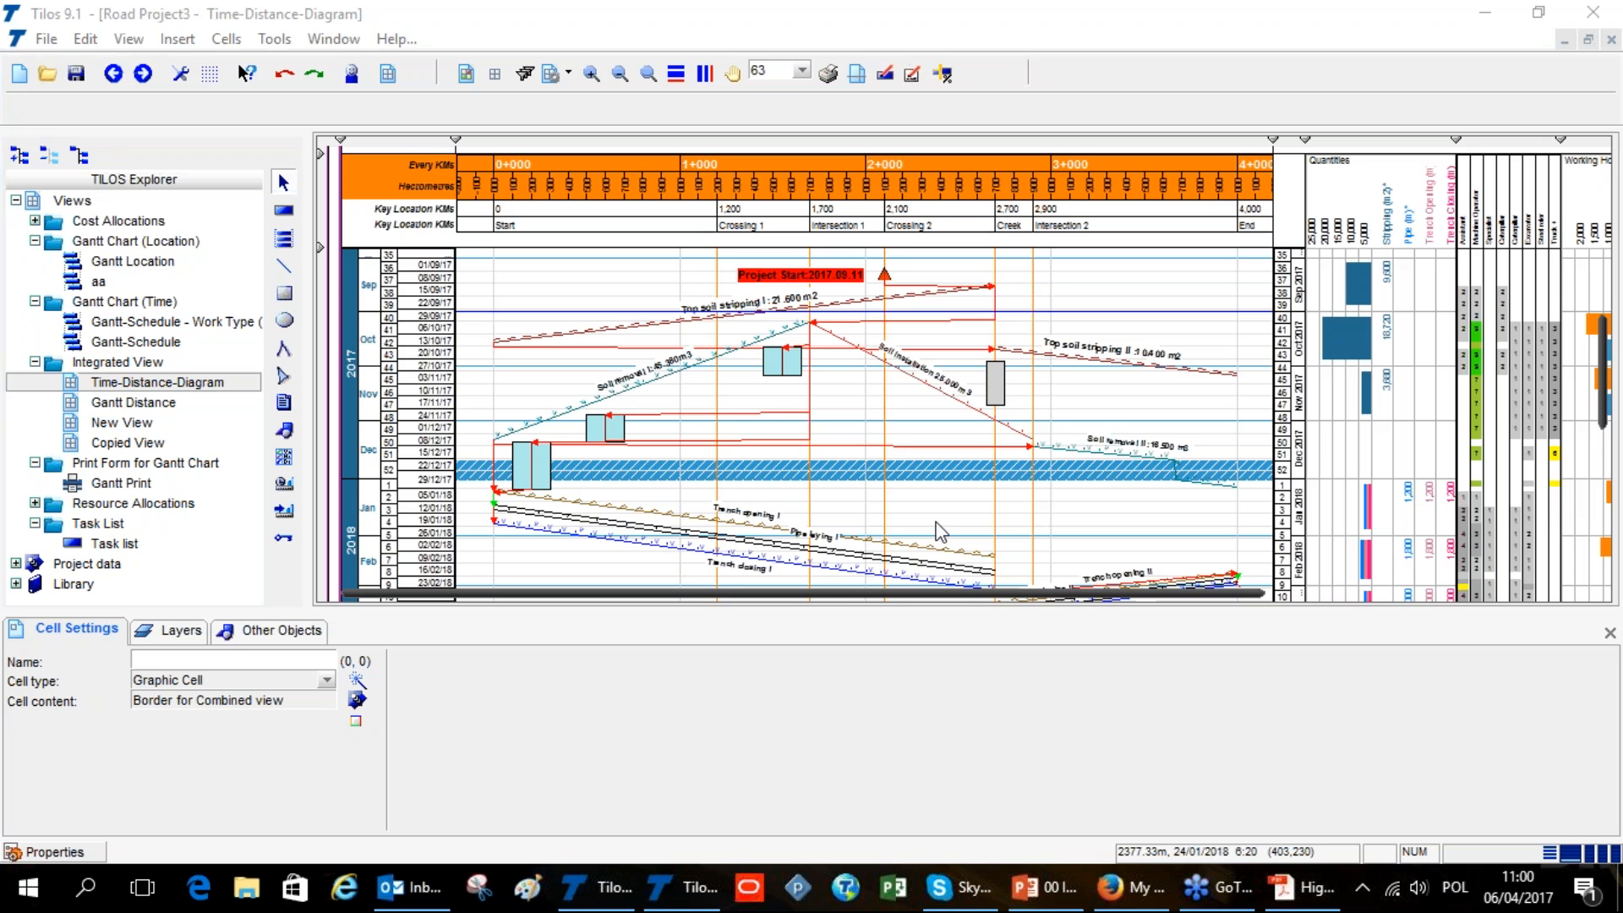
scroll(780, 380, "up", 1)
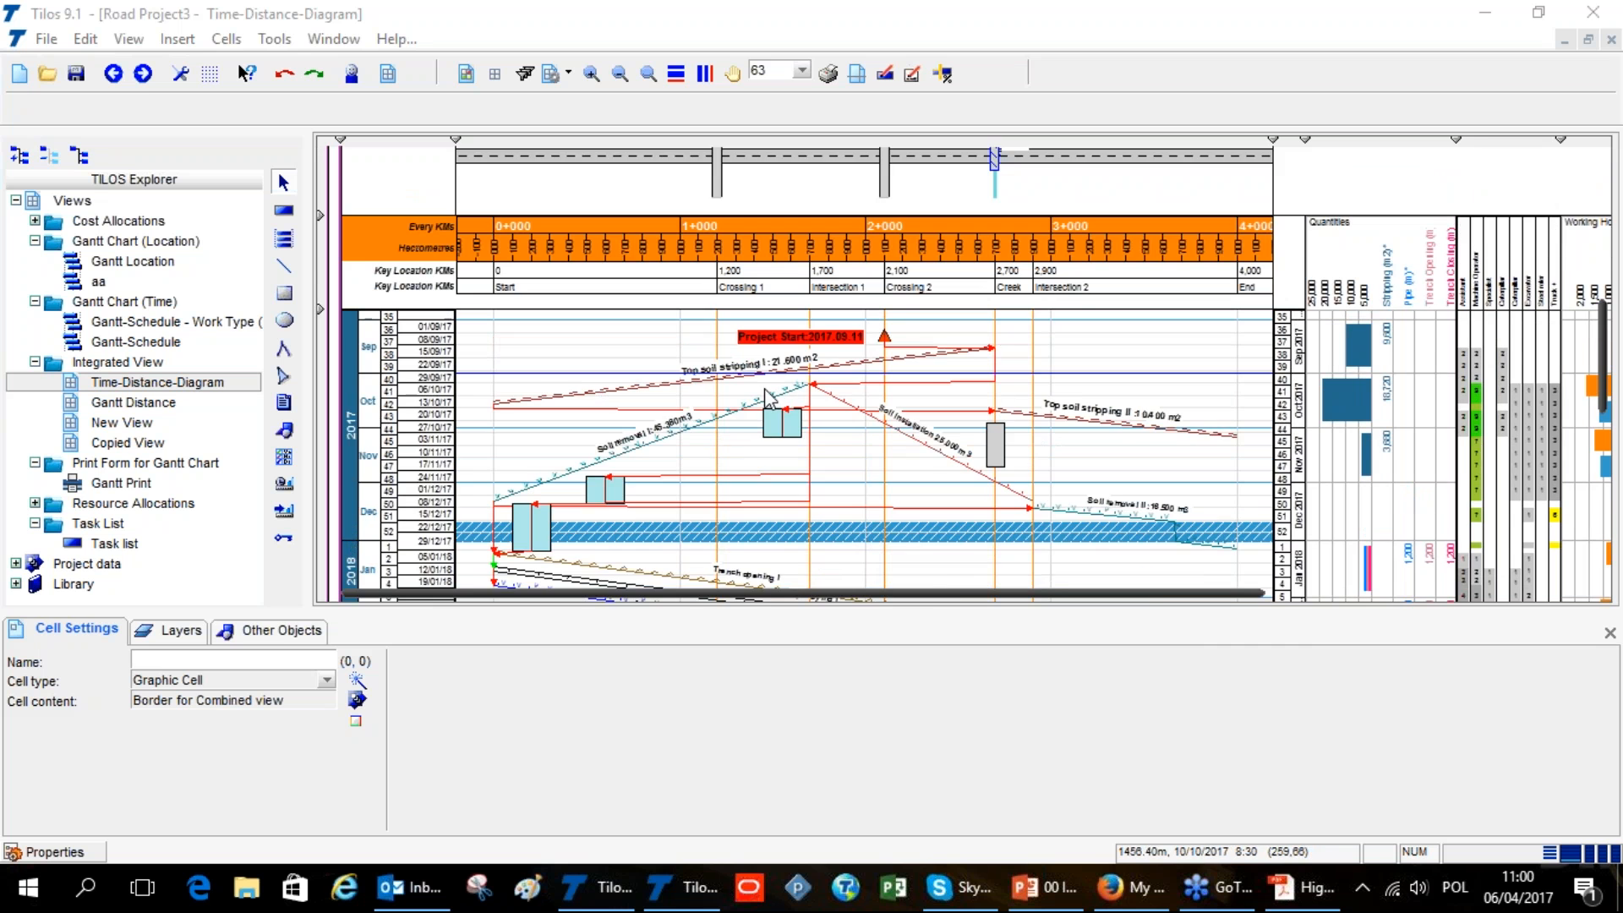
scroll(774, 390, "down", 3)
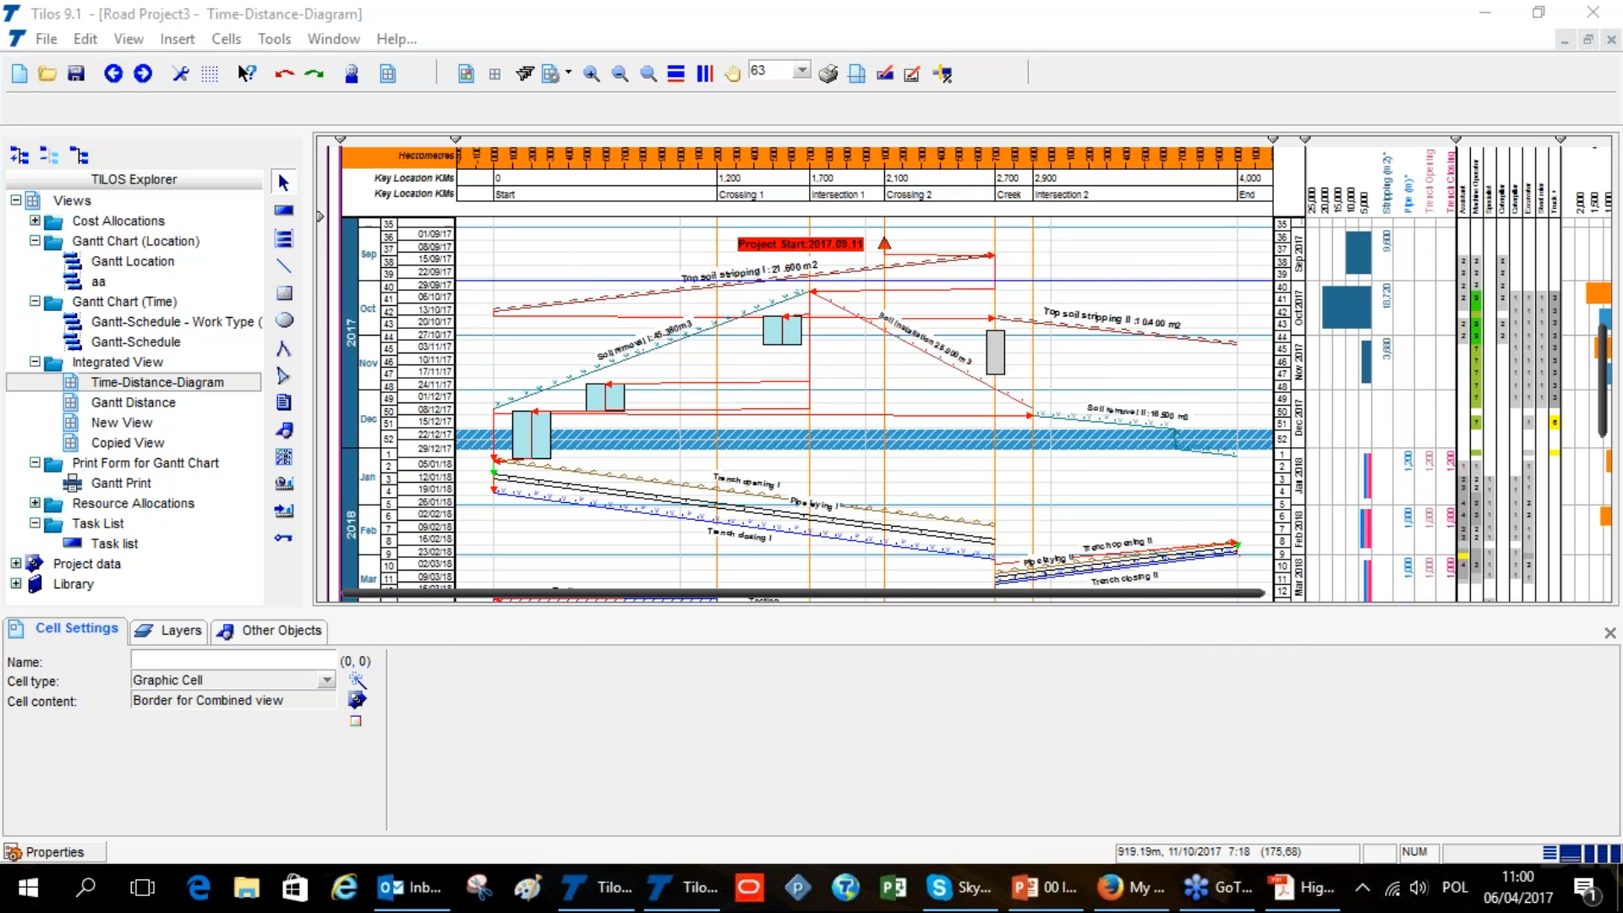
Duplicate the Time-Distance-Diagram view within the Integrated View group
left_click(541, 267)
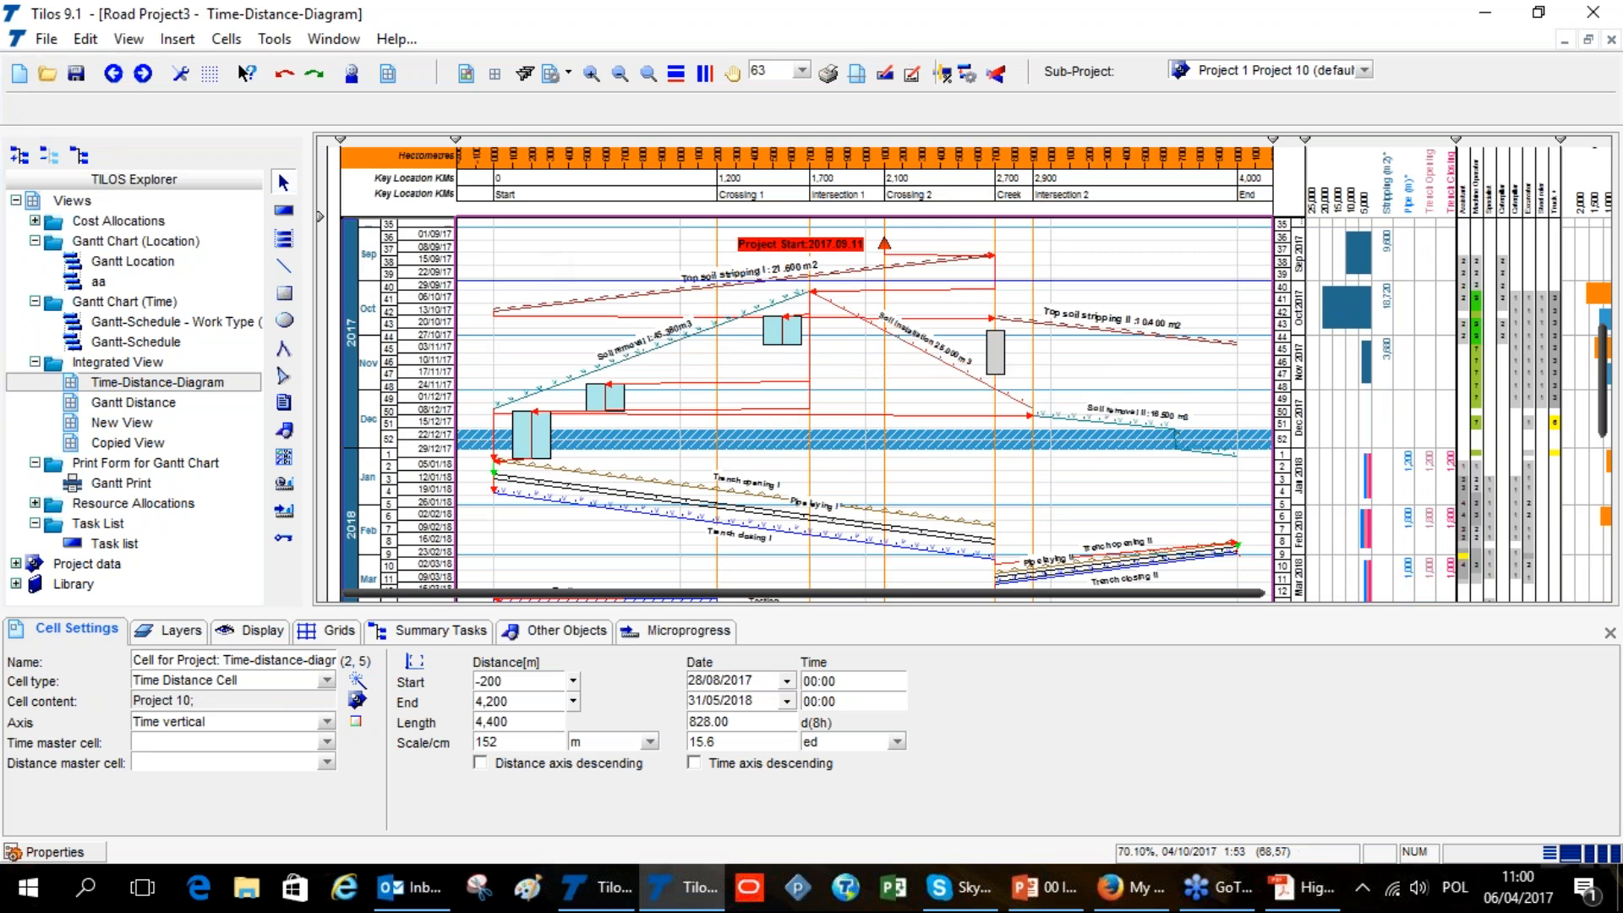
right_click(194, 384)
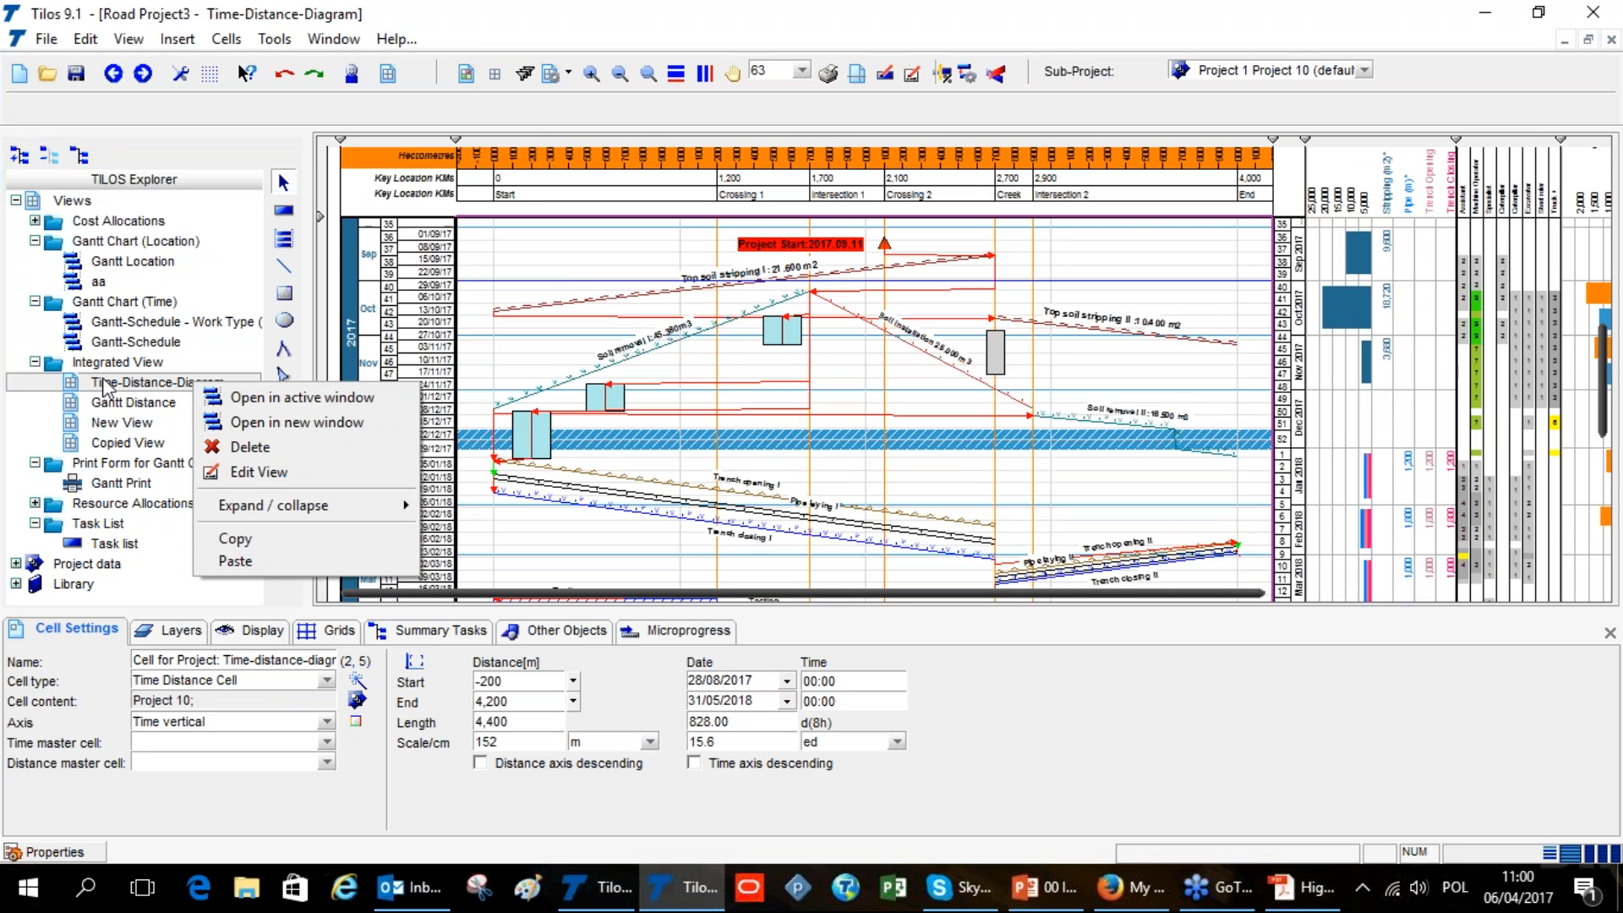
left_click(51, 426)
left_click(110, 387)
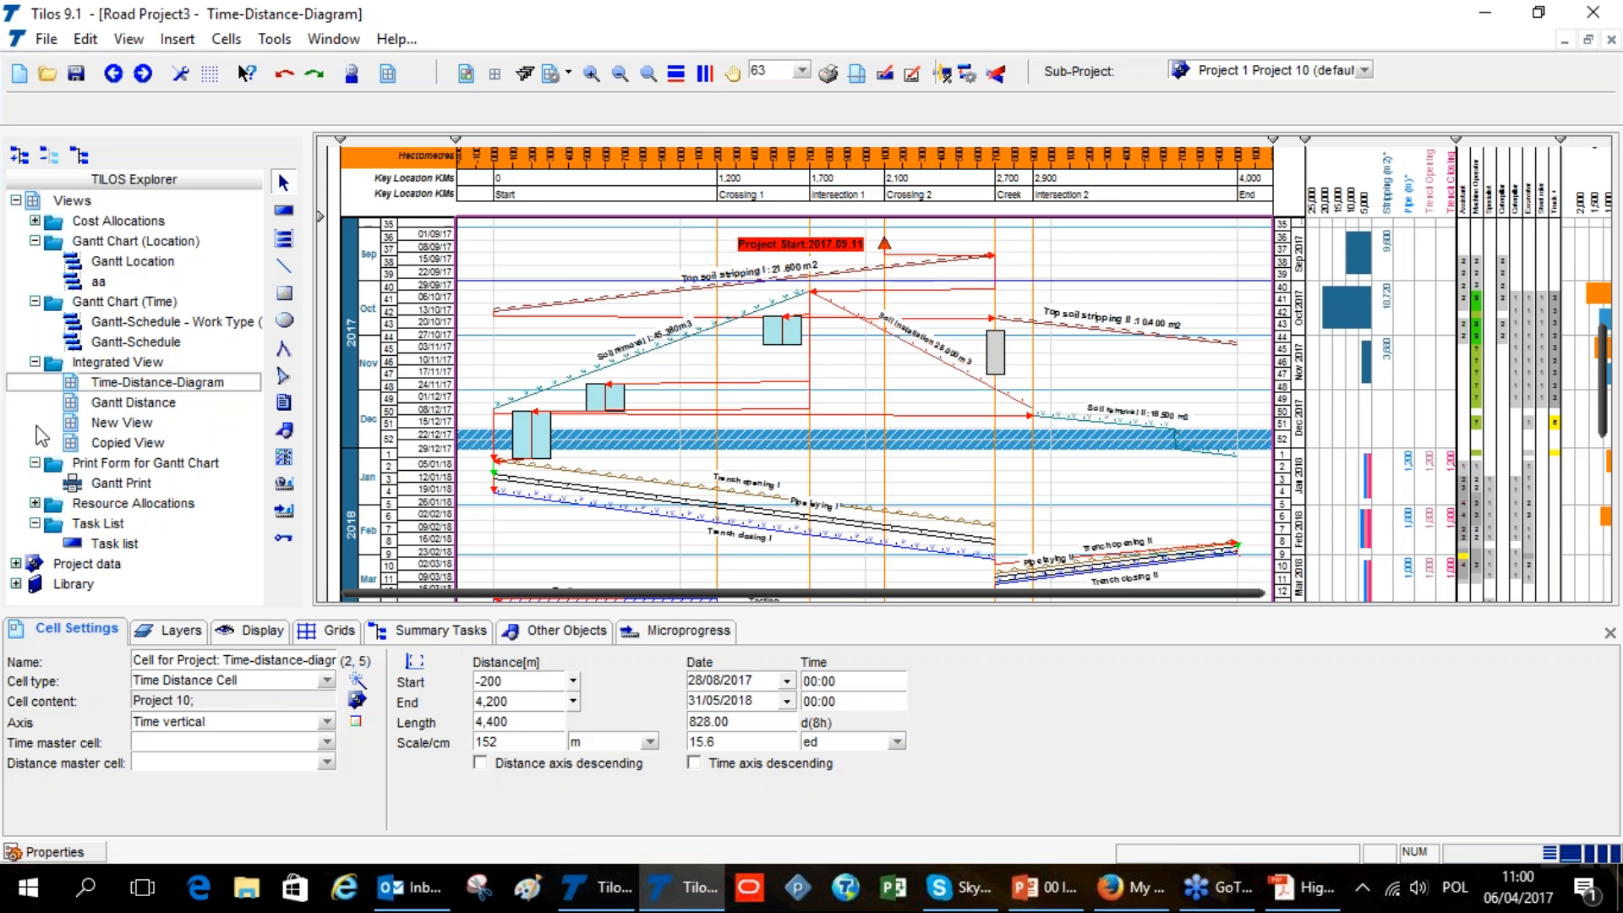
key("ctrl+v")
left_click(194, 406)
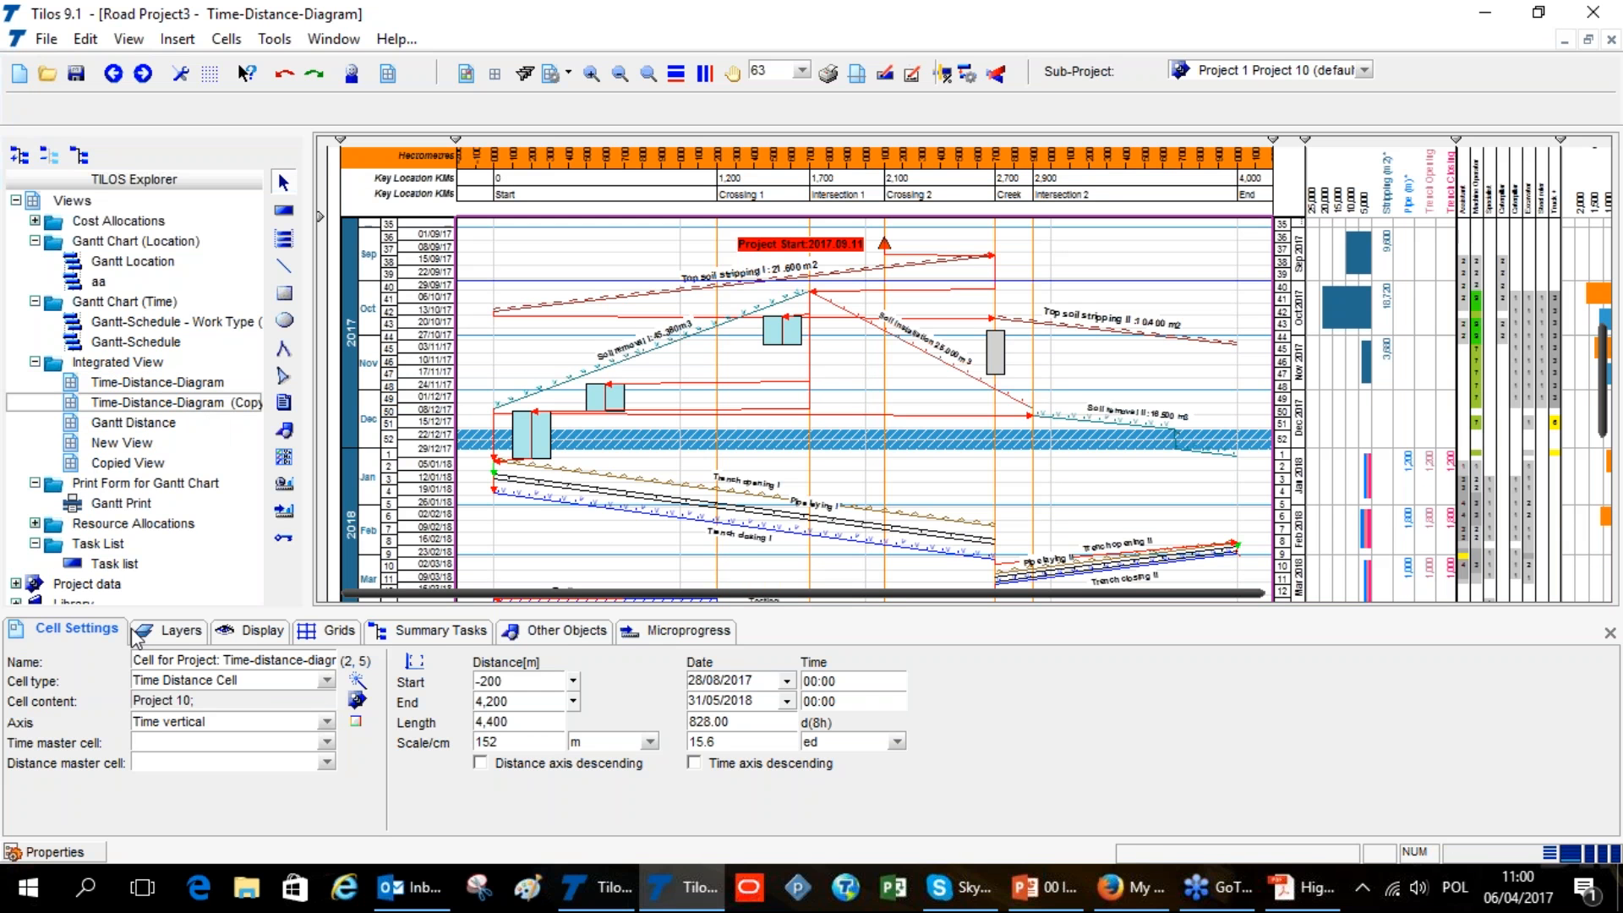
Set the time-distance cell's end distance to 400 m and look over the diagram for that shorter section
left_click(575, 701)
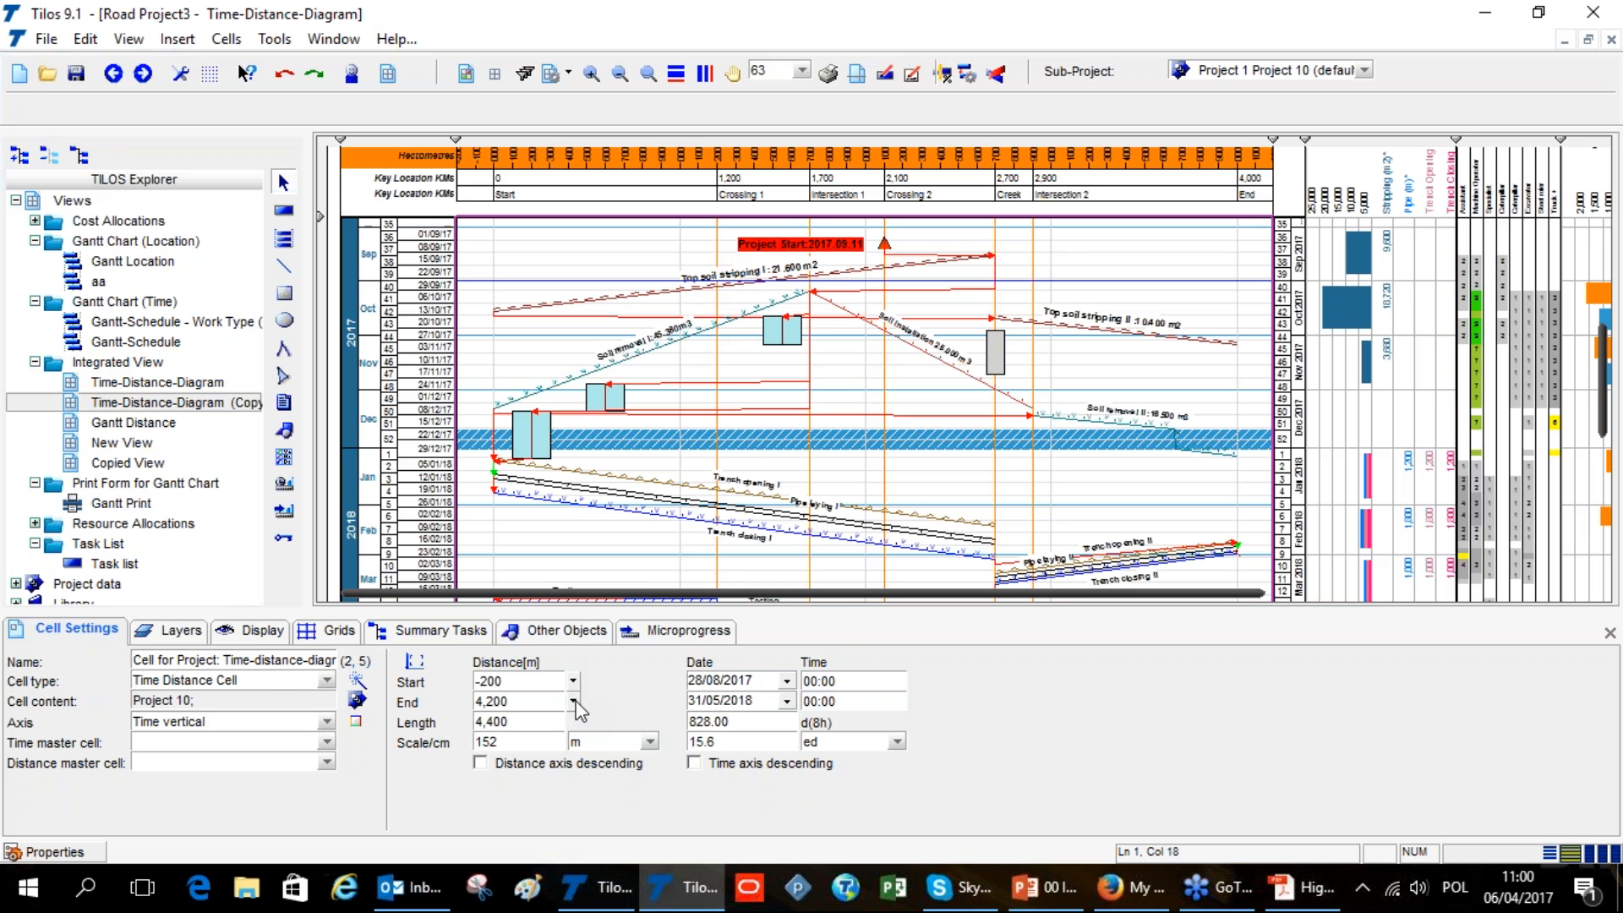
left_click(522, 703)
left_click(524, 704)
left_click_drag(532, 704, 464, 703)
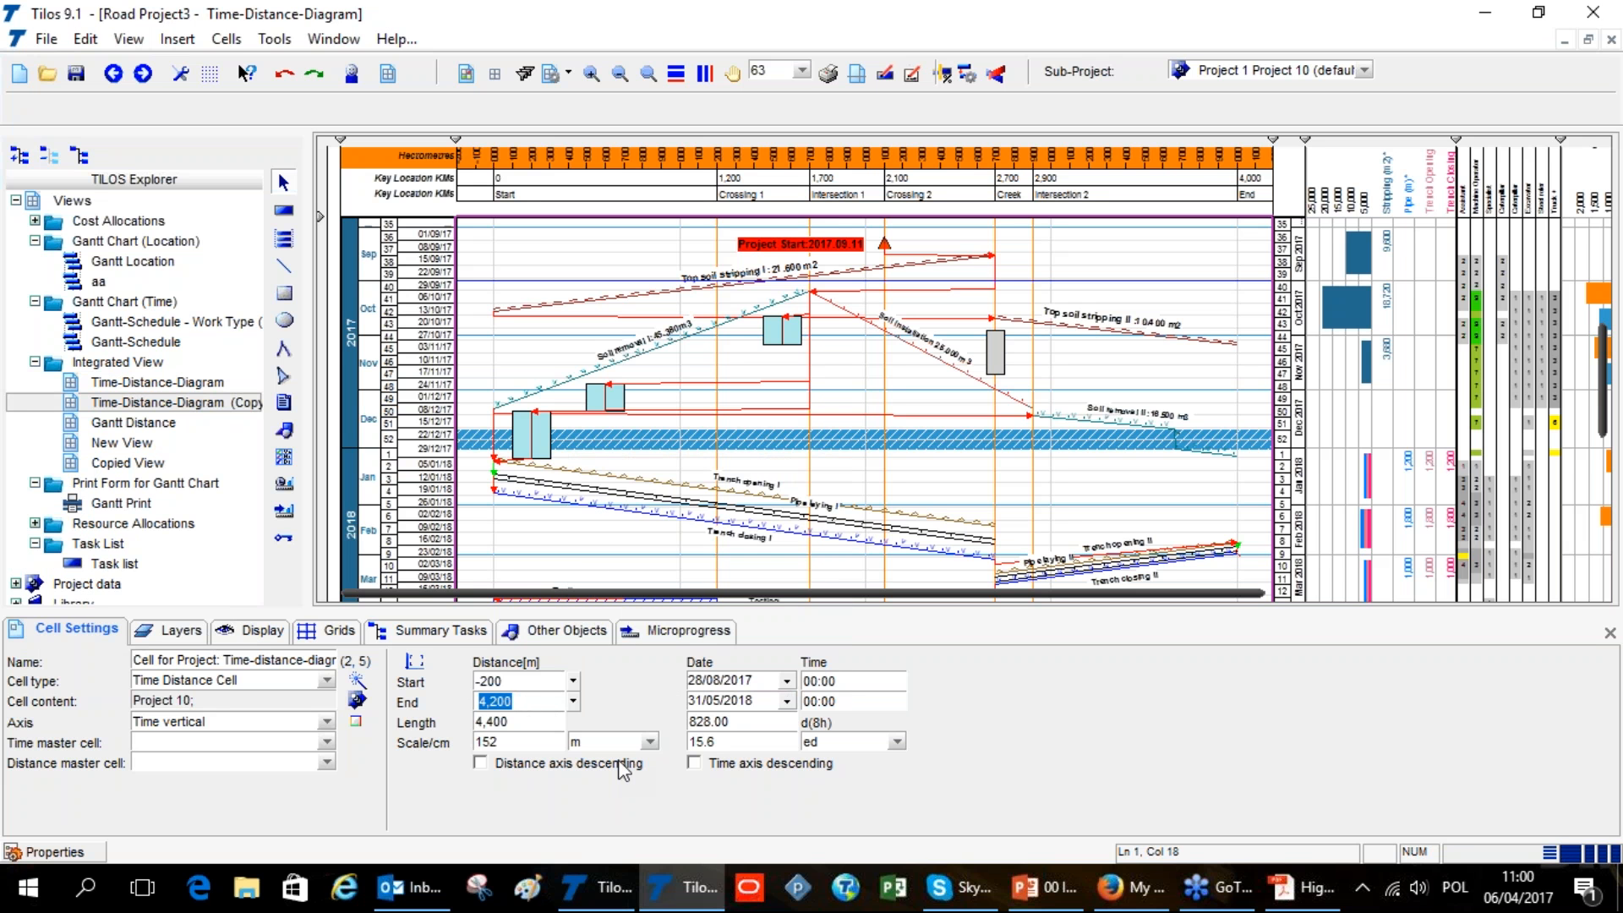
type("400")
key("Return")
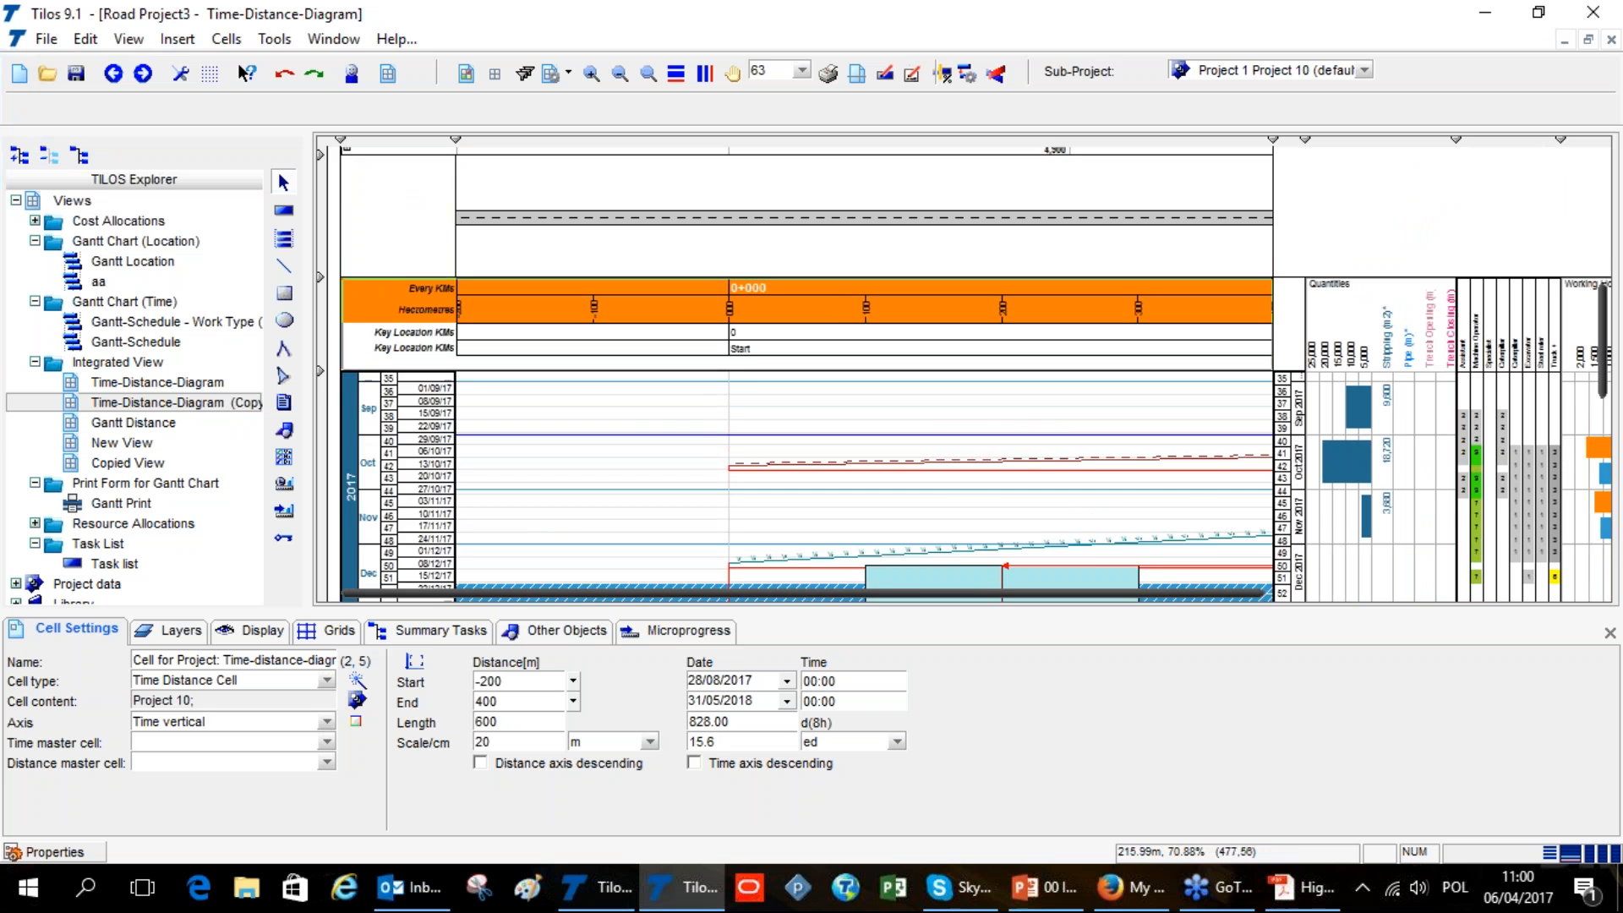
scroll(1024, 349, "down", 5)
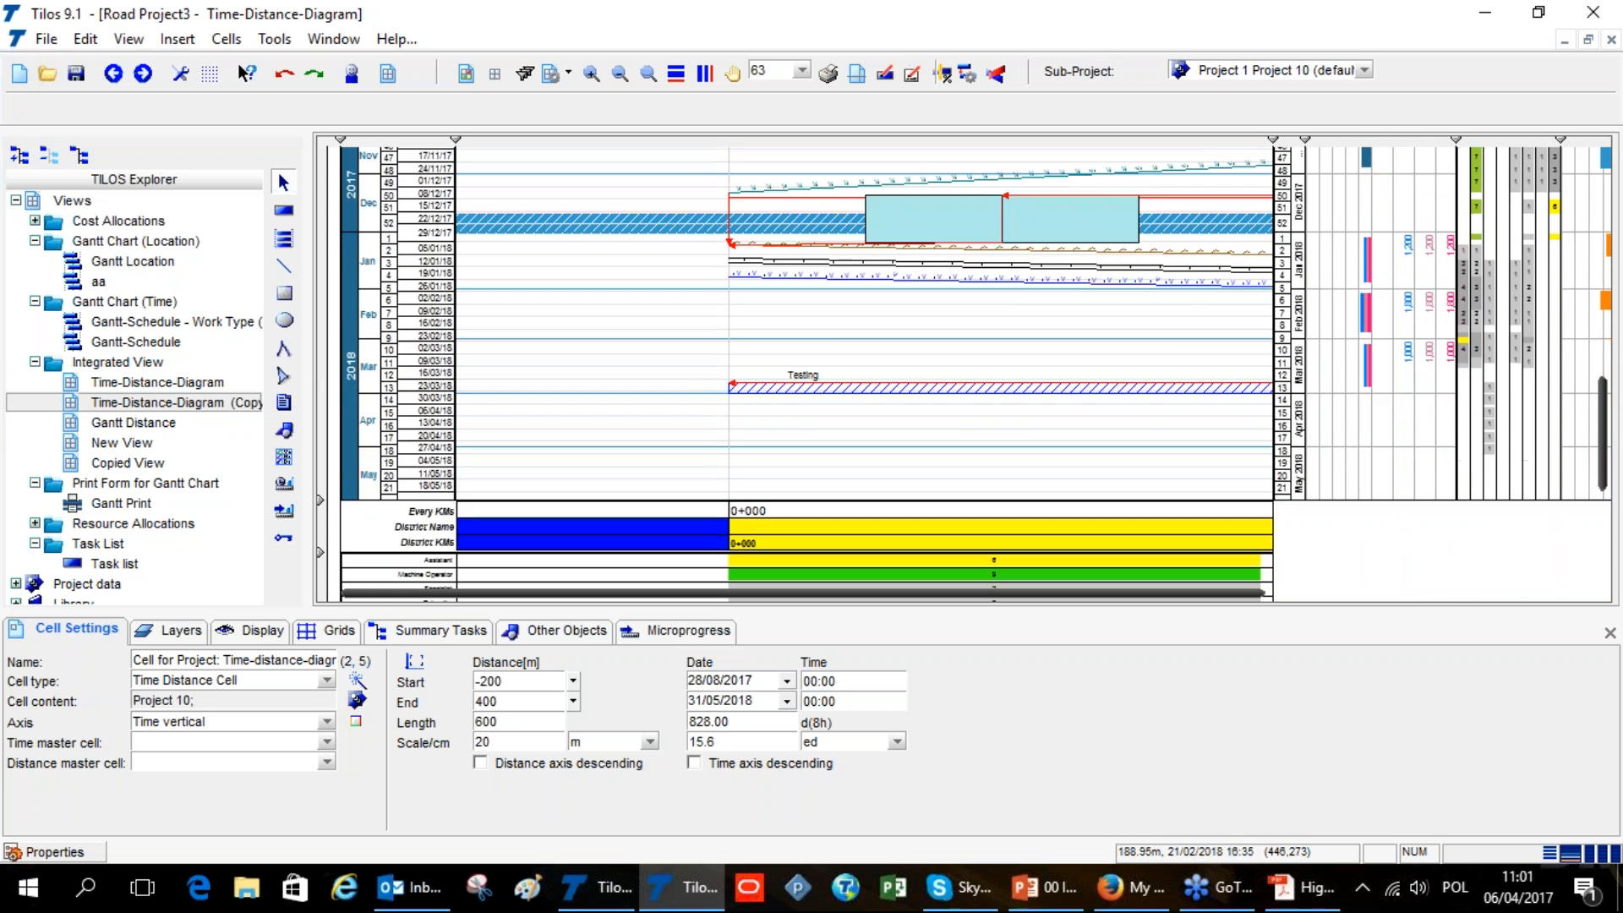